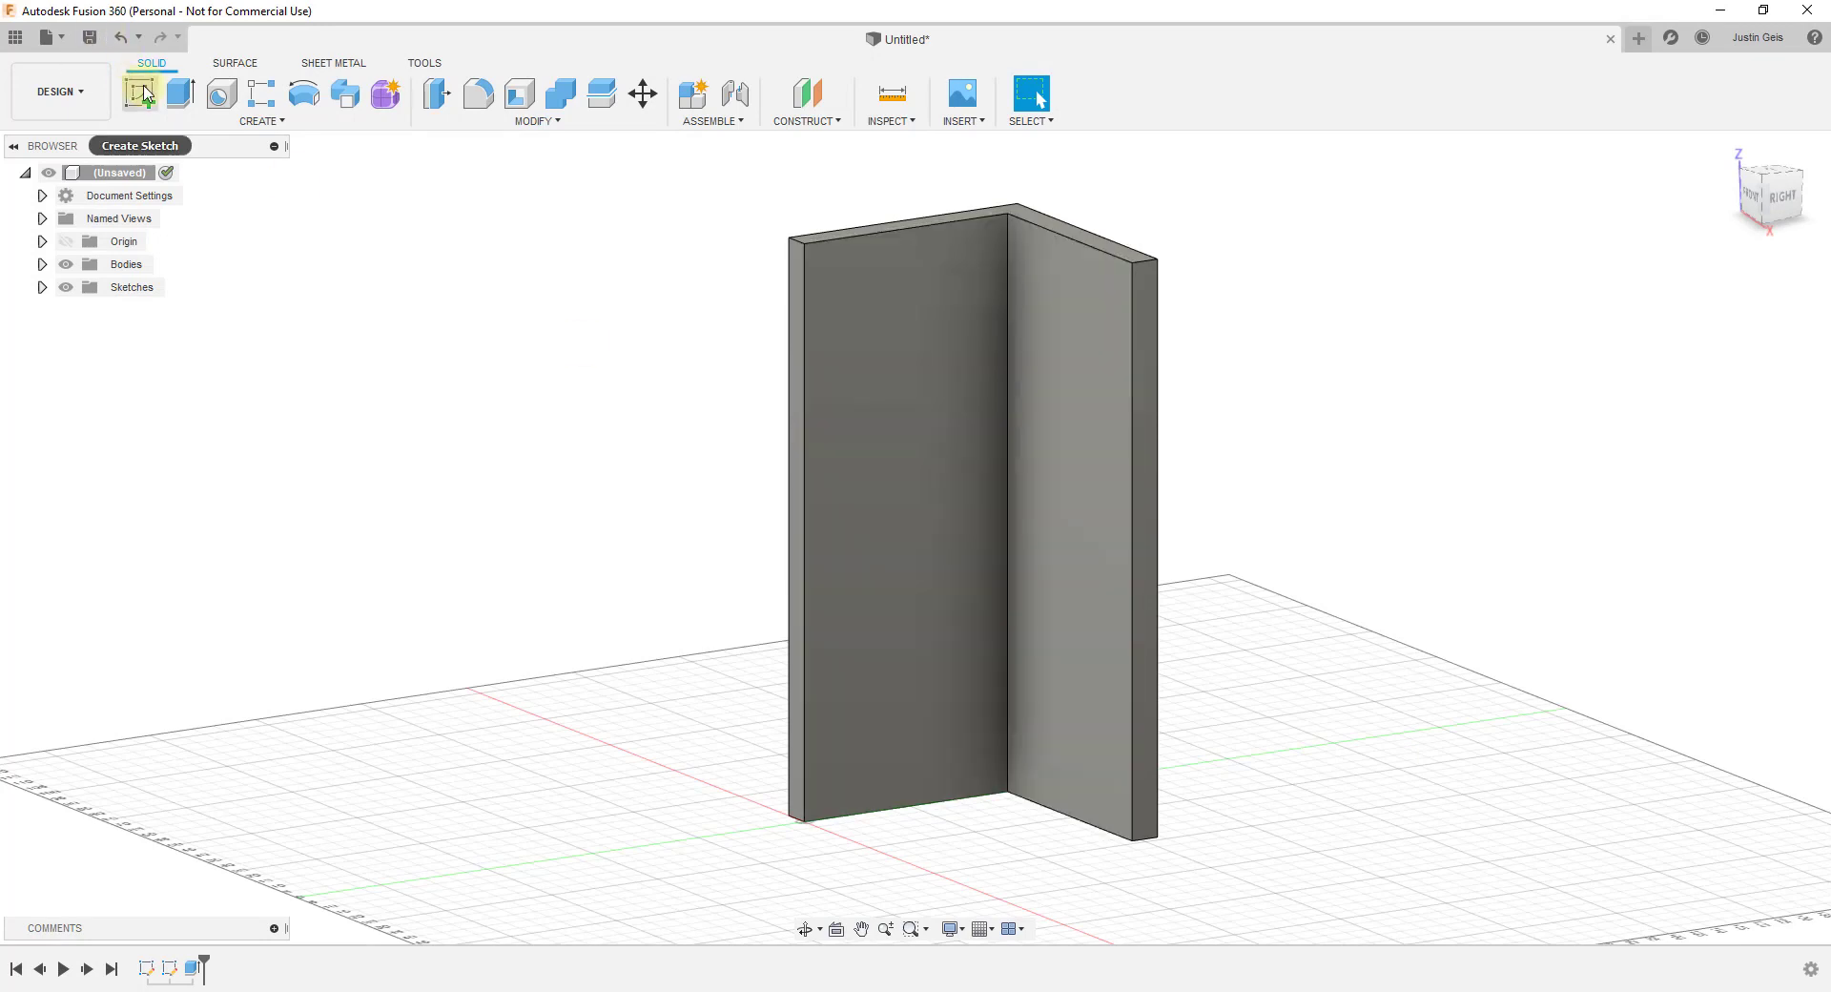
Start a sketch on the inner face of the left wall and draw a 24 in vertical line up from the bottom inside corner.
{"action": "left_click", "coordinate": [140, 93]}
{"action": "left_click", "coordinate": [871, 753]}
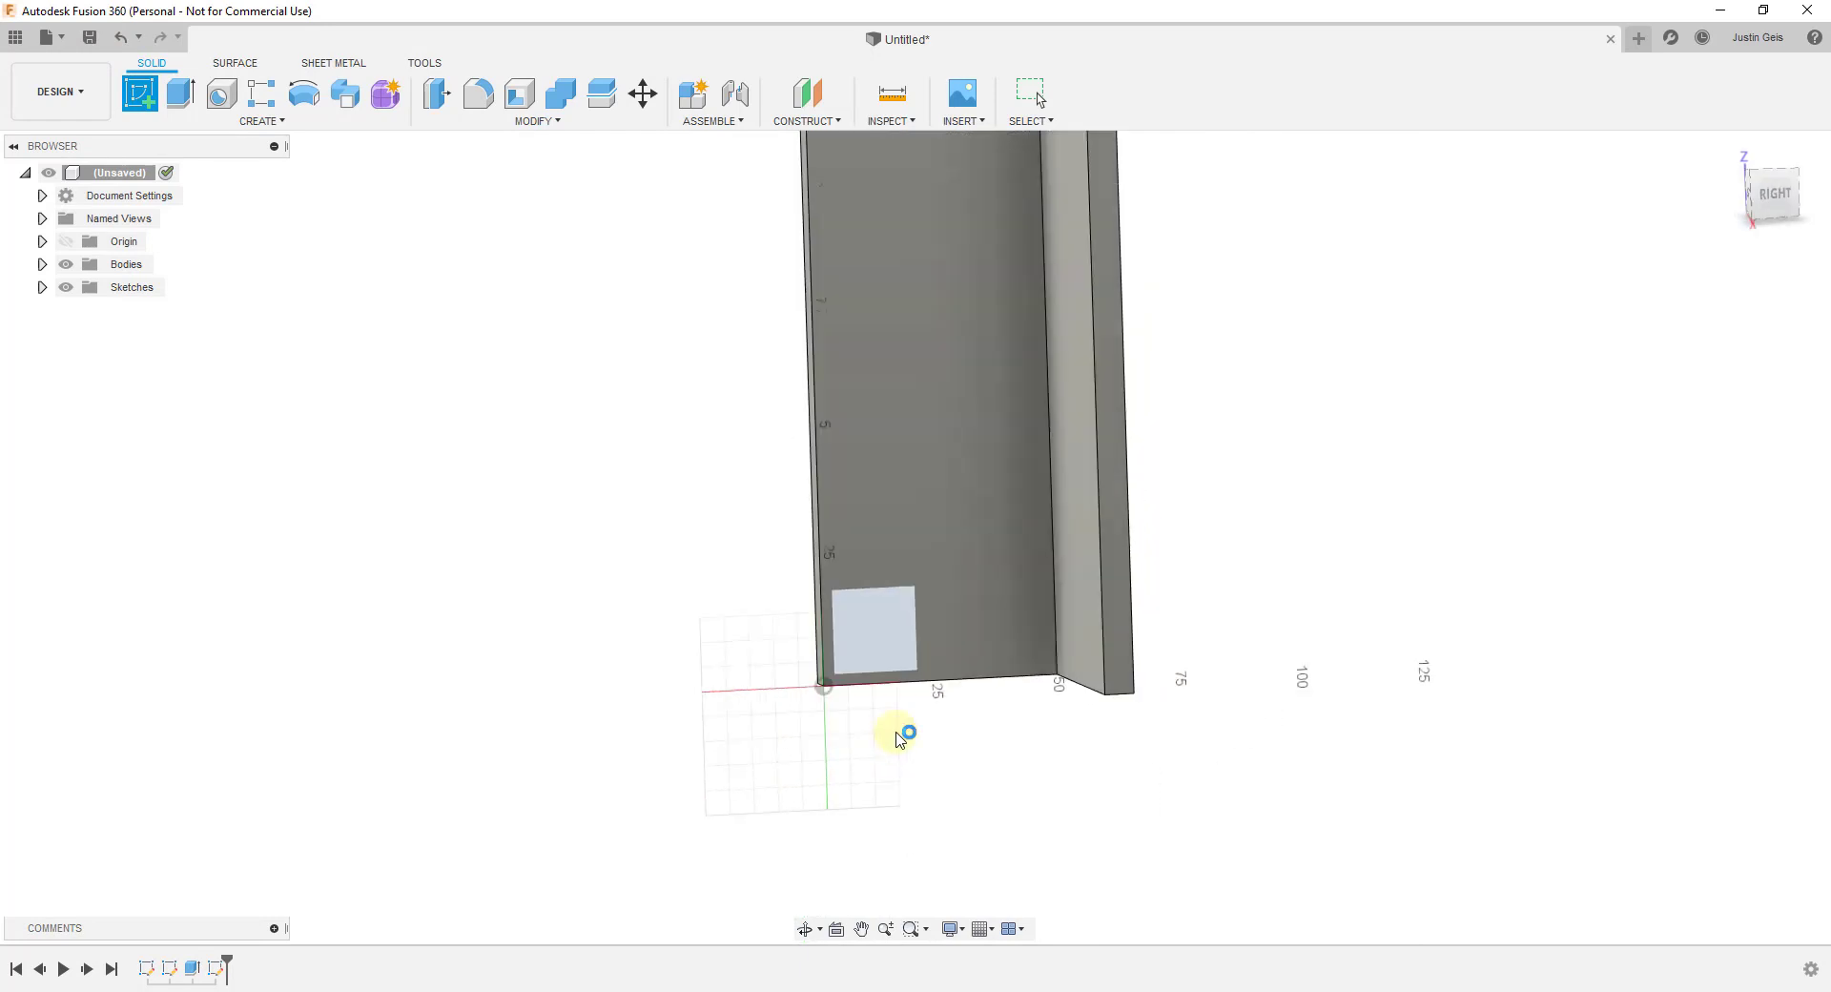
{"action": "scroll", "coordinate": [1107, 502], "scroll_direction": "up", "scroll_amount": 3}
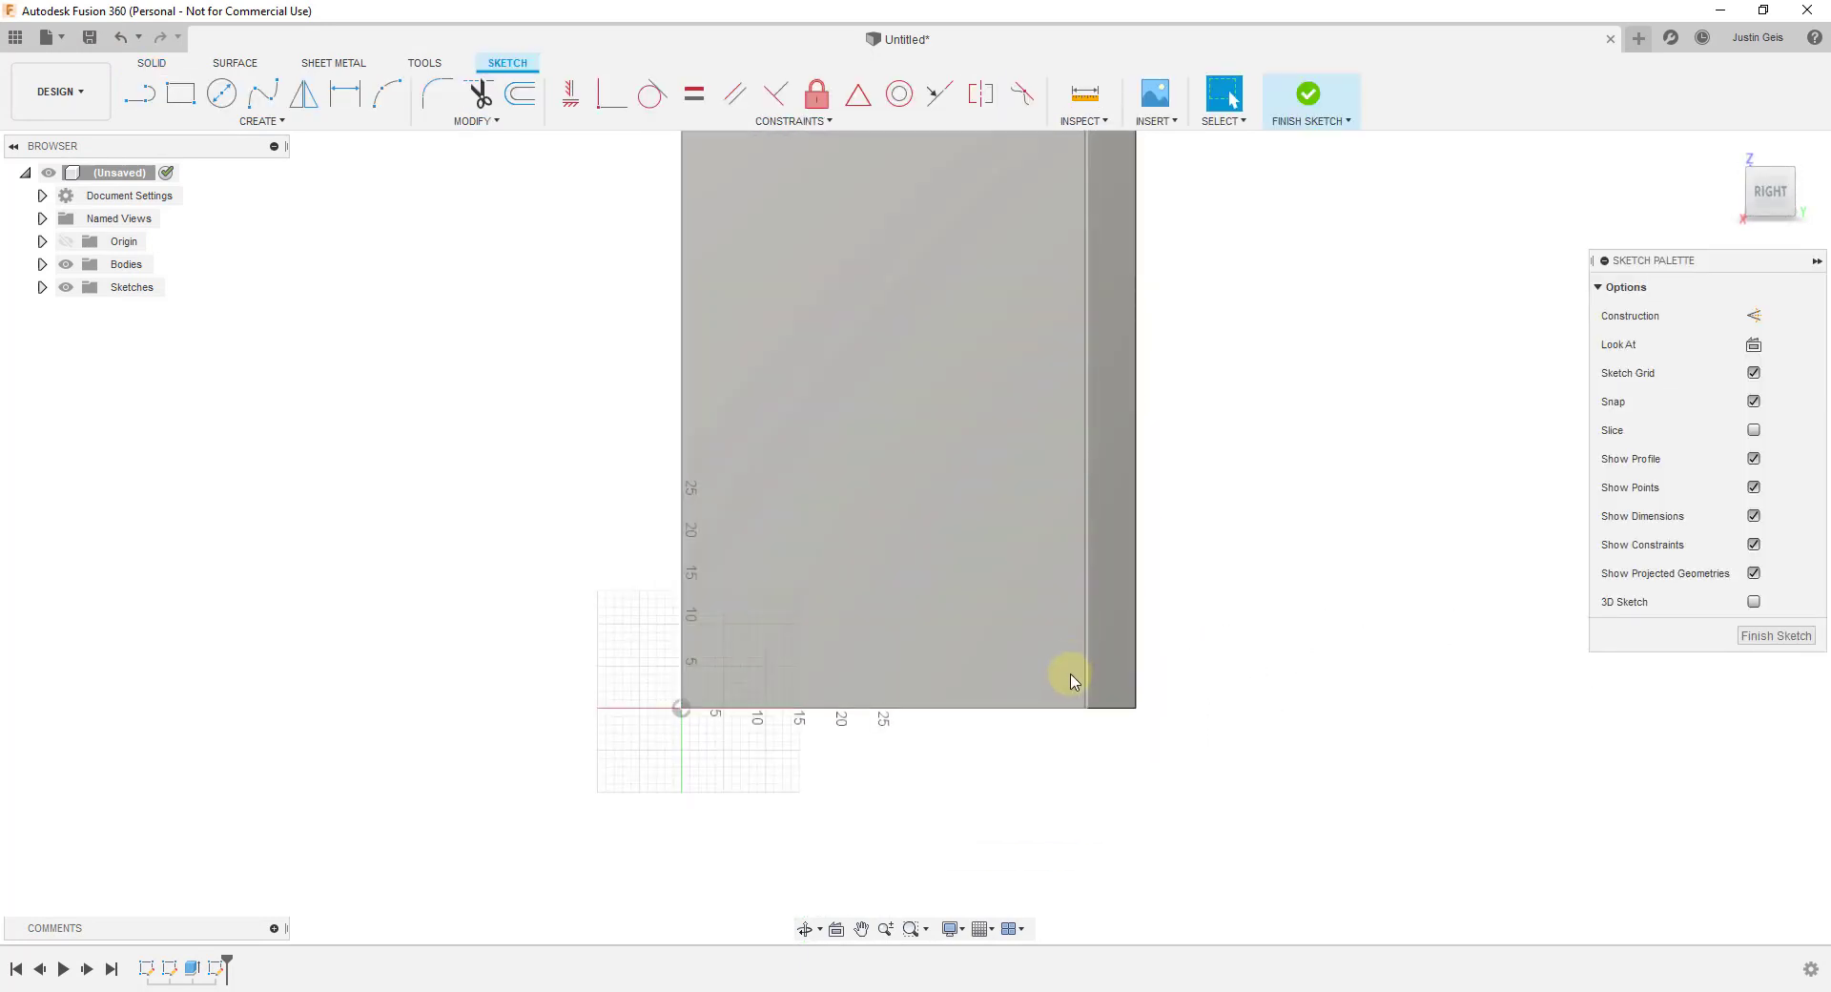
{"action": "key", "text": "l"}
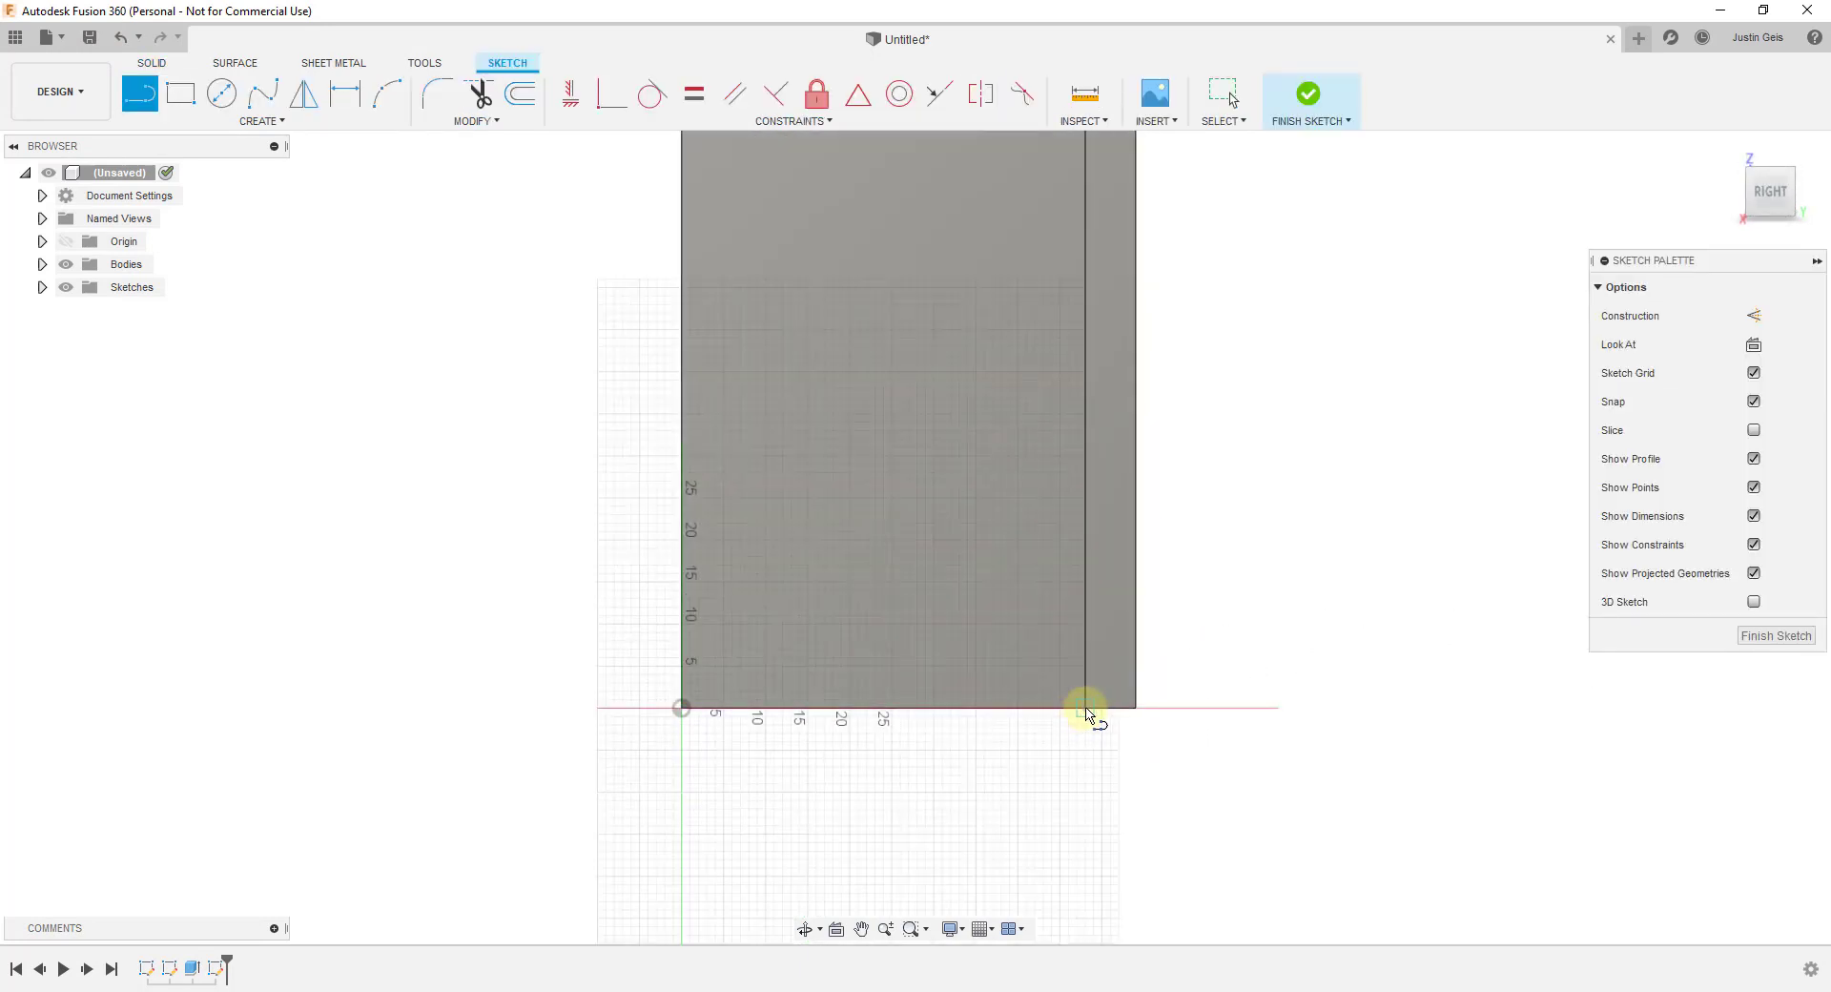
{"action": "left_click", "coordinate": [1085, 709]}
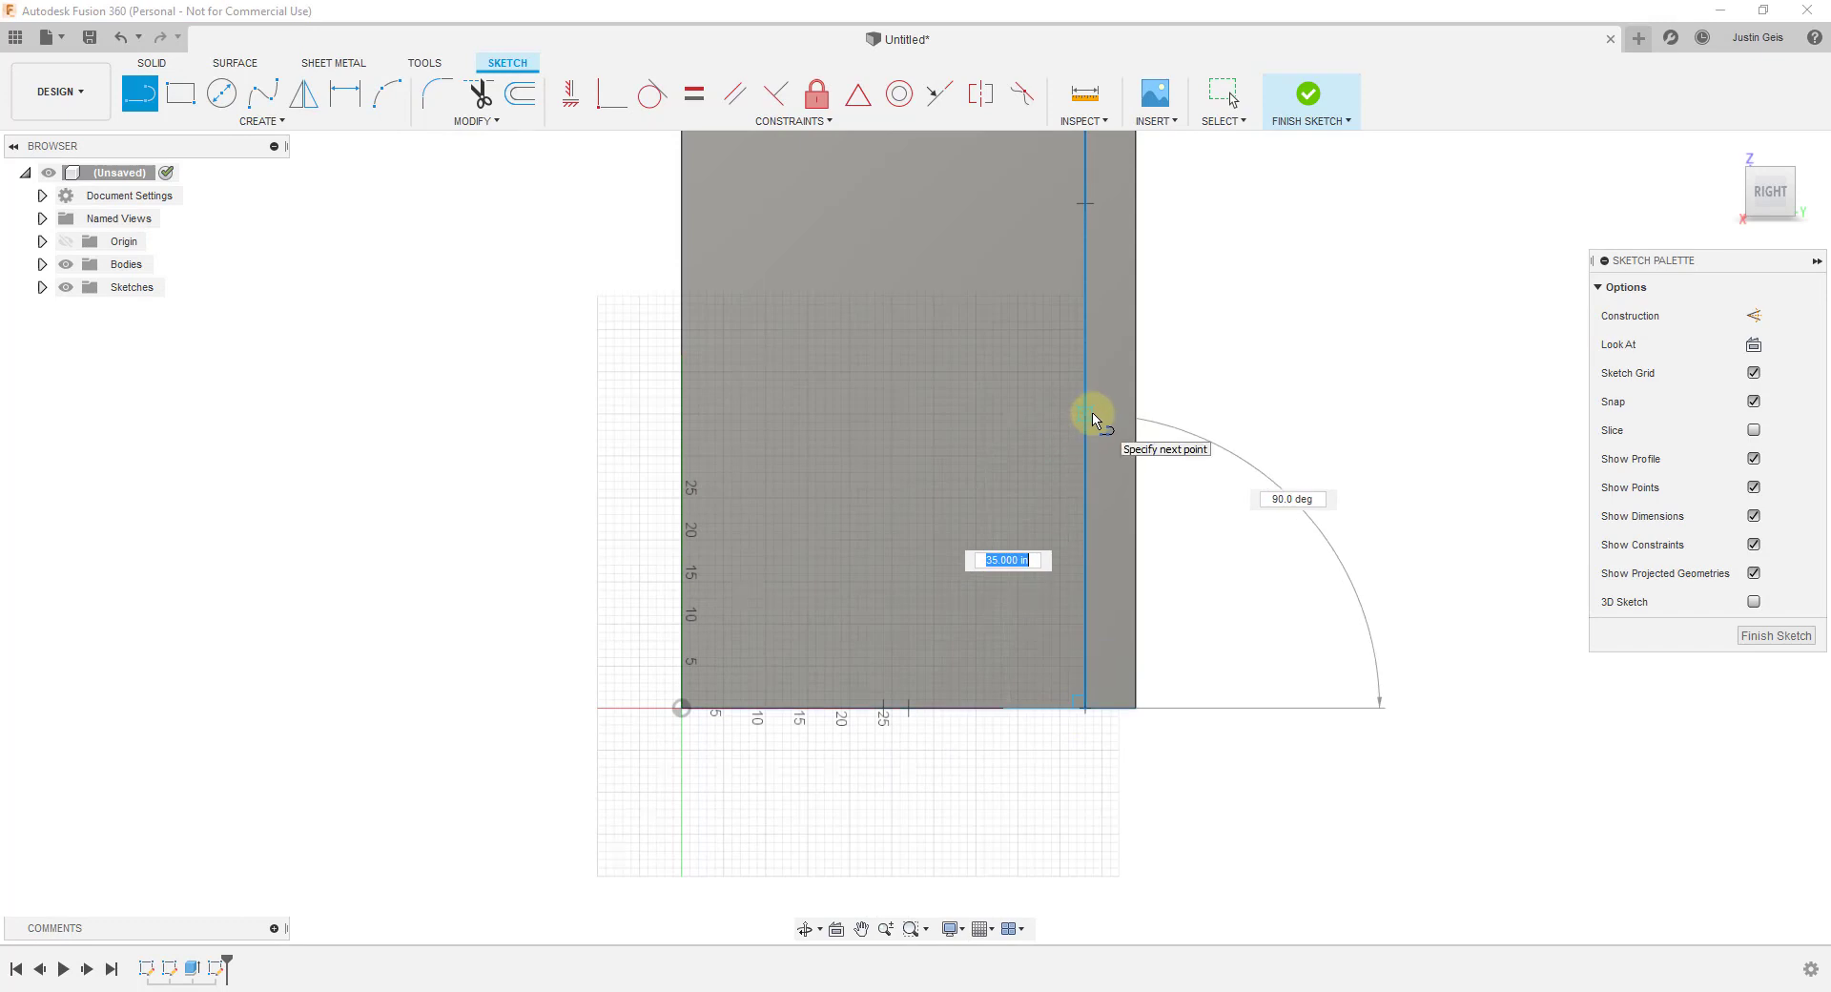
{"action": "type", "text": "24"}
{"action": "key", "text": "Tab"}
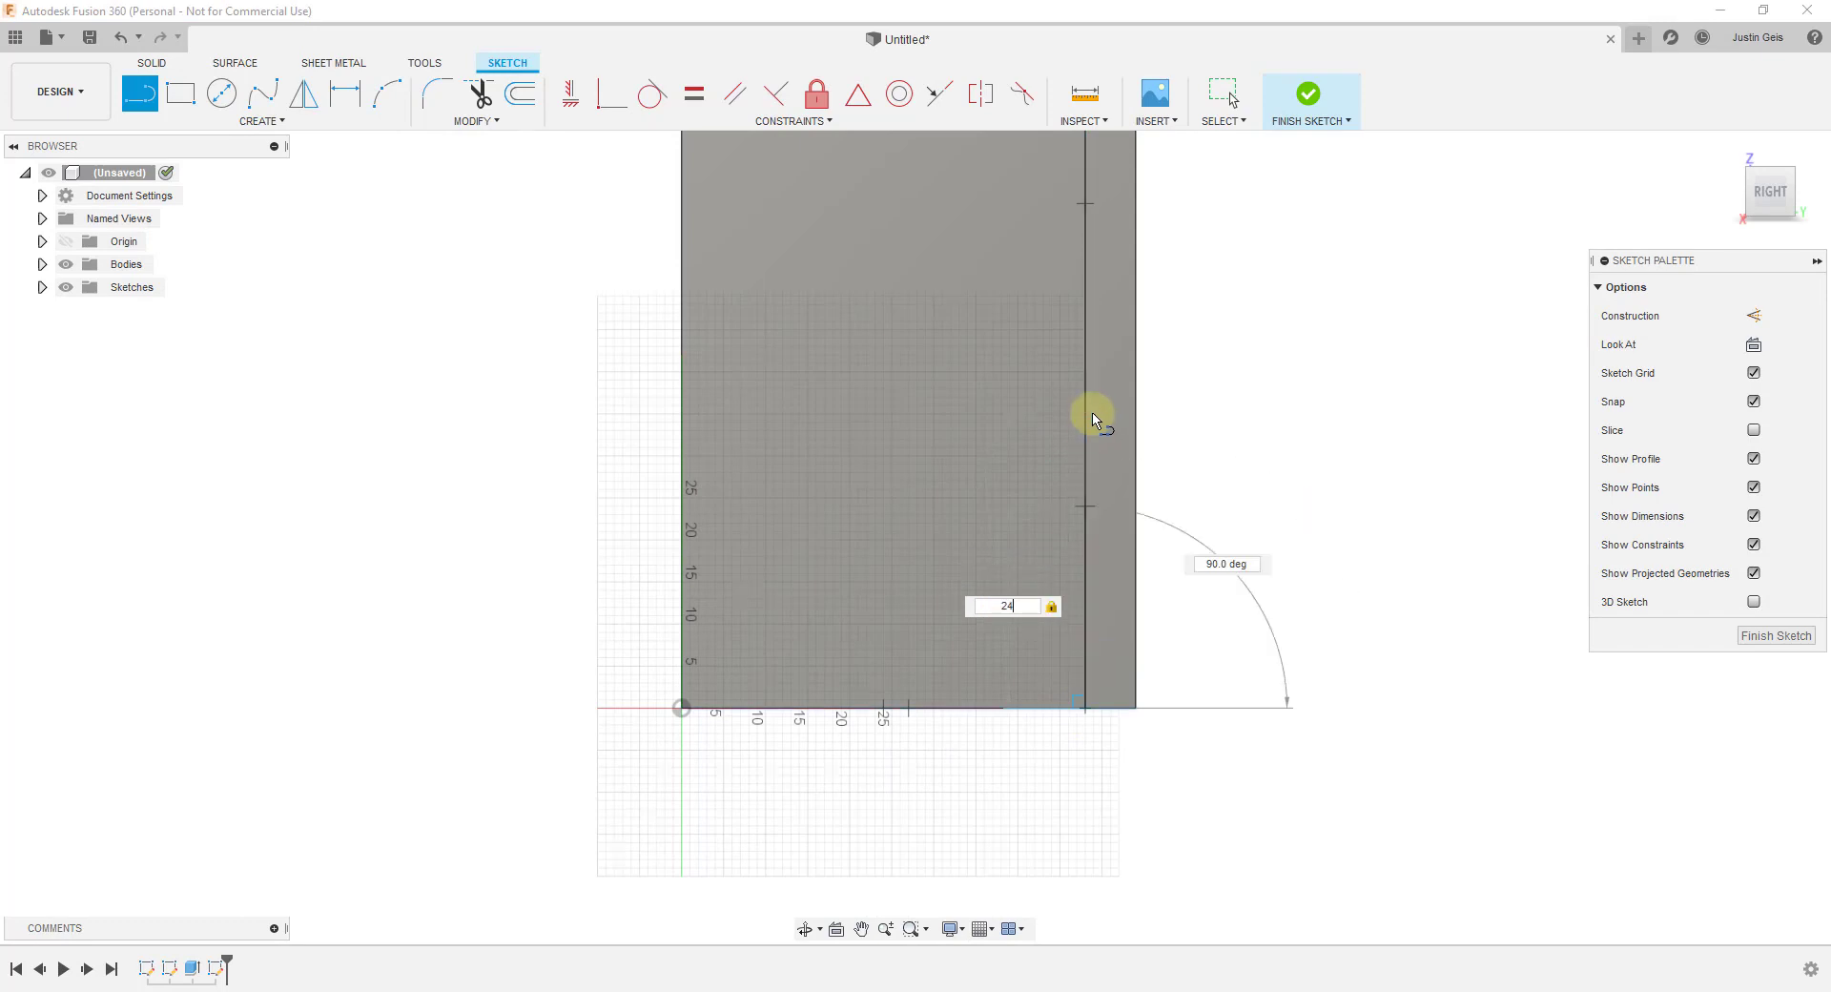
{"action": "key", "text": "Return"}
{"action": "key", "text": "Escape"}
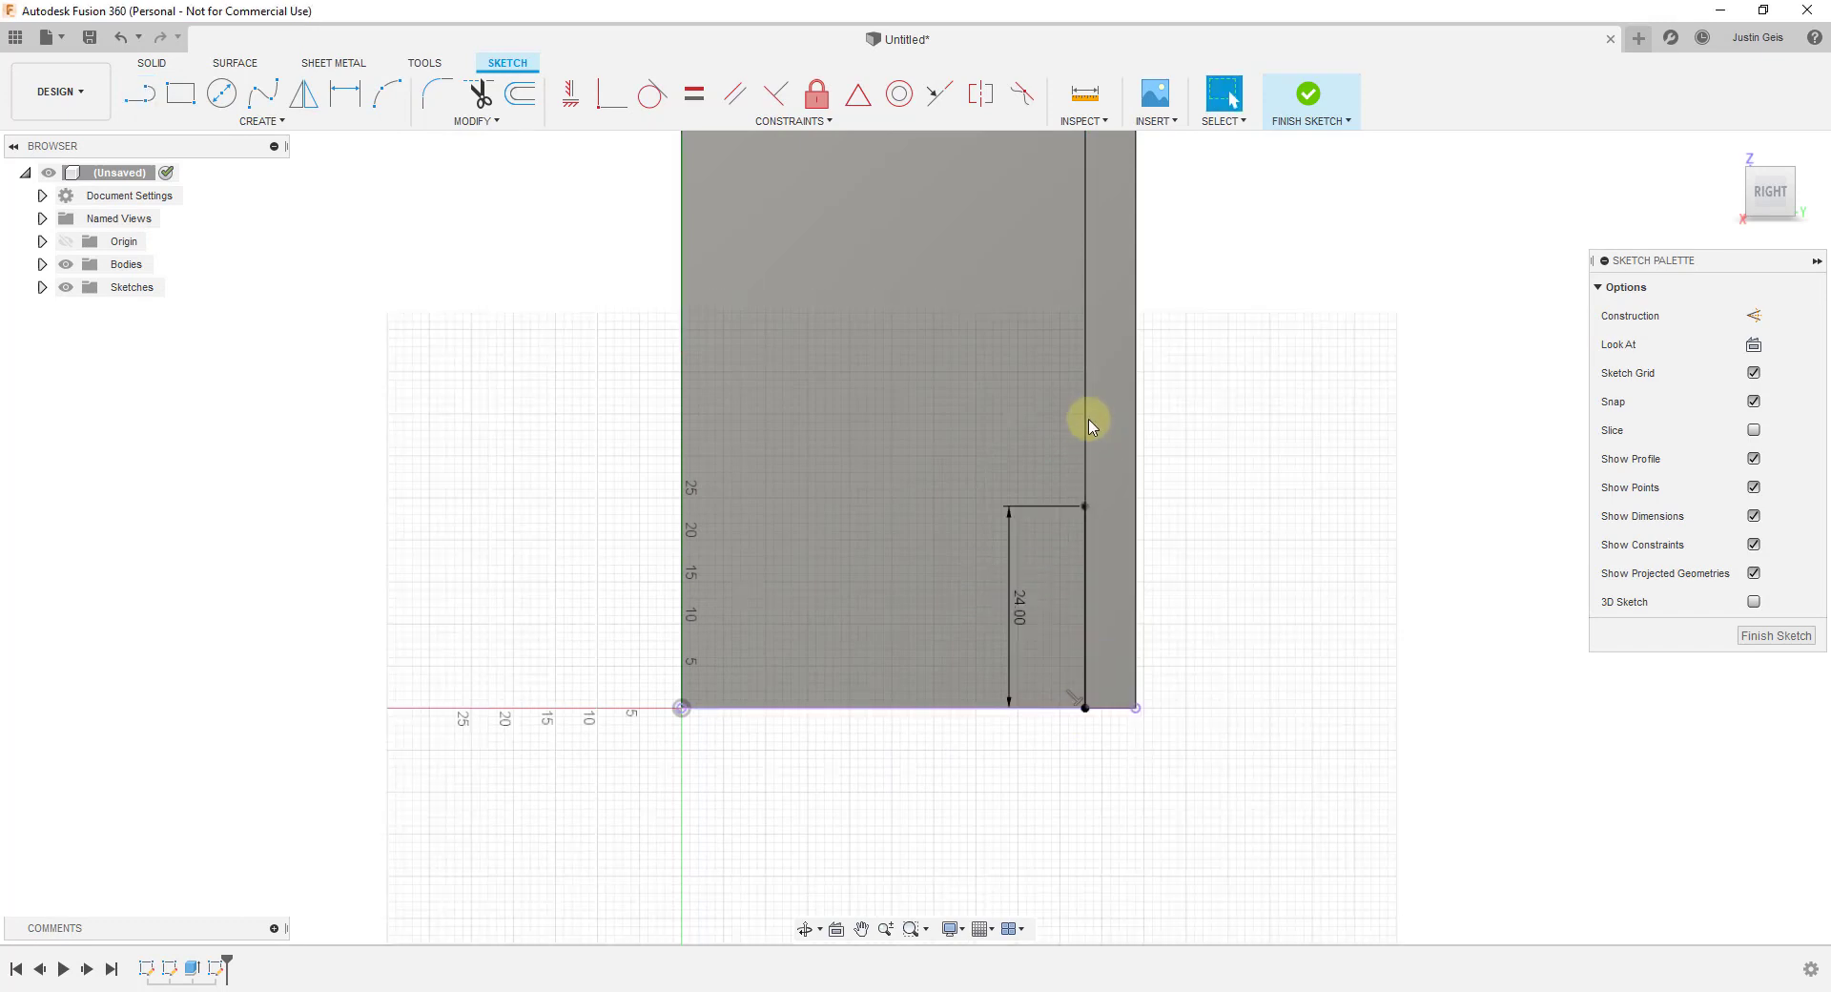
Draw a 12 x 12 in square against the wall corner, starting from the upper end of the 24 in line.
{"action": "key", "text": "l"}
{"action": "left_click", "coordinate": [1085, 507]}
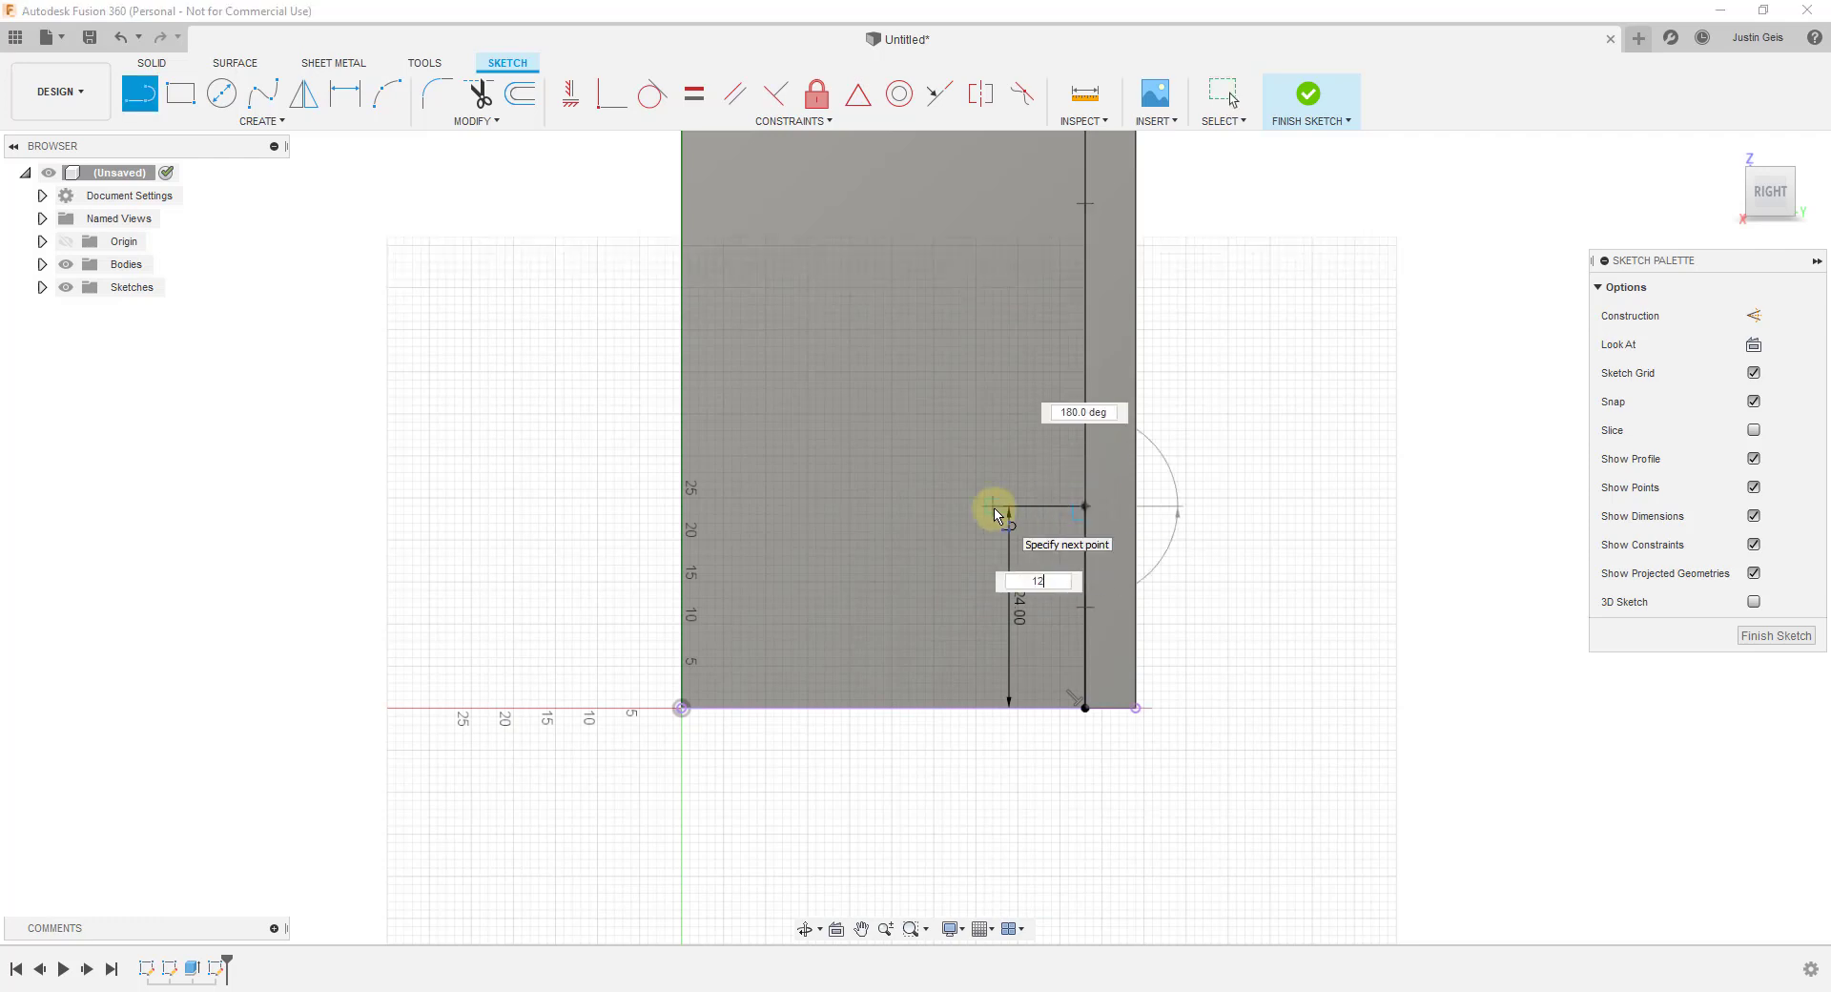
{"action": "key", "text": "Return"}
{"action": "key", "text": "Escape"}
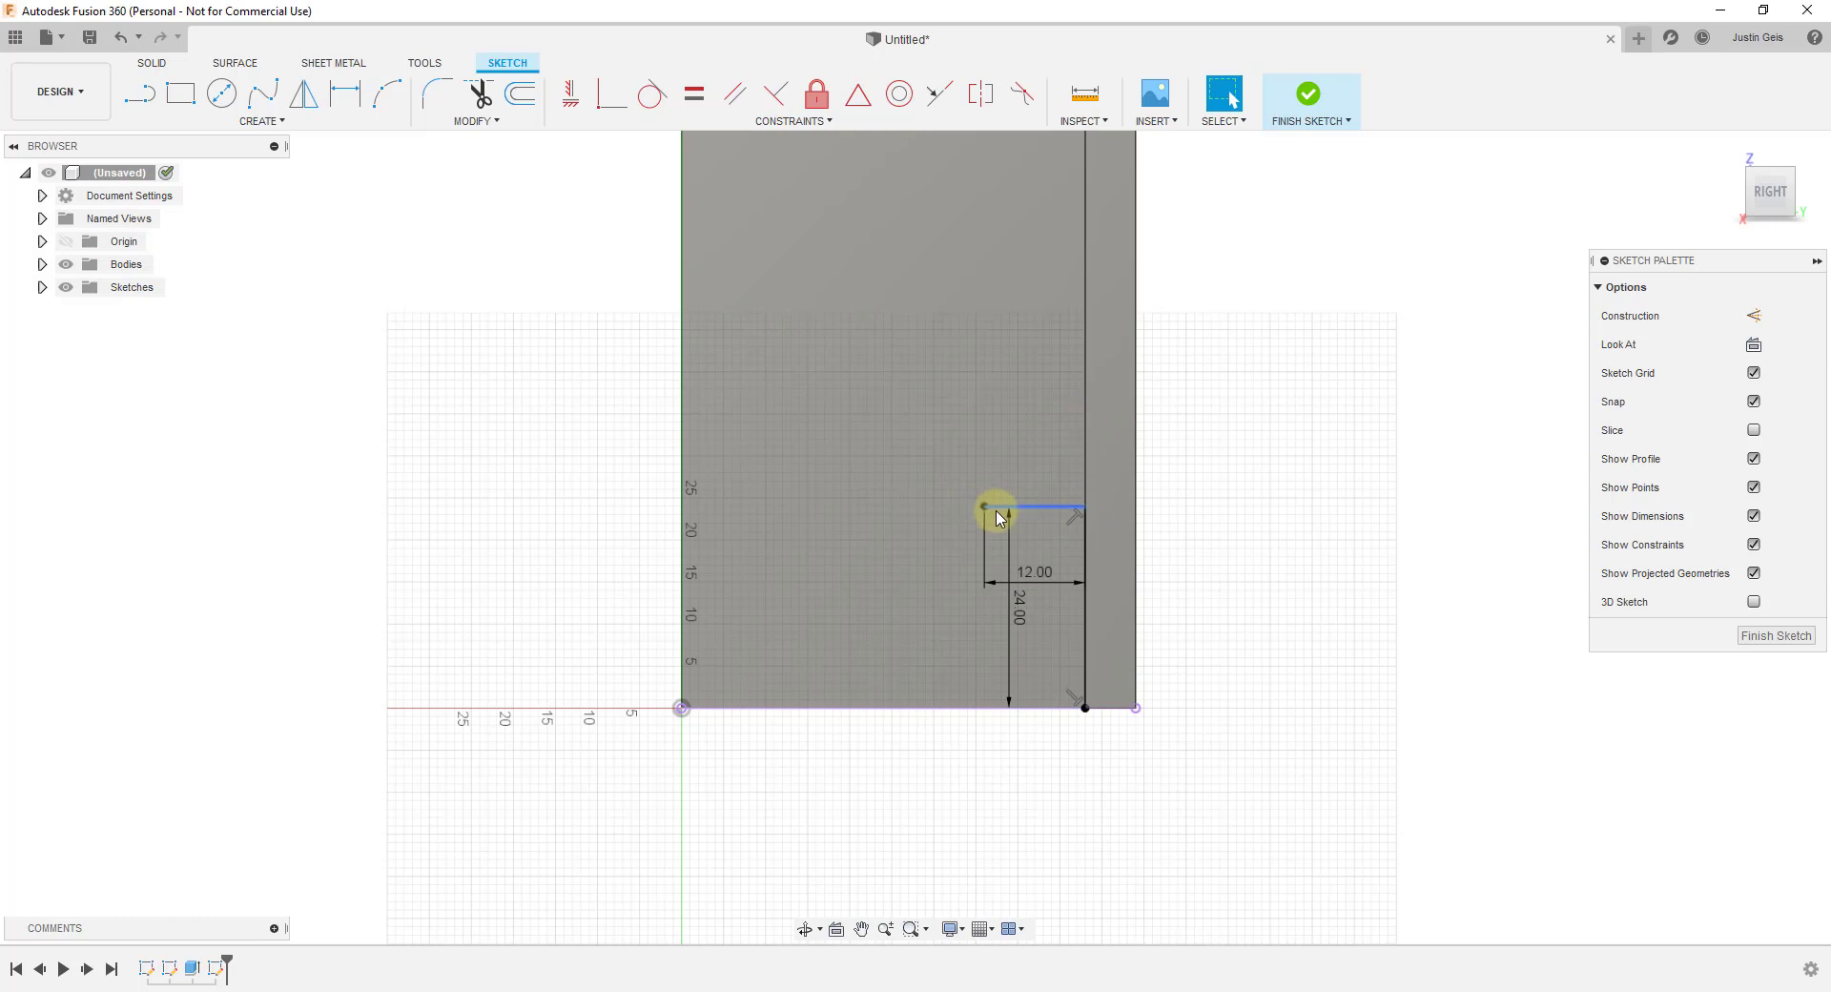
{"action": "key", "text": "l"}
{"action": "left_click", "coordinate": [984, 507]}
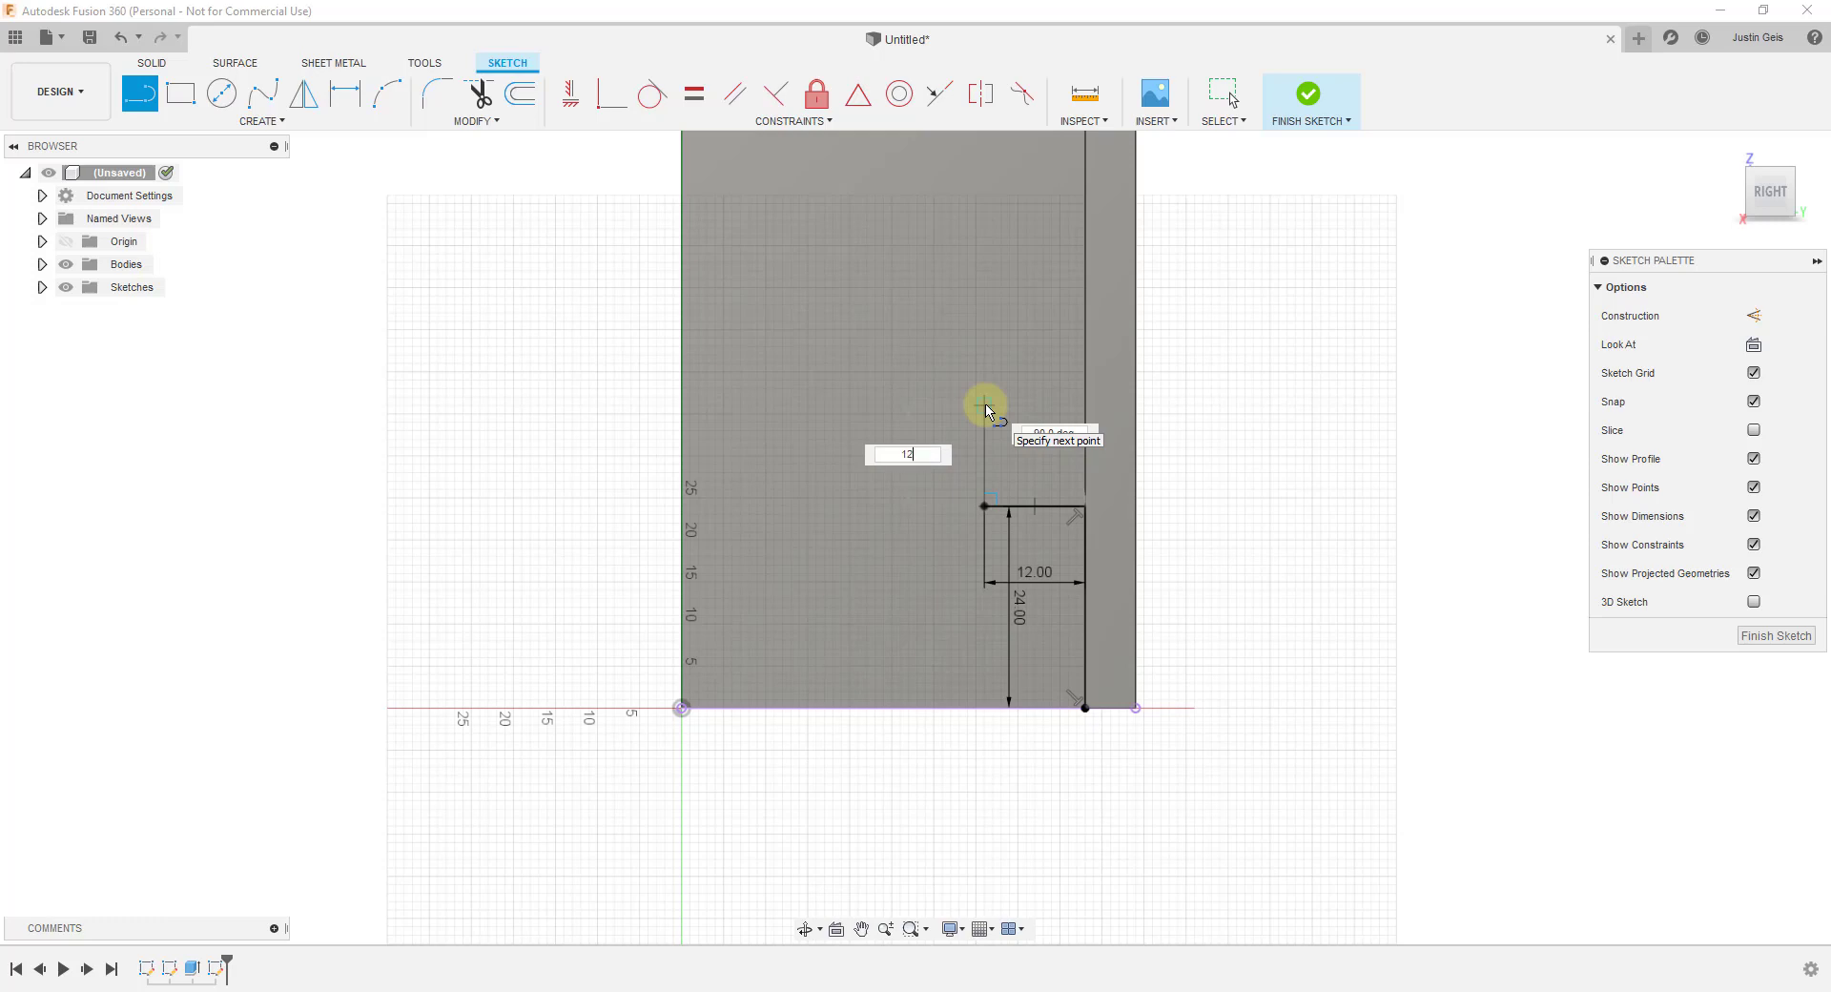
{"action": "key", "text": "Return"}
{"action": "key", "text": "Escape"}
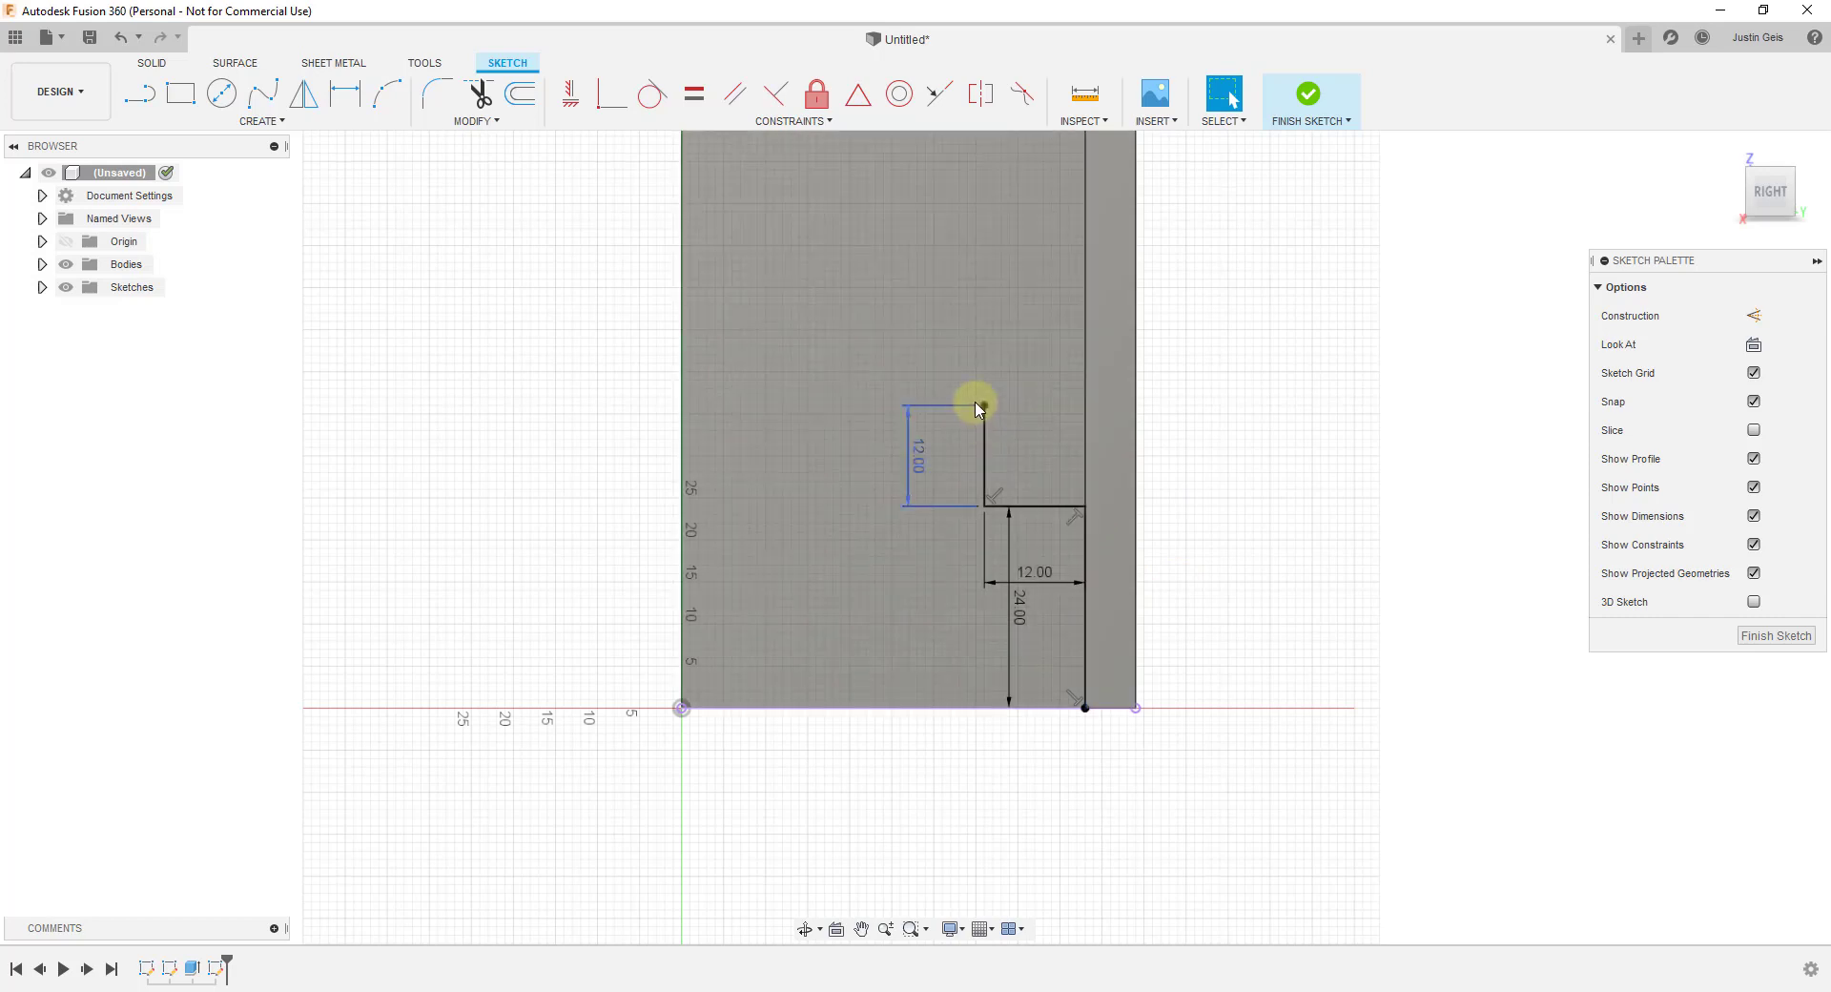
{"action": "key", "text": "l"}
{"action": "left_click", "coordinate": [984, 405]}
{"action": "left_click", "coordinate": [1087, 405]}
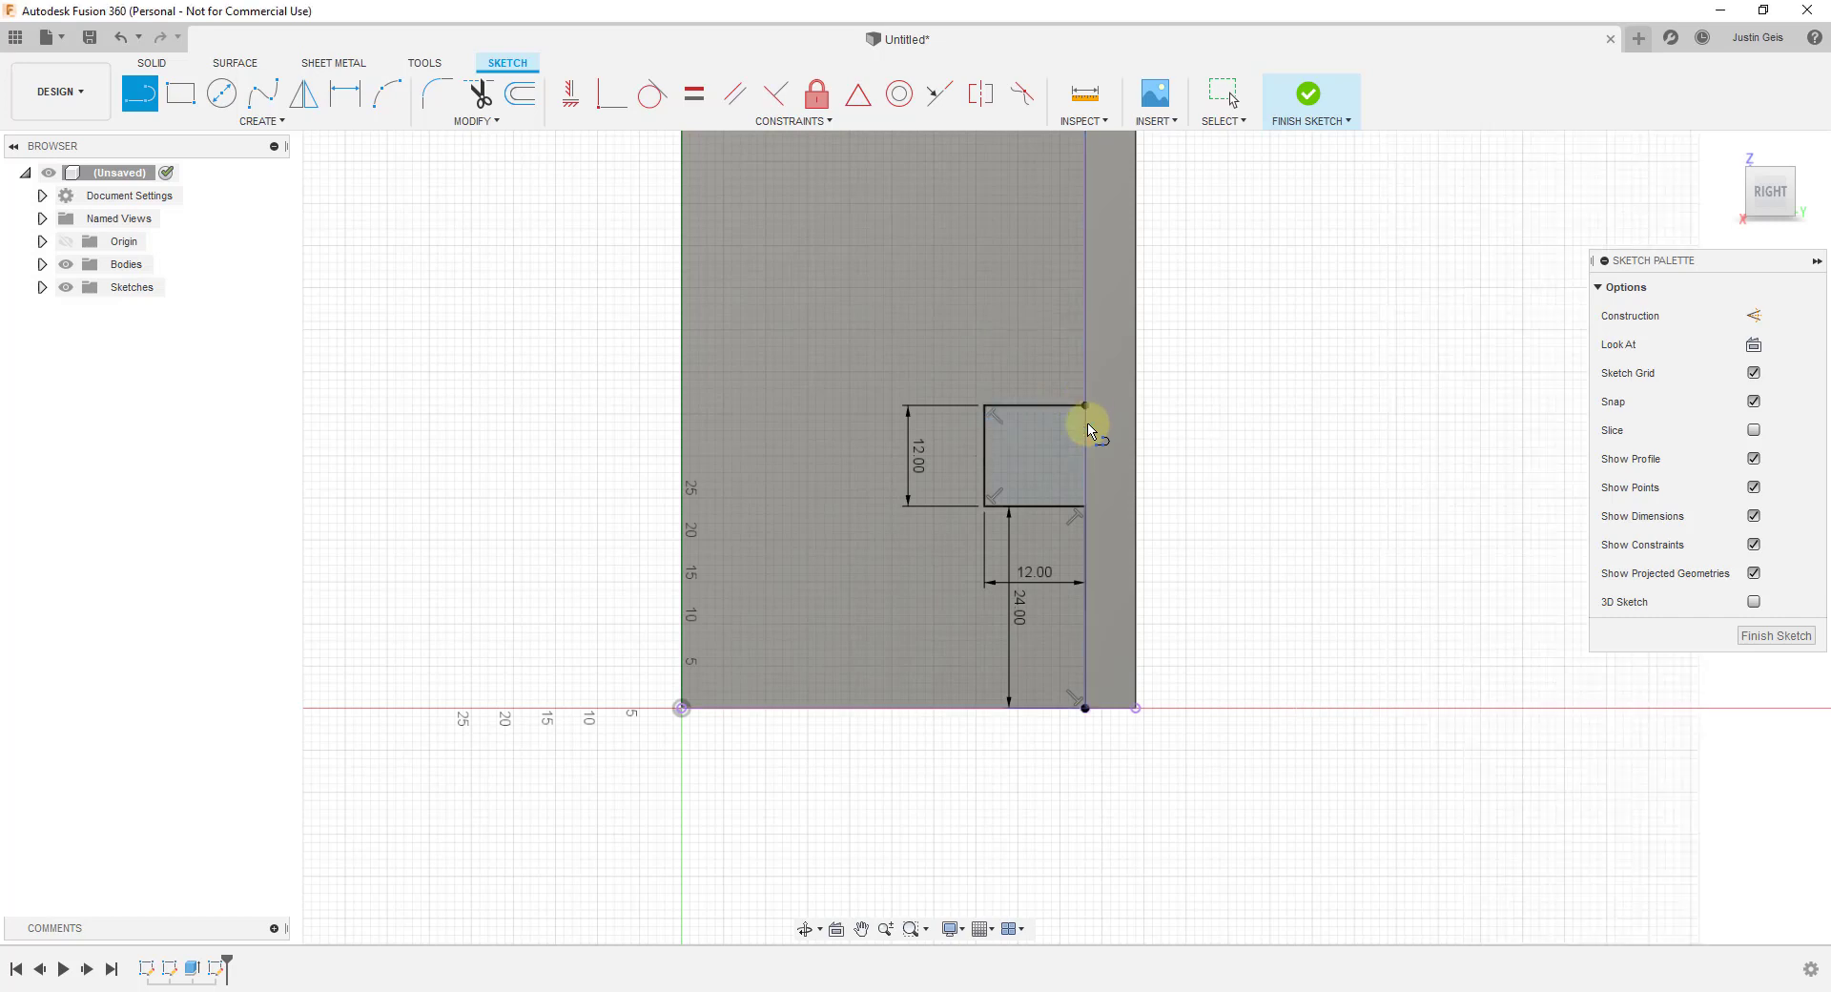
Draw a 5/8 in vertical line up from the square's upper outer corner.
{"action": "scroll", "coordinate": [994, 388], "scroll_direction": "up", "scroll_amount": 1}
{"action": "scroll", "coordinate": [993, 437], "scroll_direction": "up", "scroll_amount": 2}
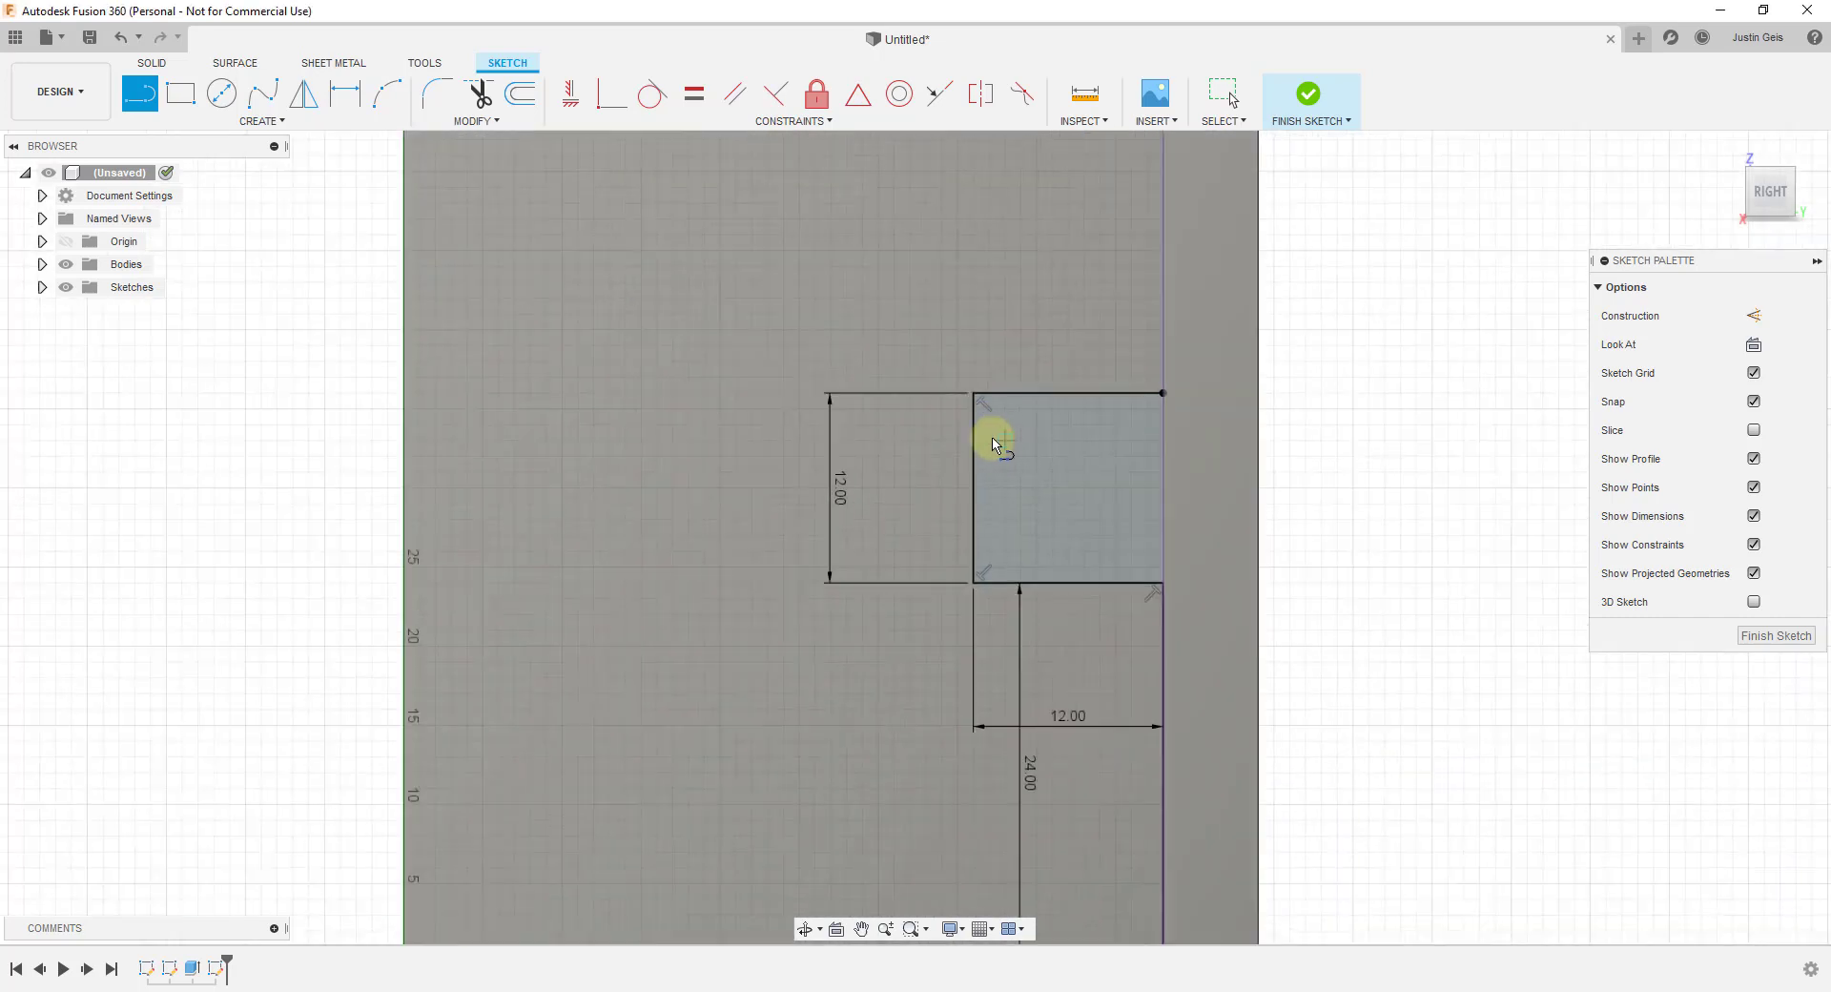
{"action": "scroll", "coordinate": [1097, 608], "scroll_direction": "down", "scroll_amount": 5}
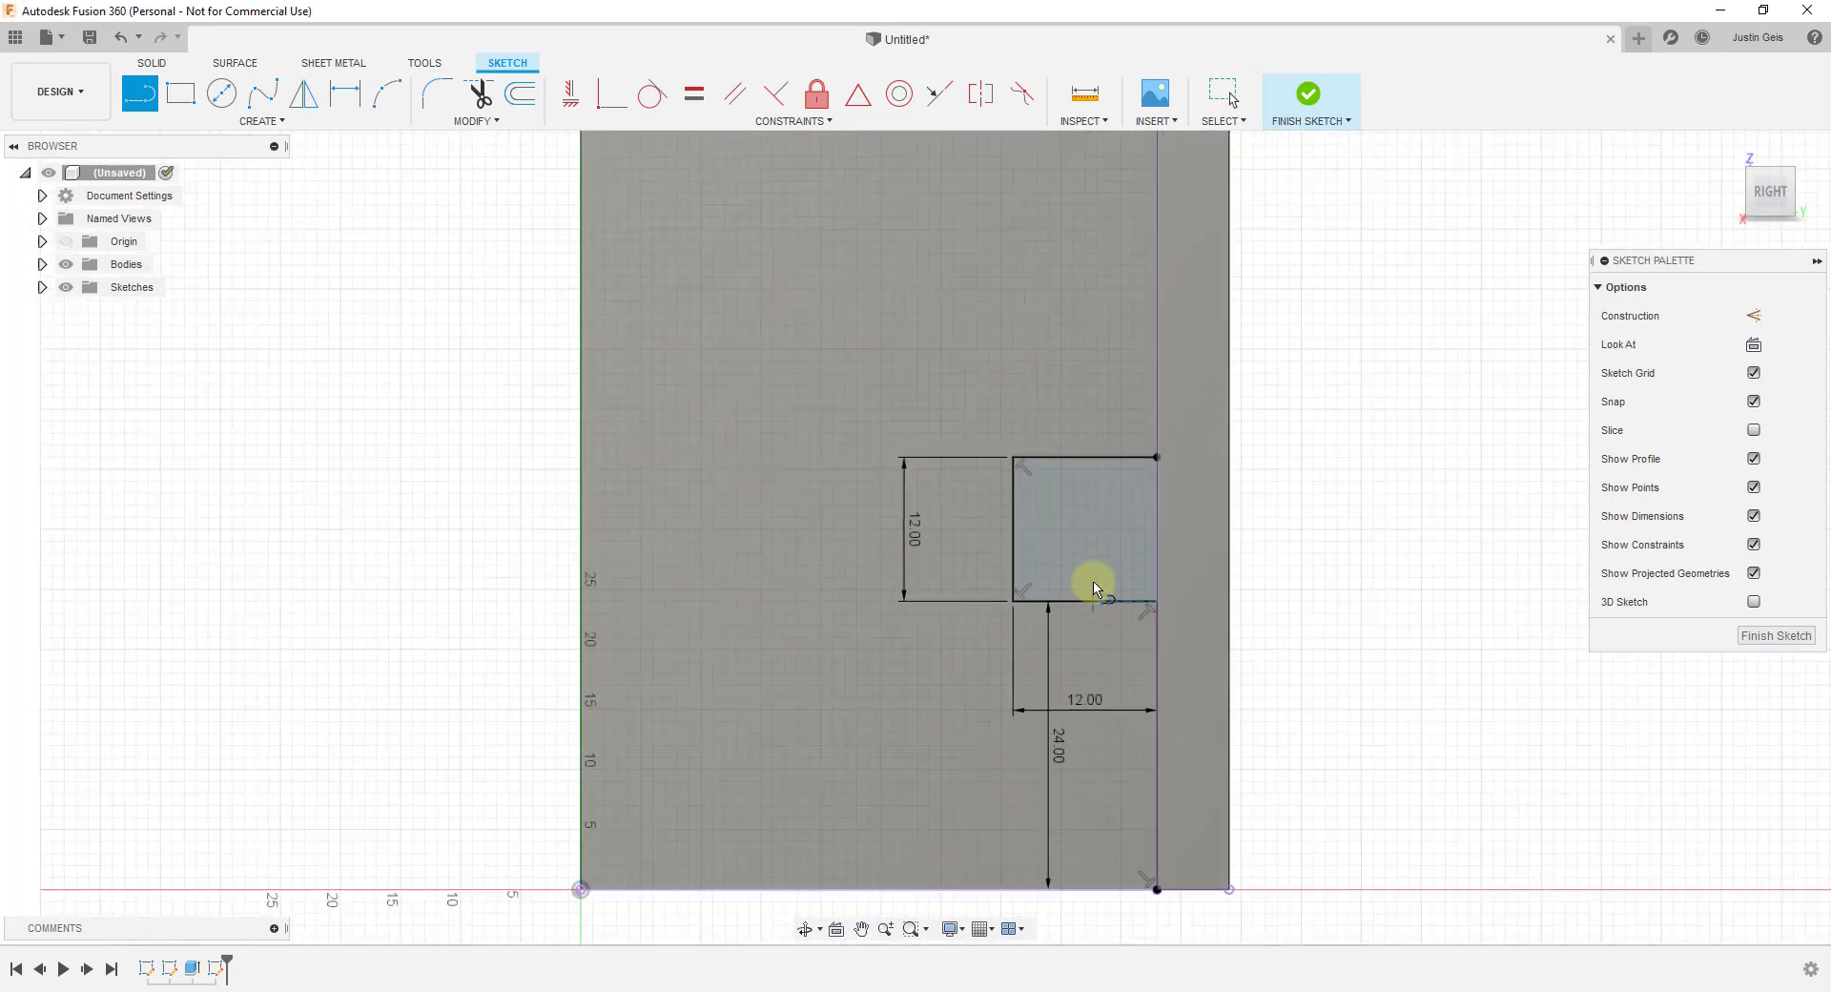
{"action": "scroll", "coordinate": [1063, 488], "scroll_direction": "up", "scroll_amount": 4}
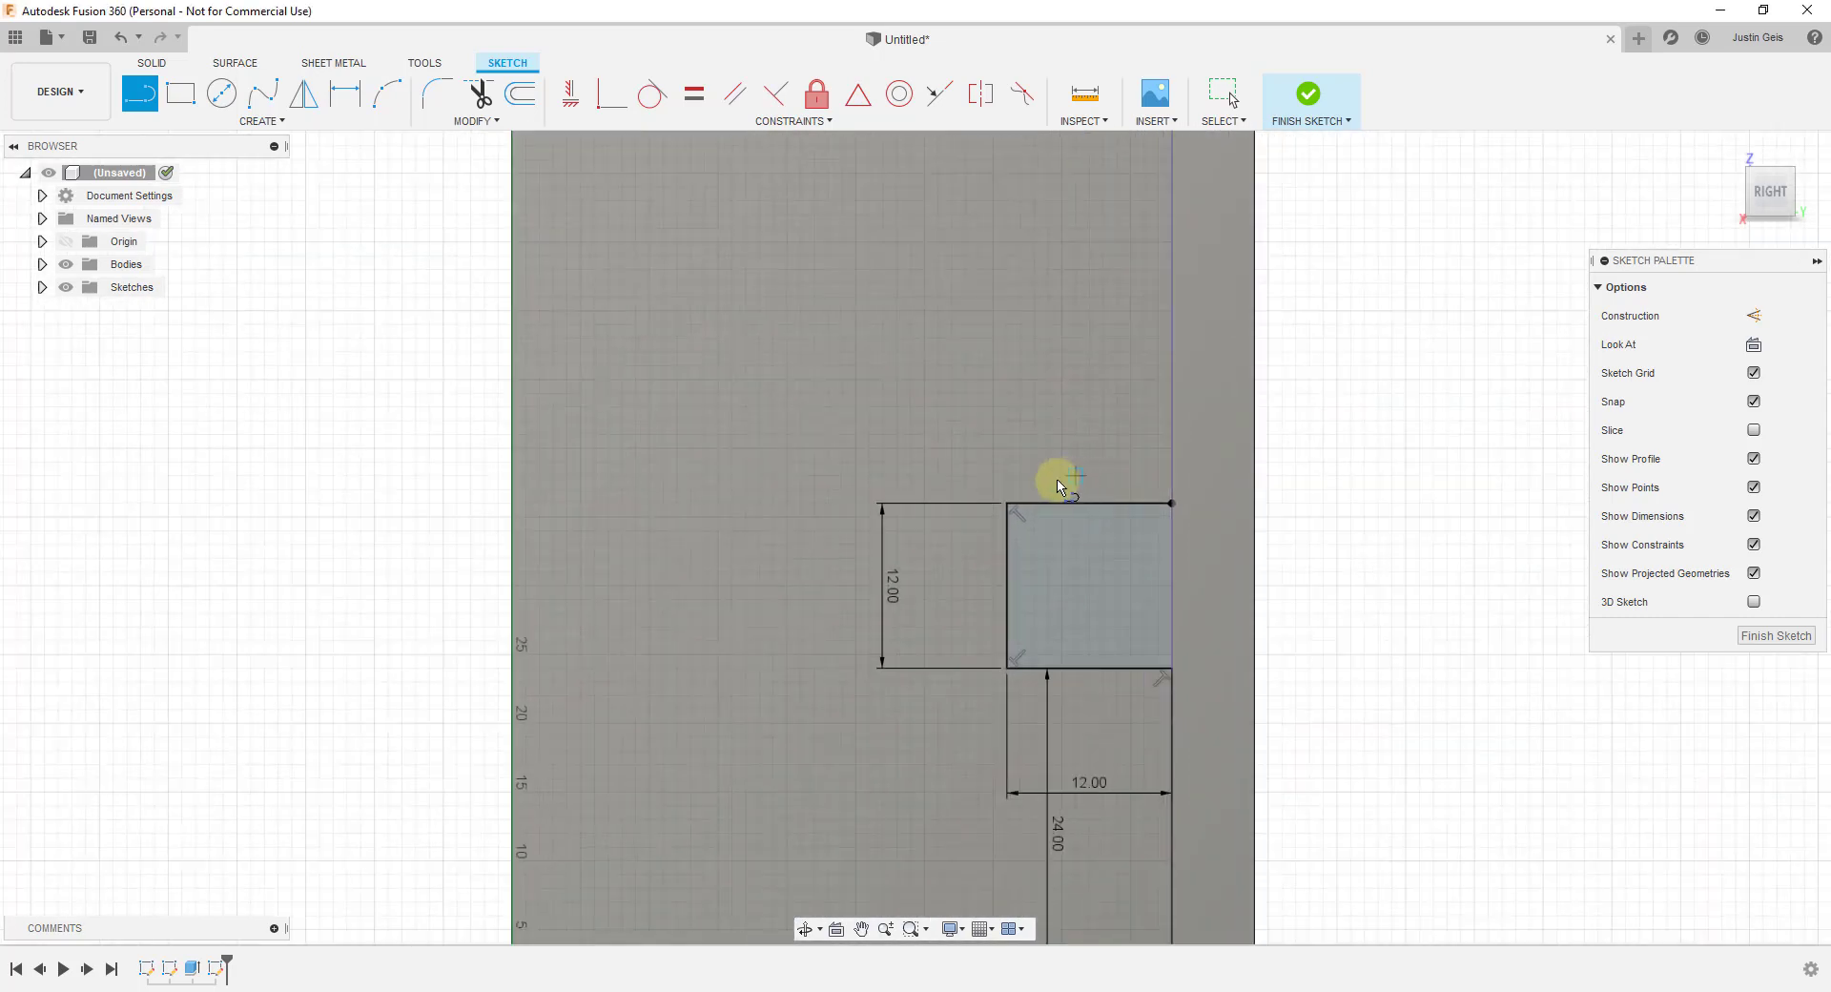
{"action": "left_click", "coordinate": [1002, 508]}
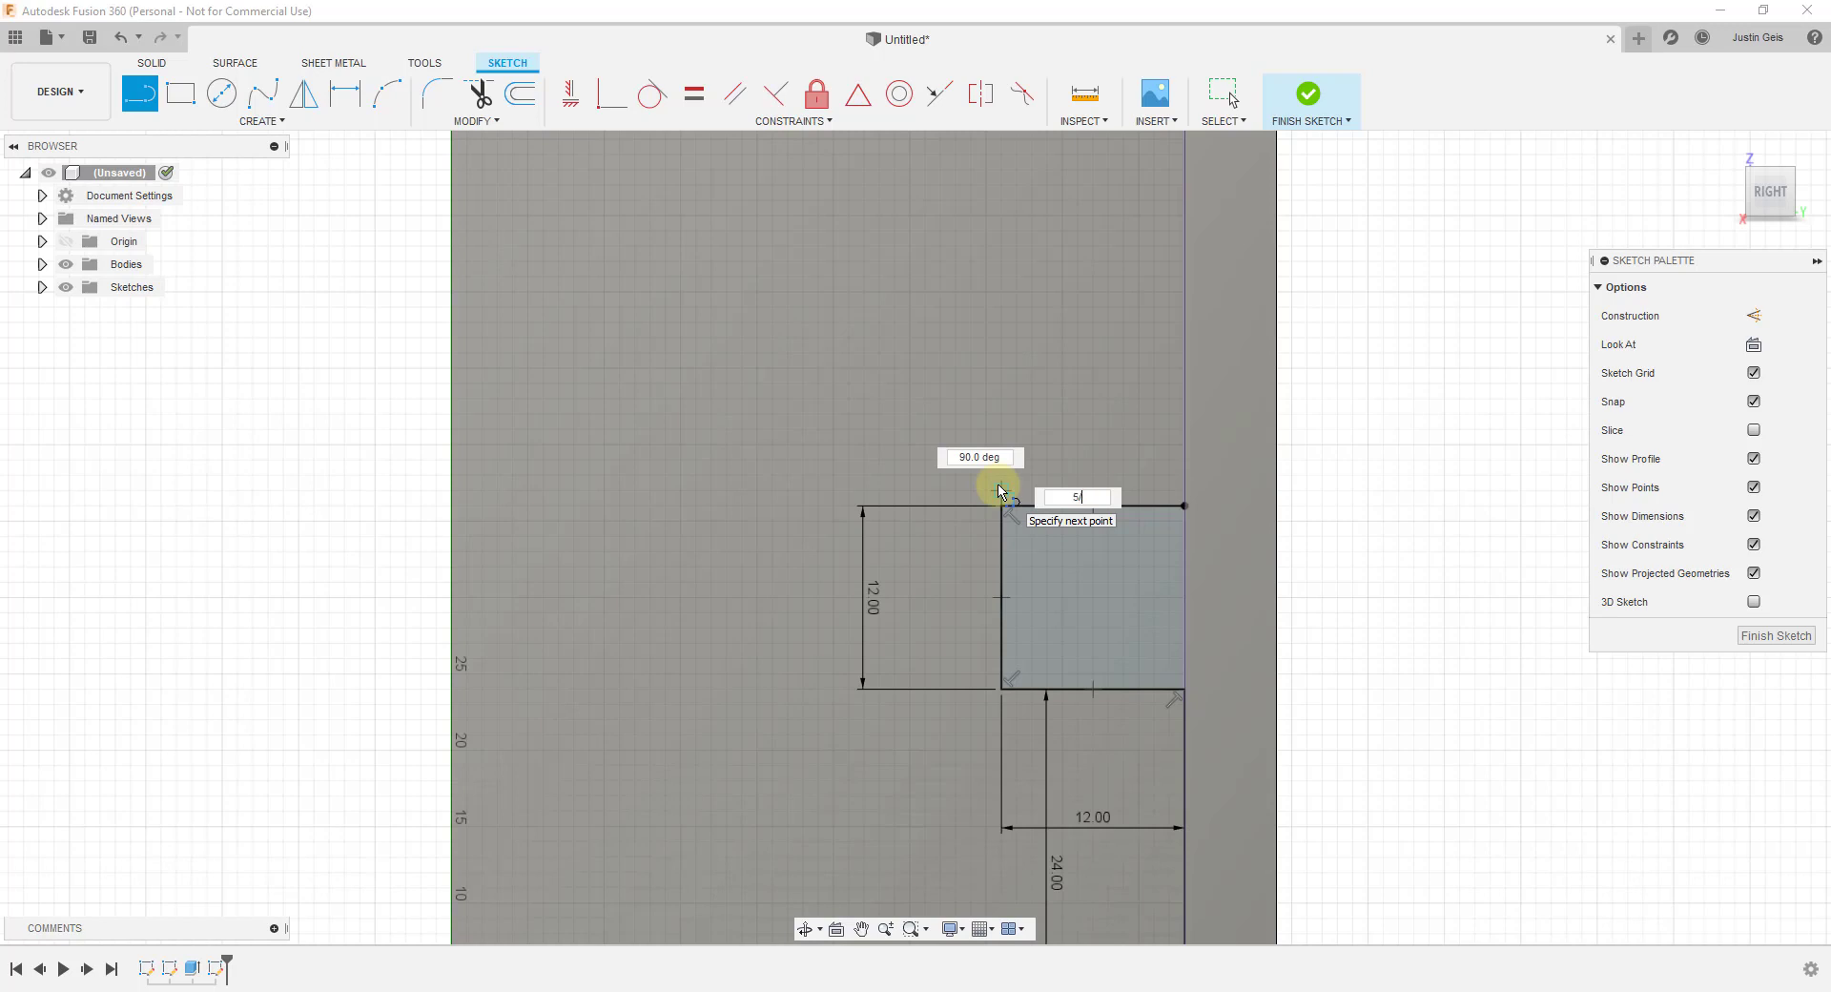
{"action": "key", "text": "Return"}
{"action": "key", "text": "Escape"}
Draw a 12 x 0.625 in shelf rectangle along the top edge of the square, ending at the wall corner.
{"action": "scroll", "coordinate": [997, 494], "scroll_direction": "up", "scroll_amount": 3}
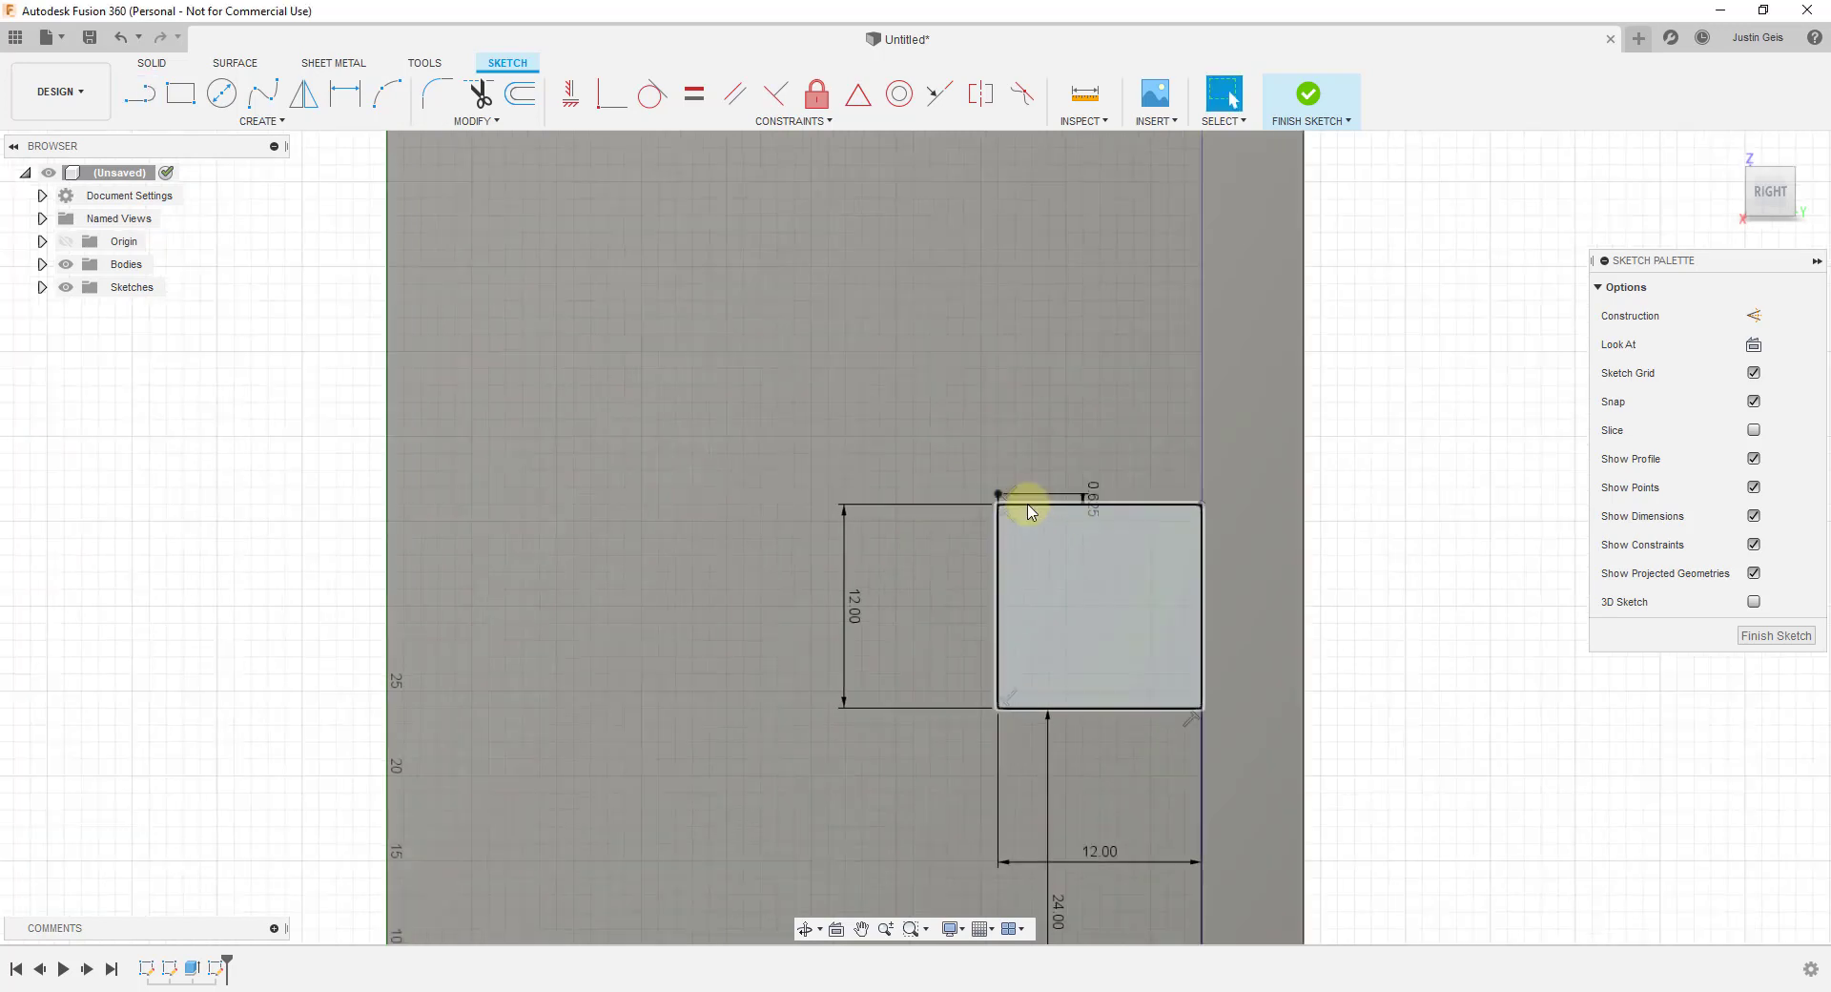
{"action": "key", "text": "r"}
{"action": "left_click", "coordinate": [986, 493]}
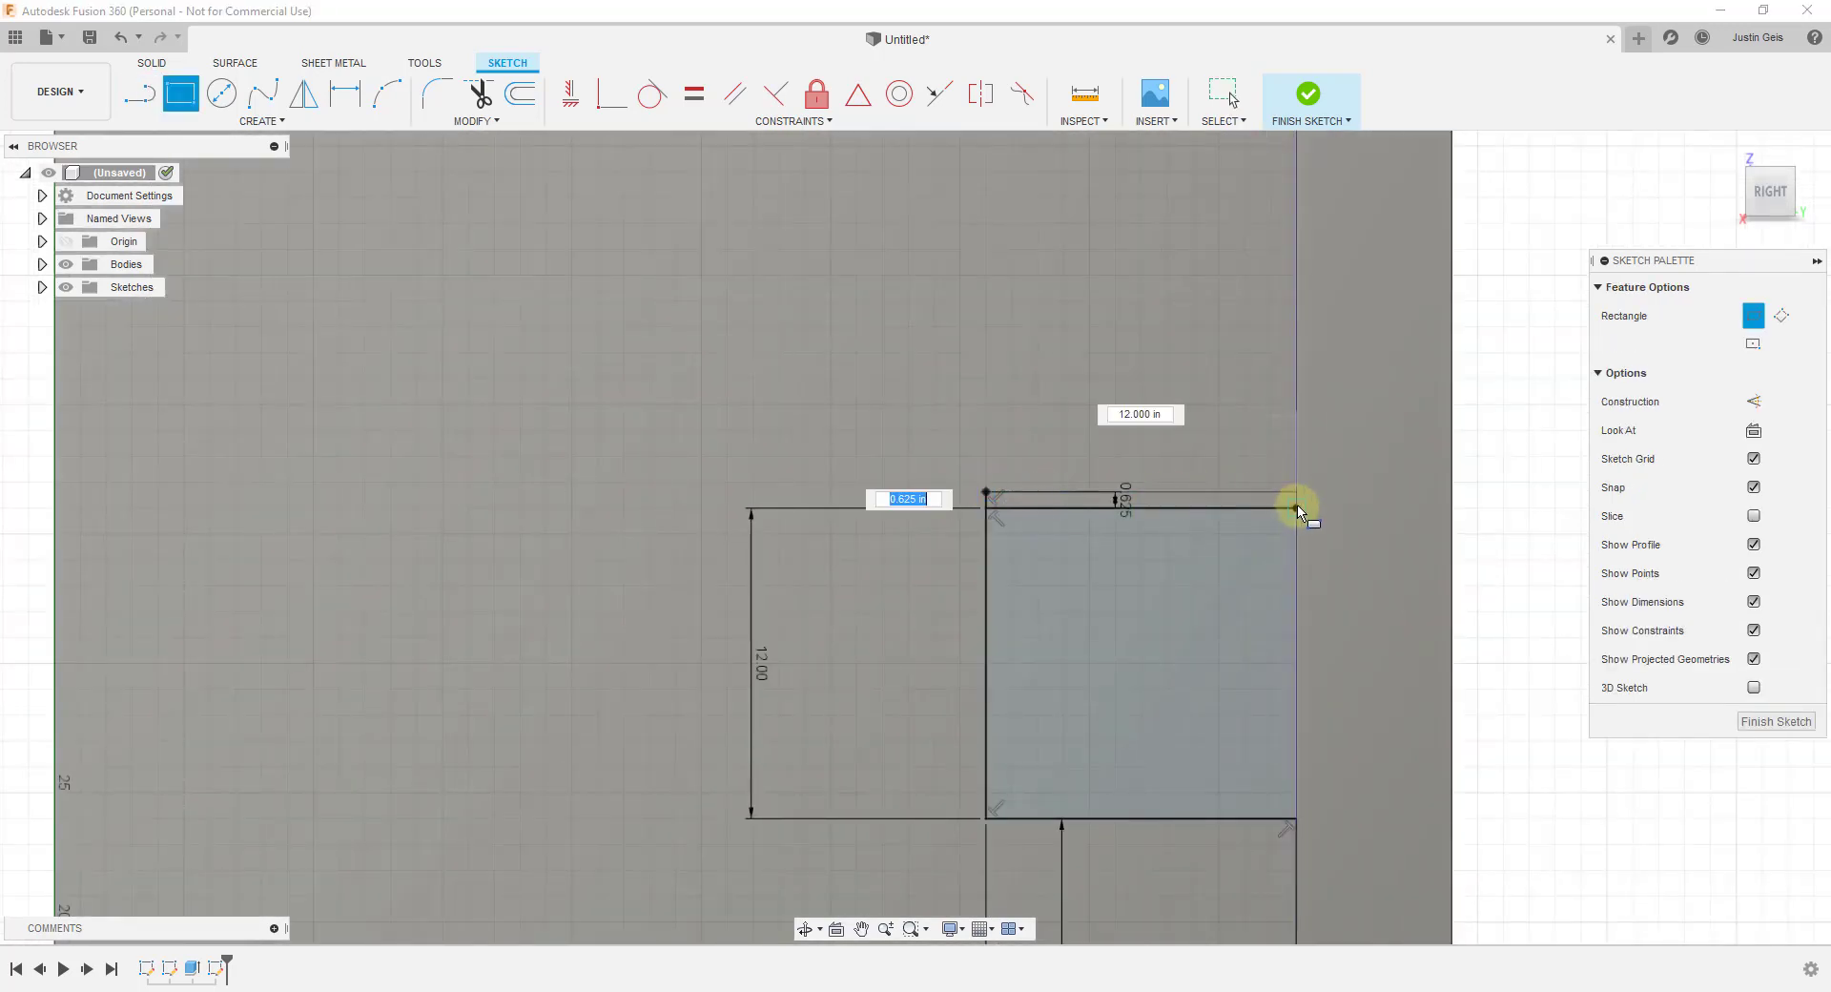
{"action": "left_click", "coordinate": [1296, 507]}
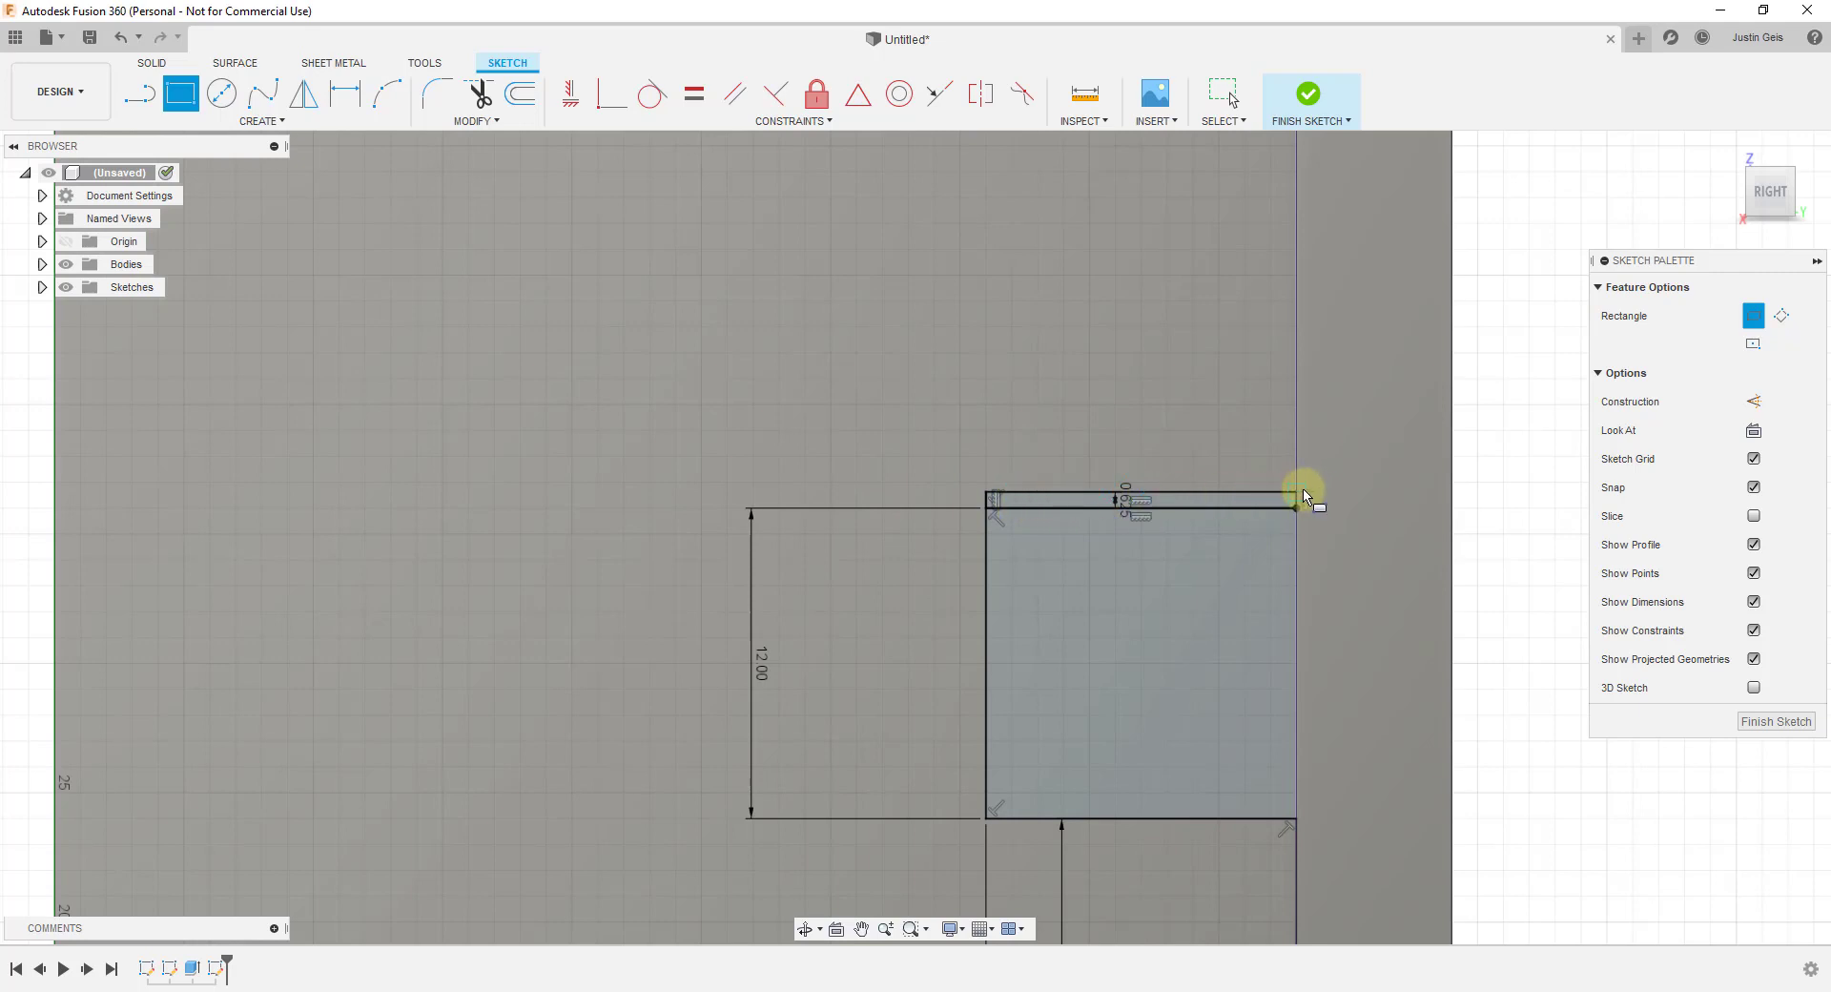
Draw a 12 in vertical spacing line along the wall corner, up from the shelf rectangle's upper inner corner.
{"action": "key", "text": "l"}
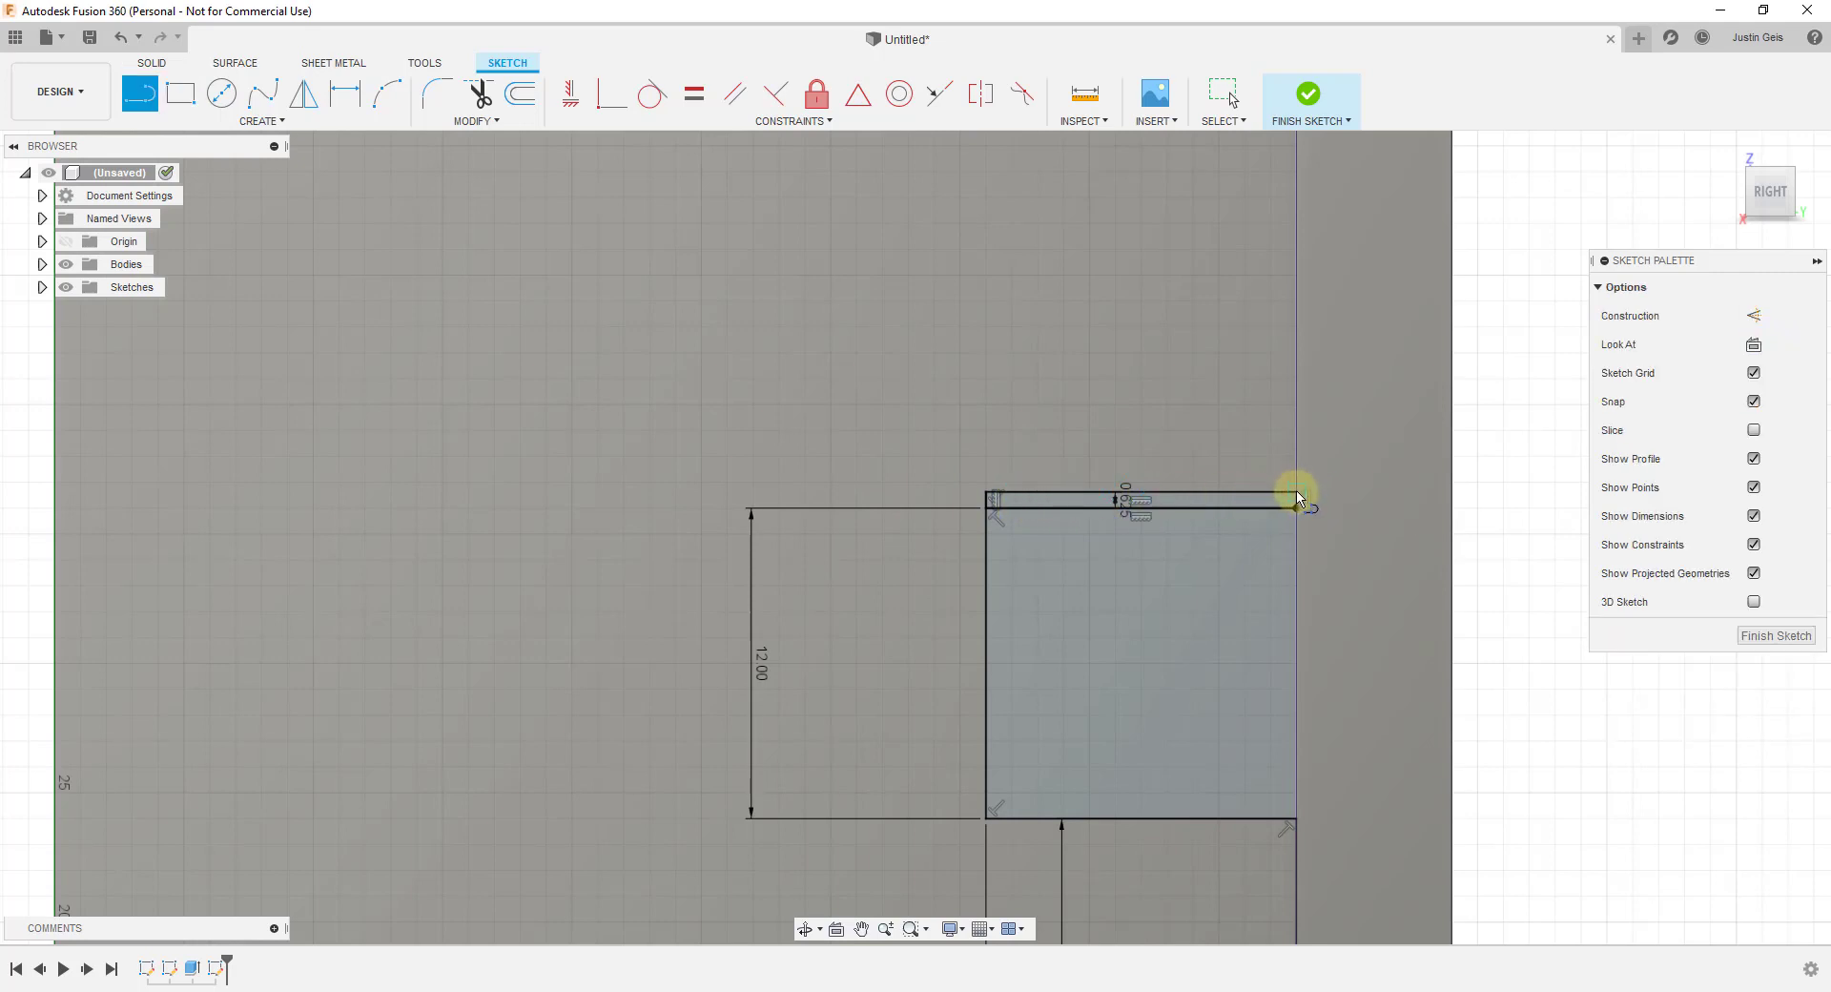
{"action": "left_click", "coordinate": [1299, 493]}
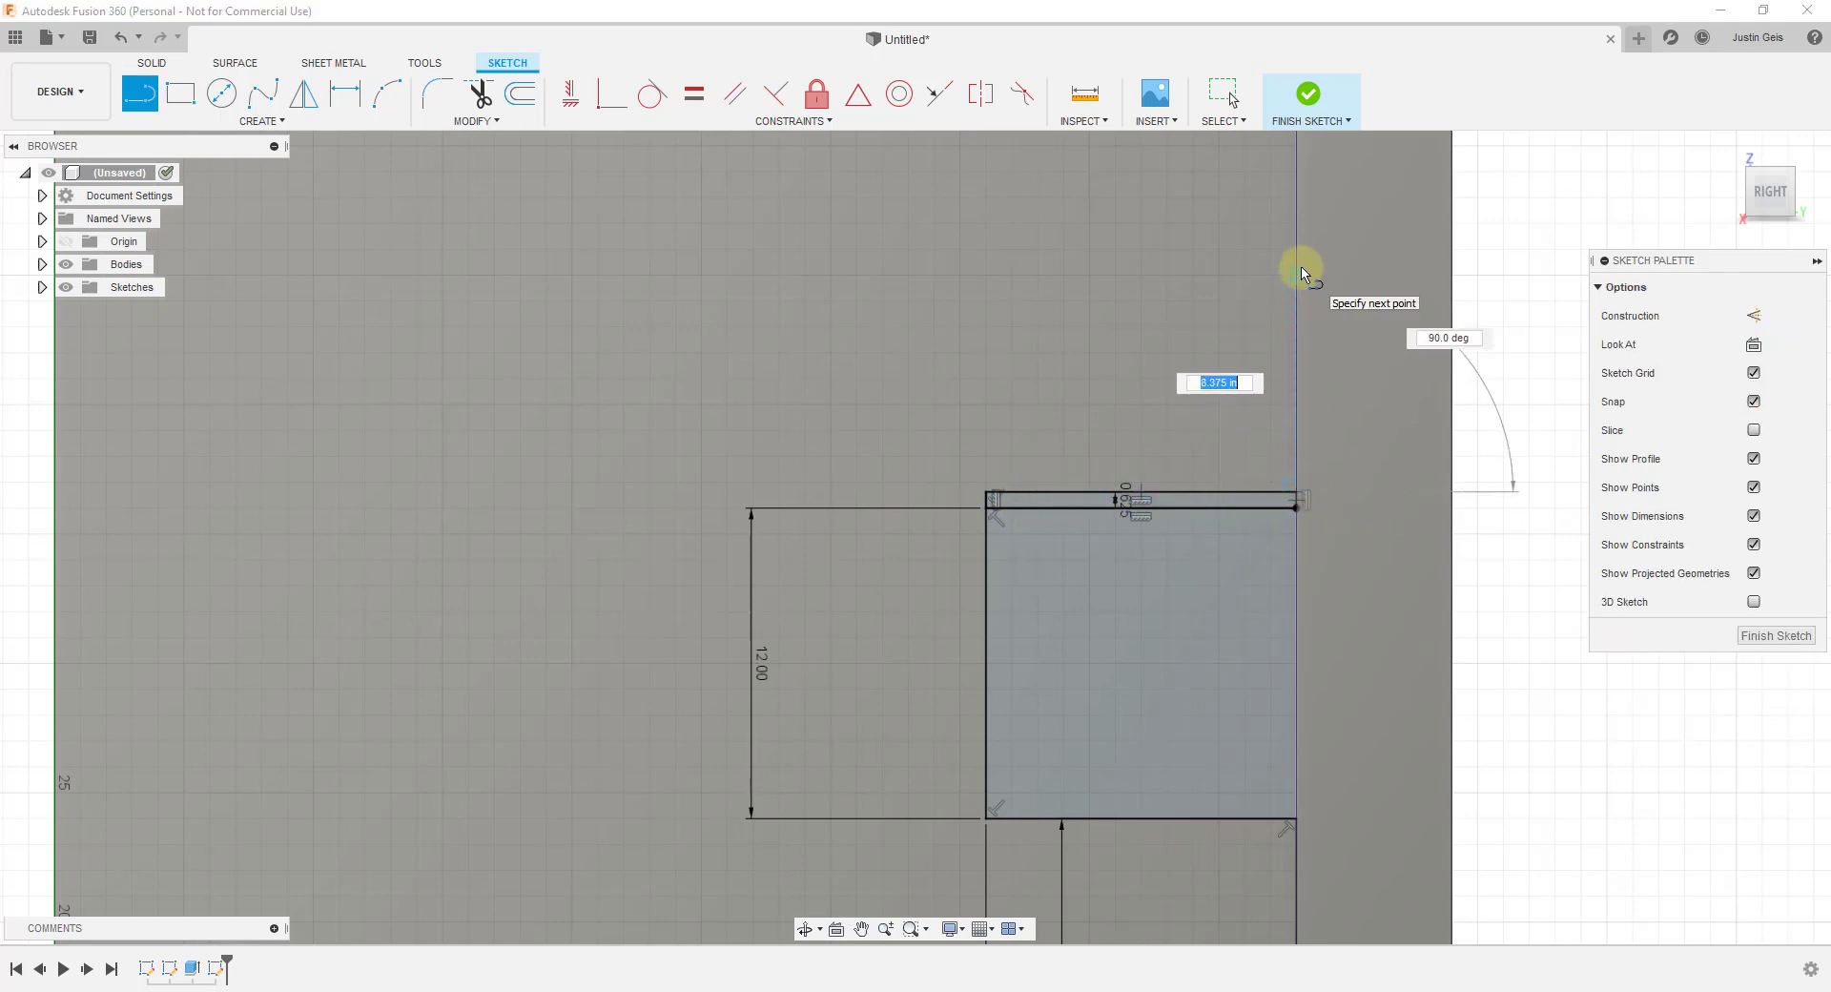
{"action": "key", "text": "Tab"}
{"action": "key", "text": "Return"}
{"action": "key", "text": "Escape"}
{"action": "scroll", "coordinate": [1276, 533], "scroll_direction": "down", "scroll_amount": 3}
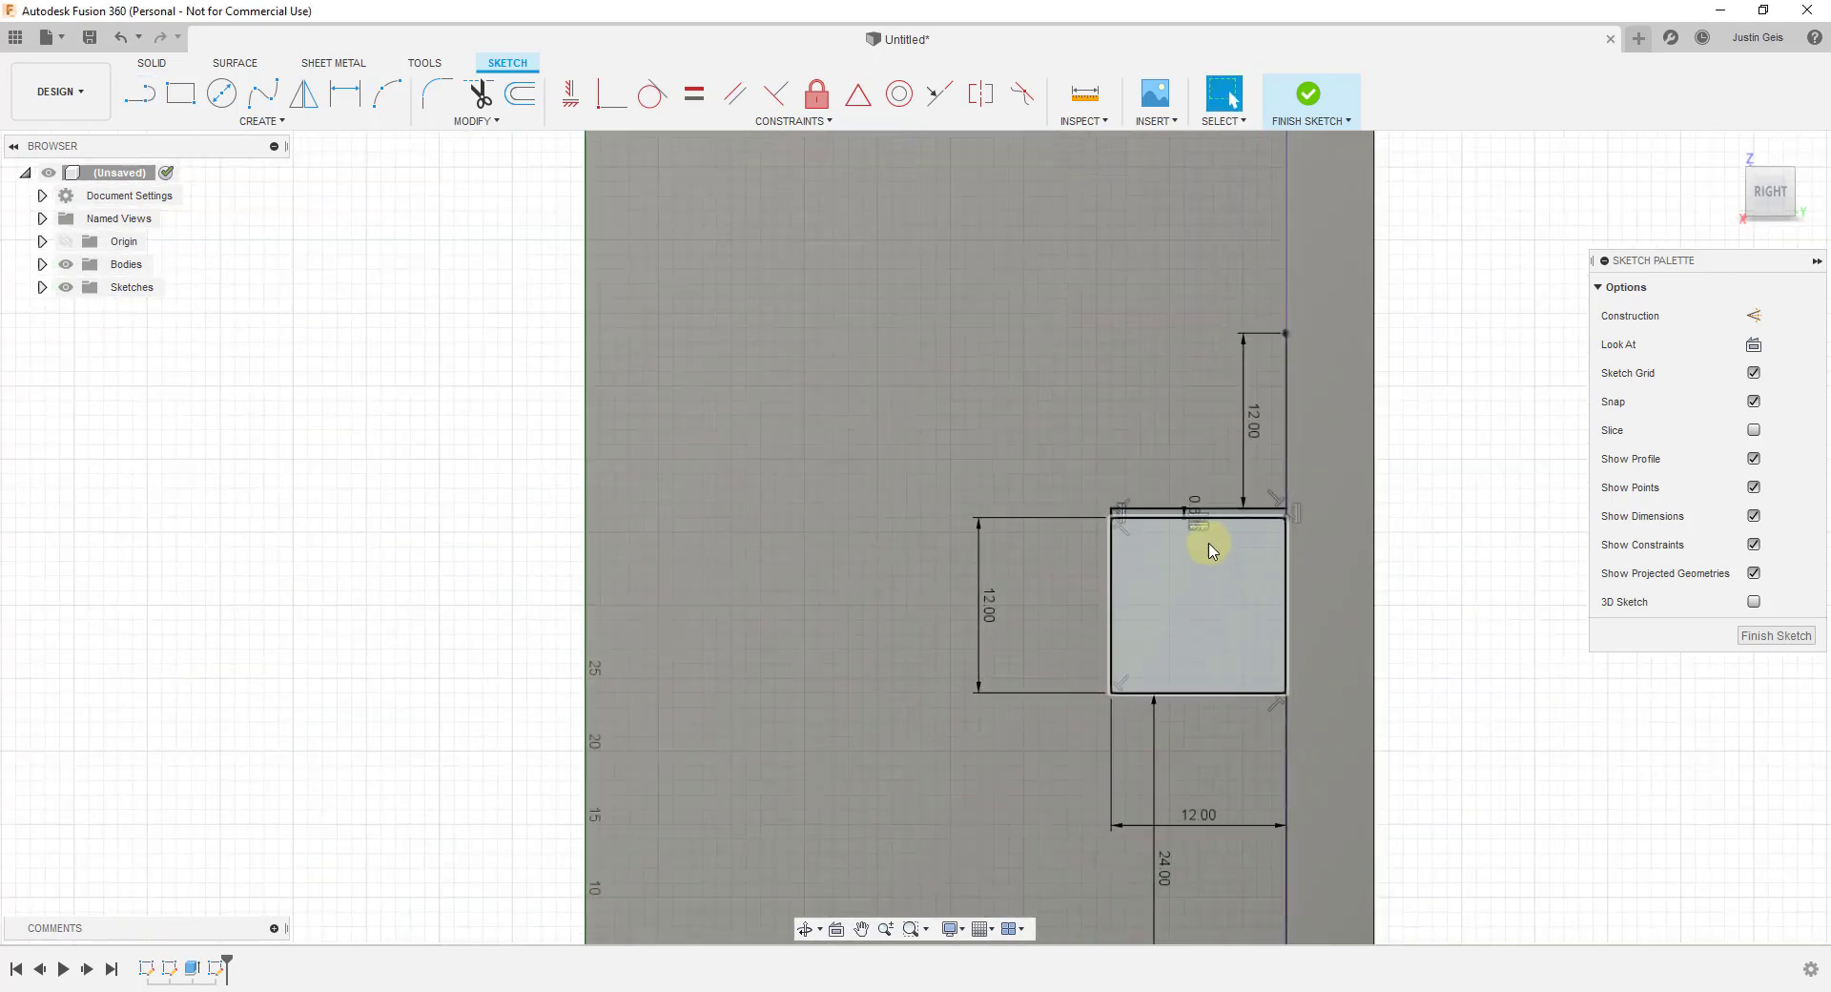
Draw a 12 in horizontal line outward from the upper end of the spacing line.
{"action": "middle_click_drag", "start_coordinate": [1209, 547], "coordinate": [1143, 620]}
{"action": "scroll", "coordinate": [1292, 434], "scroll_direction": "up", "scroll_amount": 3}
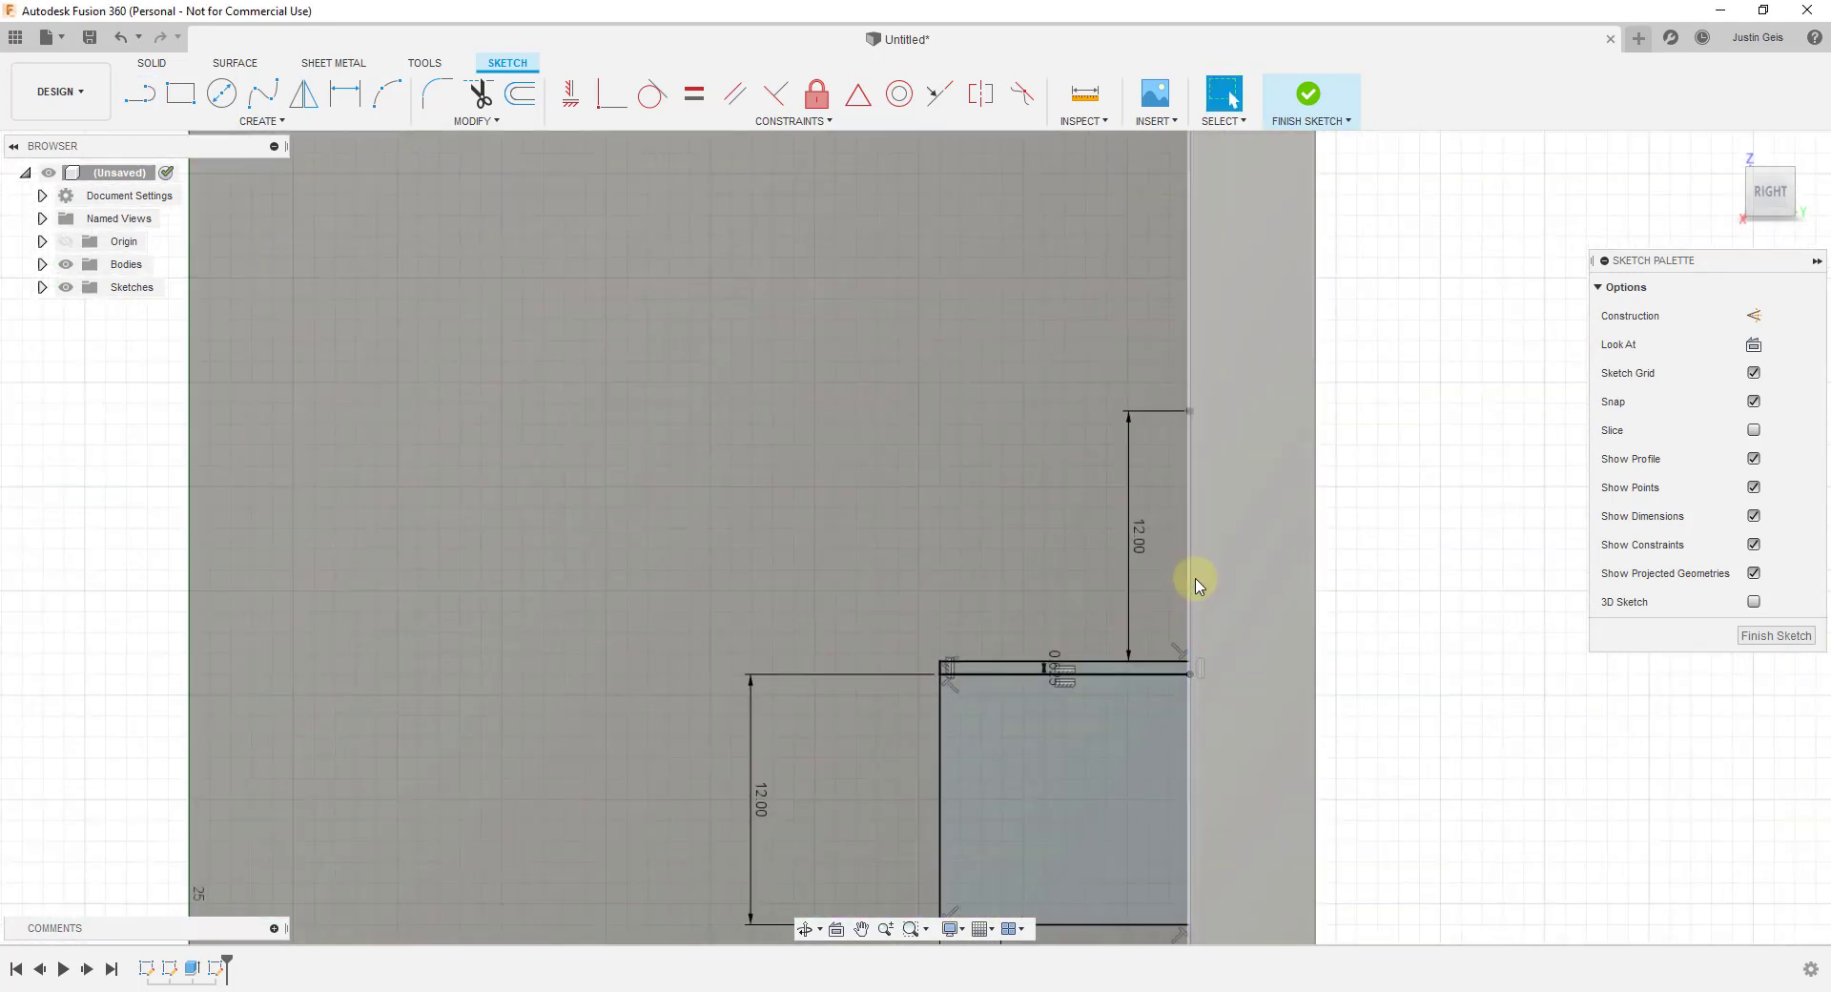
{"action": "scroll", "coordinate": [1214, 406], "scroll_direction": "down", "scroll_amount": 3}
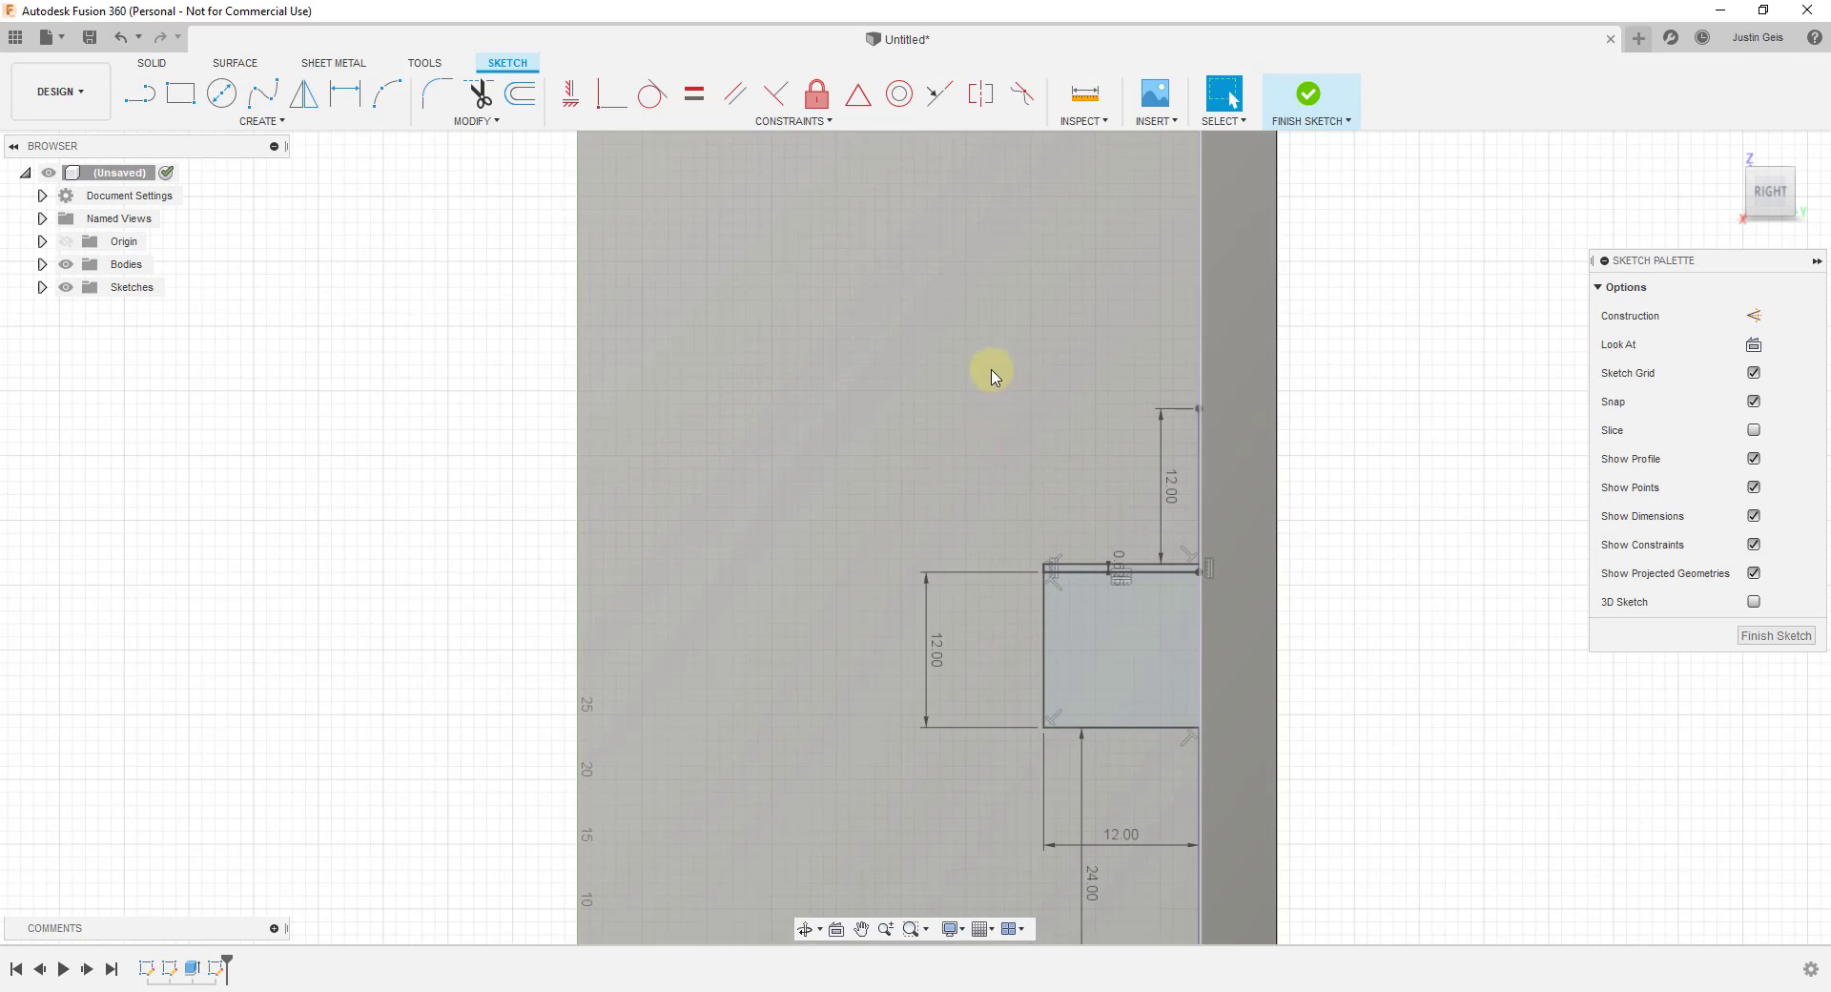
{"action": "scroll", "coordinate": [1120, 789], "scroll_direction": "down", "scroll_amount": 3}
{"action": "scroll", "coordinate": [1247, 641], "scroll_direction": "up", "scroll_amount": 1}
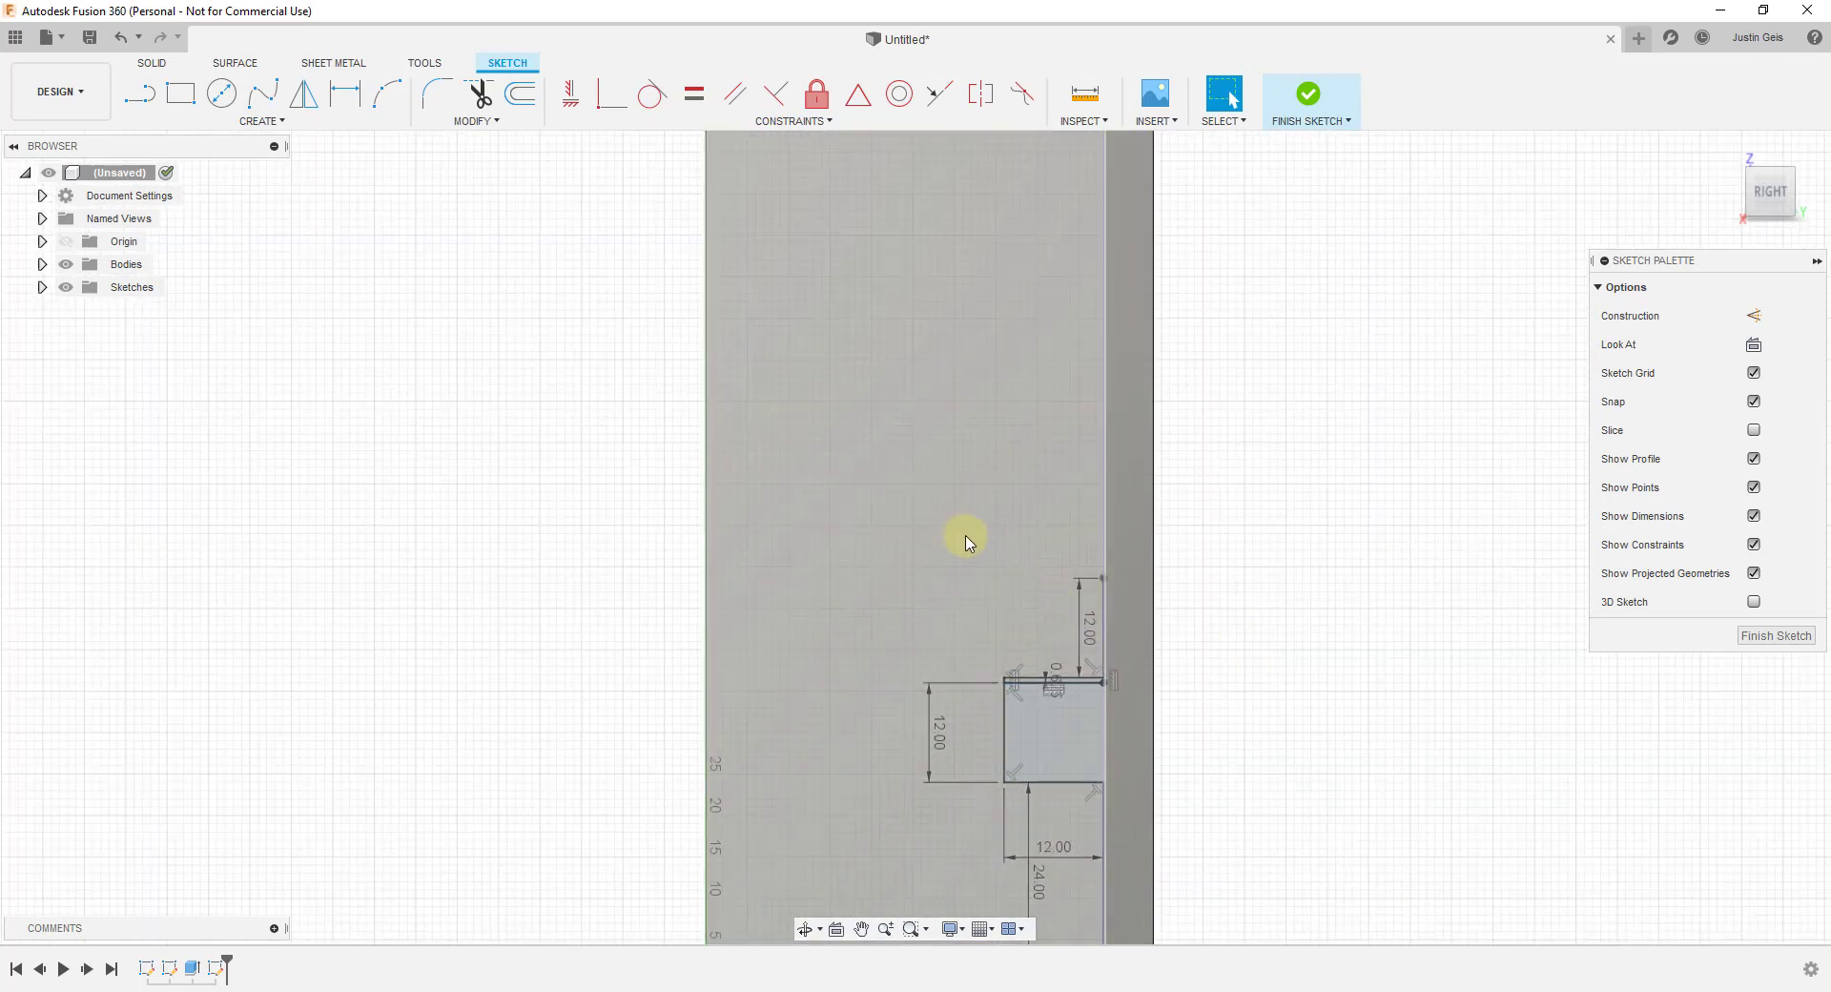
{"action": "scroll", "coordinate": [1111, 584], "scroll_direction": "up", "scroll_amount": 2}
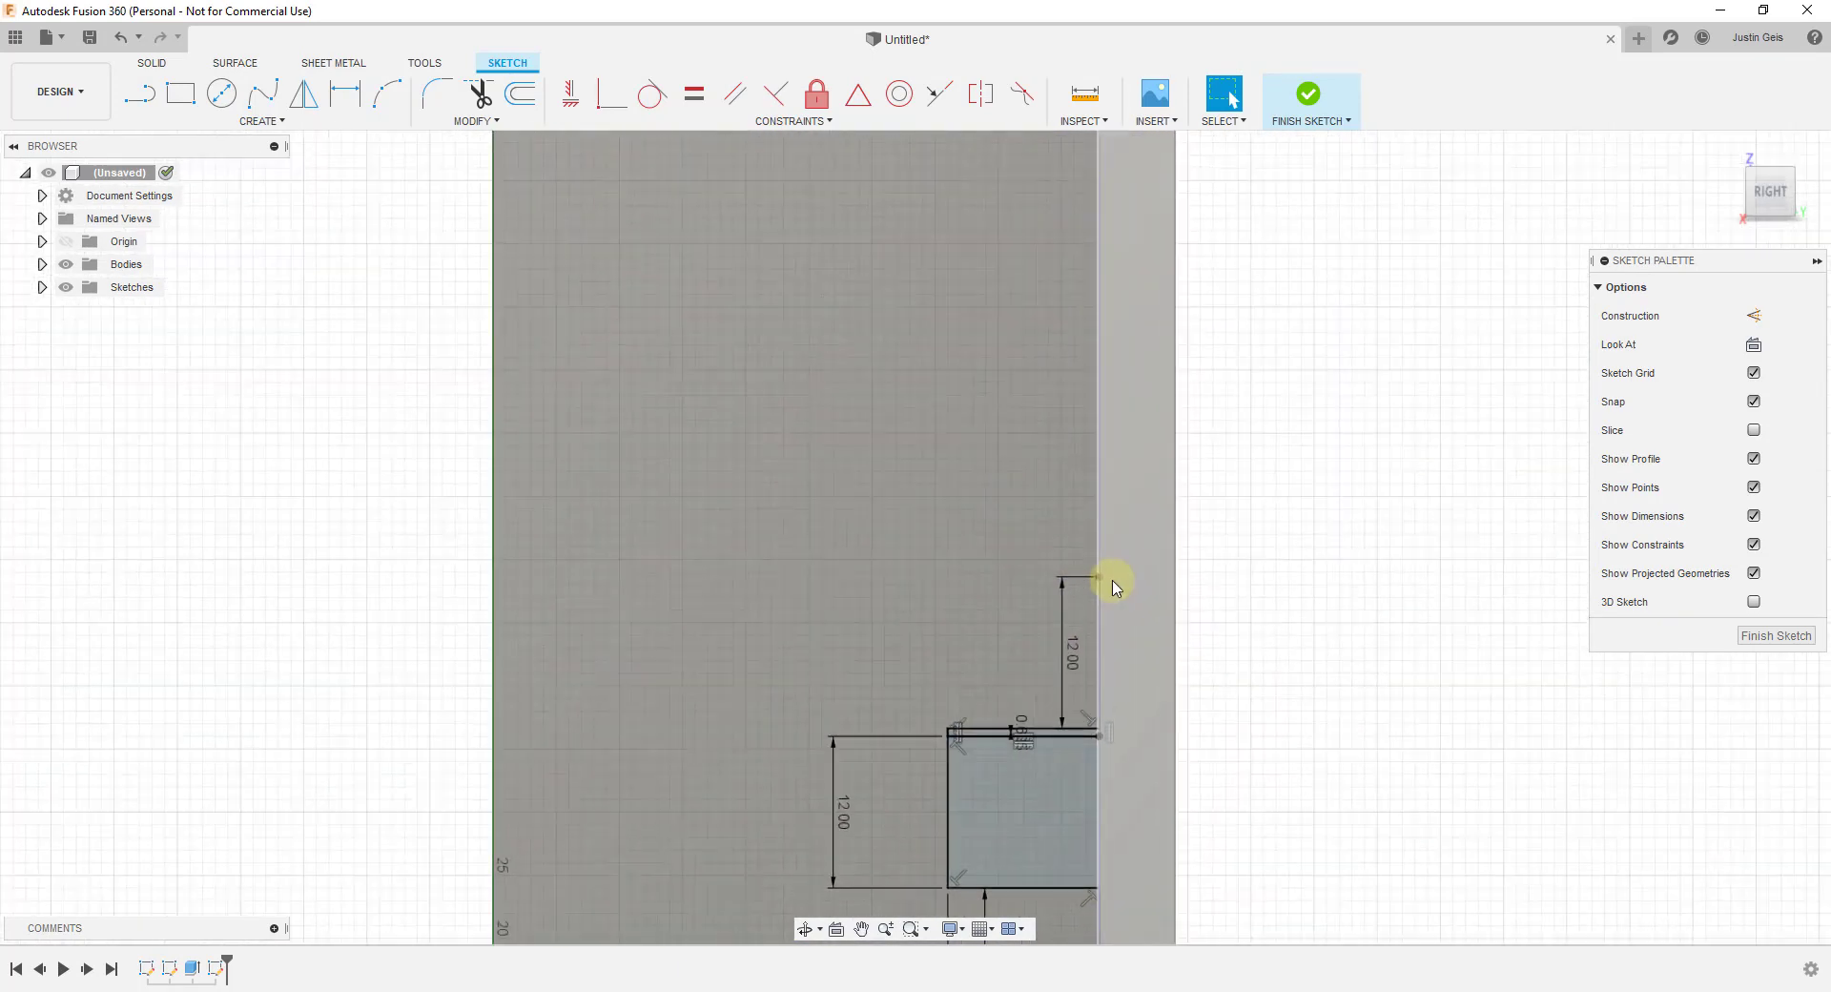
{"action": "scroll", "coordinate": [1096, 580], "scroll_direction": "up", "scroll_amount": 2}
{"action": "key", "text": "l"}
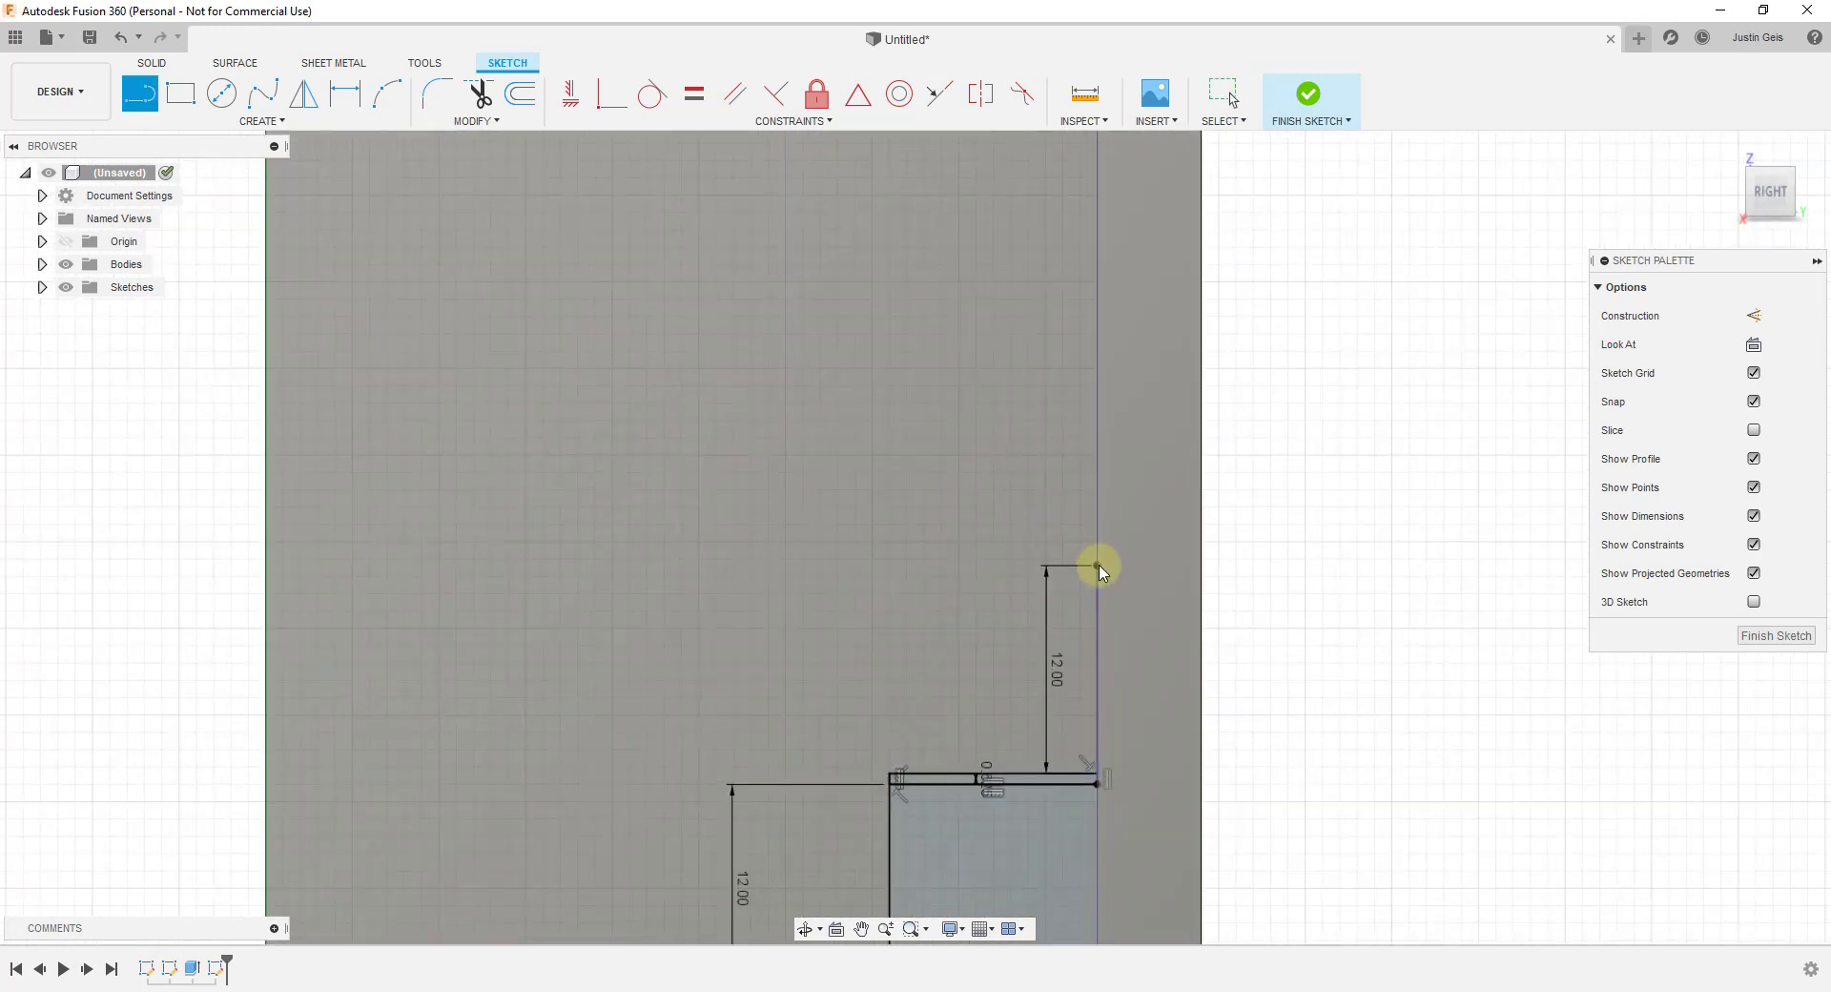
{"action": "left_click", "coordinate": [1096, 567]}
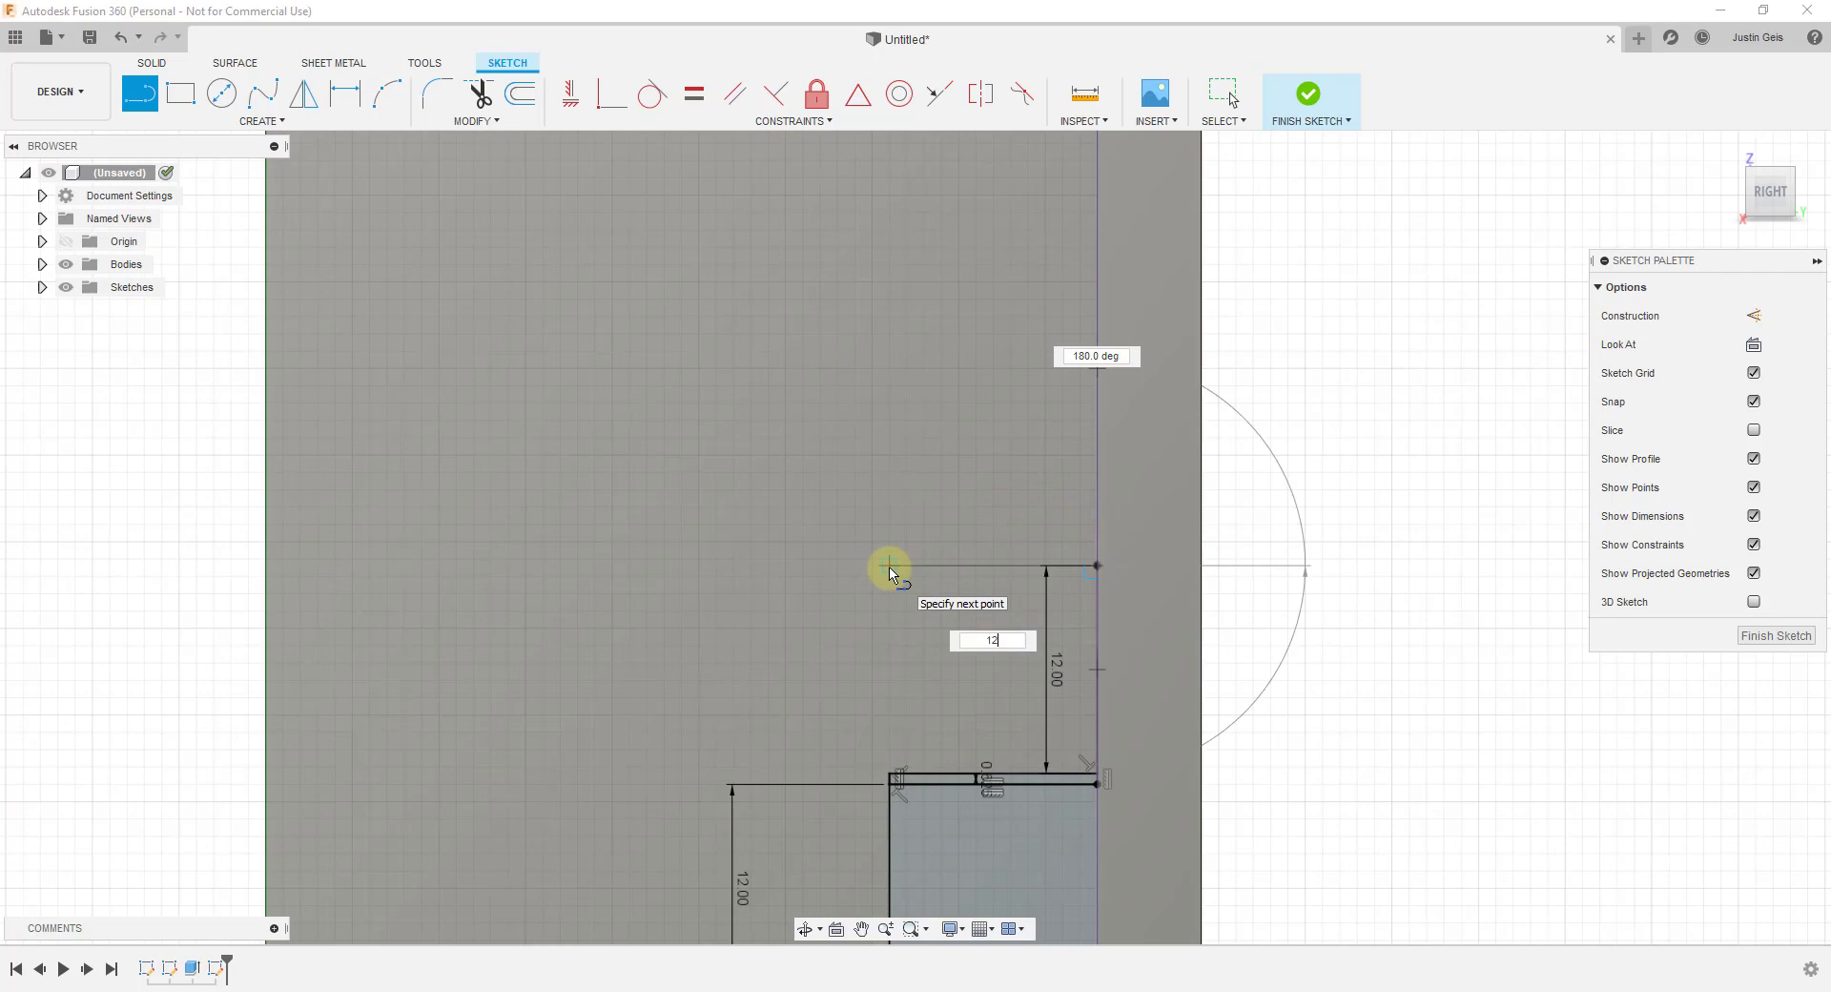
{"action": "key", "text": "Return"}
{"action": "key", "text": "Escape"}
Add a 5/8 in vertical line at the new line's outer end and draw a second 12 x 0.625 in shelf rectangle from it.
{"action": "key", "text": "l"}
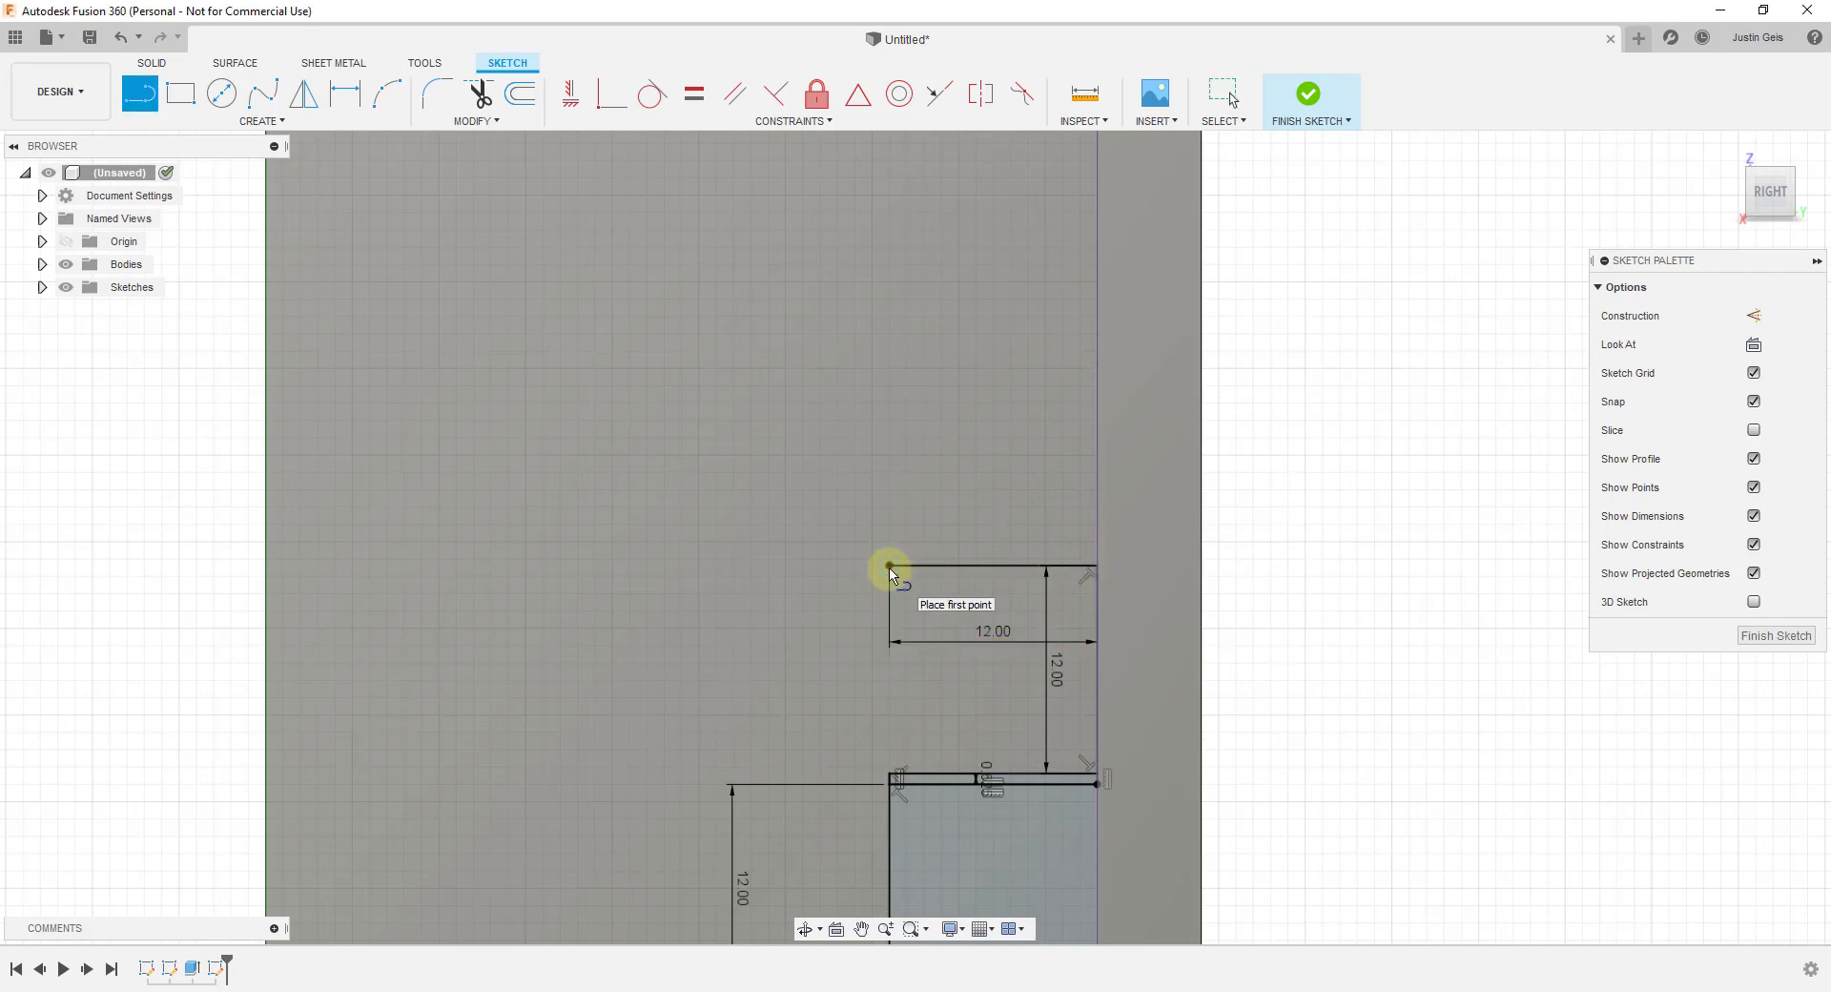
{"action": "left_click", "coordinate": [890, 568]}
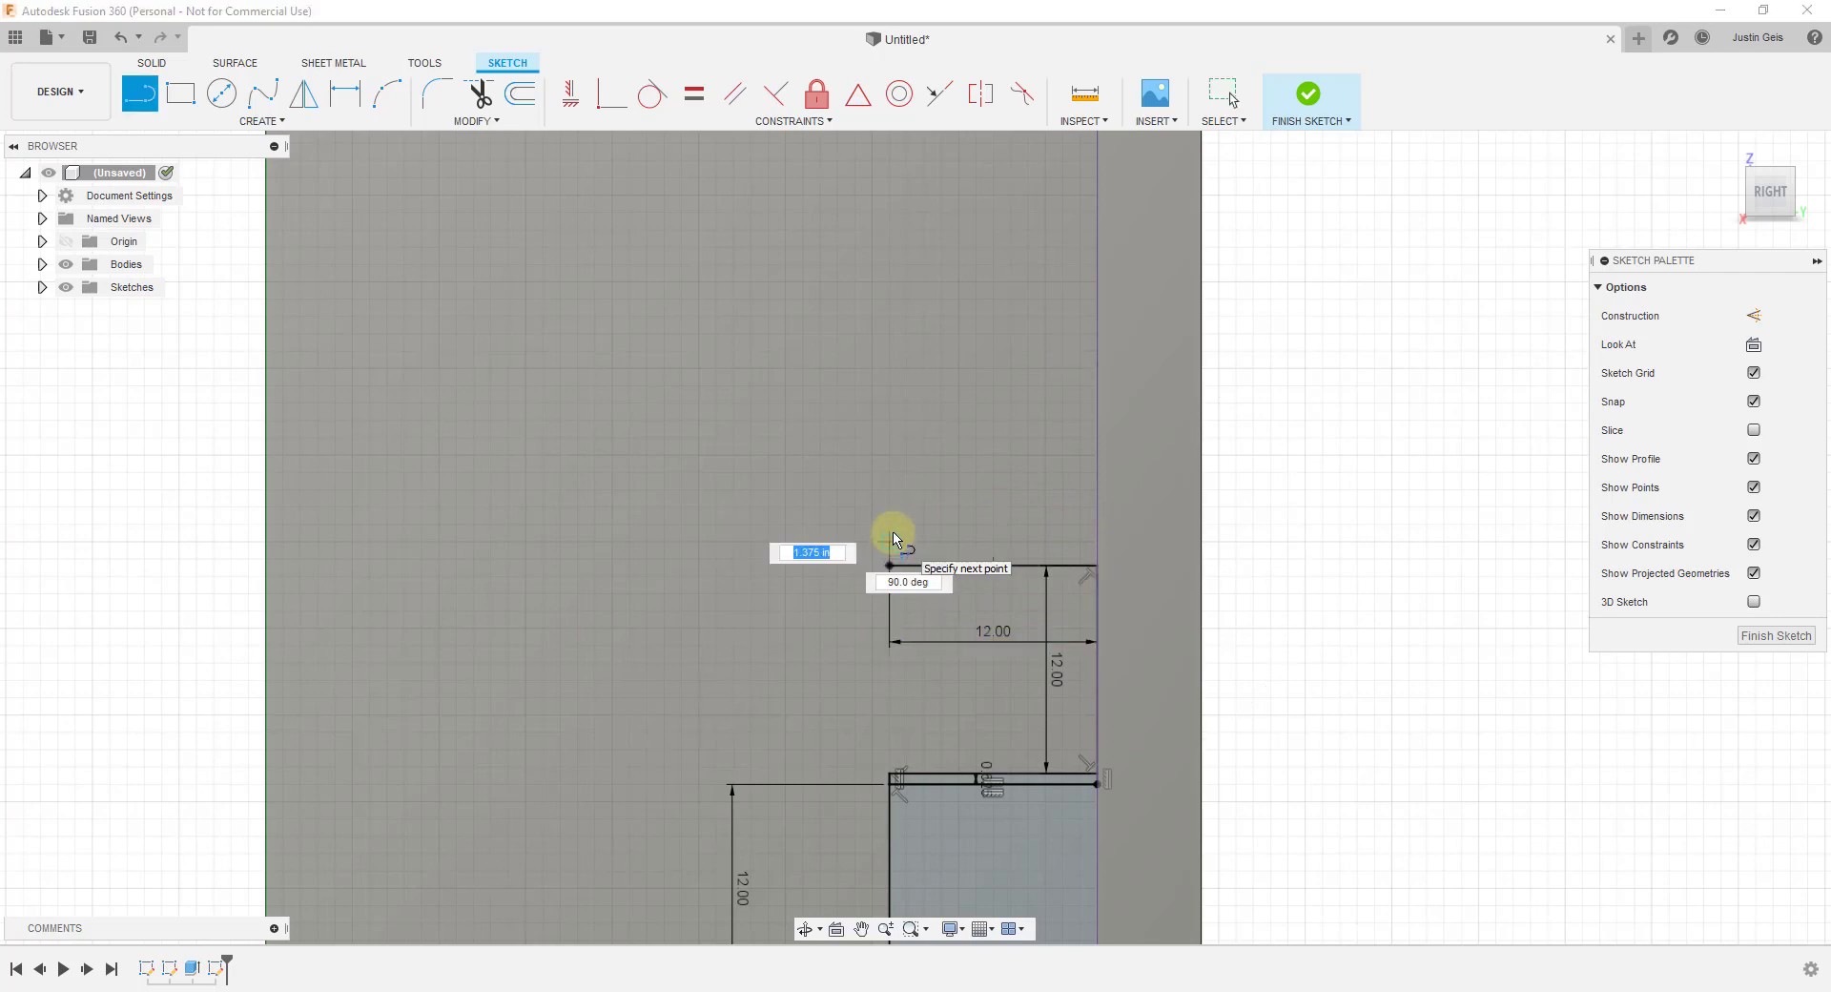
{"action": "key", "text": "Tab"}
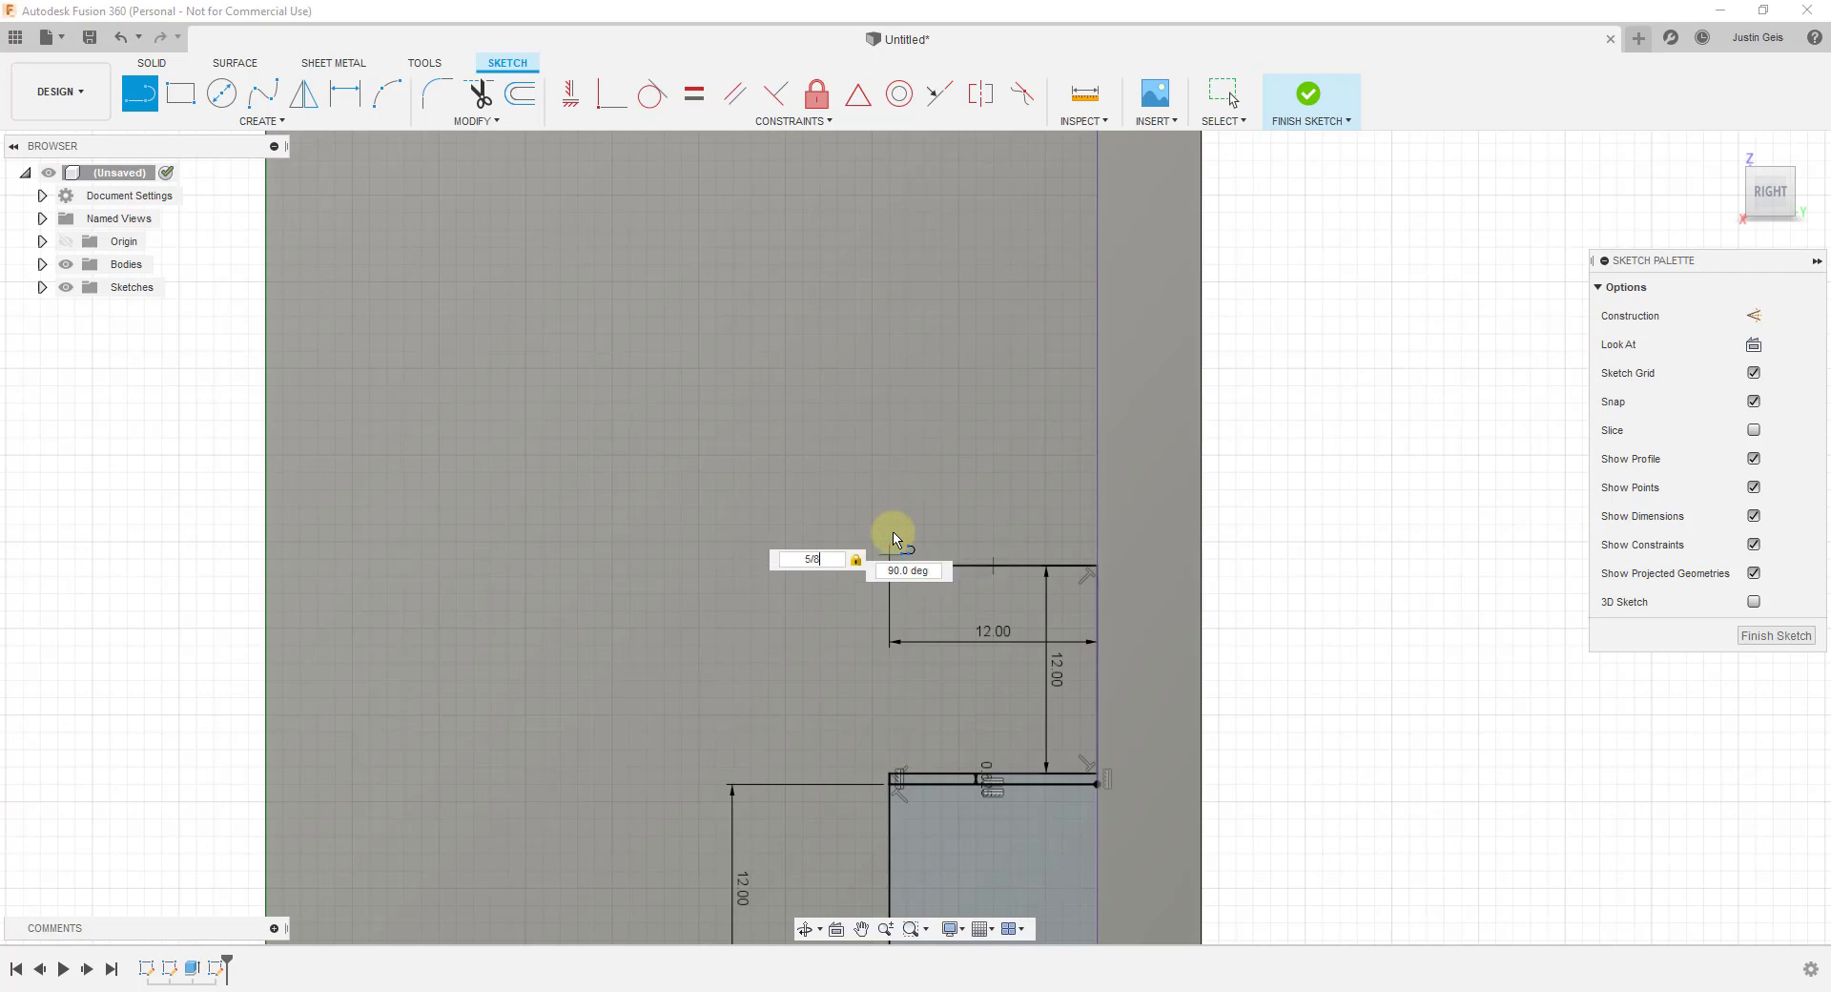
{"action": "key", "text": "Return"}
{"action": "key", "text": "r"}
{"action": "left_click", "coordinate": [889, 554]}
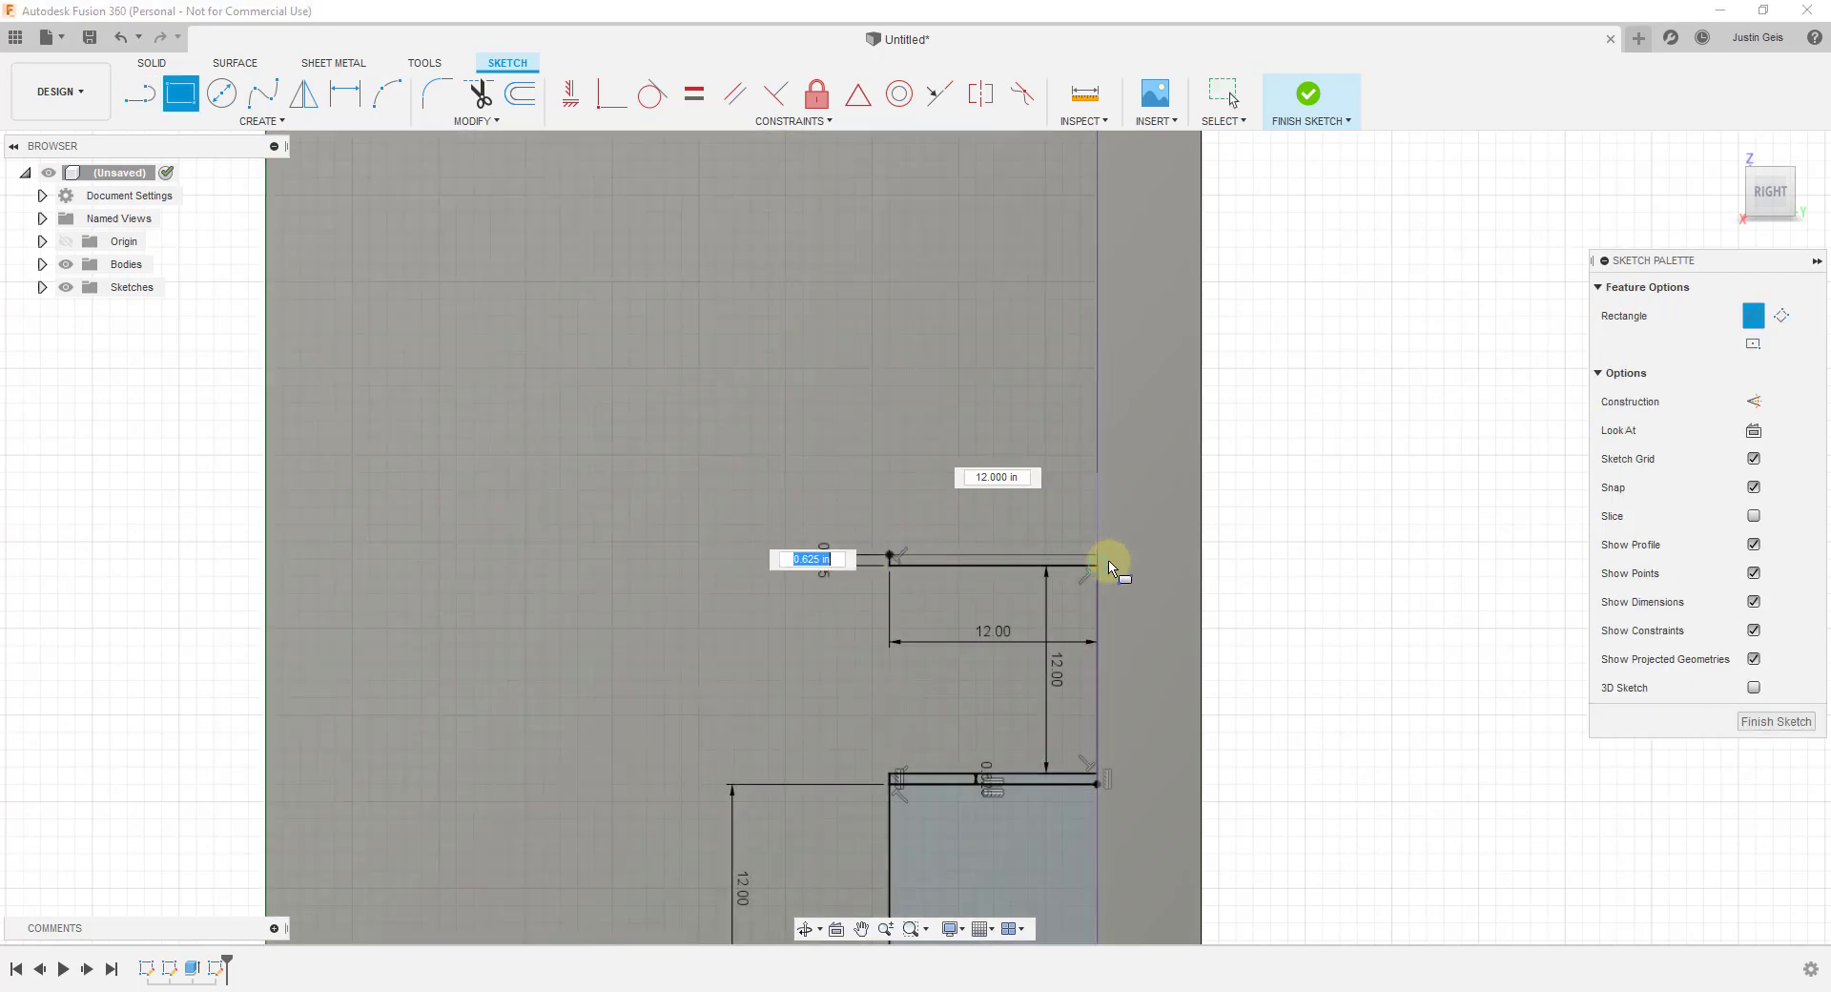
{"action": "left_click", "coordinate": [1099, 559]}
{"action": "scroll", "coordinate": [984, 440], "scroll_direction": "down", "scroll_amount": 3}
{"action": "key", "text": "Escape"}
Copy the square and both shelf rectangles upward with a Point to Point Move/Copy, from the square's lower outer corner to the top shelf's upper outer corner.
{"action": "middle_click_drag", "start_coordinate": [999, 715], "coordinate": [836, 666]}
{"action": "scroll", "coordinate": [837, 667], "scroll_direction": "up", "scroll_amount": 1}
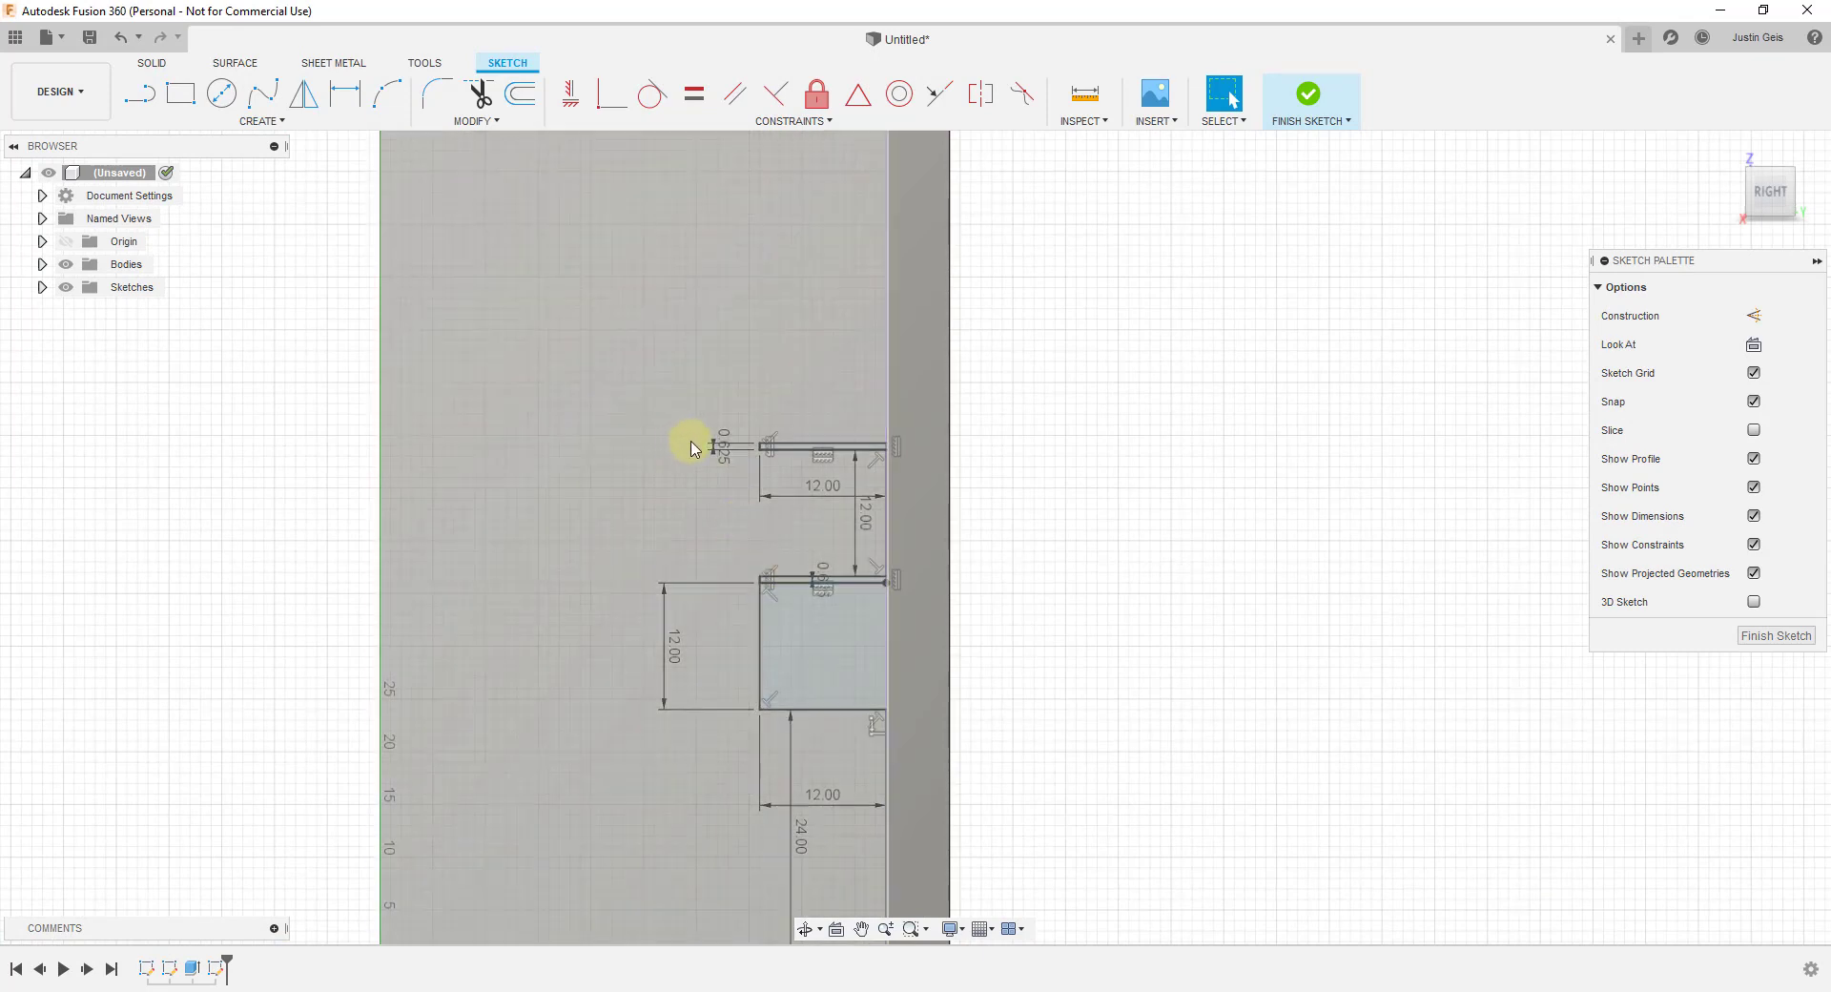
{"action": "left_click_drag", "start_coordinate": [695, 425], "coordinate": [953, 747]}
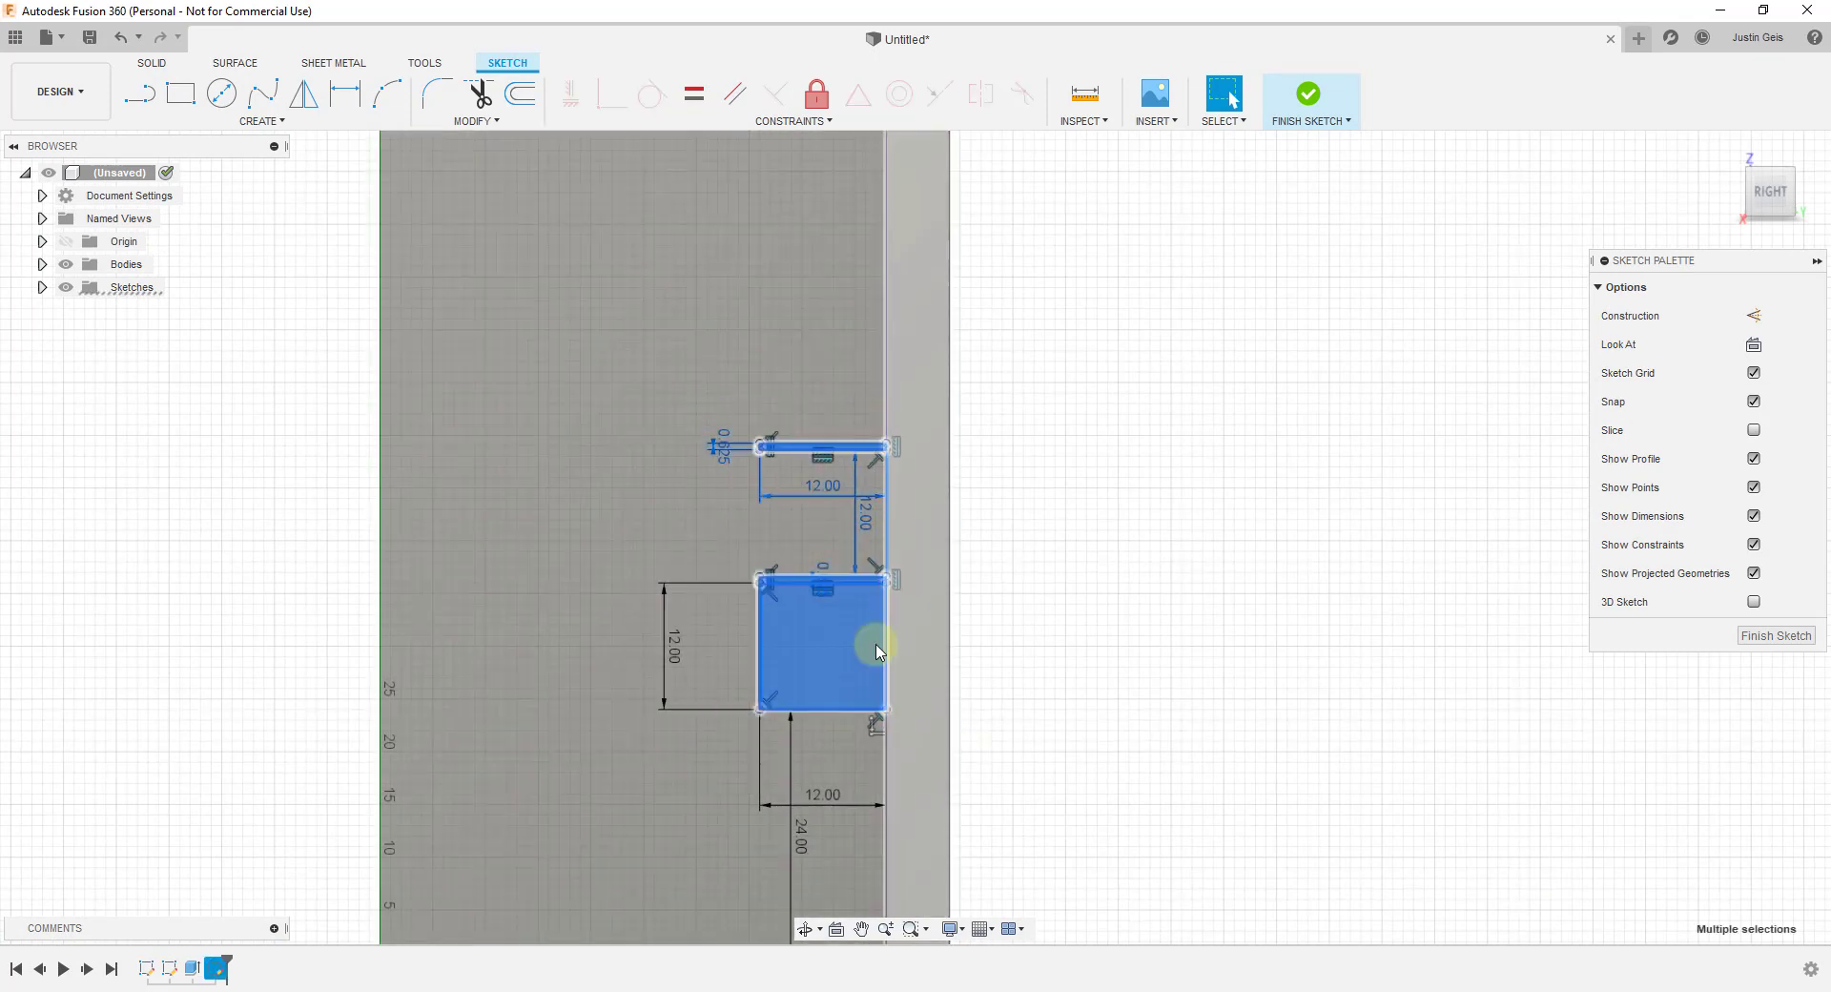
{"action": "left_click", "coordinate": [272, 122]}
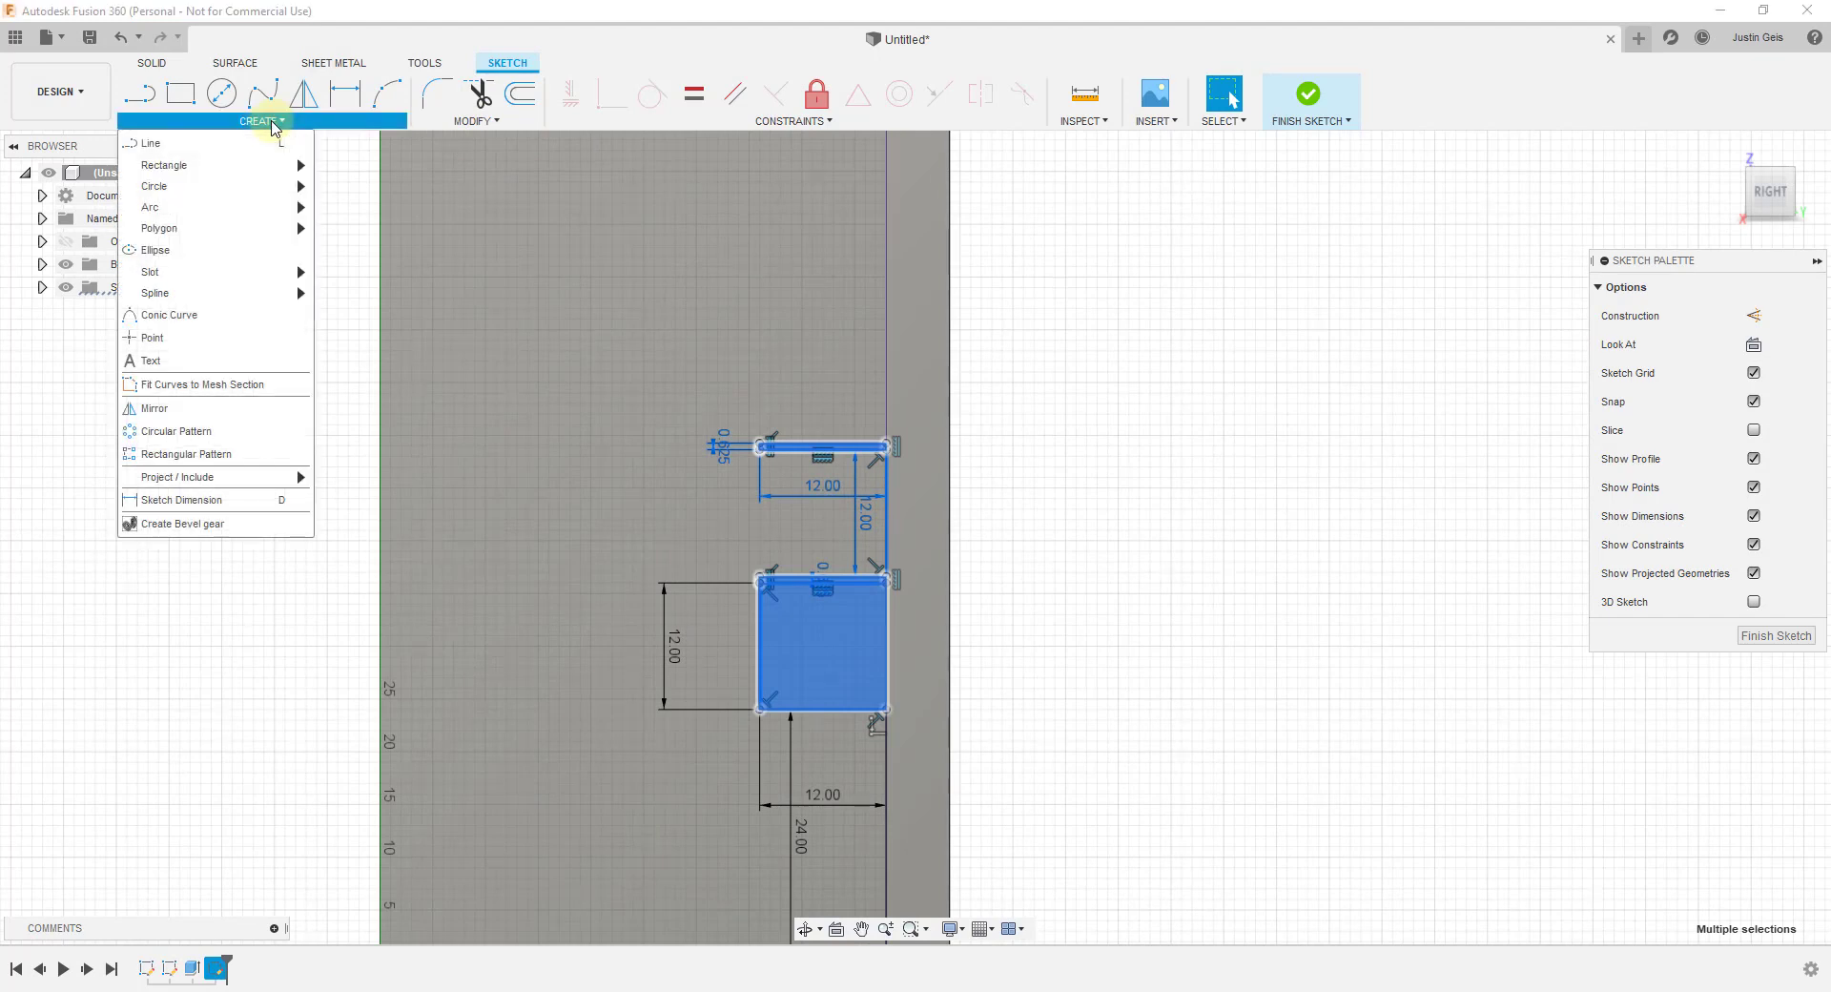
{"action": "left_click", "coordinate": [457, 122]}
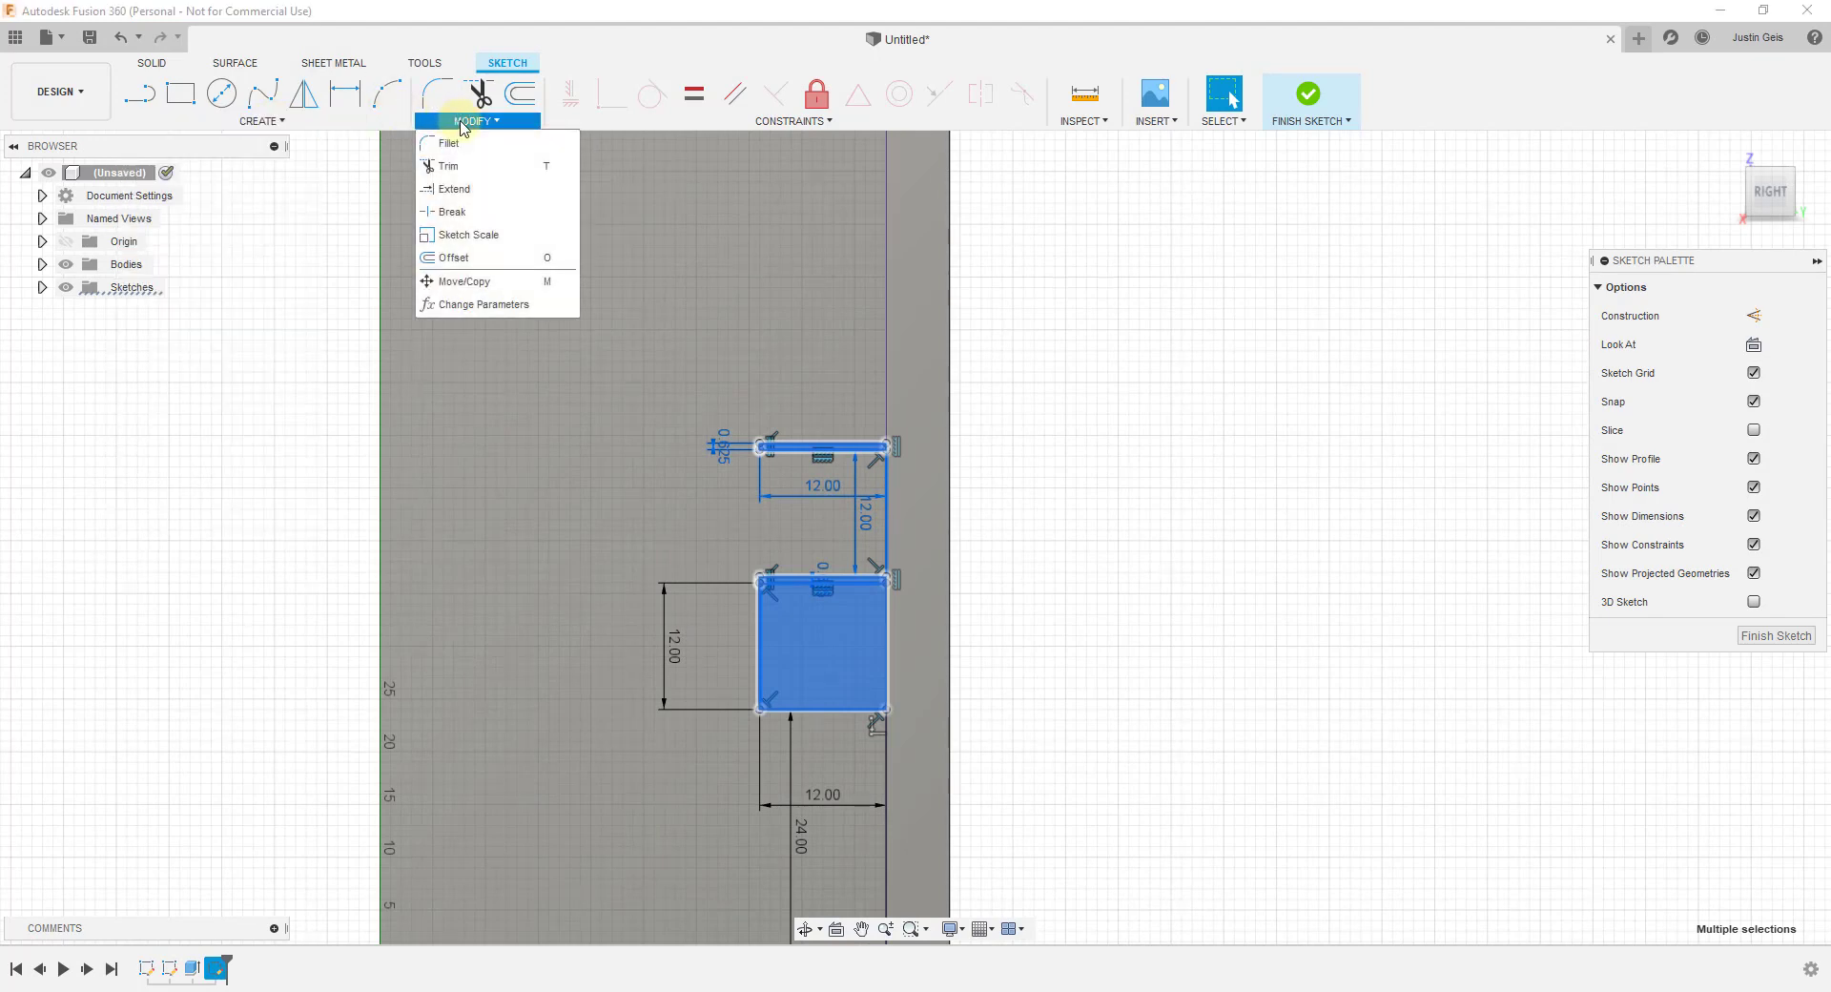
{"action": "left_click", "coordinate": [467, 281]}
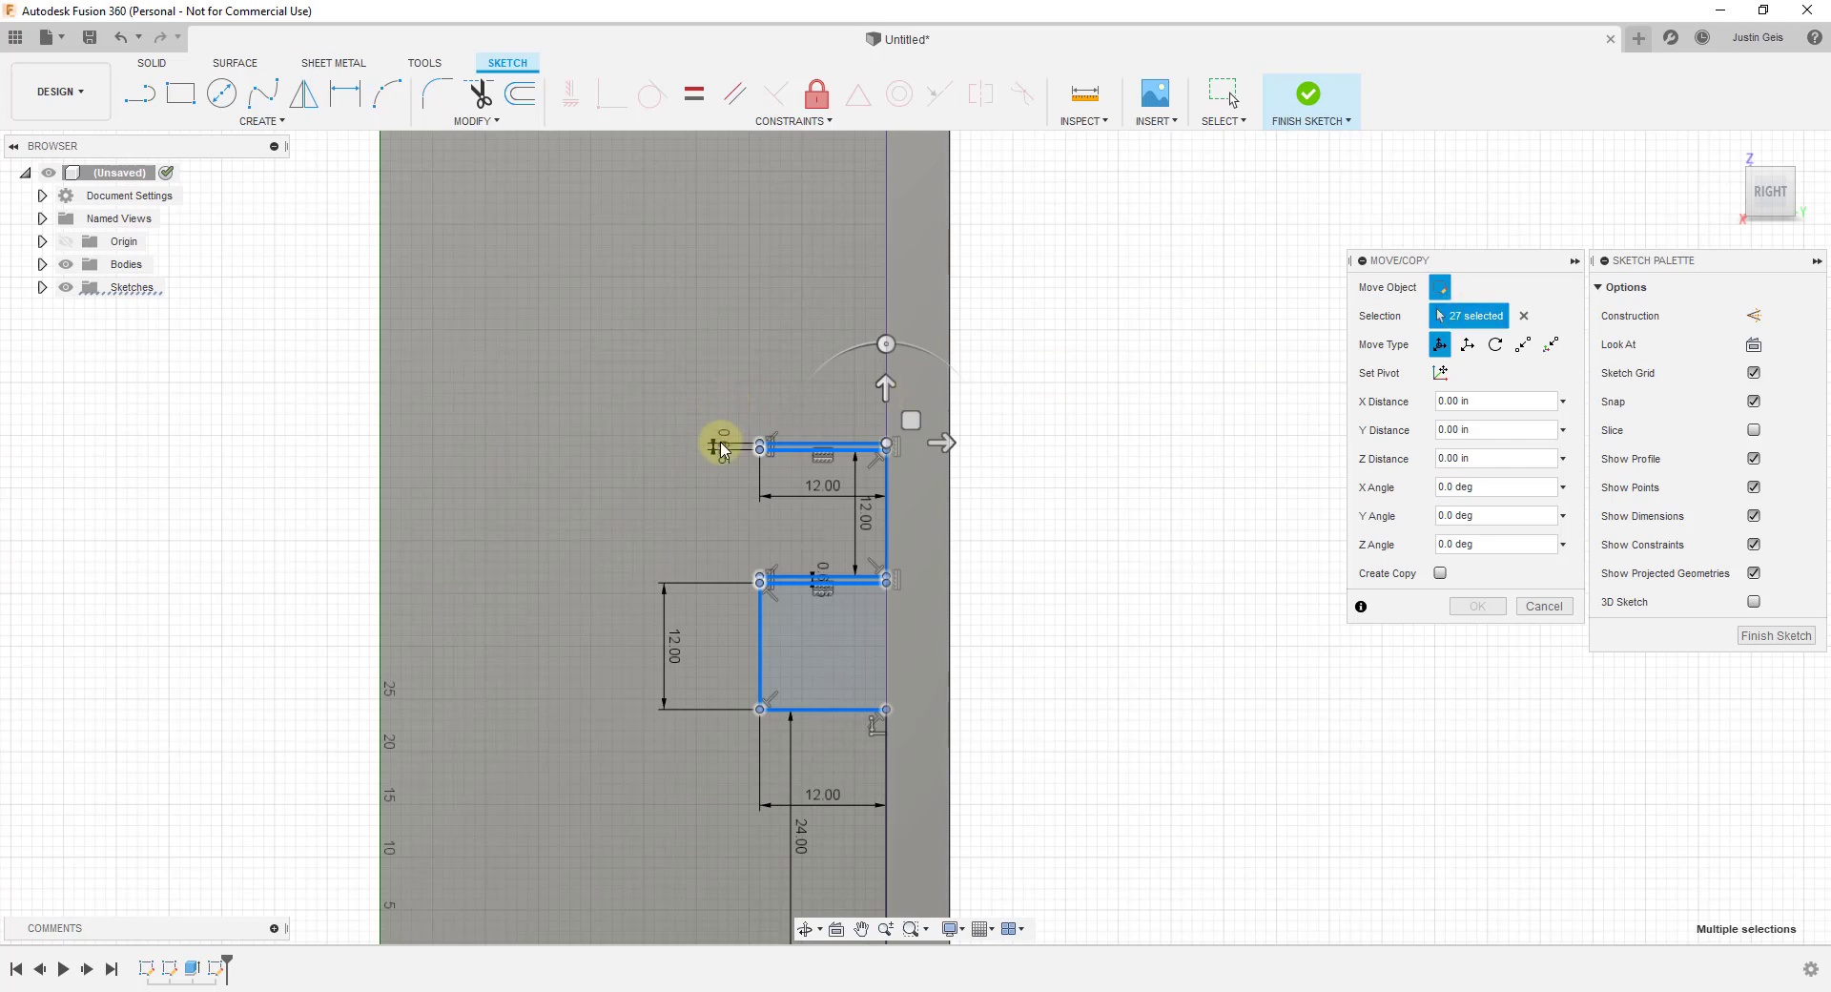
{"action": "left_click", "coordinate": [1440, 573]}
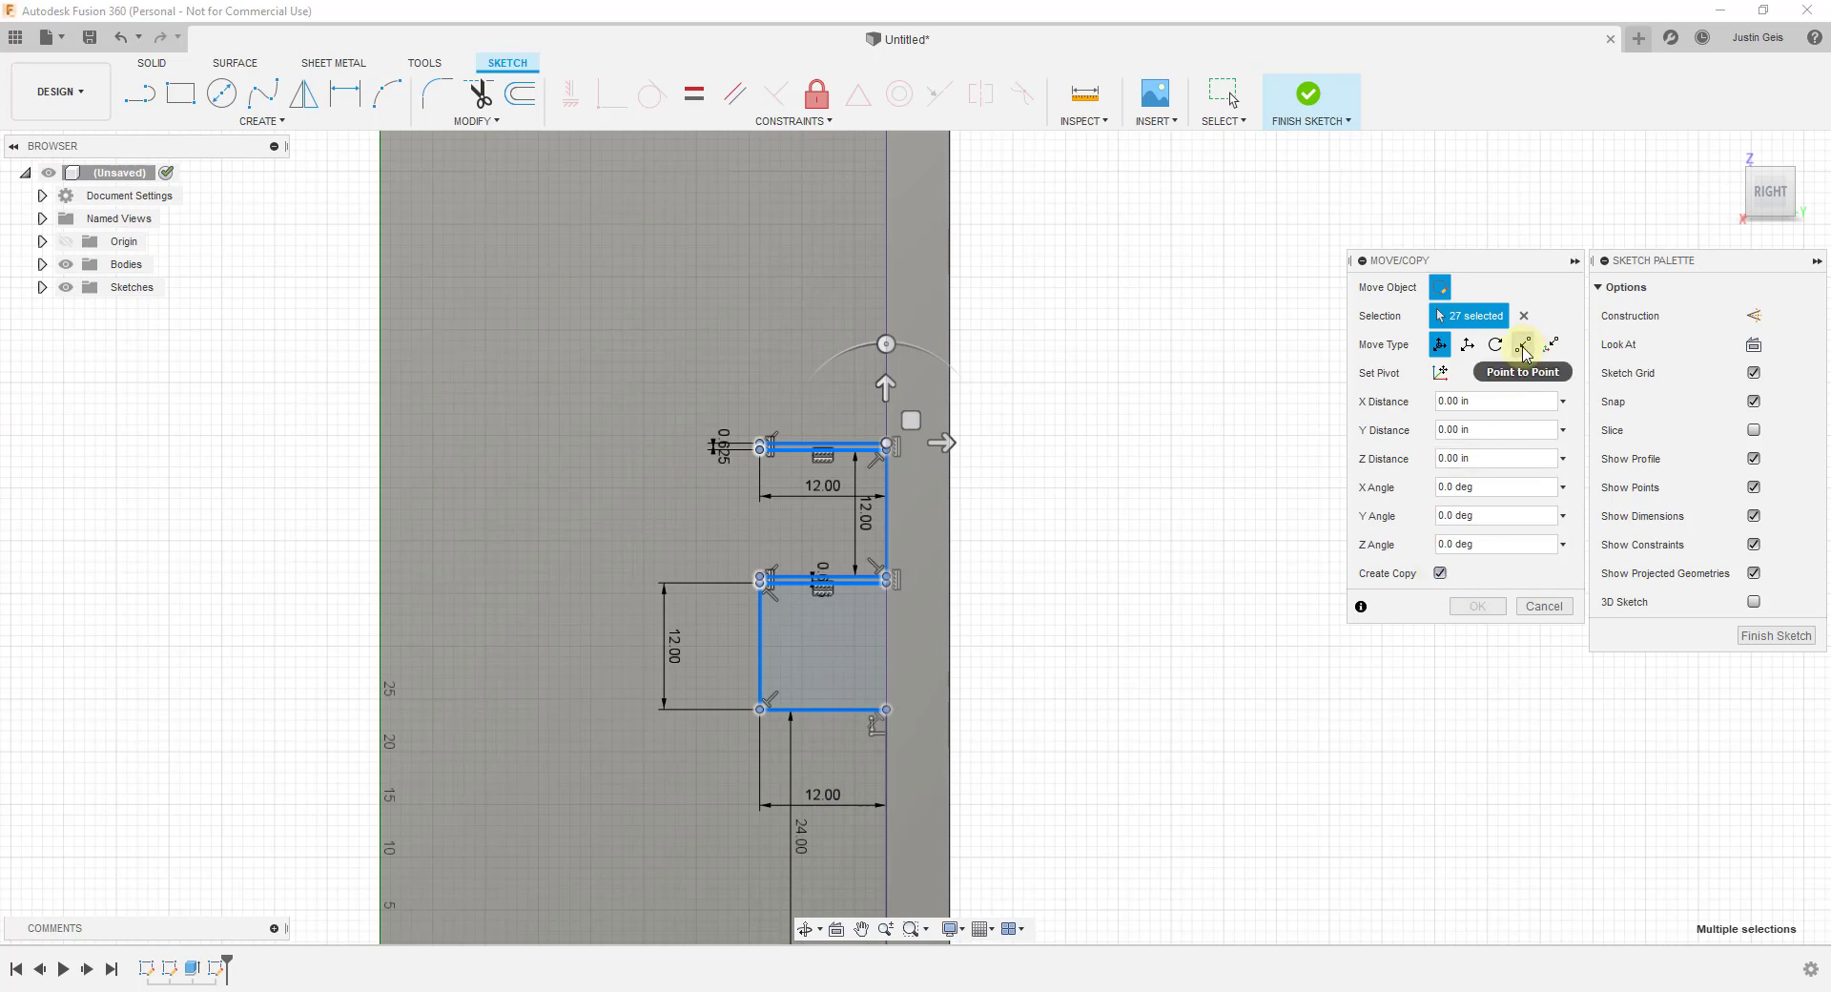
{"action": "scroll", "coordinate": [891, 758], "scroll_direction": "down", "scroll_amount": 4}
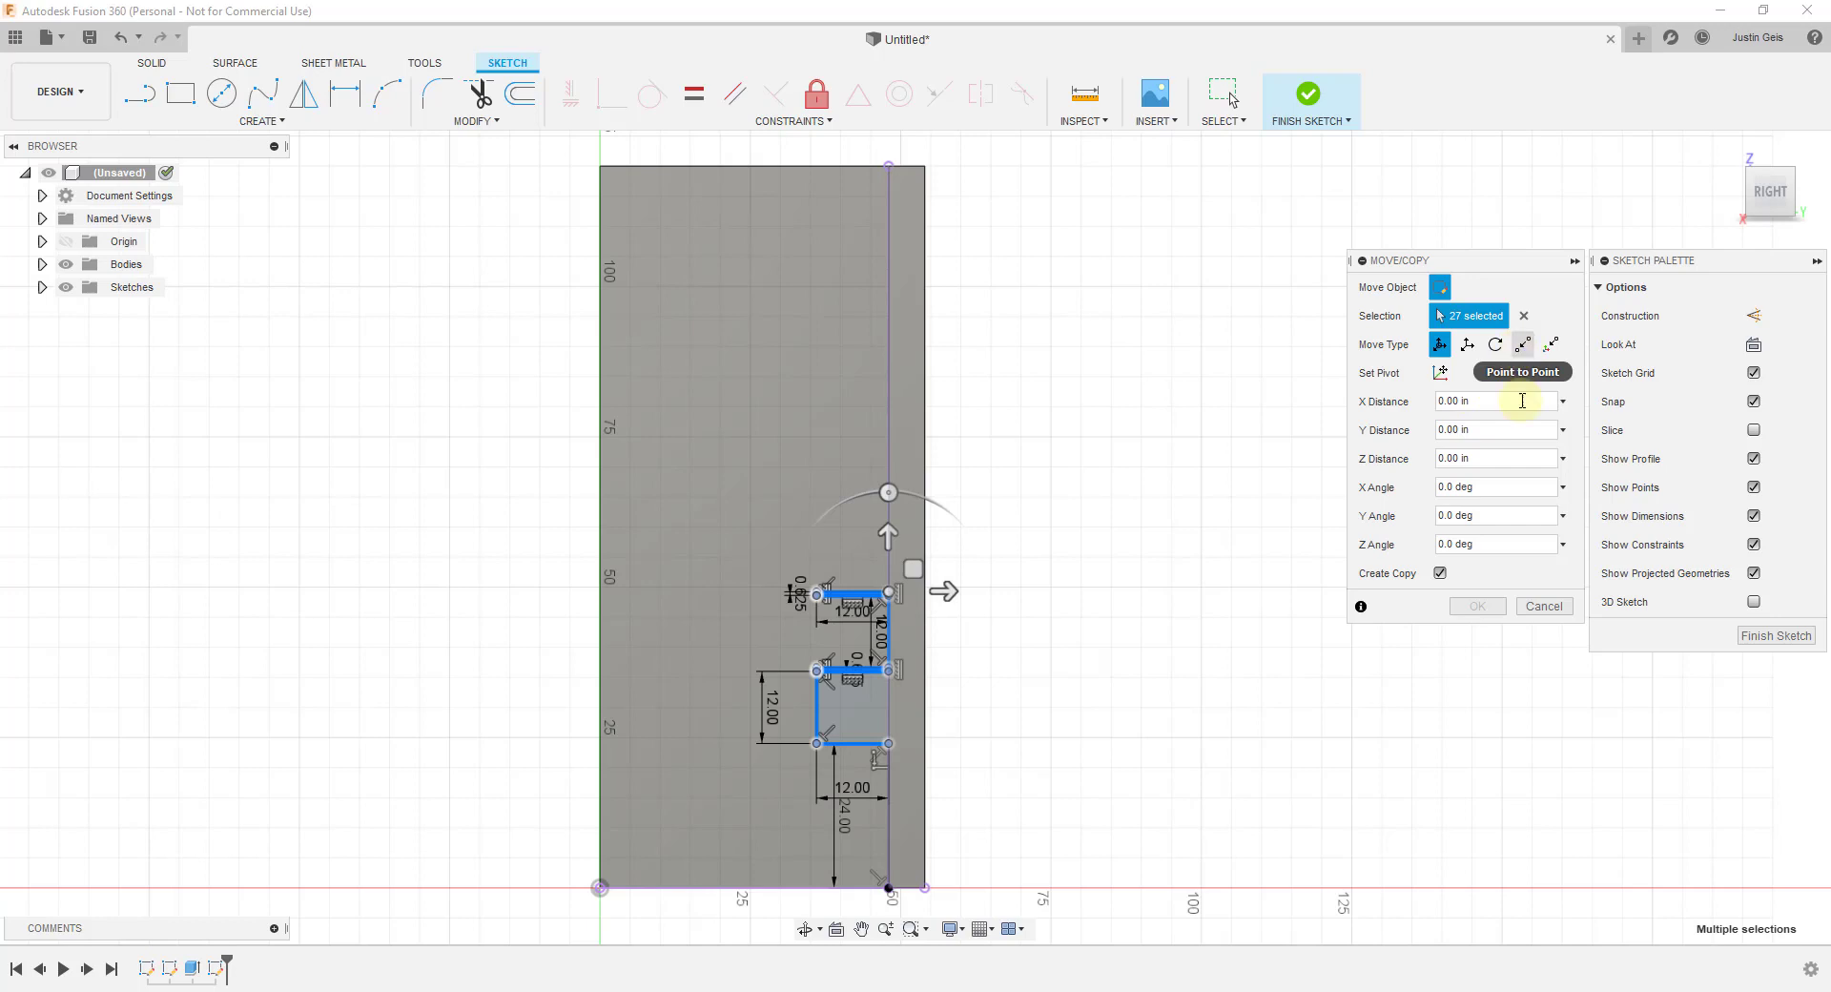
{"action": "left_click", "coordinate": [1522, 343]}
{"action": "left_click", "coordinate": [815, 744]}
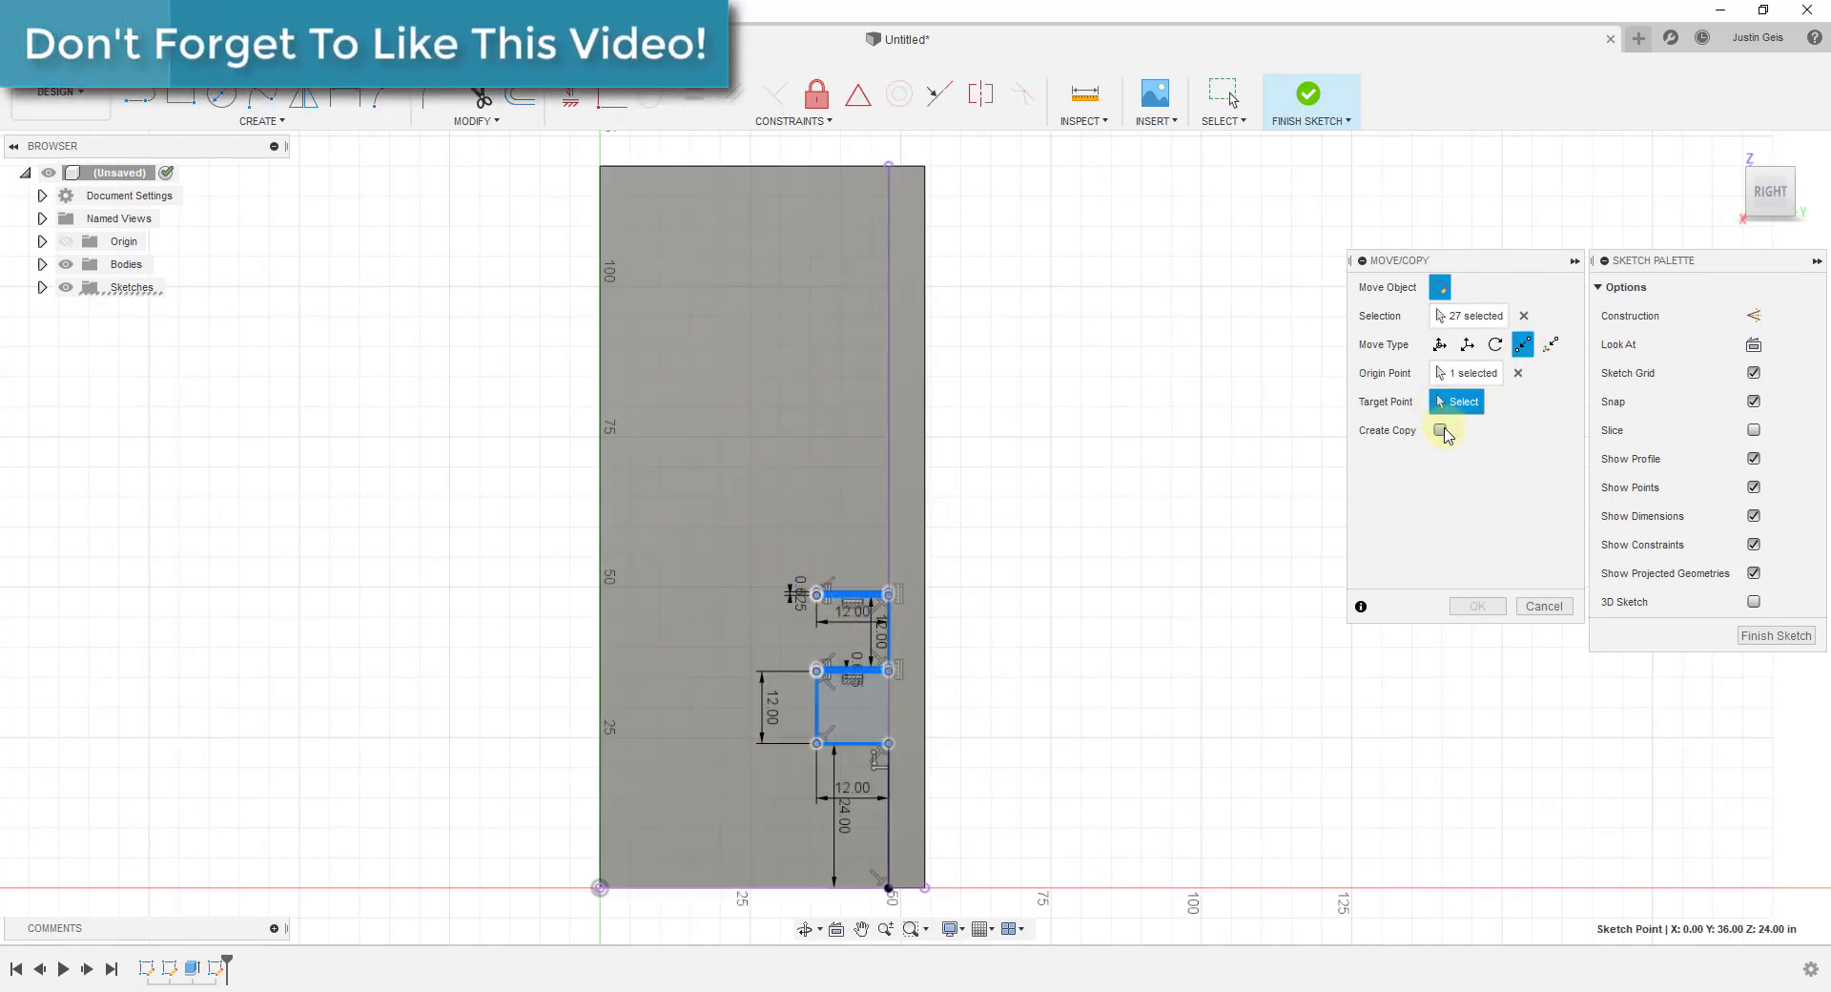
{"action": "left_click", "coordinate": [1440, 429]}
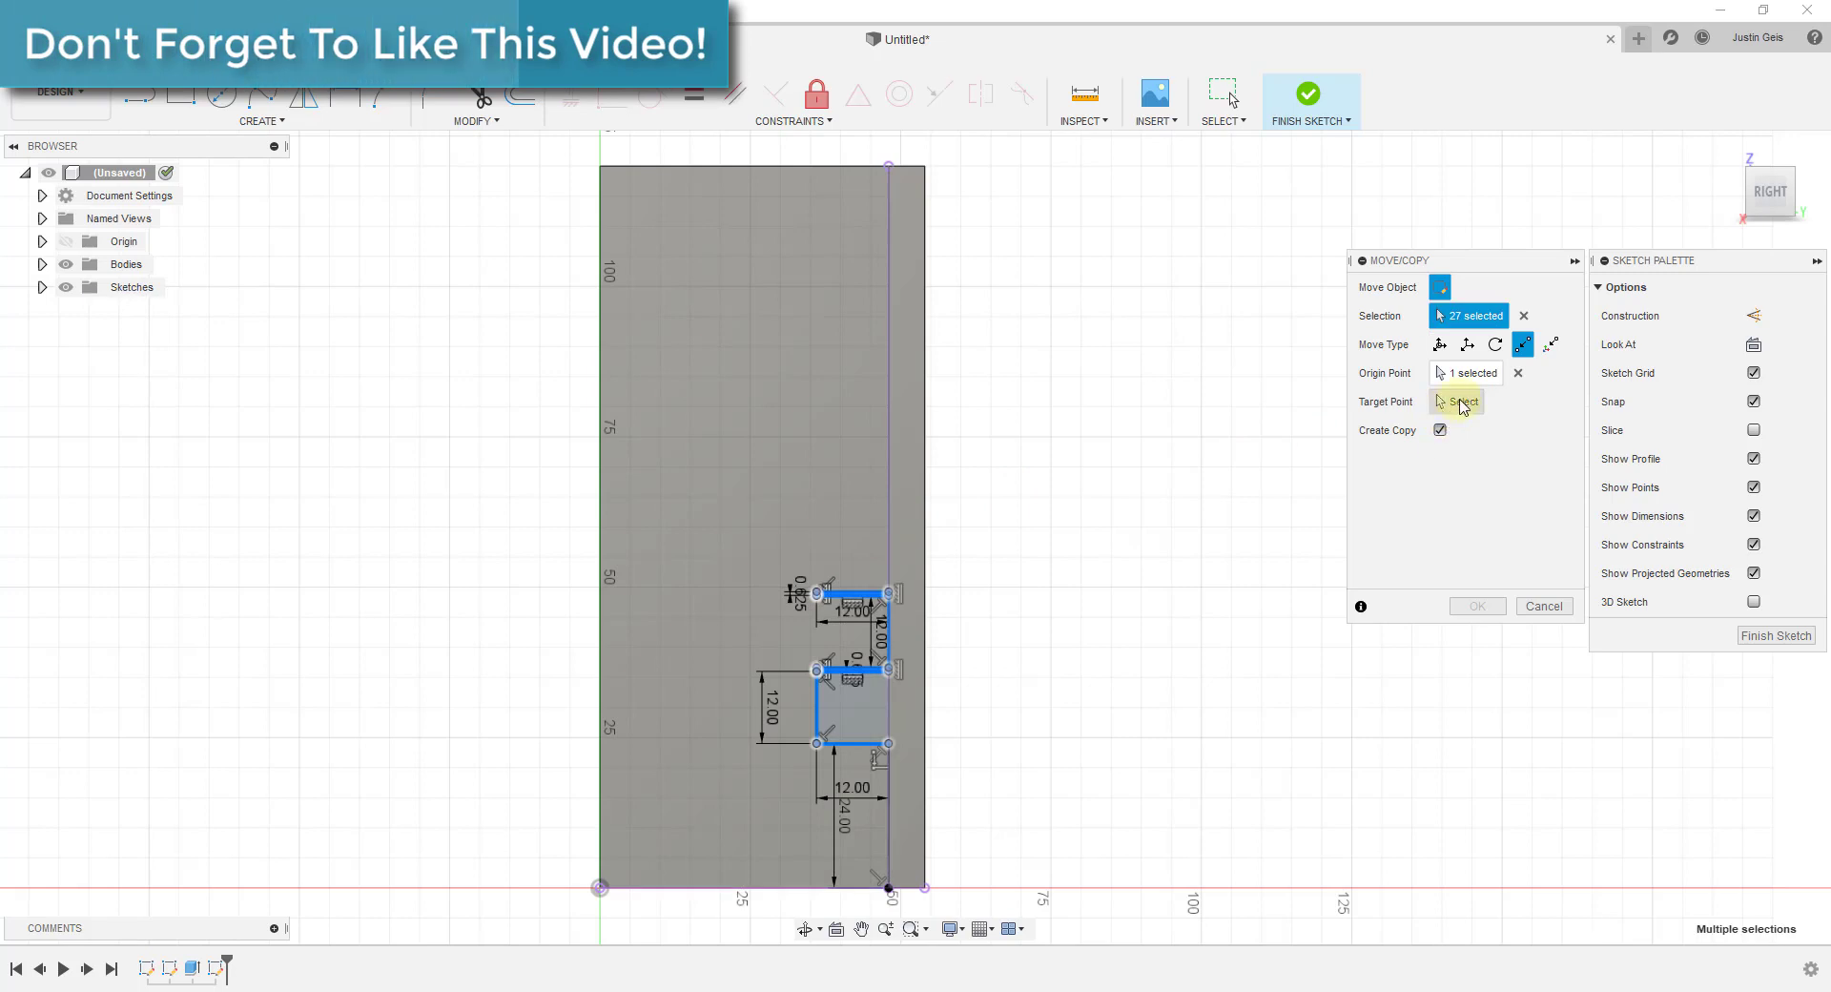
{"action": "left_click", "coordinate": [1456, 402]}
{"action": "scroll", "coordinate": [791, 615], "scroll_direction": "up", "scroll_amount": 5}
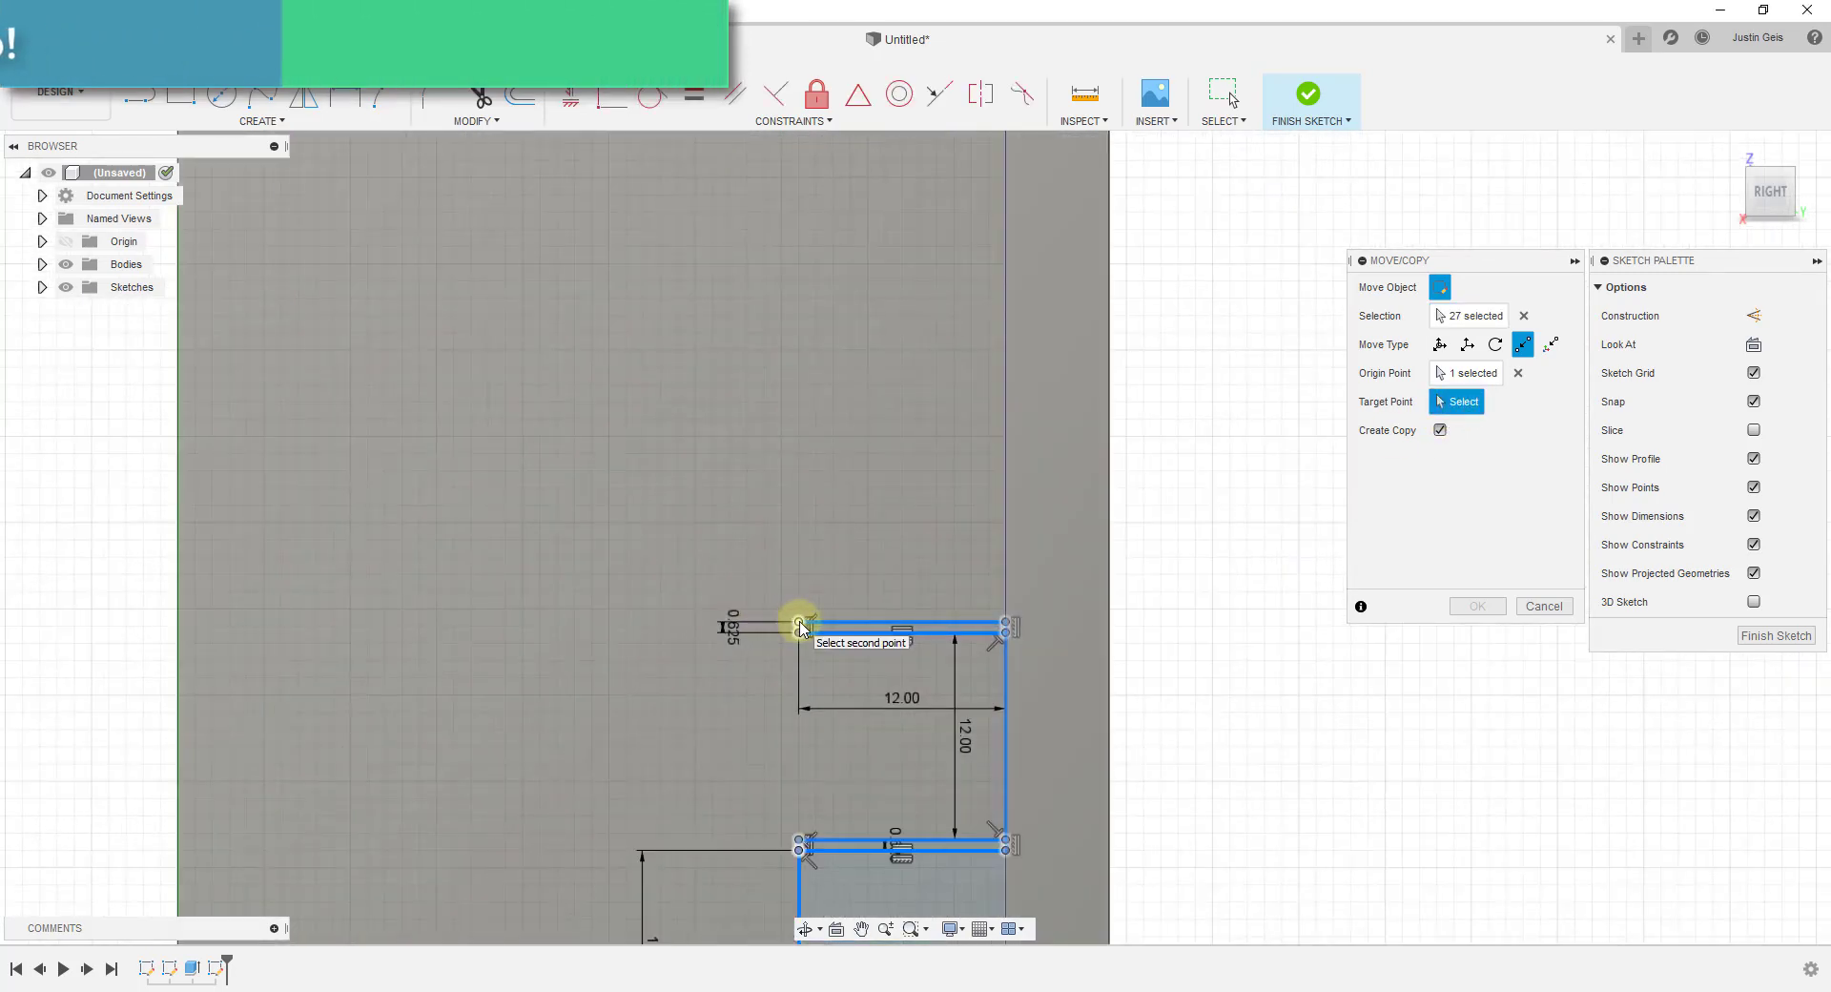
{"action": "left_click", "coordinate": [798, 625]}
{"action": "scroll", "coordinate": [815, 648], "scroll_direction": "down", "scroll_amount": 5}
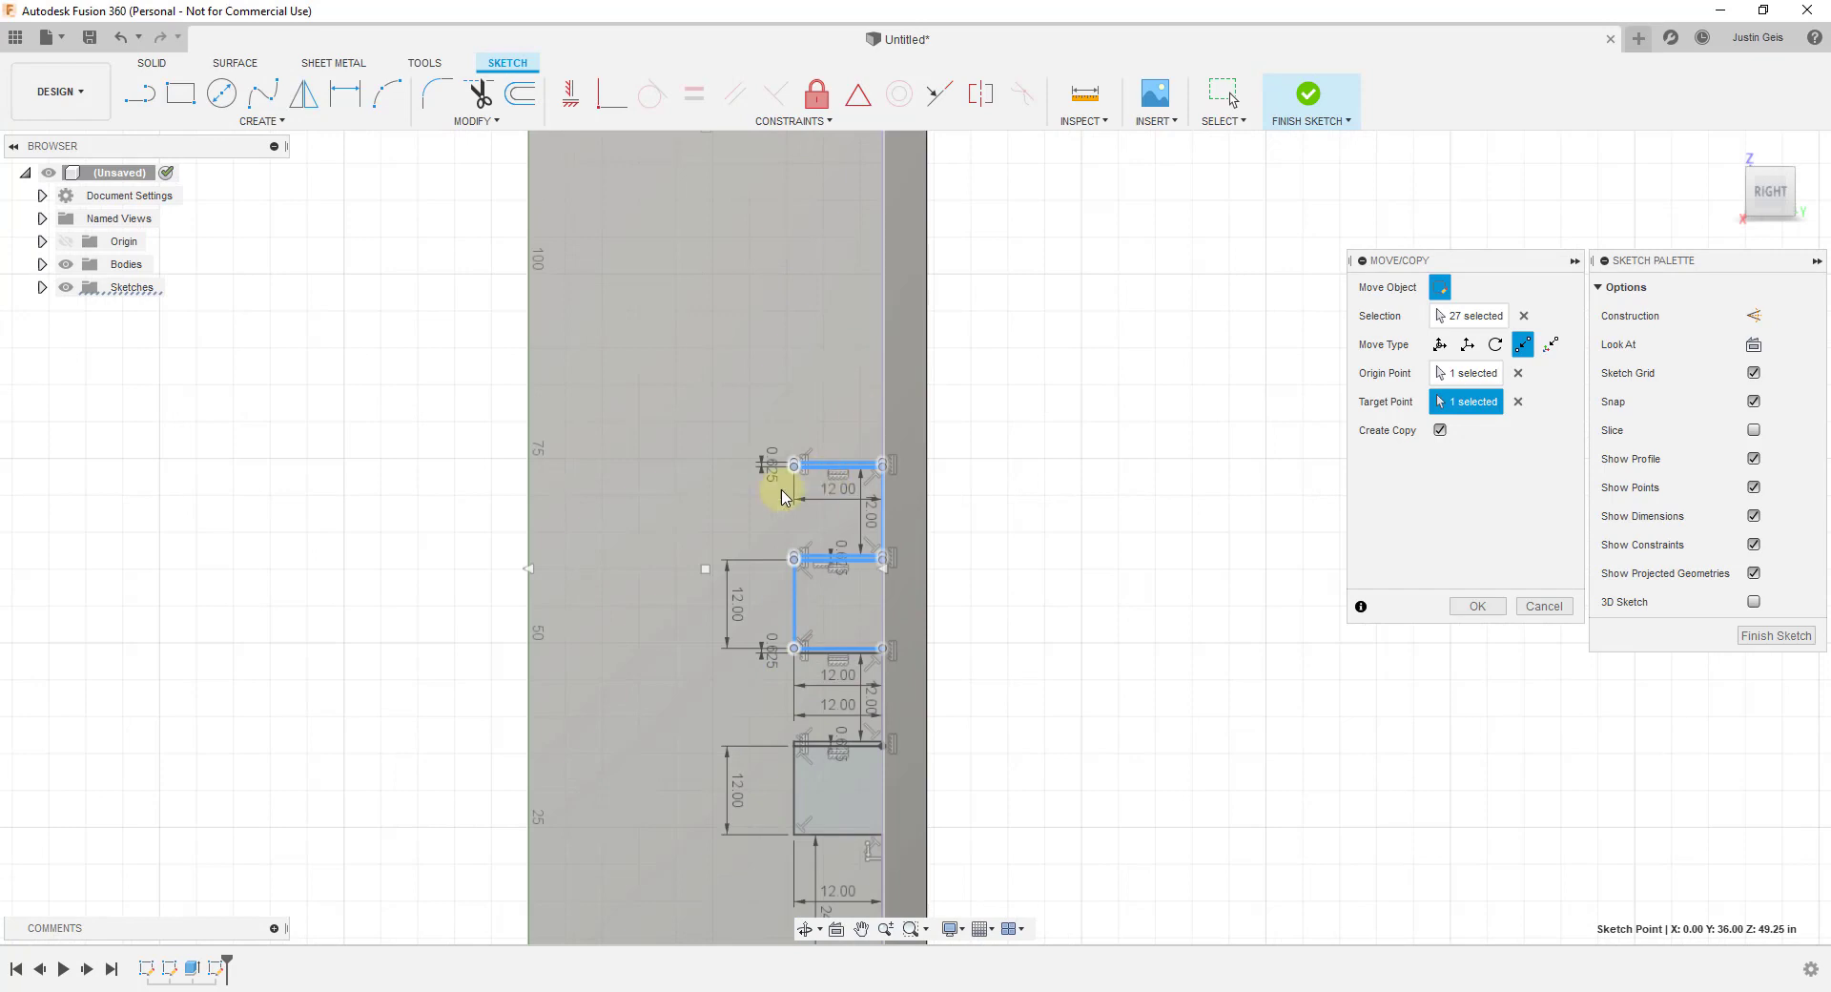
{"action": "left_click", "coordinate": [1477, 606]}
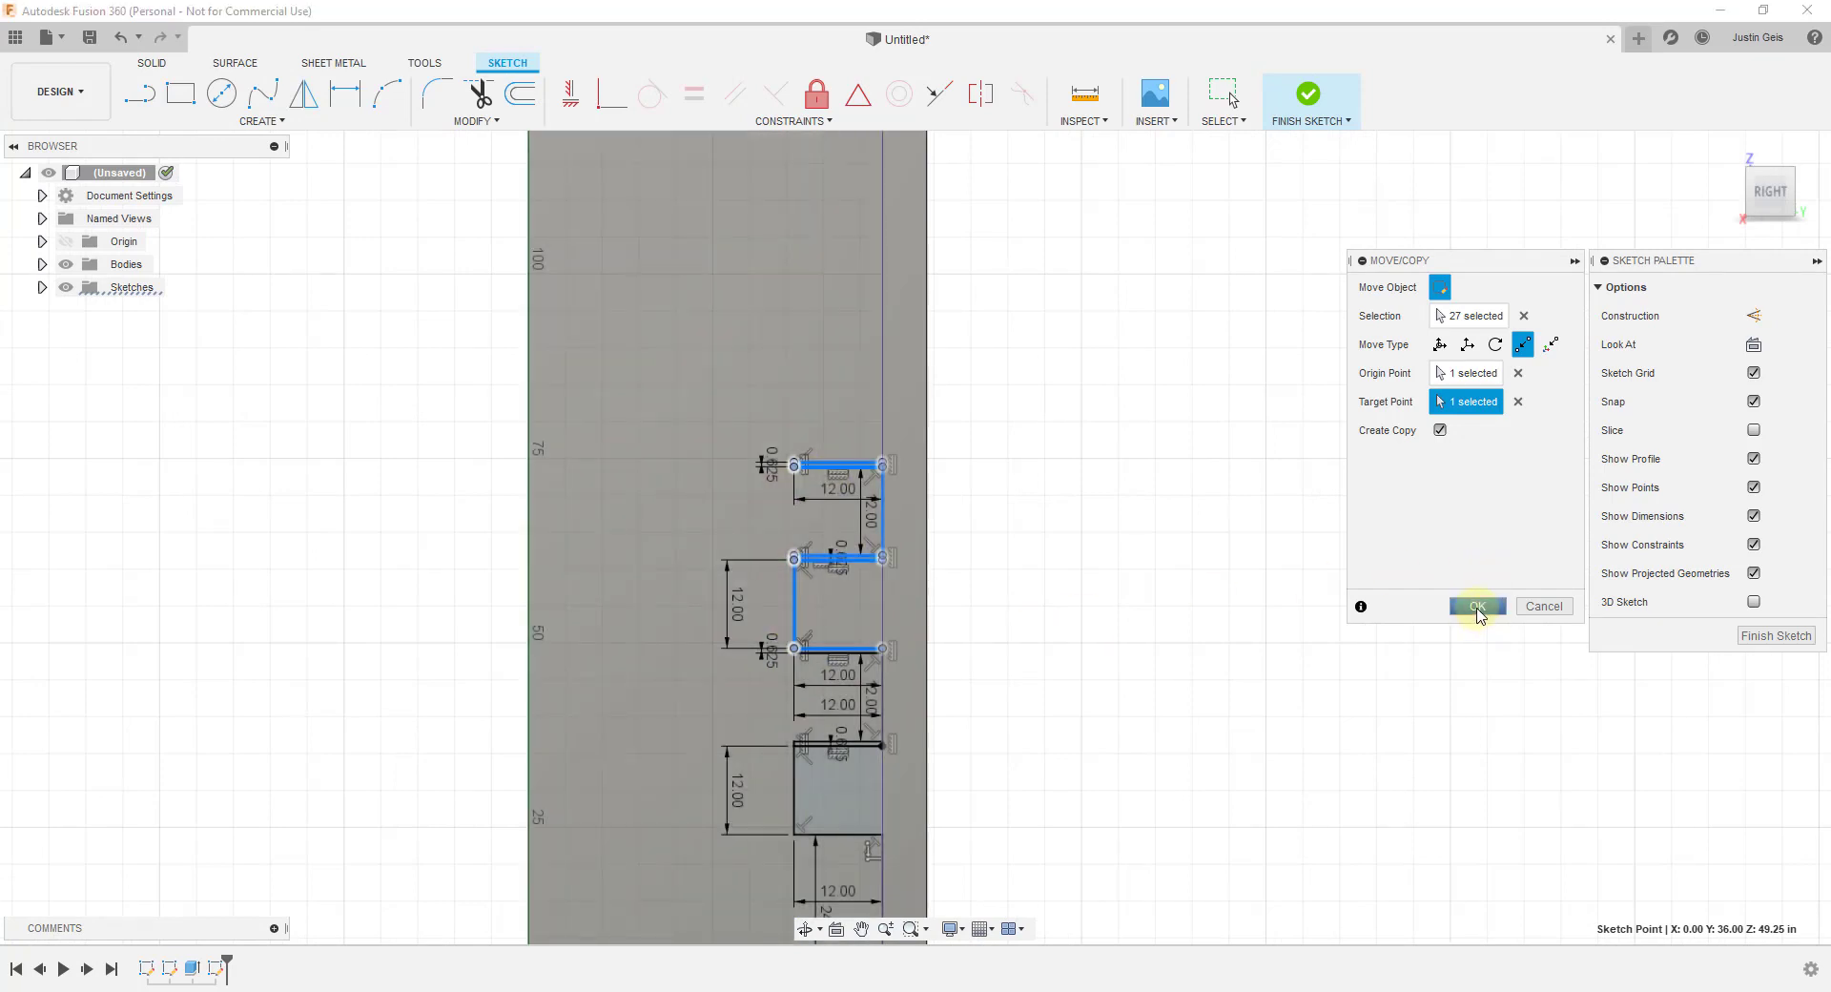
Copy the upper square-and-shelves group point to point from its lower outer corner to its top shelf's upper outer corner, and finish the sketch.
{"action": "scroll", "coordinate": [777, 457], "scroll_direction": "down", "scroll_amount": 3}
{"action": "scroll", "coordinate": [760, 447], "scroll_direction": "up", "scroll_amount": 2}
{"action": "scroll", "coordinate": [760, 446], "scroll_direction": "up", "scroll_amount": 1}
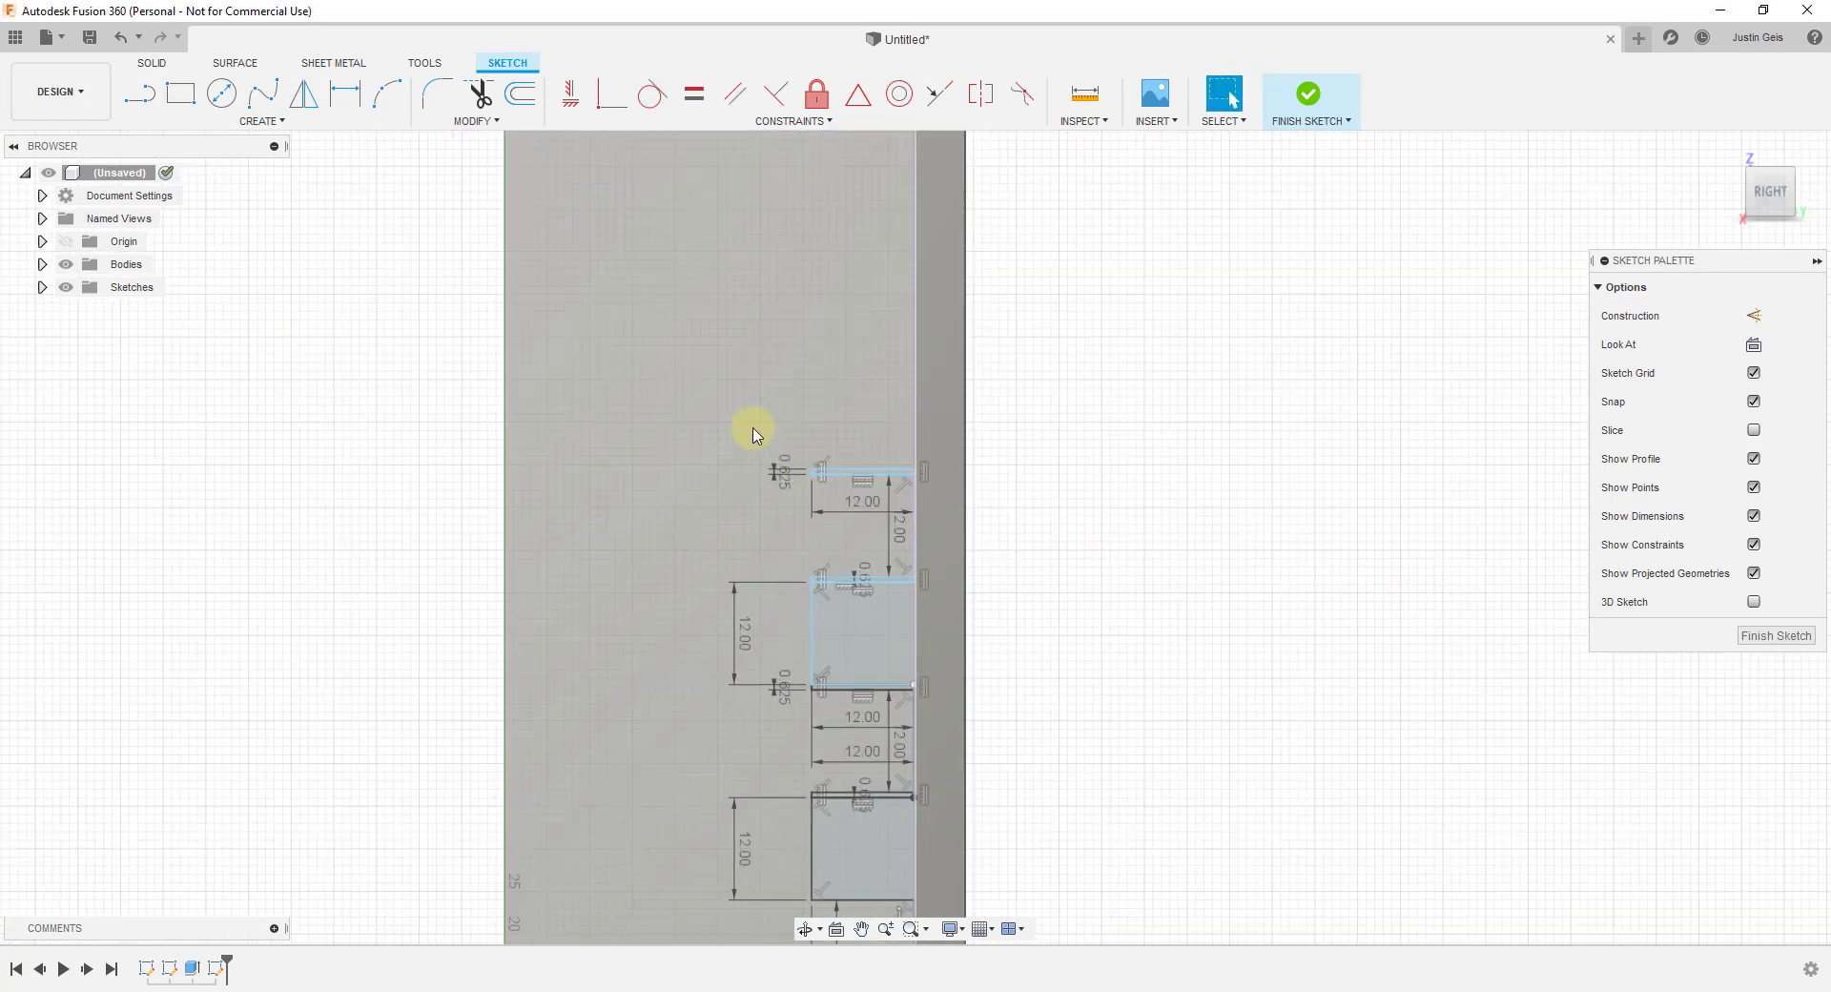
{"action": "mouse_move", "coordinate": [752, 426]}
{"action": "left_mouse_down"}
{"action": "mouse_move", "coordinate": [924, 703]}
{"action": "mouse_move", "coordinate": [938, 689]}
{"action": "left_mouse_up"}
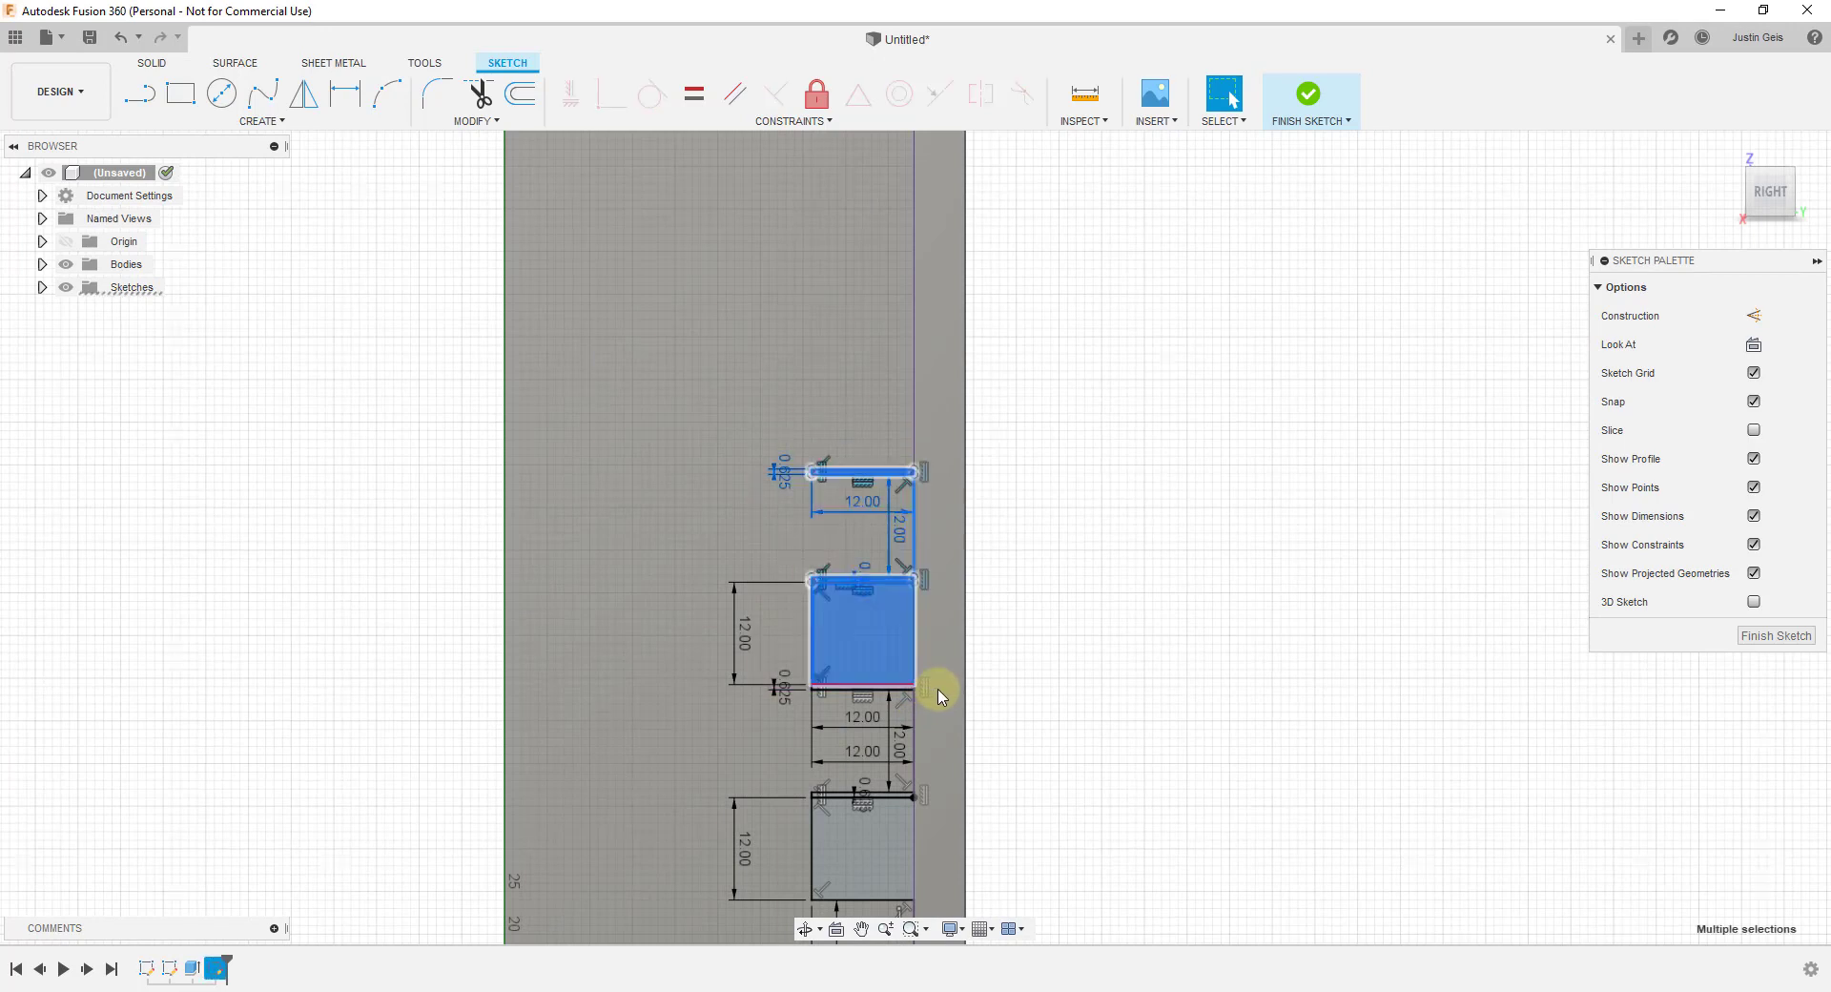
{"action": "scroll", "coordinate": [818, 694], "scroll_direction": "down", "scroll_amount": 4}
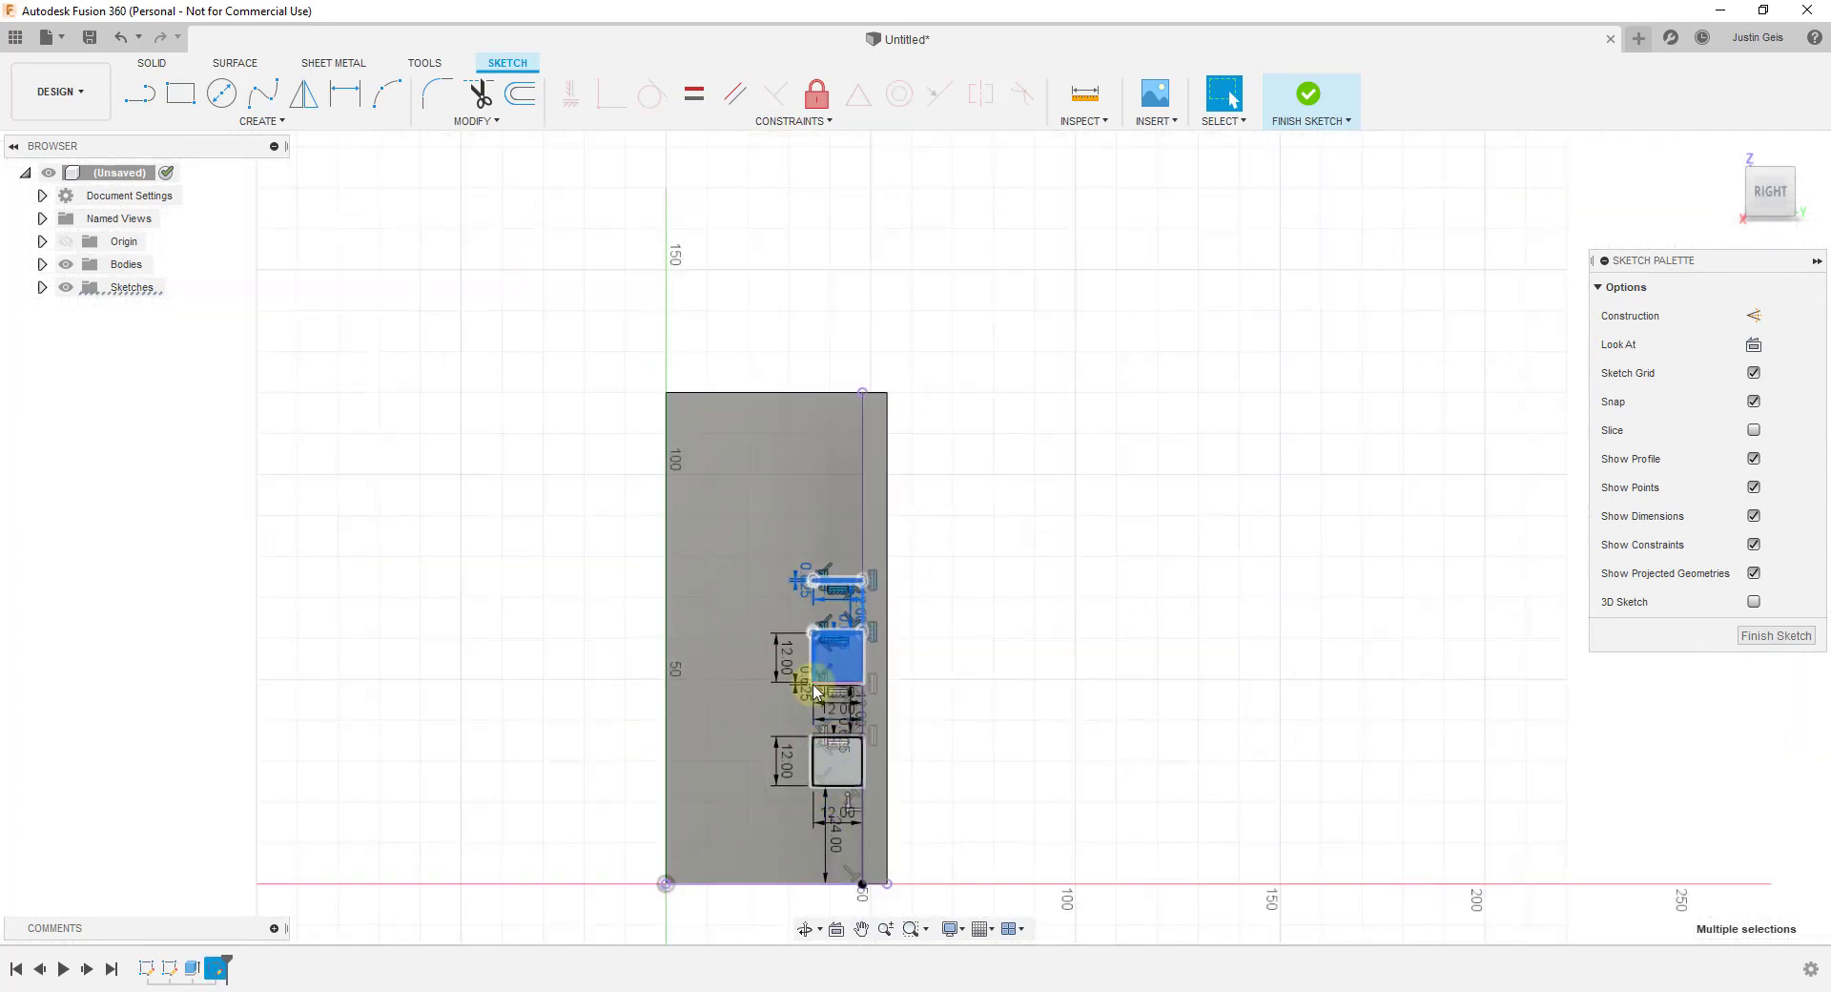
{"action": "scroll", "coordinate": [822, 628], "scroll_direction": "up", "scroll_amount": 6}
{"action": "scroll", "coordinate": [838, 587], "scroll_direction": "up", "scroll_amount": 1}
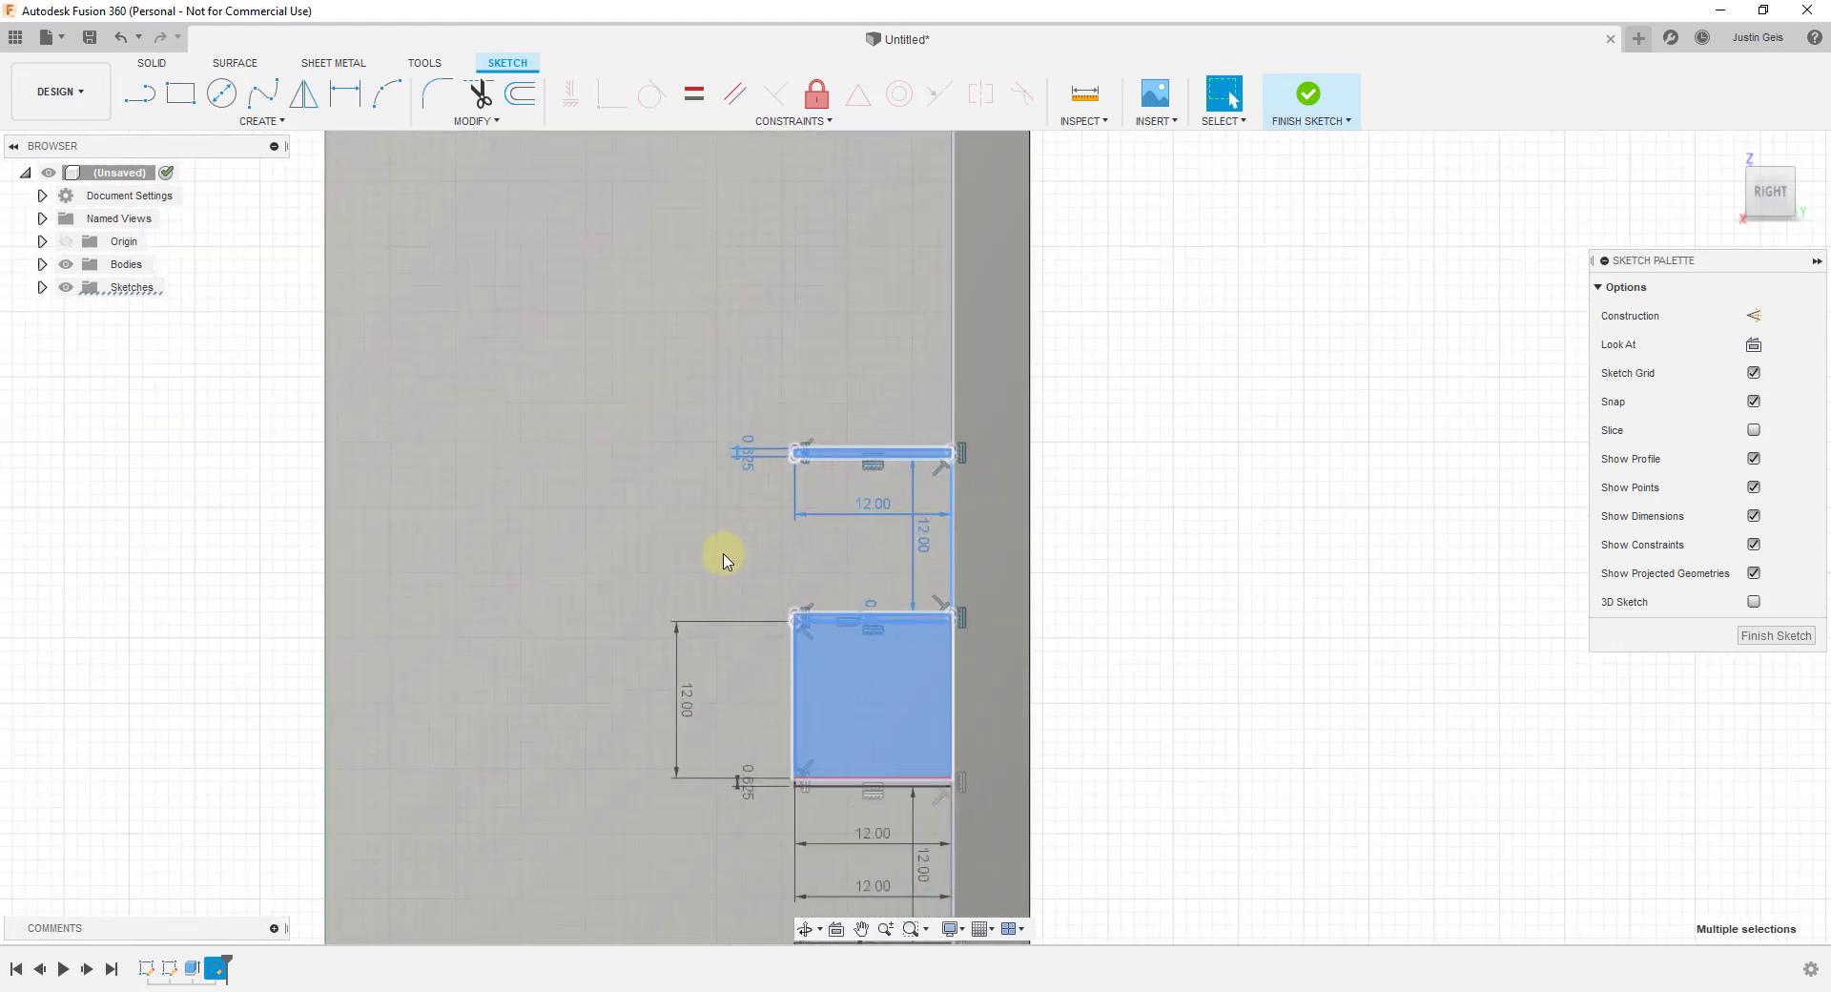
{"action": "scroll", "coordinate": [727, 560], "scroll_direction": "down", "scroll_amount": 2}
{"action": "left_click", "coordinate": [473, 122]}
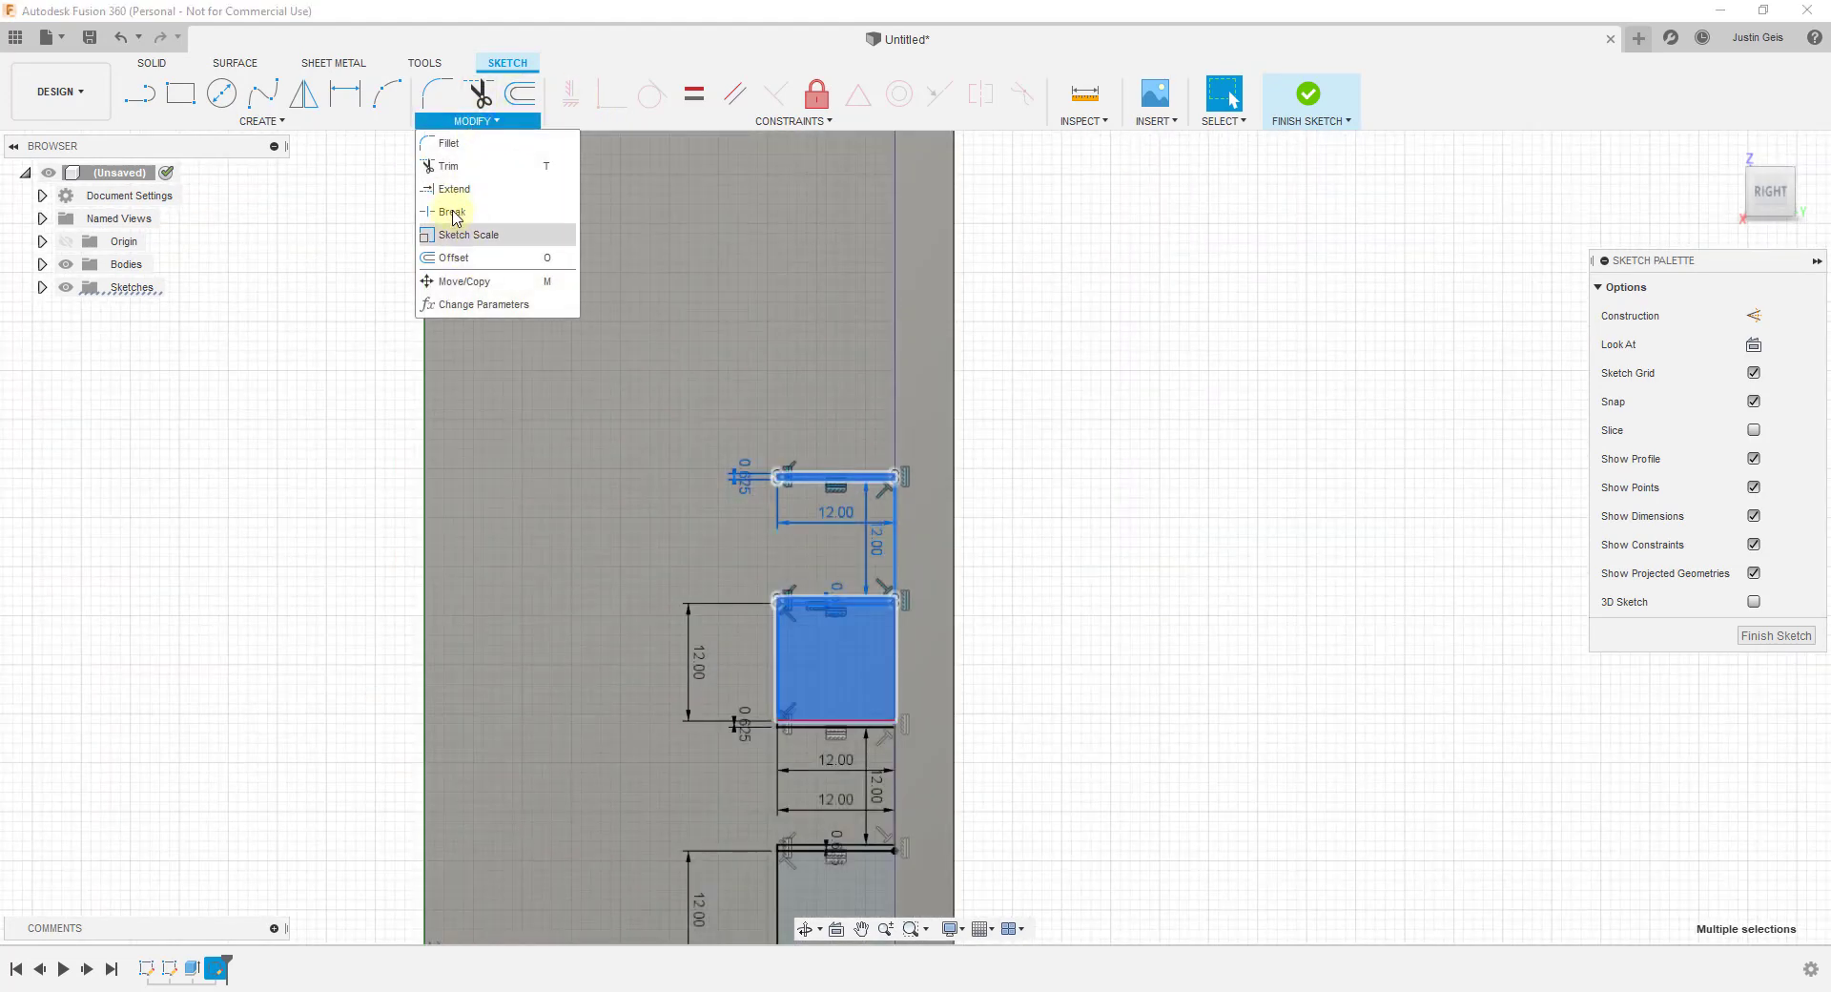
{"action": "left_click", "coordinate": [463, 280]}
{"action": "scroll", "coordinate": [1476, 341], "scroll_direction": "down", "scroll_amount": 5}
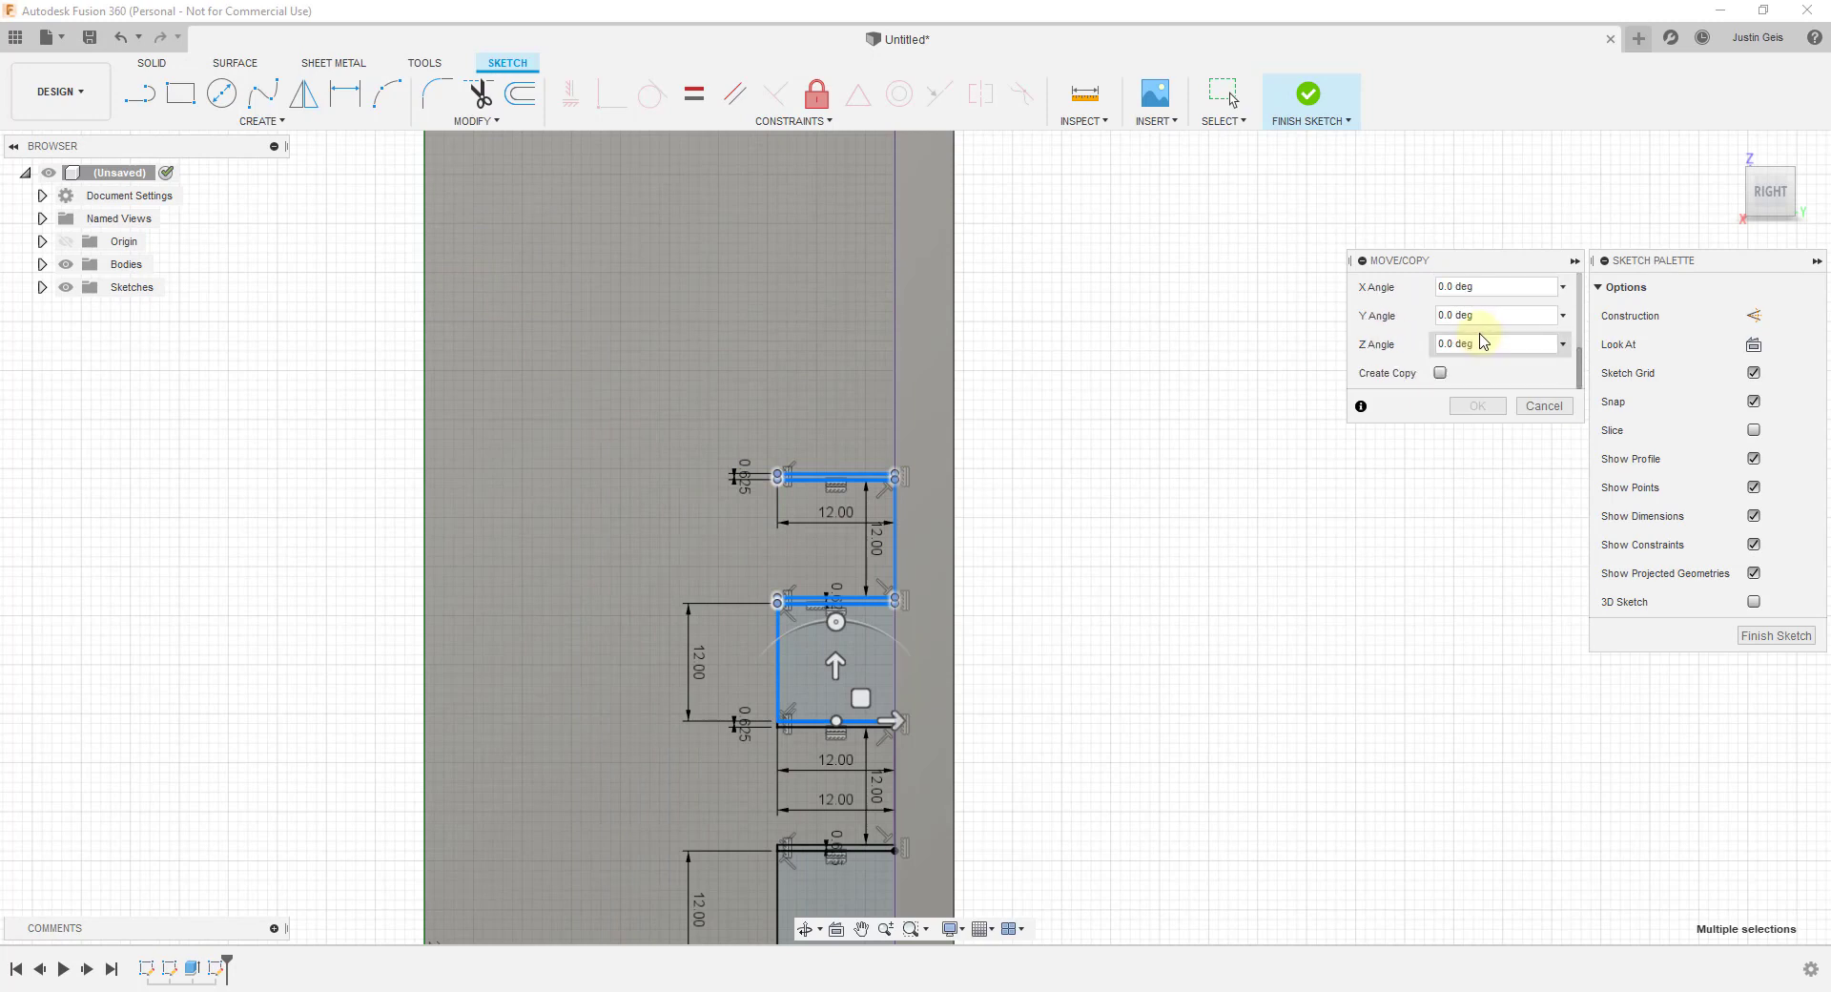
{"action": "scroll", "coordinate": [1479, 343], "scroll_direction": "up", "scroll_amount": 5}
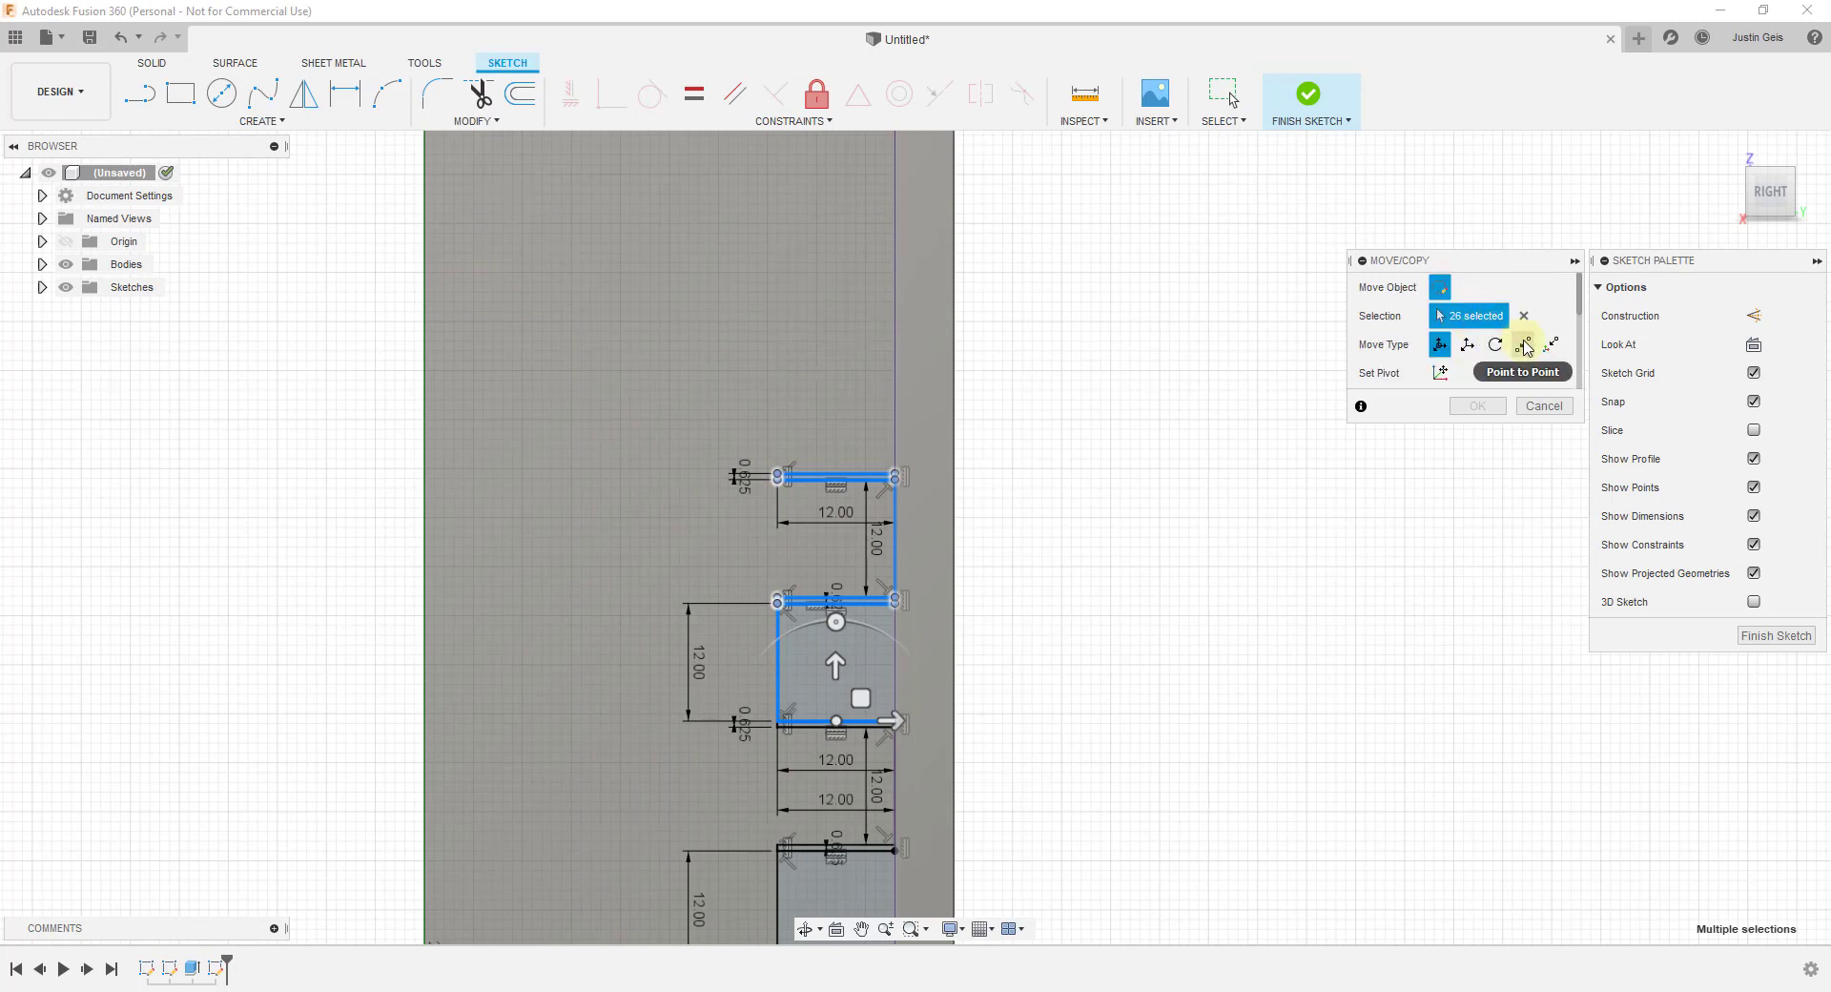
{"action": "left_click", "coordinate": [1522, 344]}
{"action": "scroll", "coordinate": [1516, 339], "scroll_direction": "down", "scroll_amount": 2}
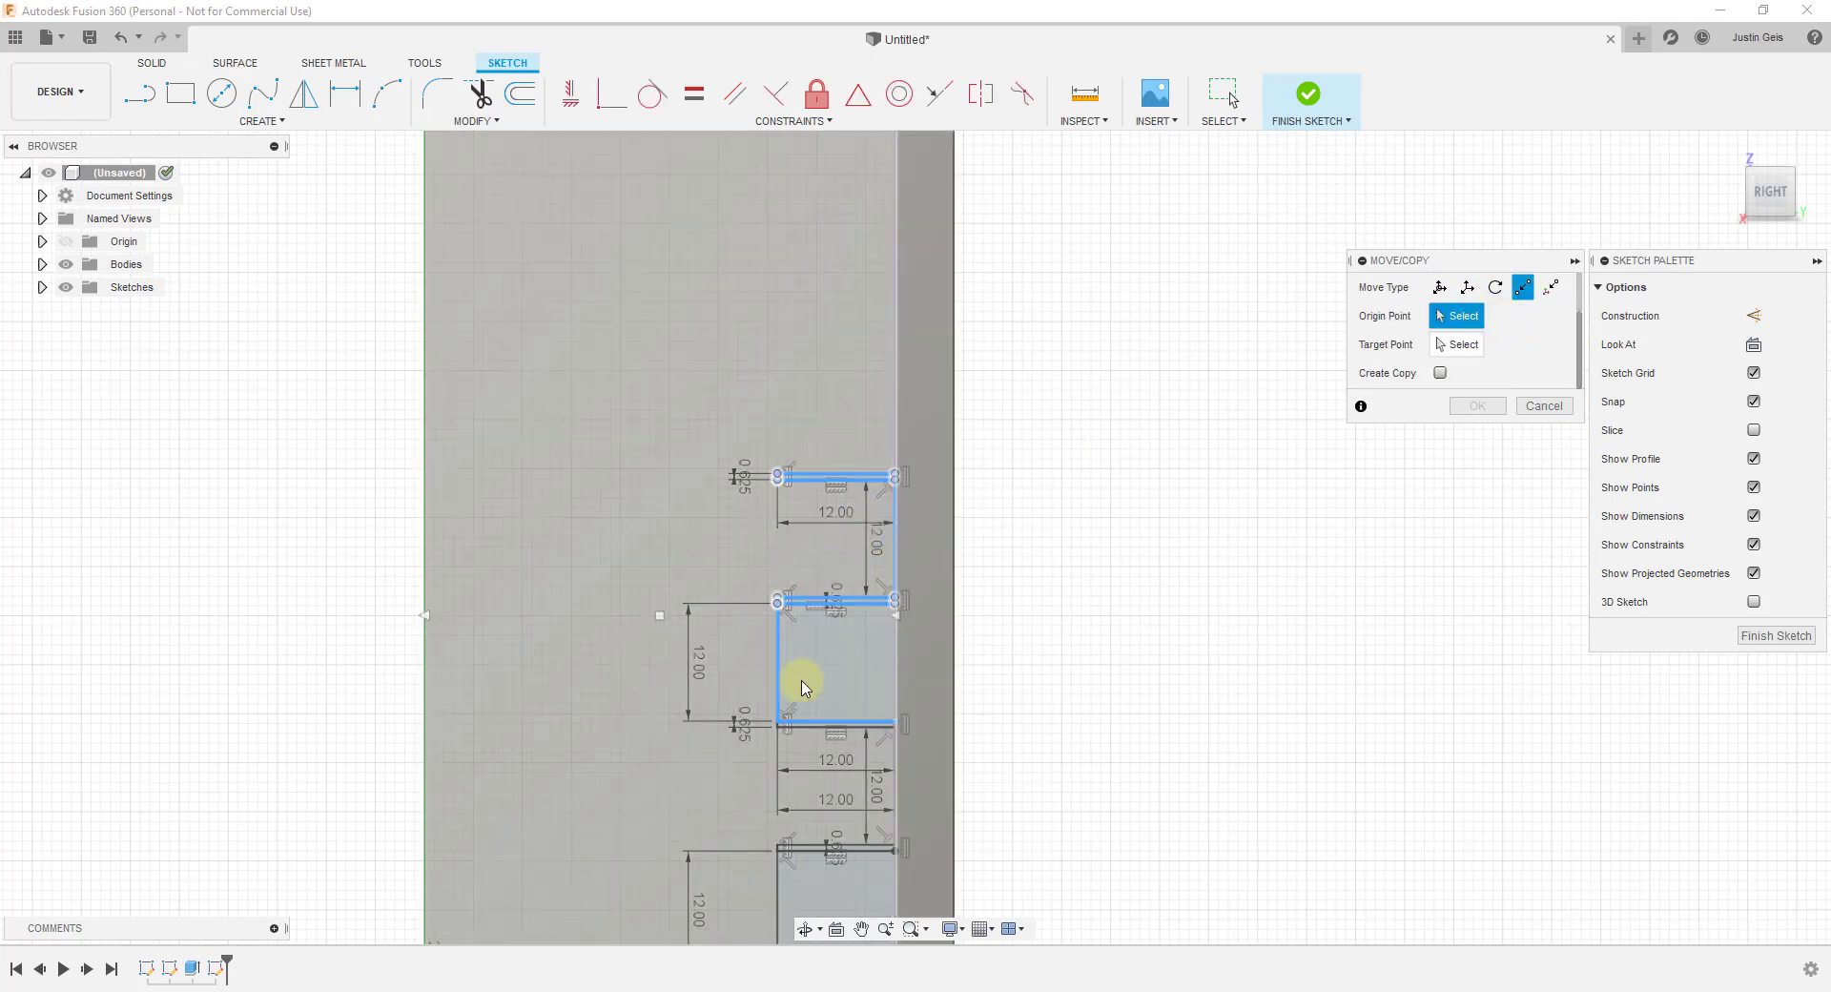
{"action": "scroll", "coordinate": [779, 731], "scroll_direction": "up", "scroll_amount": 2}
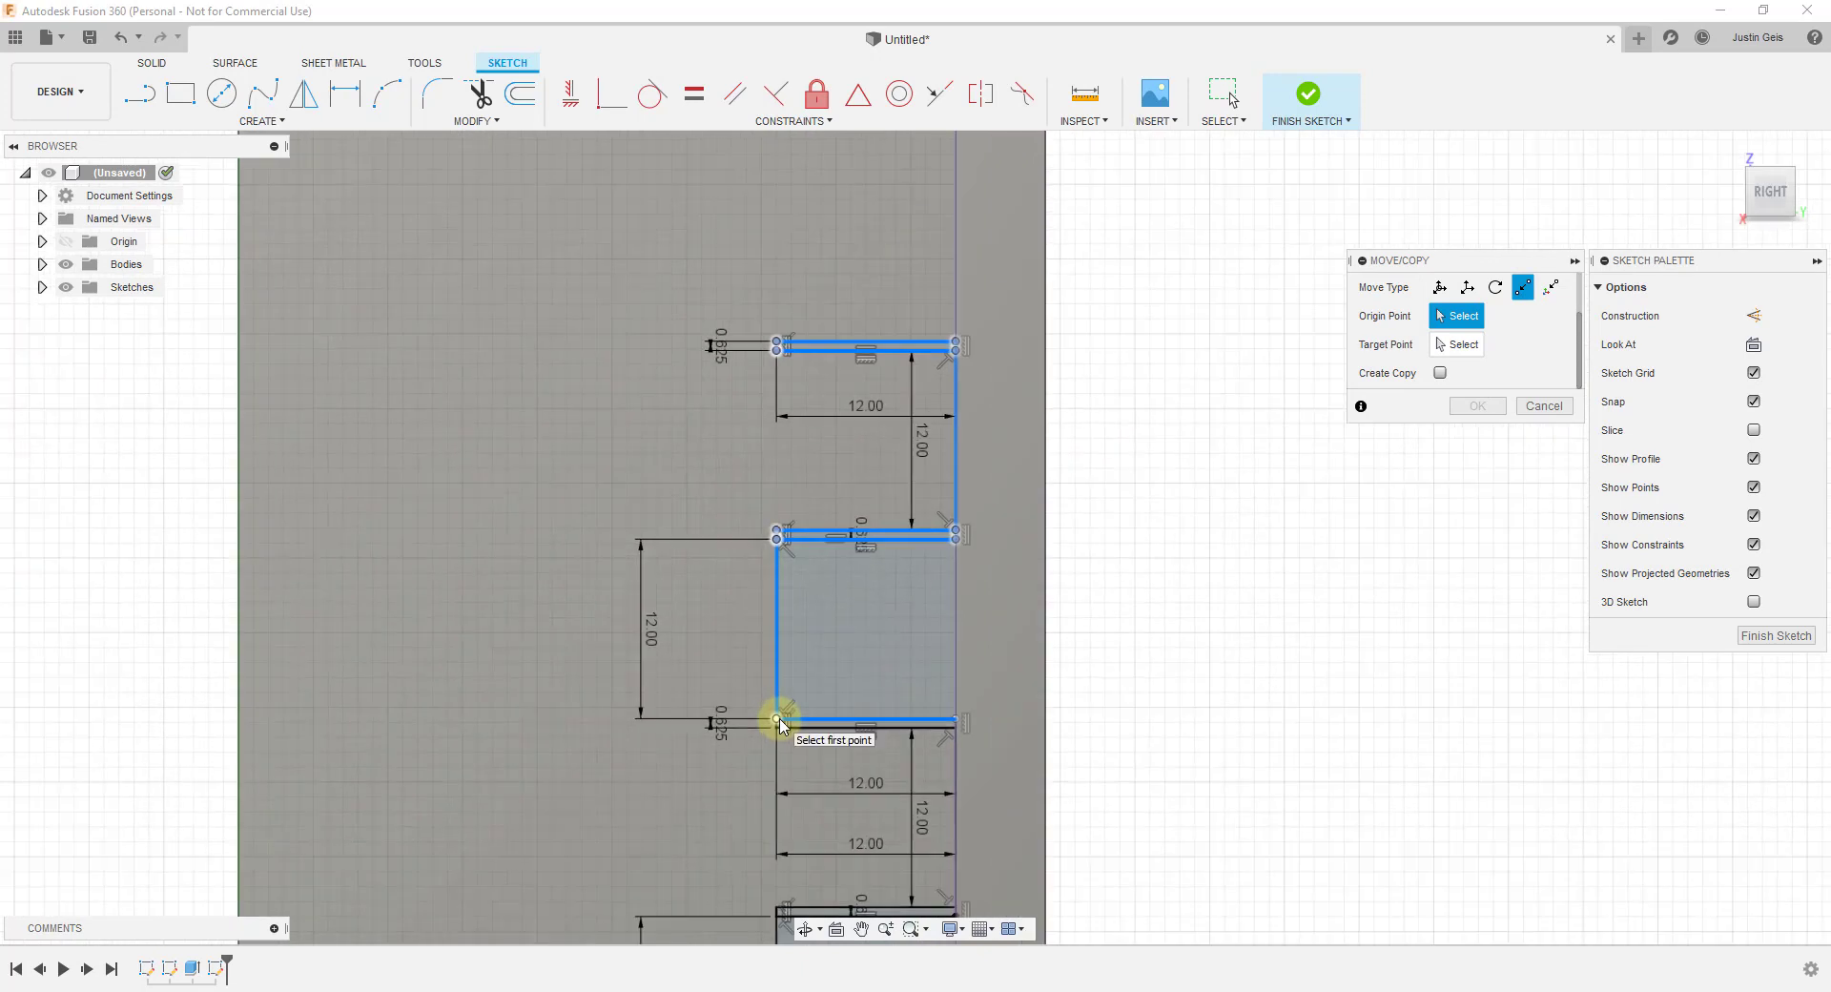
{"action": "left_click", "coordinate": [778, 720]}
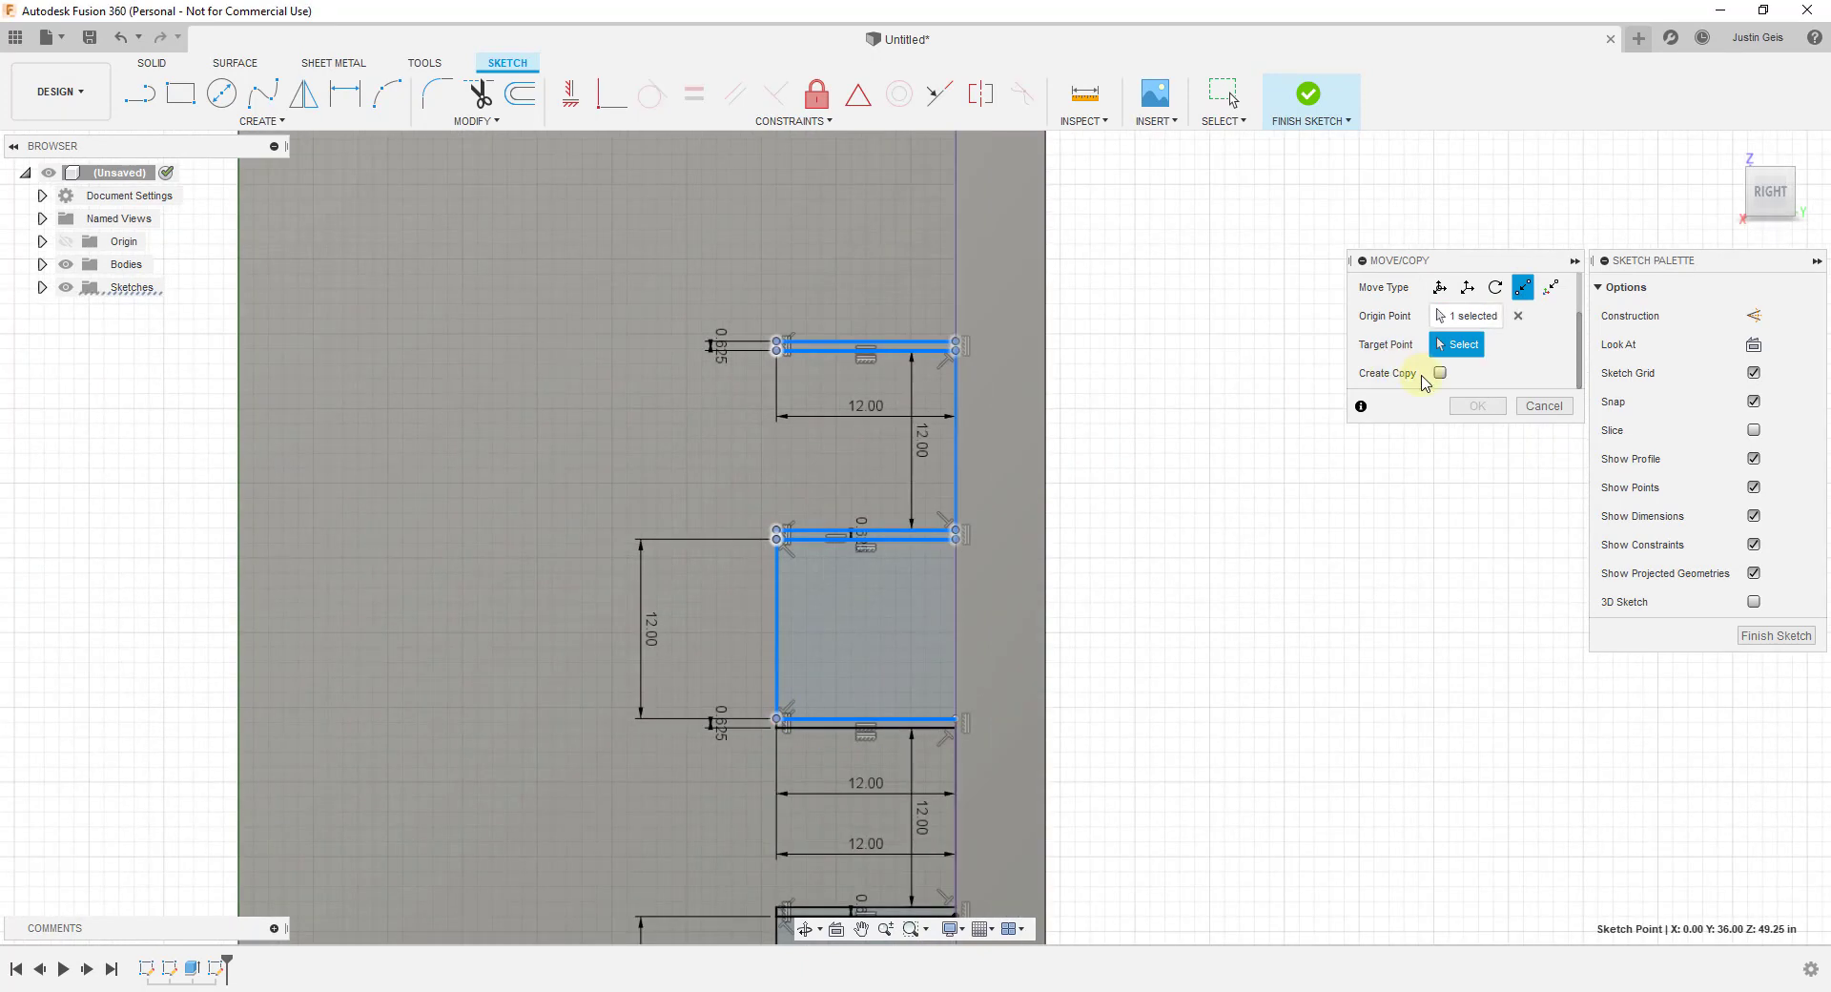
{"action": "left_click", "coordinate": [1441, 373]}
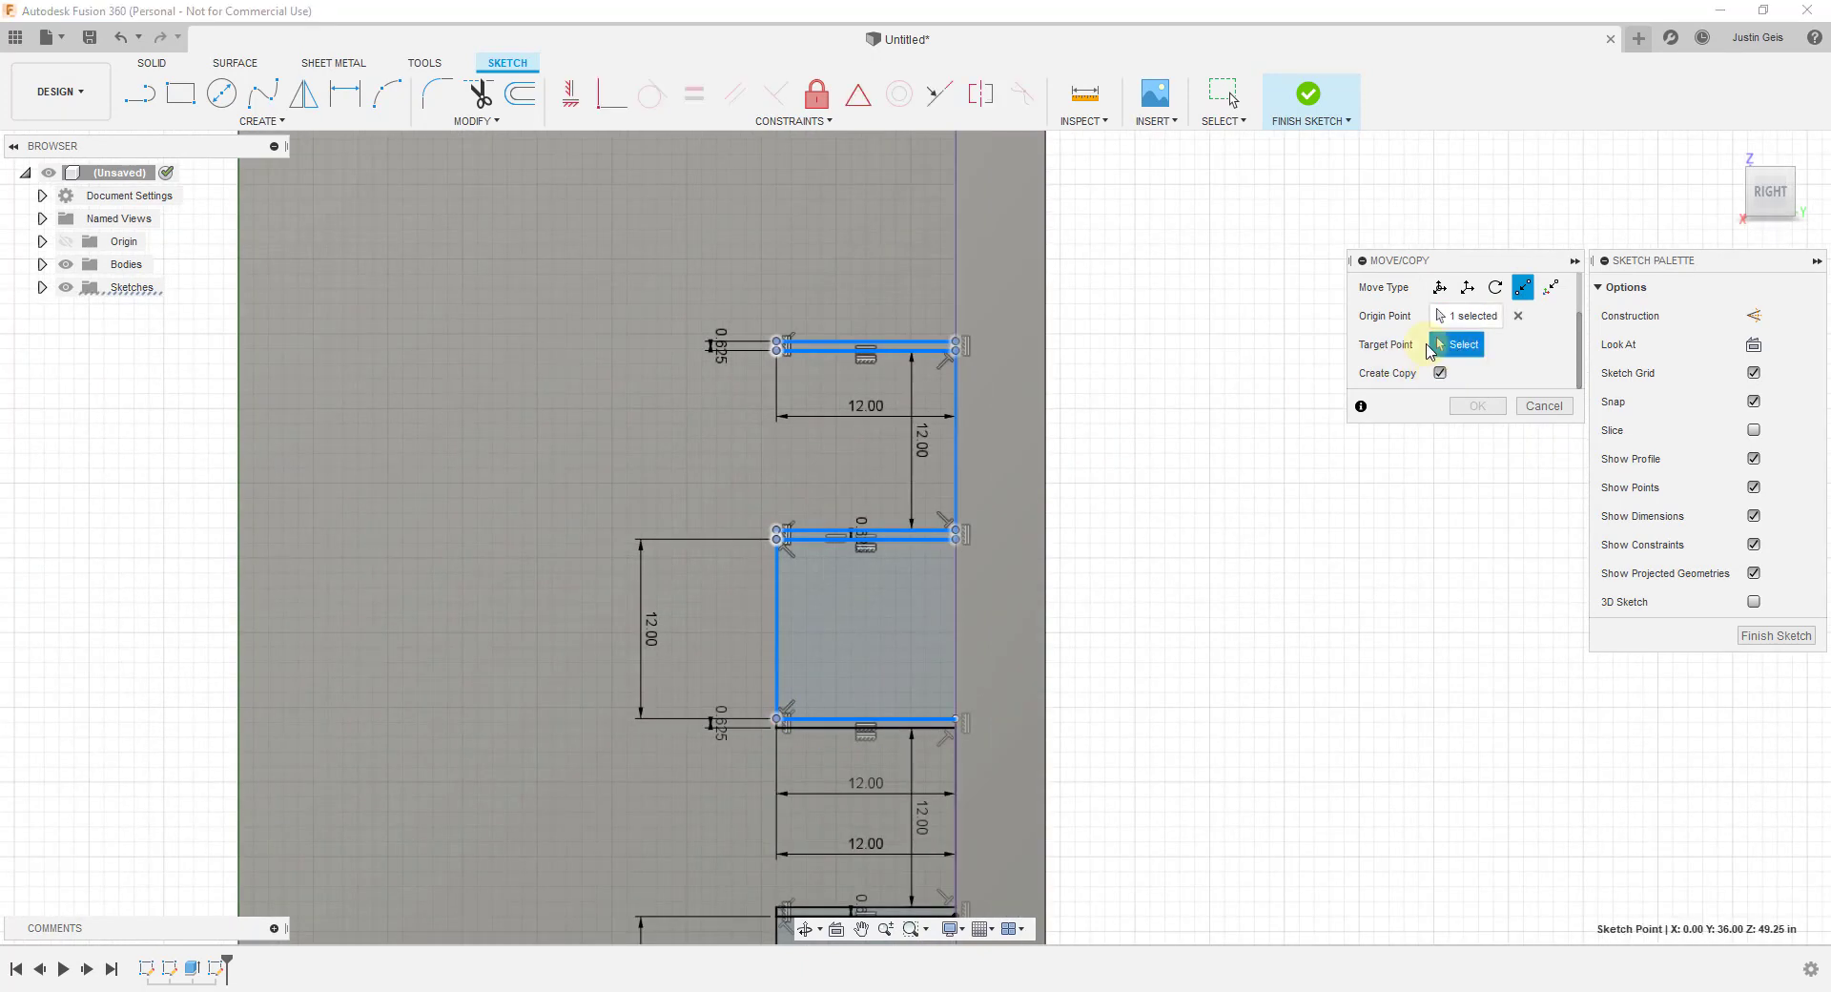
{"action": "scroll", "coordinate": [784, 343], "scroll_direction": "up", "scroll_amount": 2}
{"action": "left_click", "coordinate": [777, 345]}
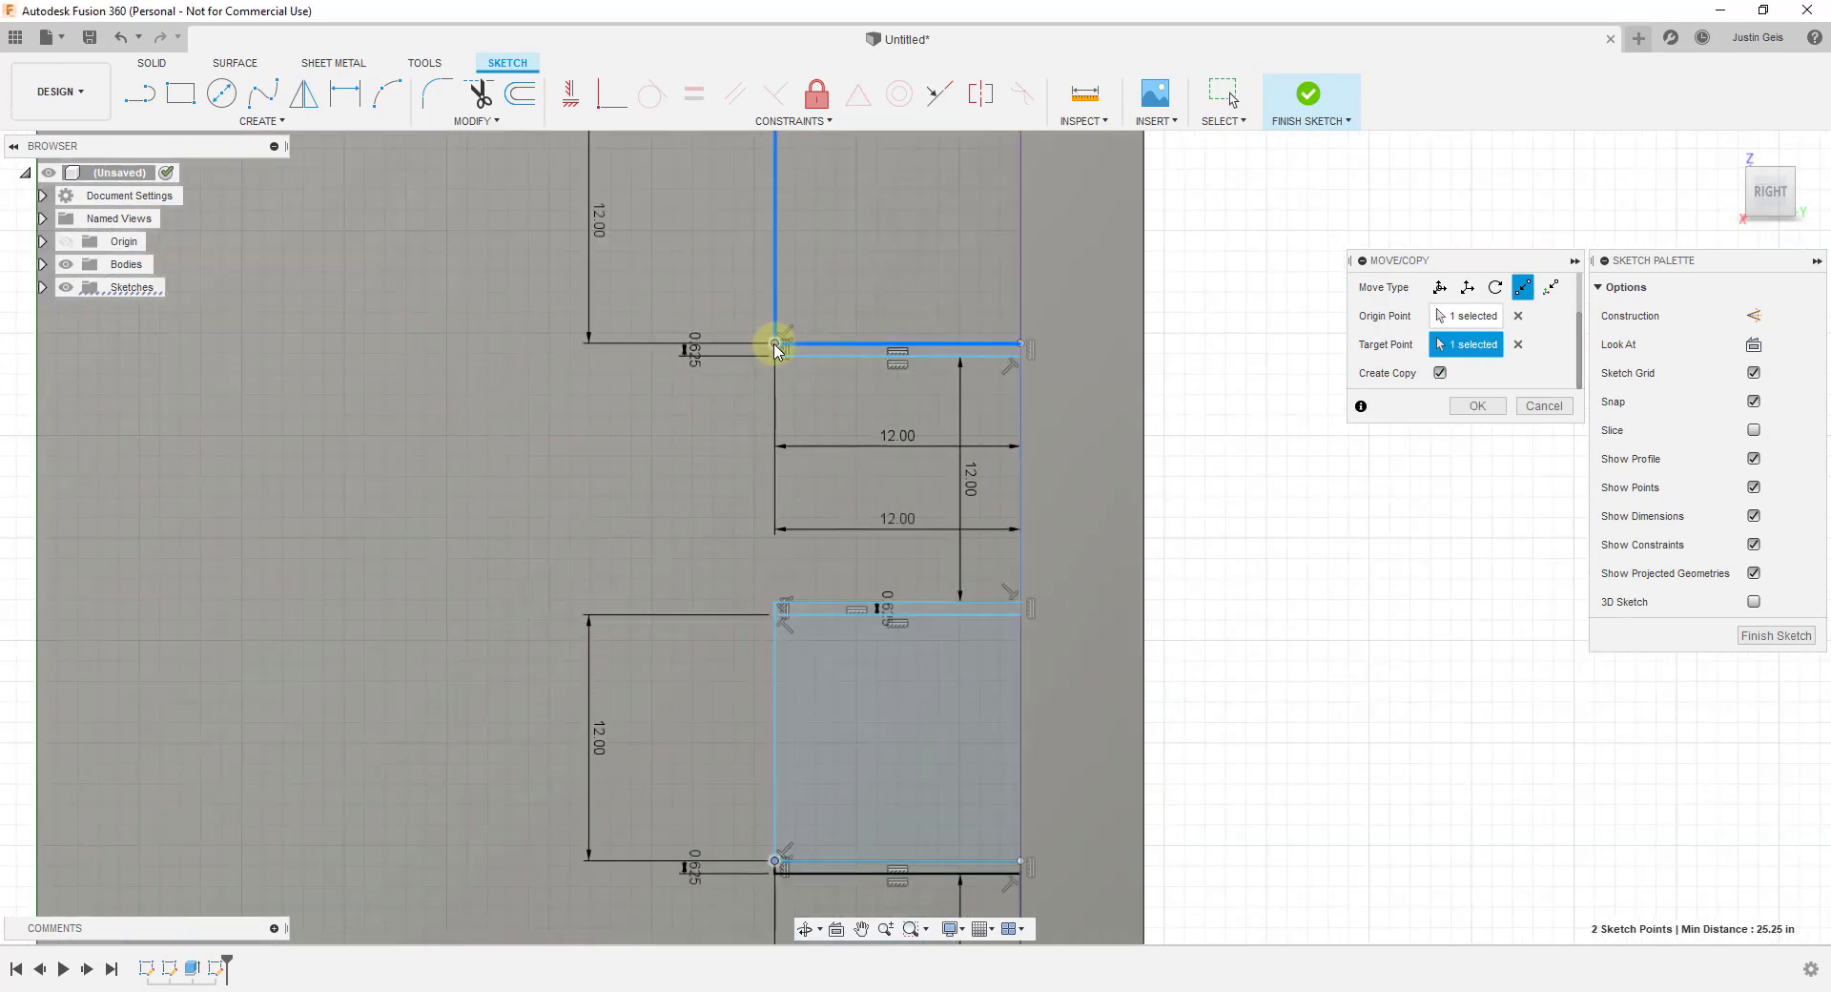
{"action": "scroll", "coordinate": [892, 506], "scroll_direction": "down", "scroll_amount": 3}
{"action": "left_click", "coordinate": [1474, 407]}
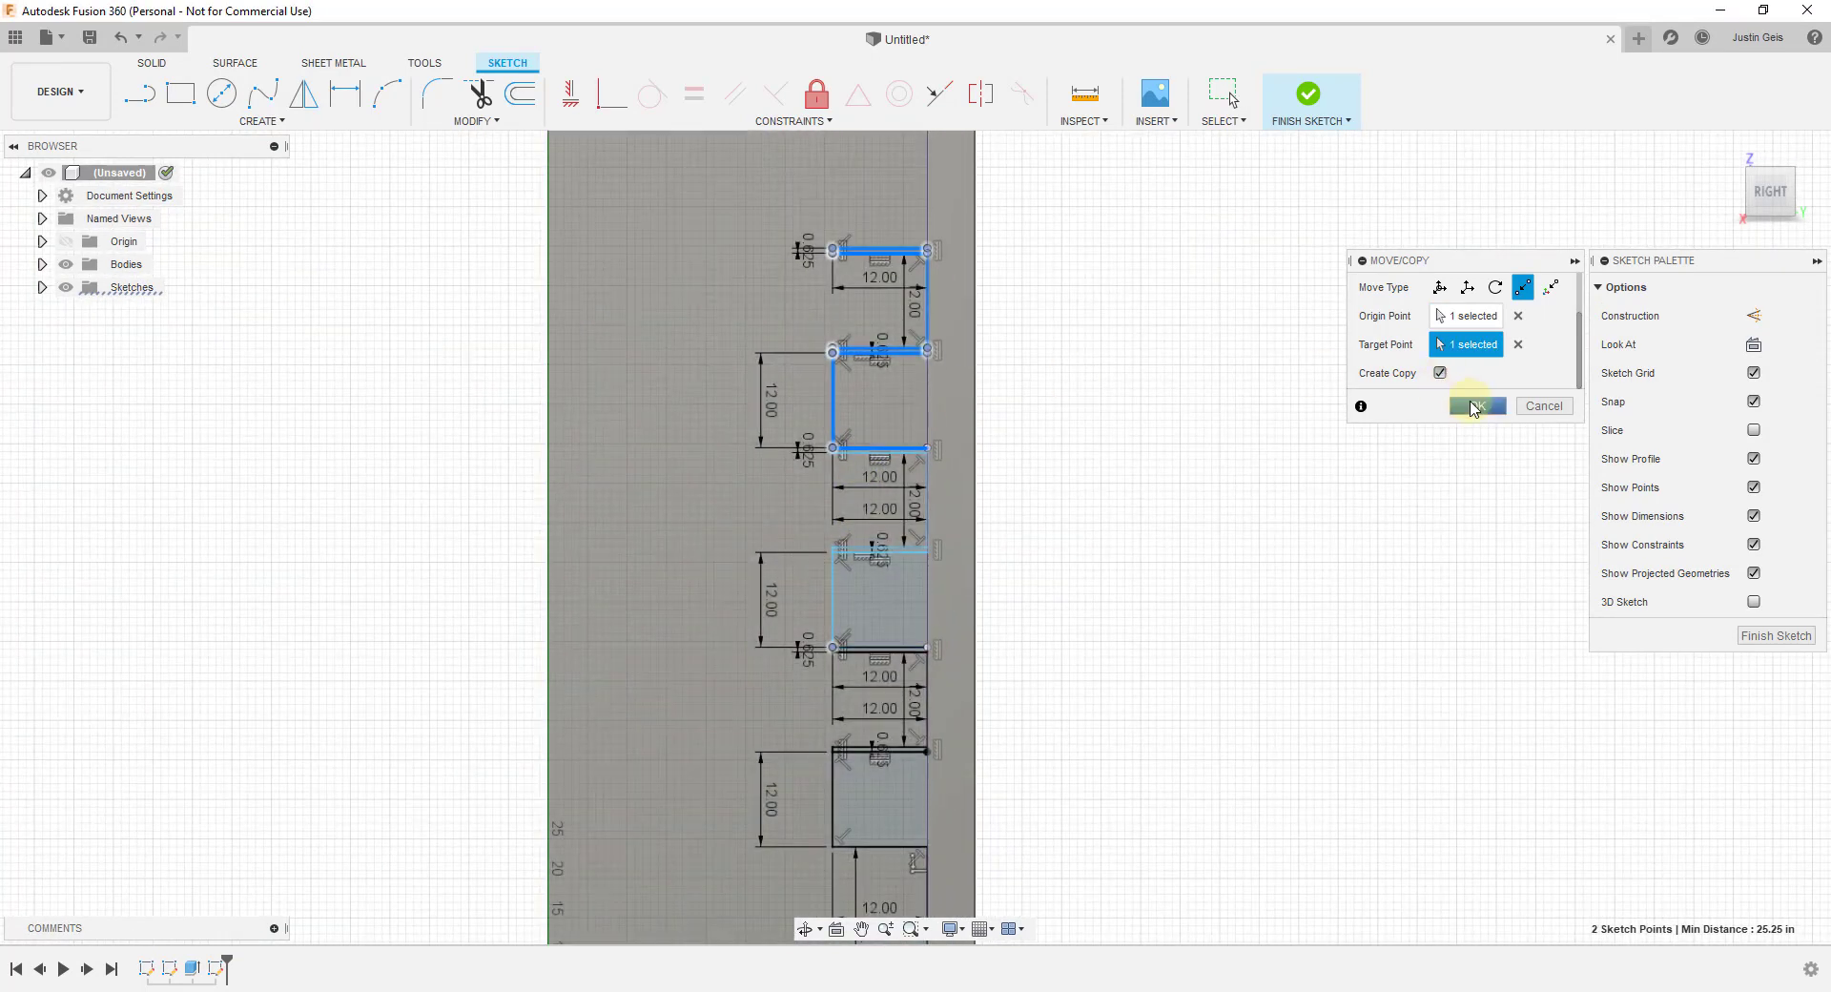
{"action": "scroll", "coordinate": [871, 515], "scroll_direction": "down", "scroll_amount": 2}
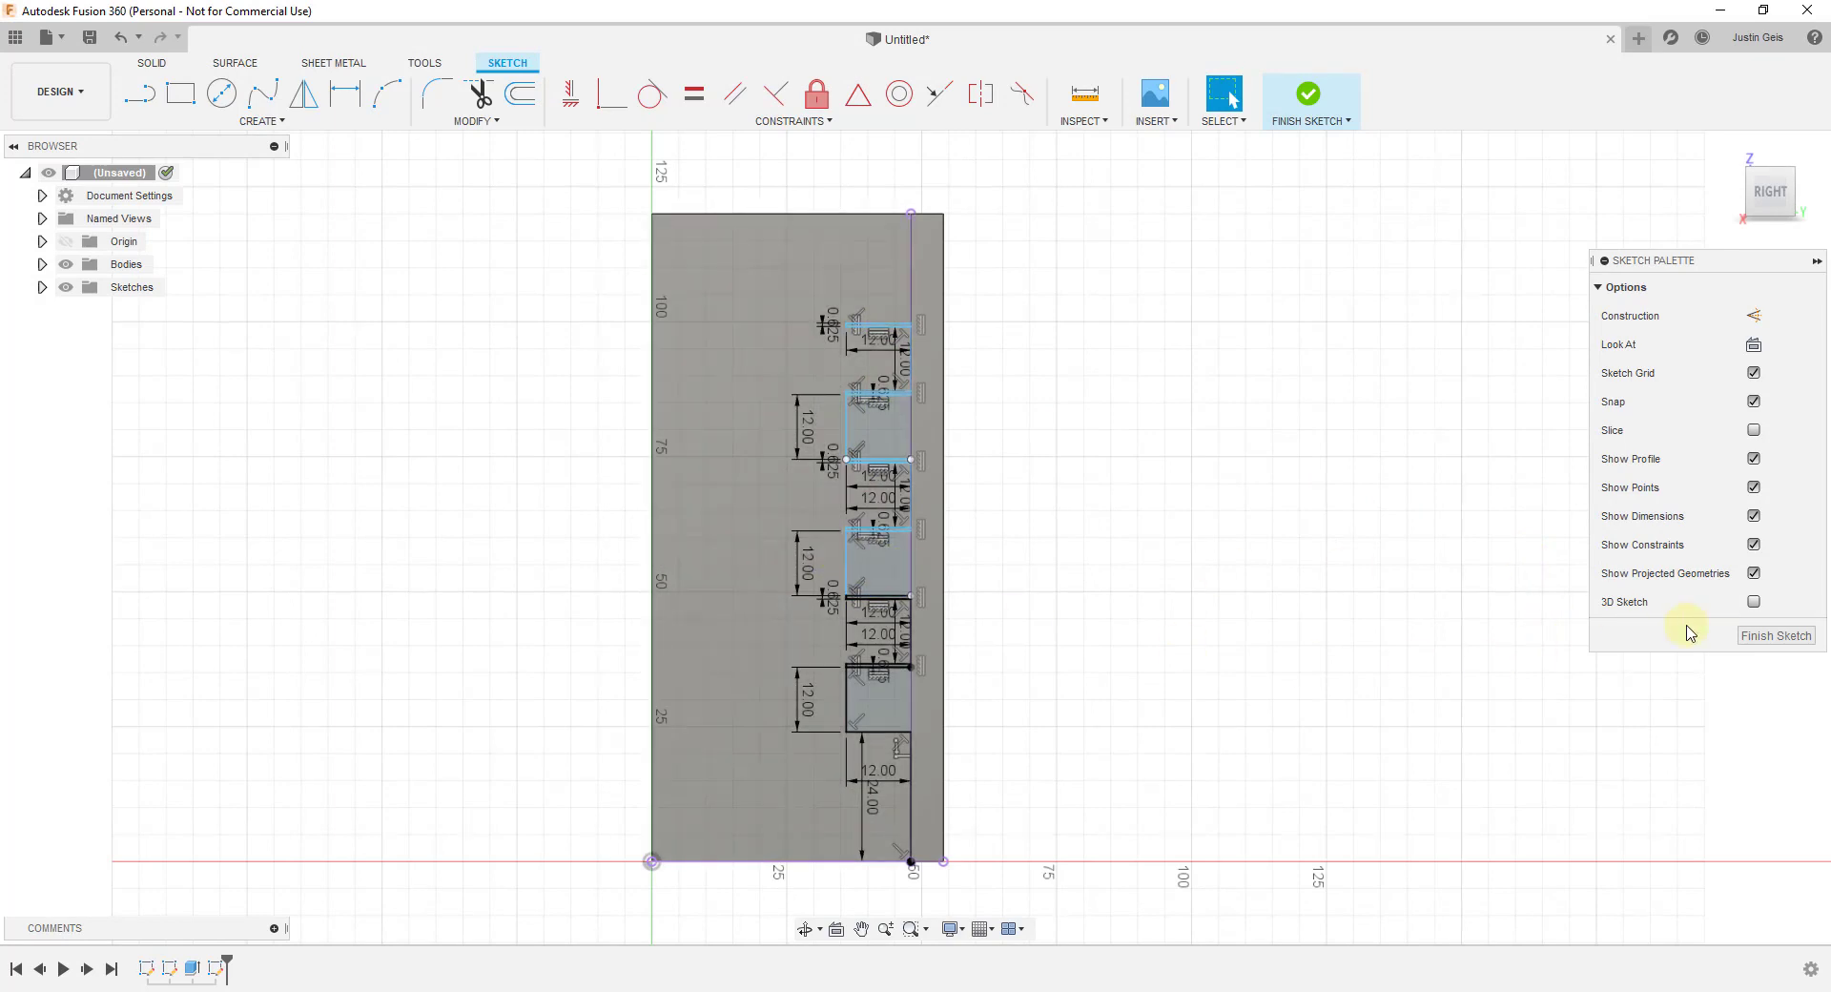
{"action": "left_click", "coordinate": [1775, 636]}
Extrude the three square box profiles 5/8 in using the New Component operation.
{"action": "scroll", "coordinate": [1084, 558], "scroll_direction": "down", "scroll_amount": 2}
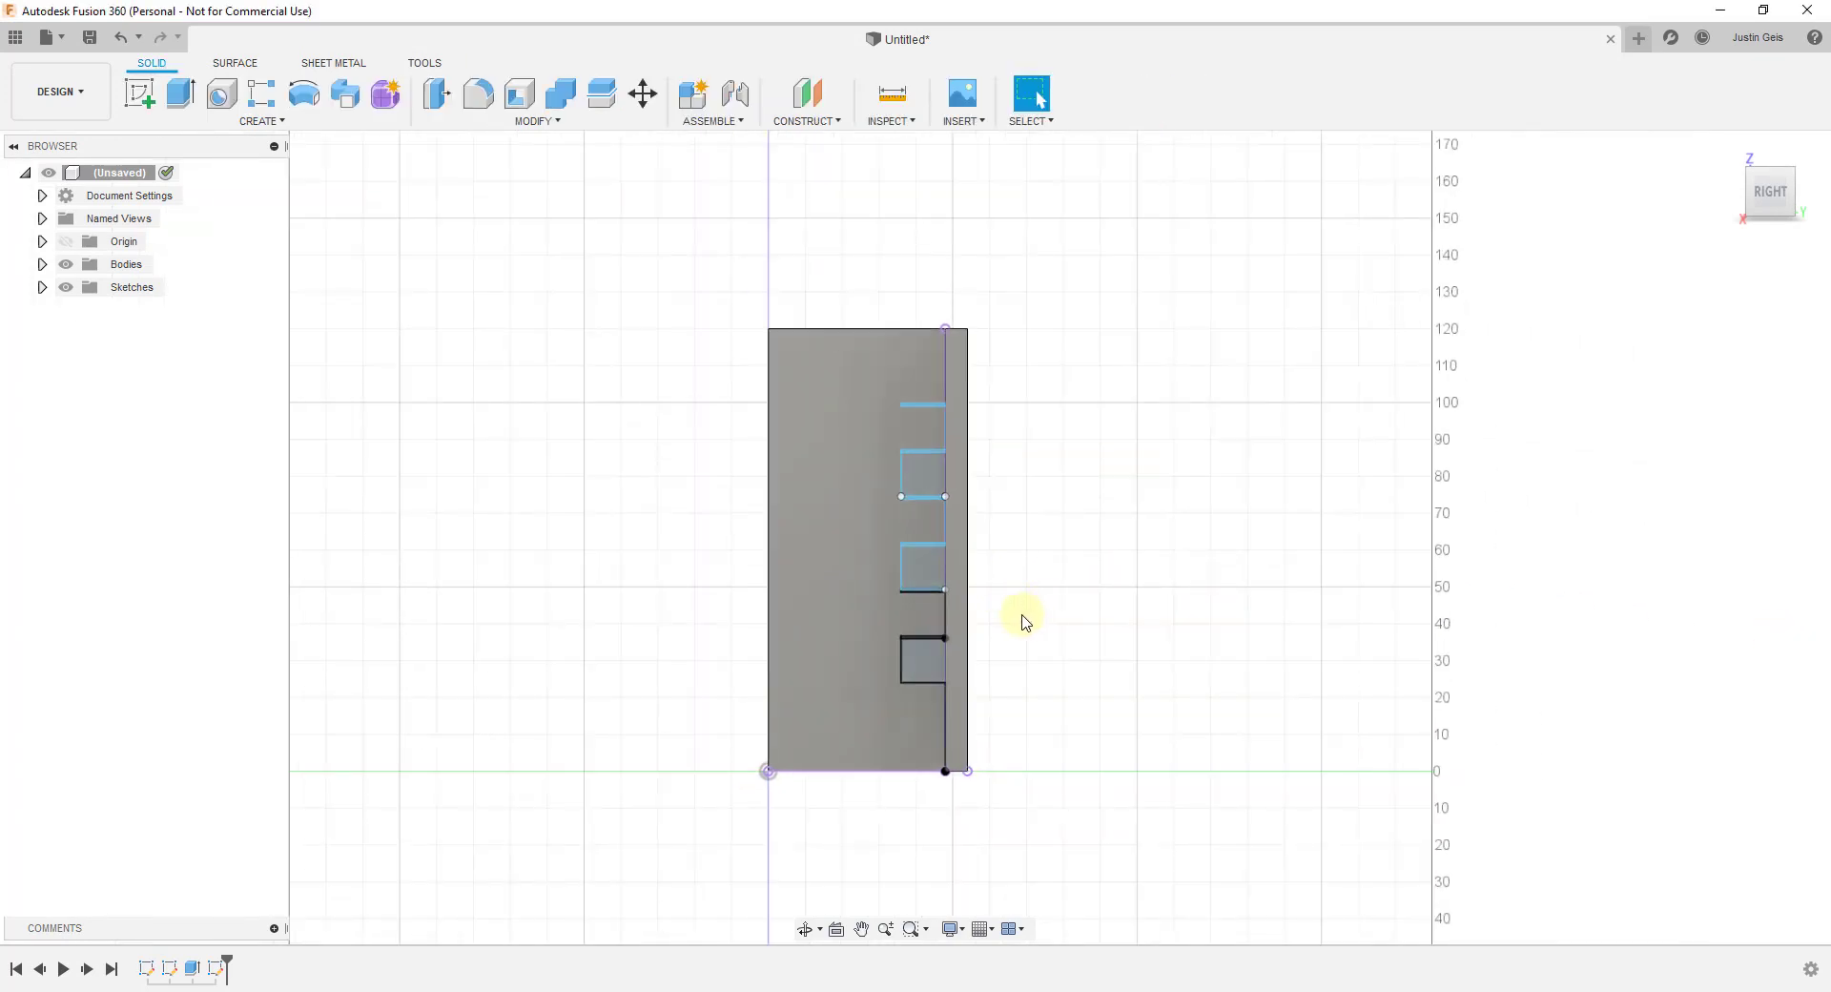
{"action": "middle_click_drag", "start_coordinate": [1002, 610], "coordinate": [940, 645], "text": "shift"}
{"action": "scroll", "coordinate": [862, 657], "scroll_direction": "up", "scroll_amount": 5}
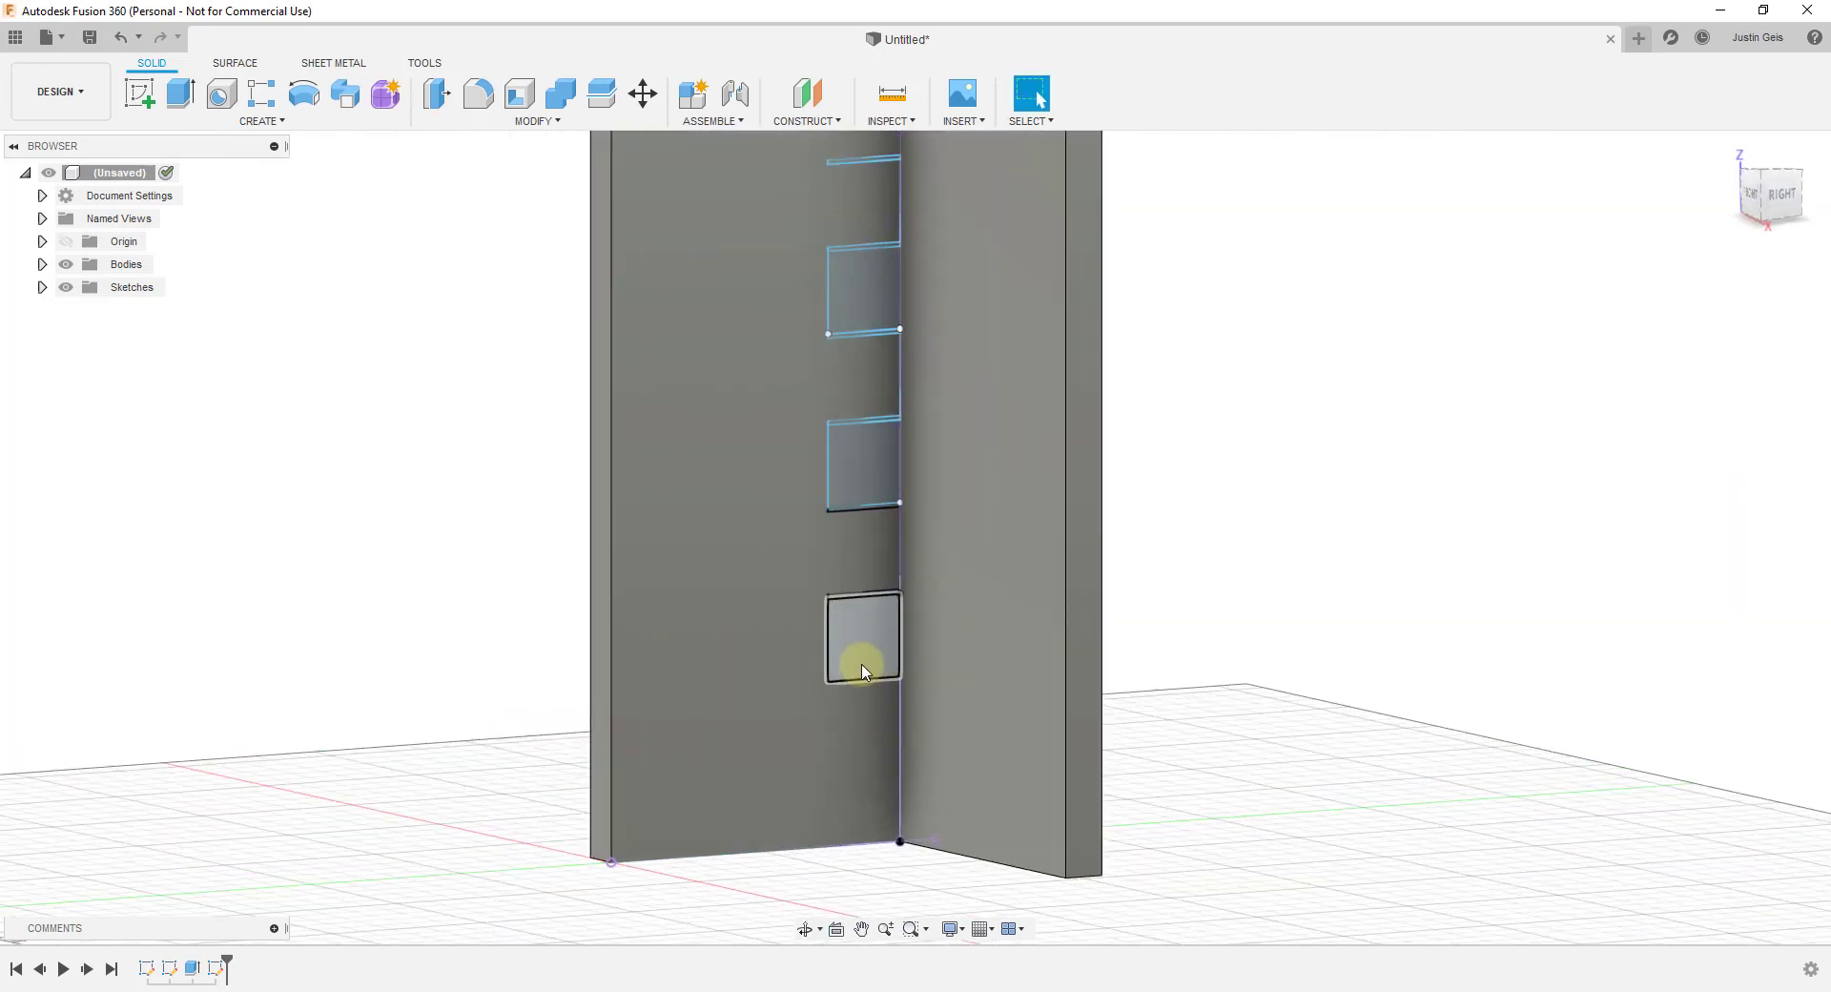
{"action": "left_click", "coordinate": [863, 656]}
{"action": "scroll", "coordinate": [863, 656], "scroll_direction": "down", "scroll_amount": 3}
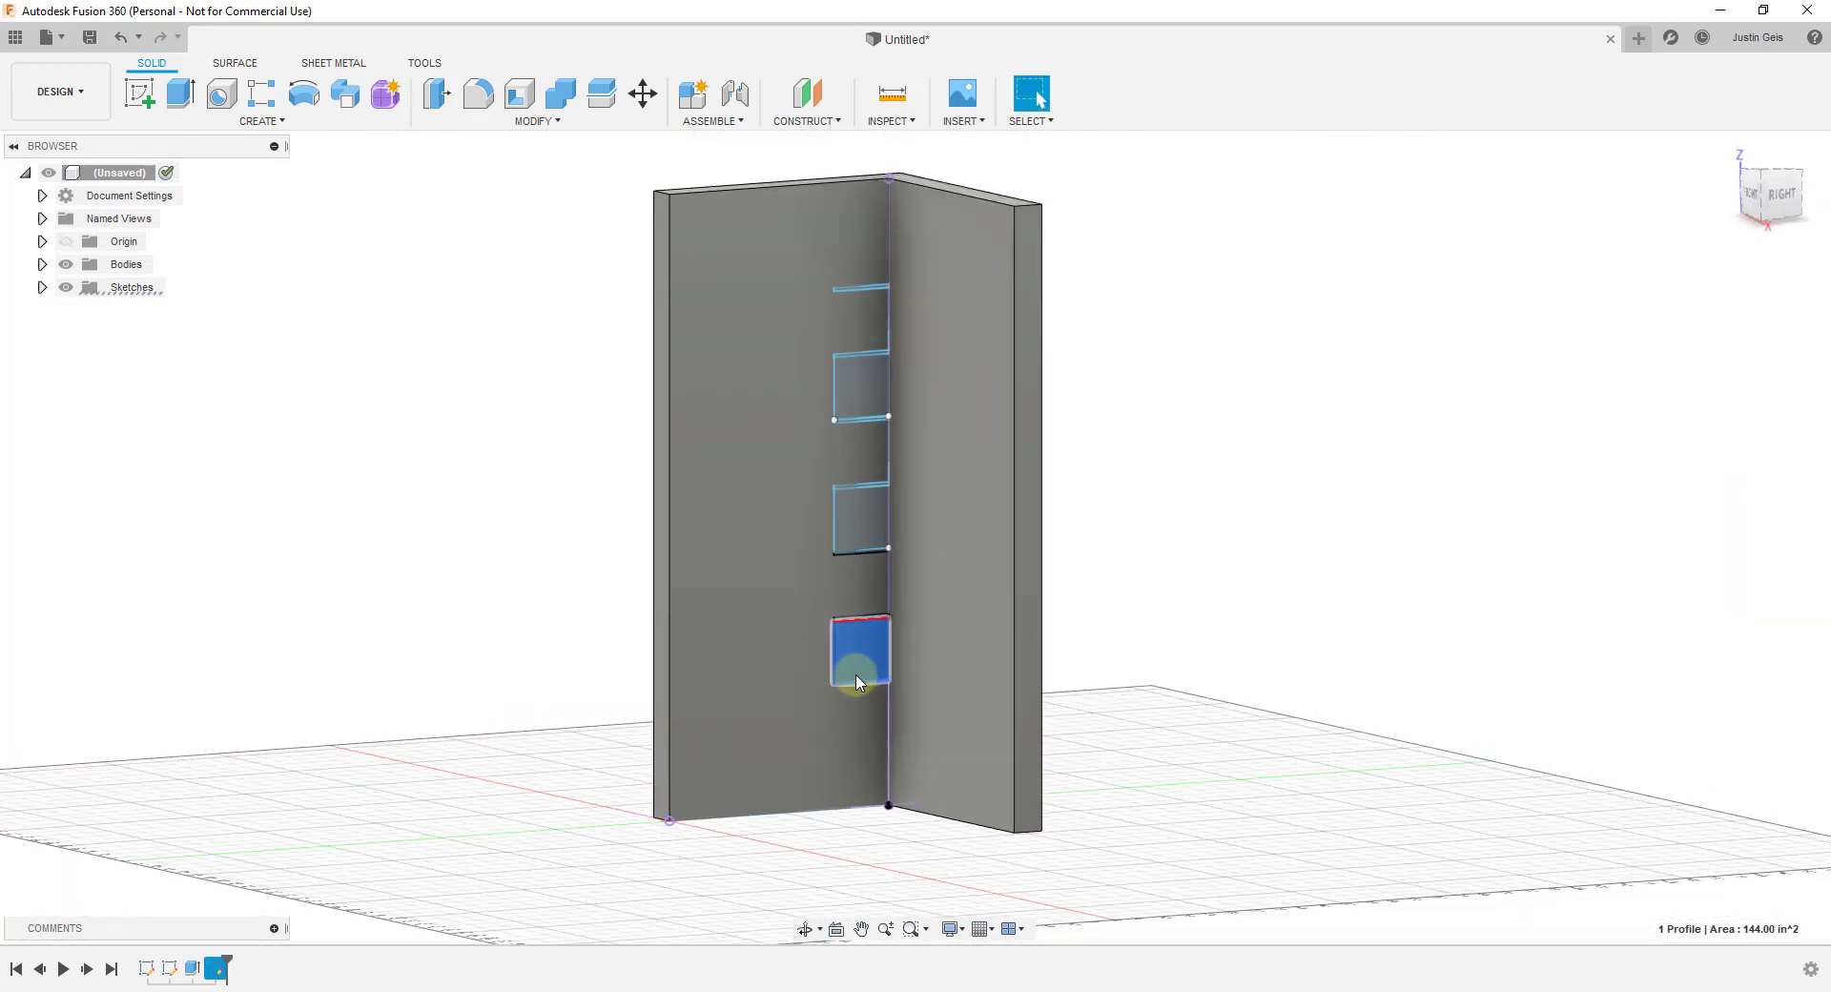
{"action": "left_click", "coordinate": [862, 553], "text": "shift"}
{"action": "left_click", "coordinate": [863, 439], "text": "shift"}
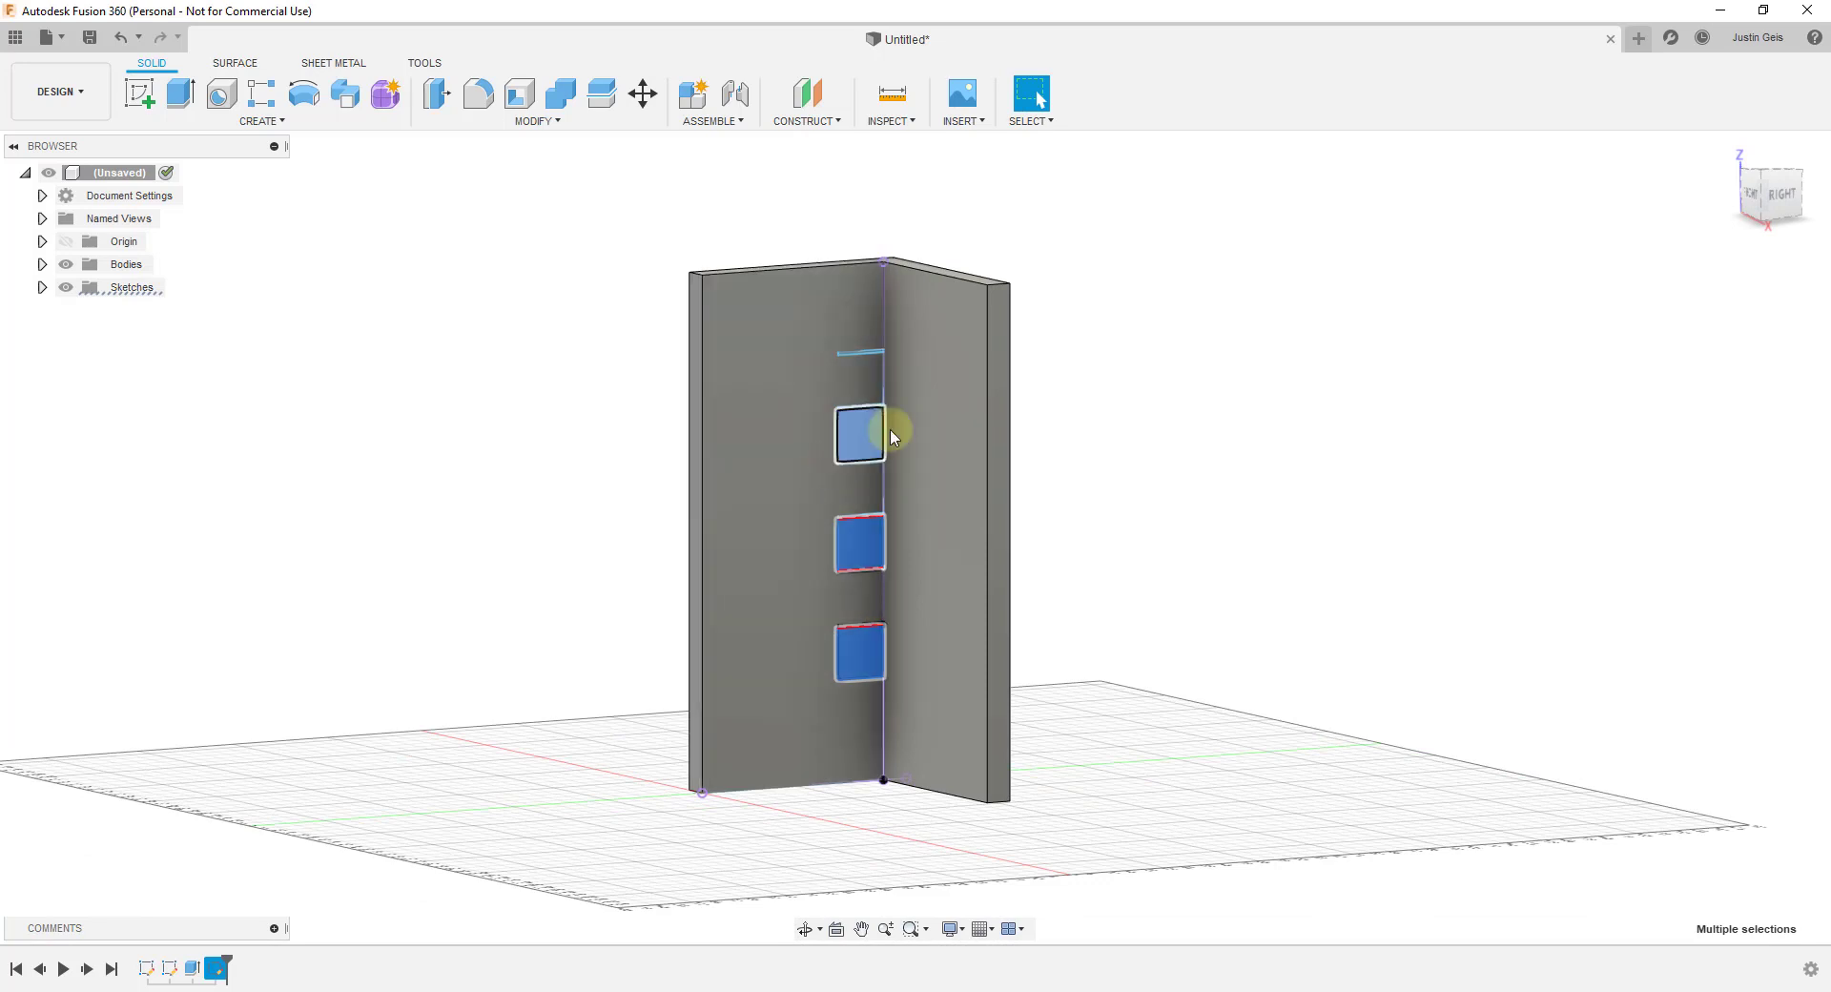
{"action": "scroll", "coordinate": [889, 436], "scroll_direction": "up", "scroll_amount": 2}
{"action": "key", "text": "e"}
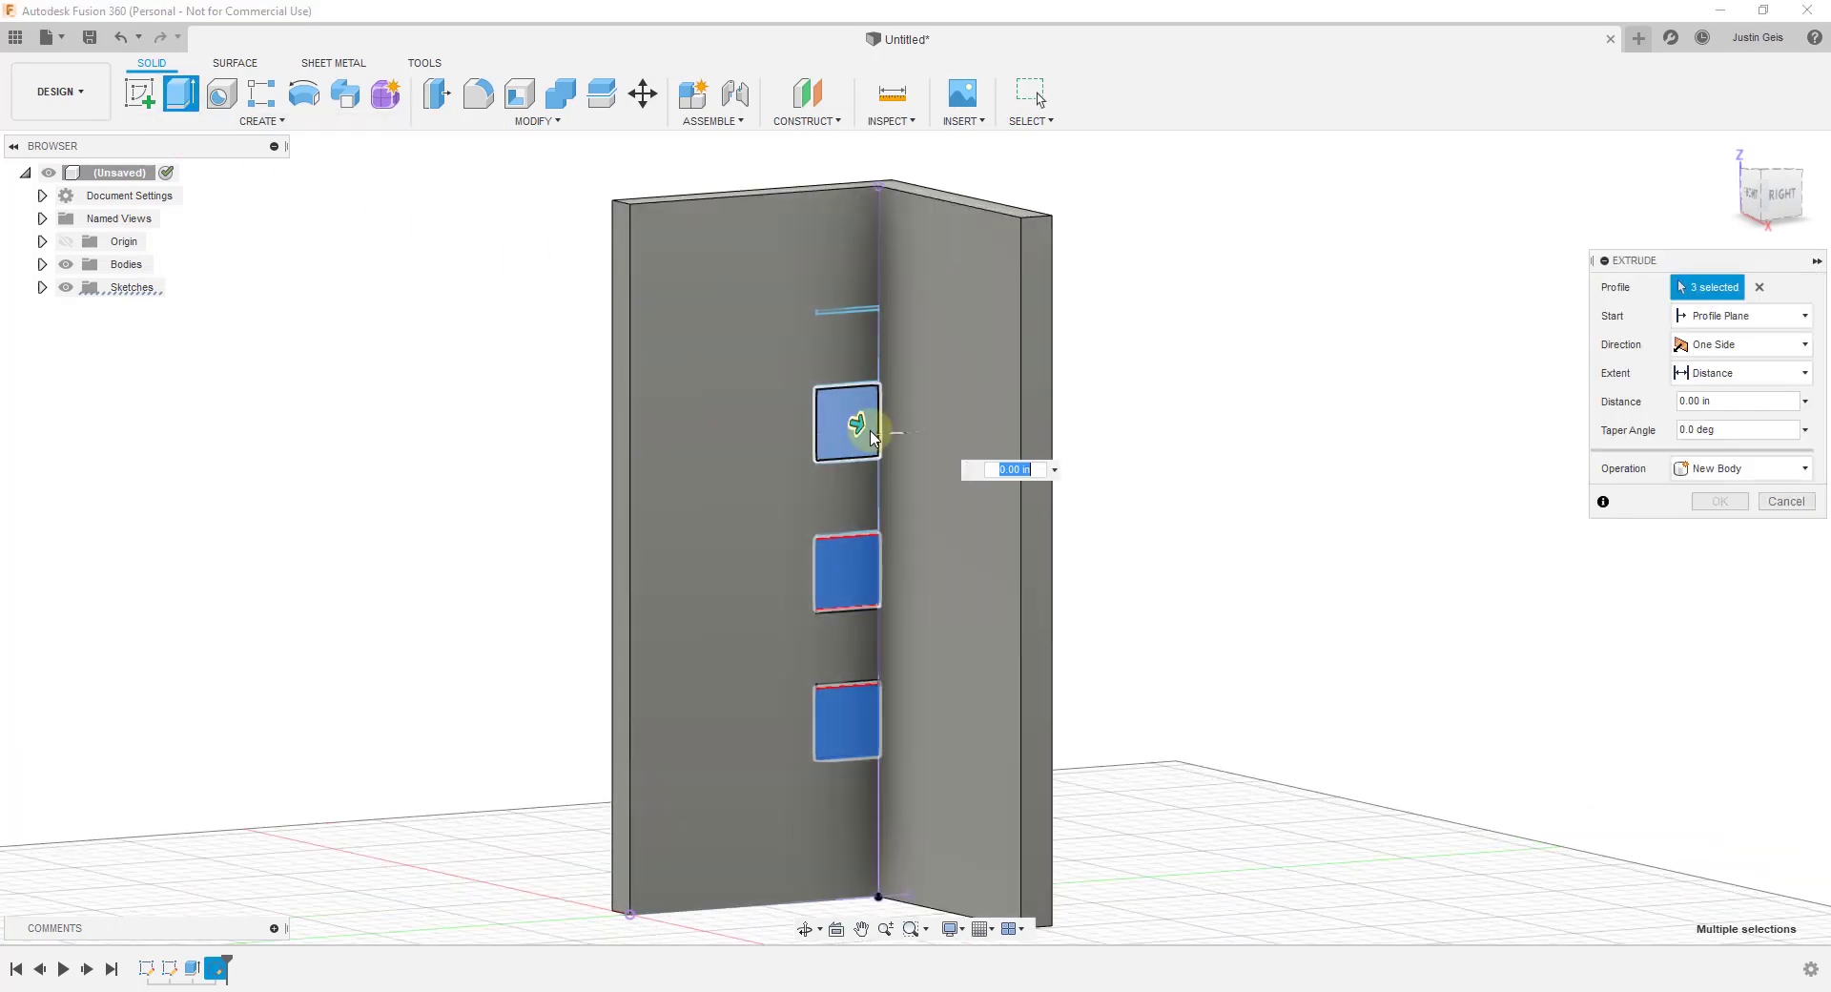
{"action": "type", "text": "5/8"}
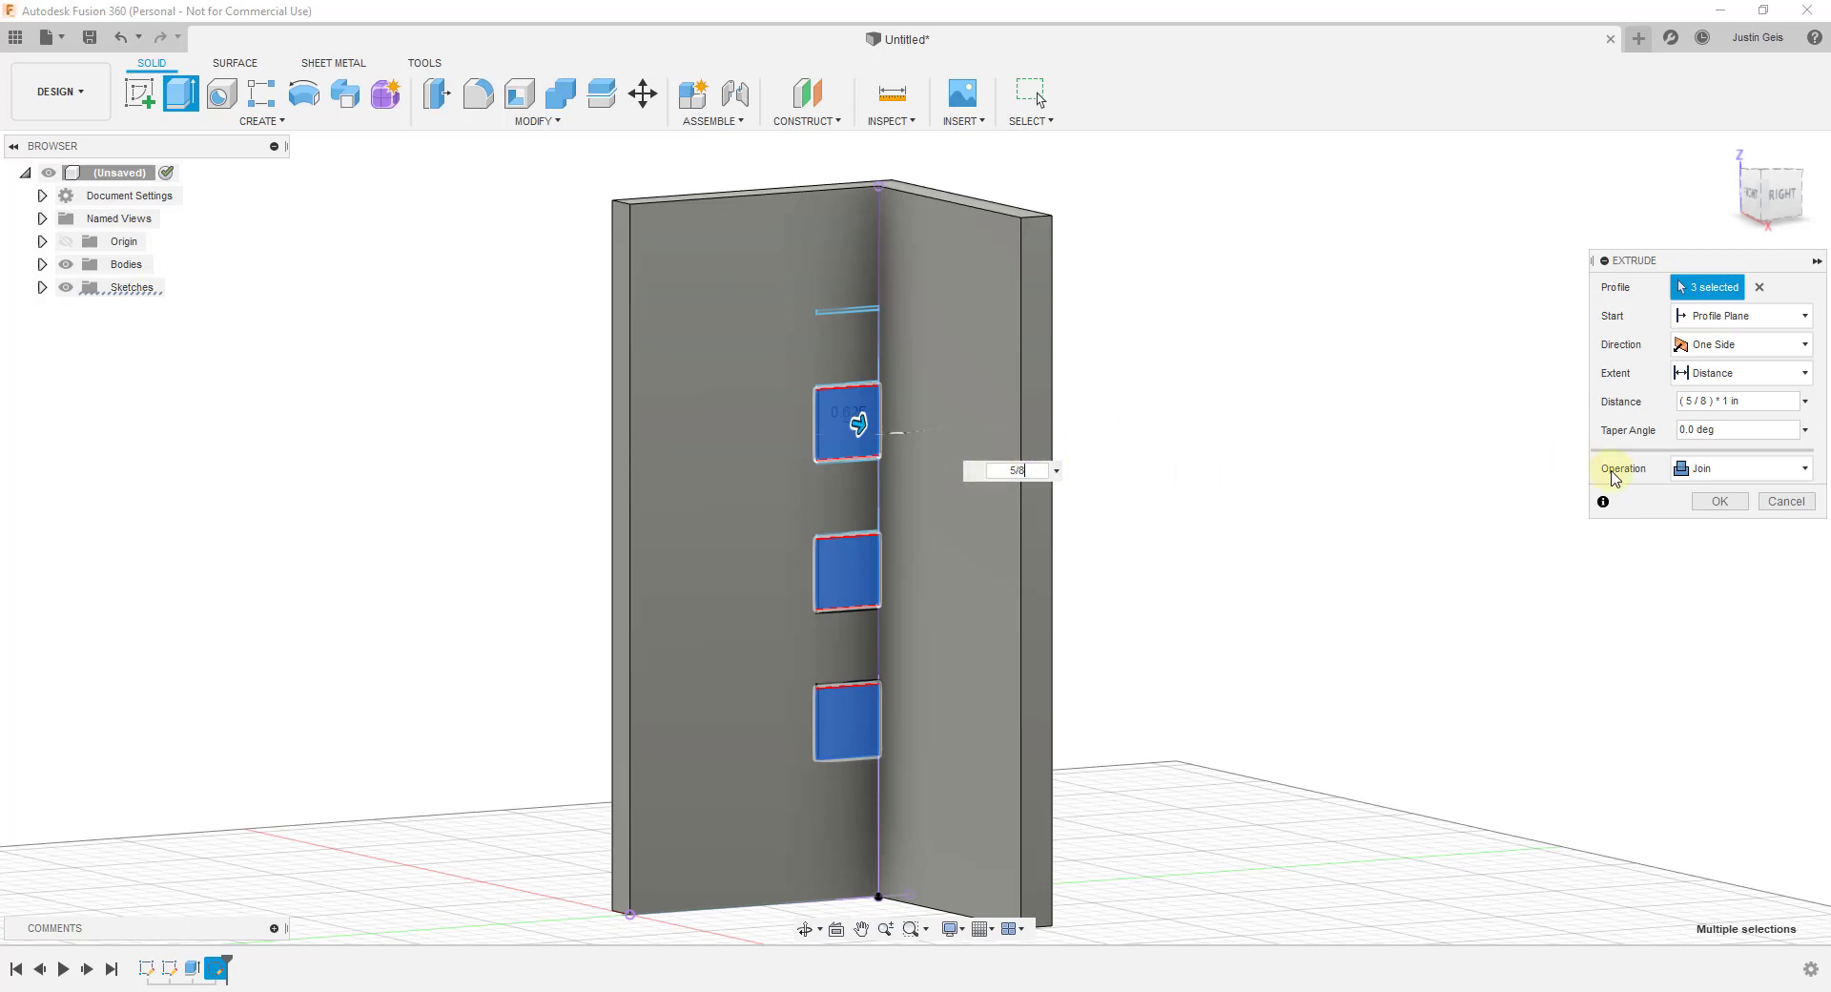
{"action": "left_click", "coordinate": [1721, 471]}
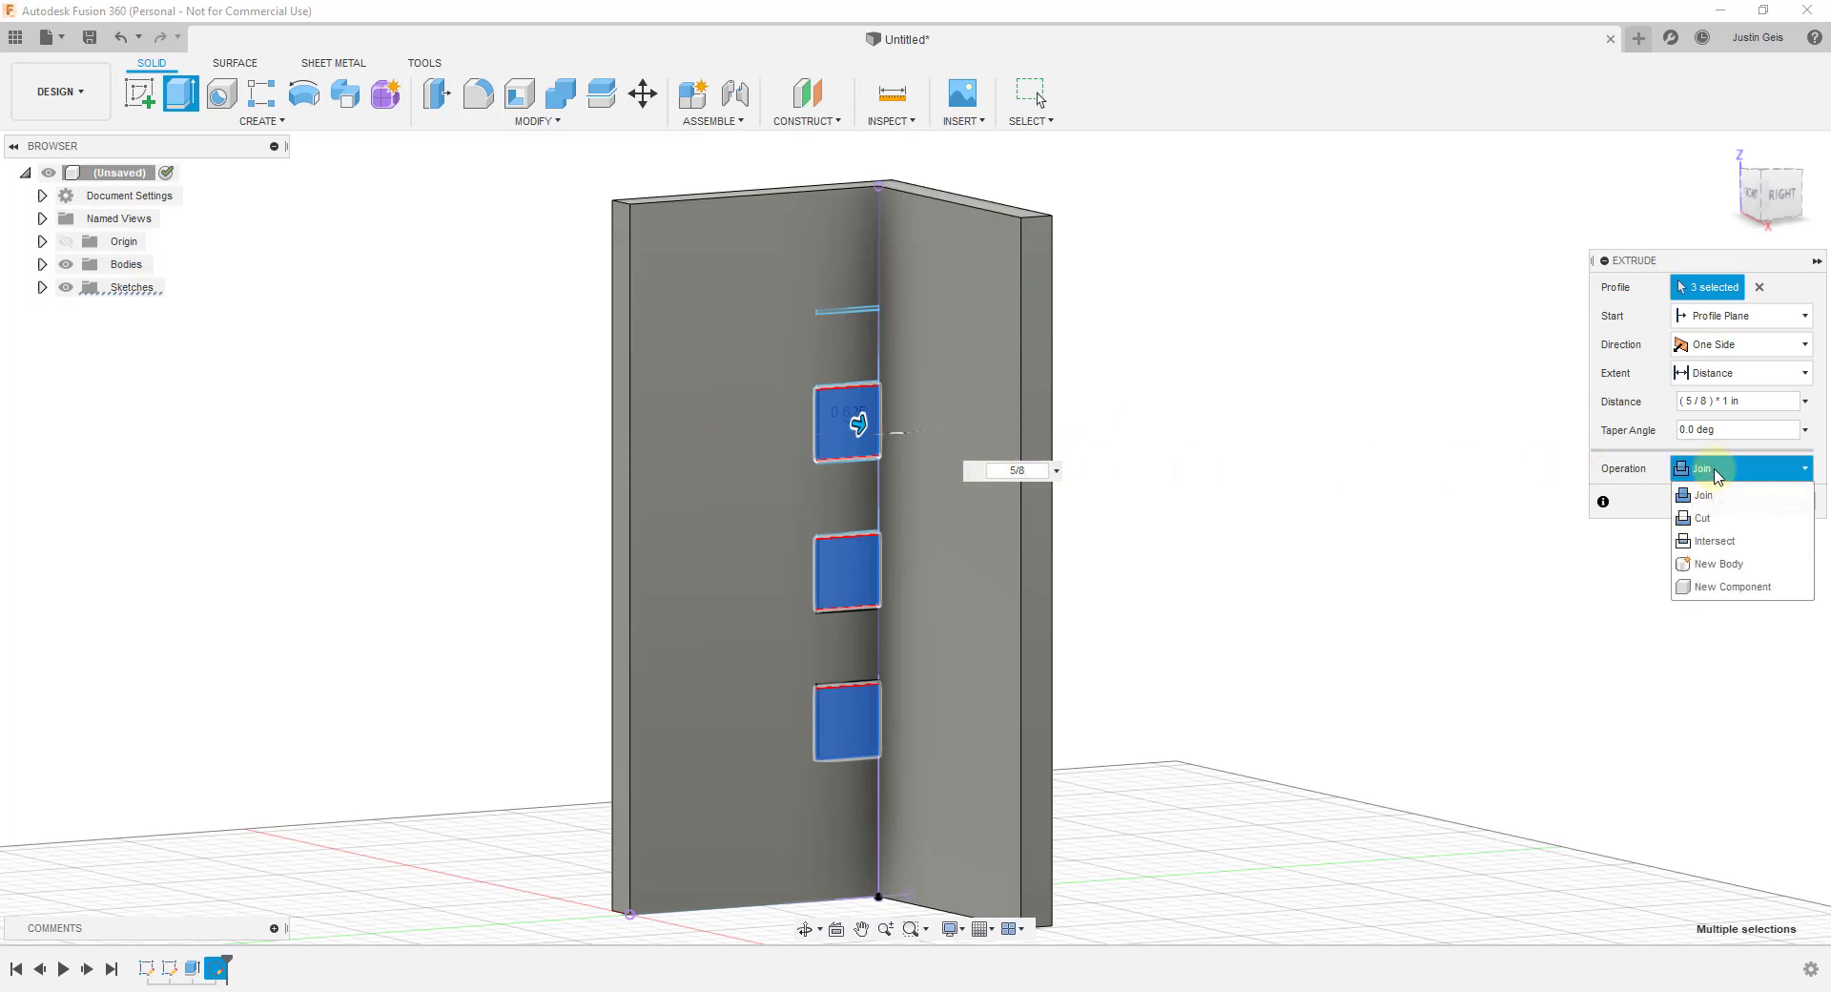
{"action": "left_click", "coordinate": [1733, 586]}
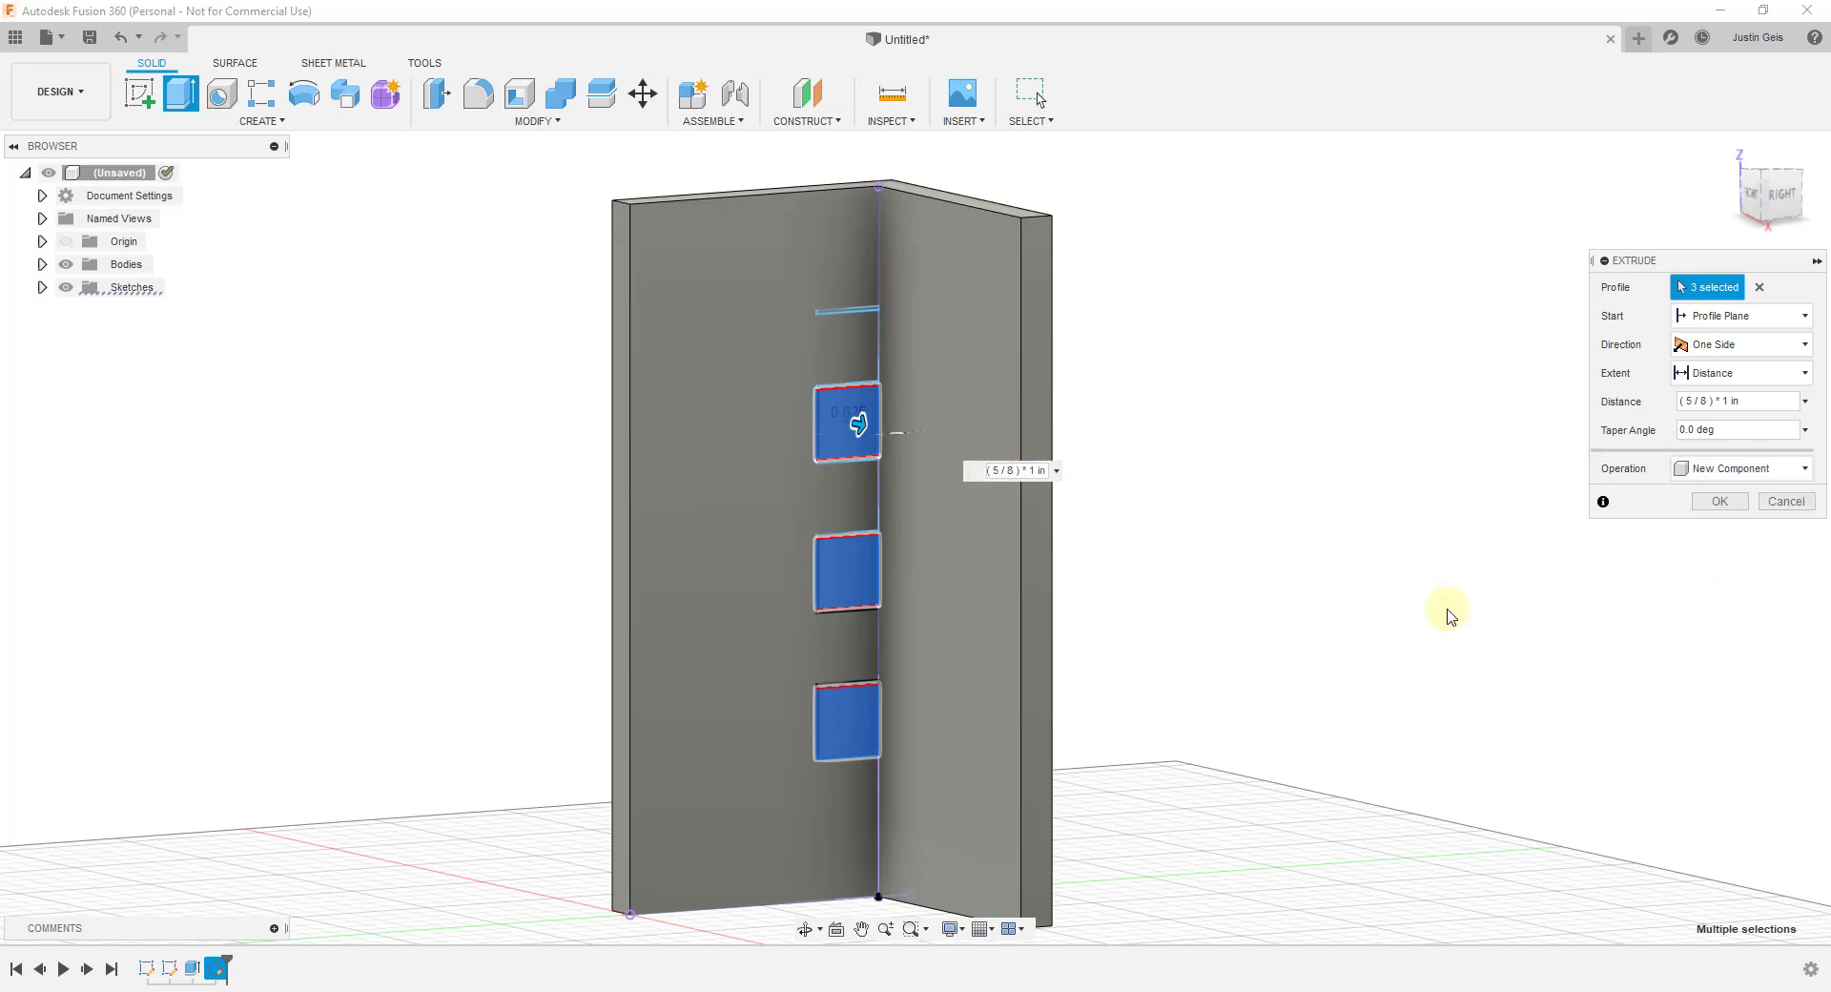
{"action": "left_click", "coordinate": [1720, 500]}
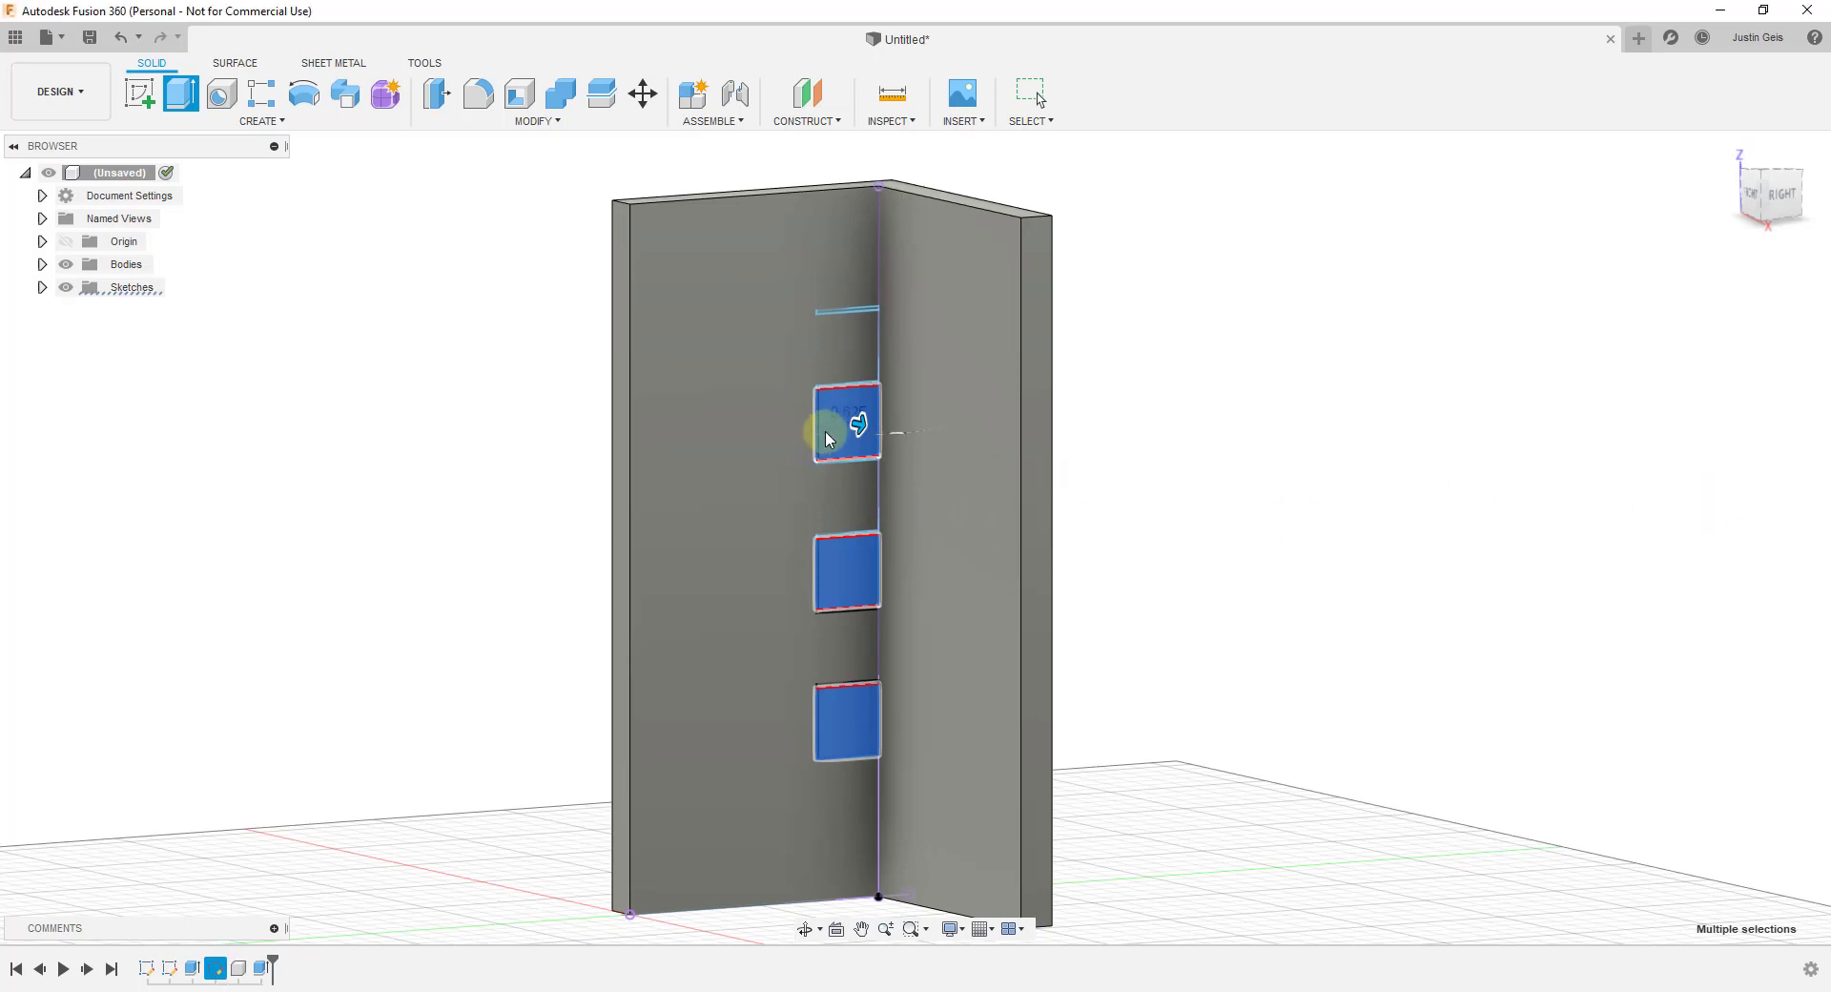
Turn the visibility of Sketch3 back on so its remaining shelf profiles can be used.
{"action": "scroll", "coordinate": [829, 428], "scroll_direction": "up", "scroll_amount": 5}
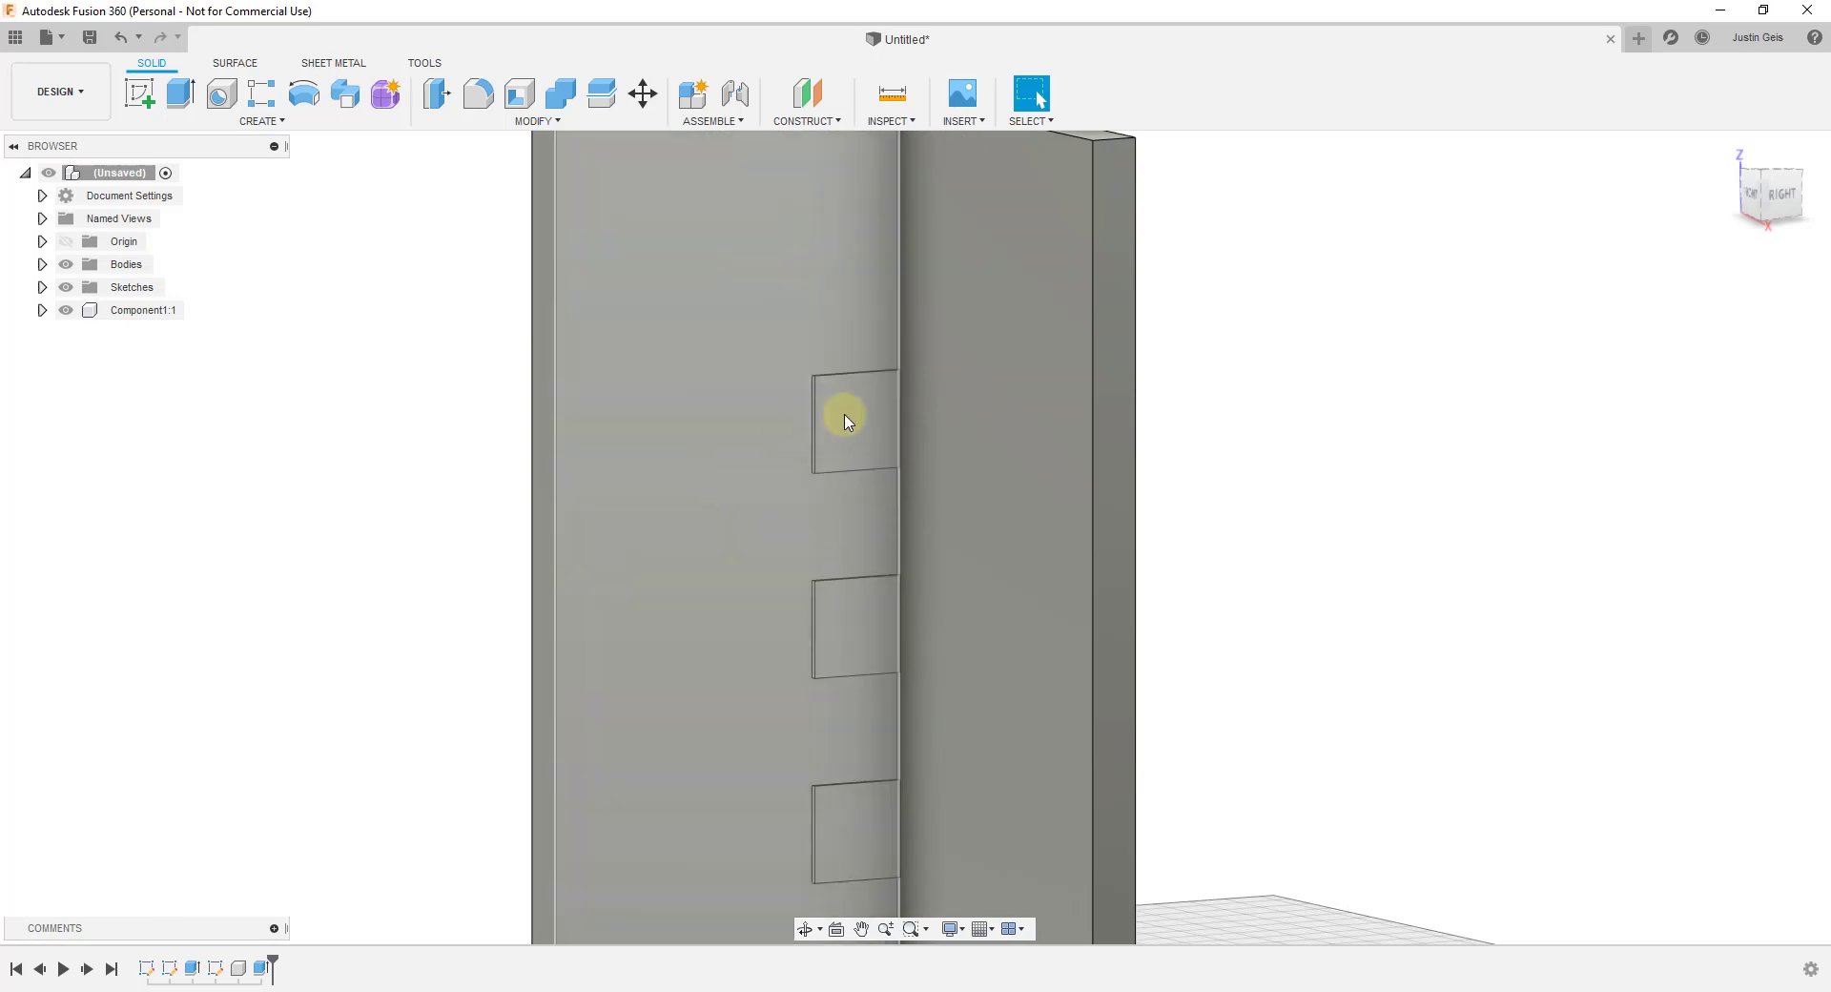
{"action": "scroll", "coordinate": [832, 494], "scroll_direction": "down", "scroll_amount": 5}
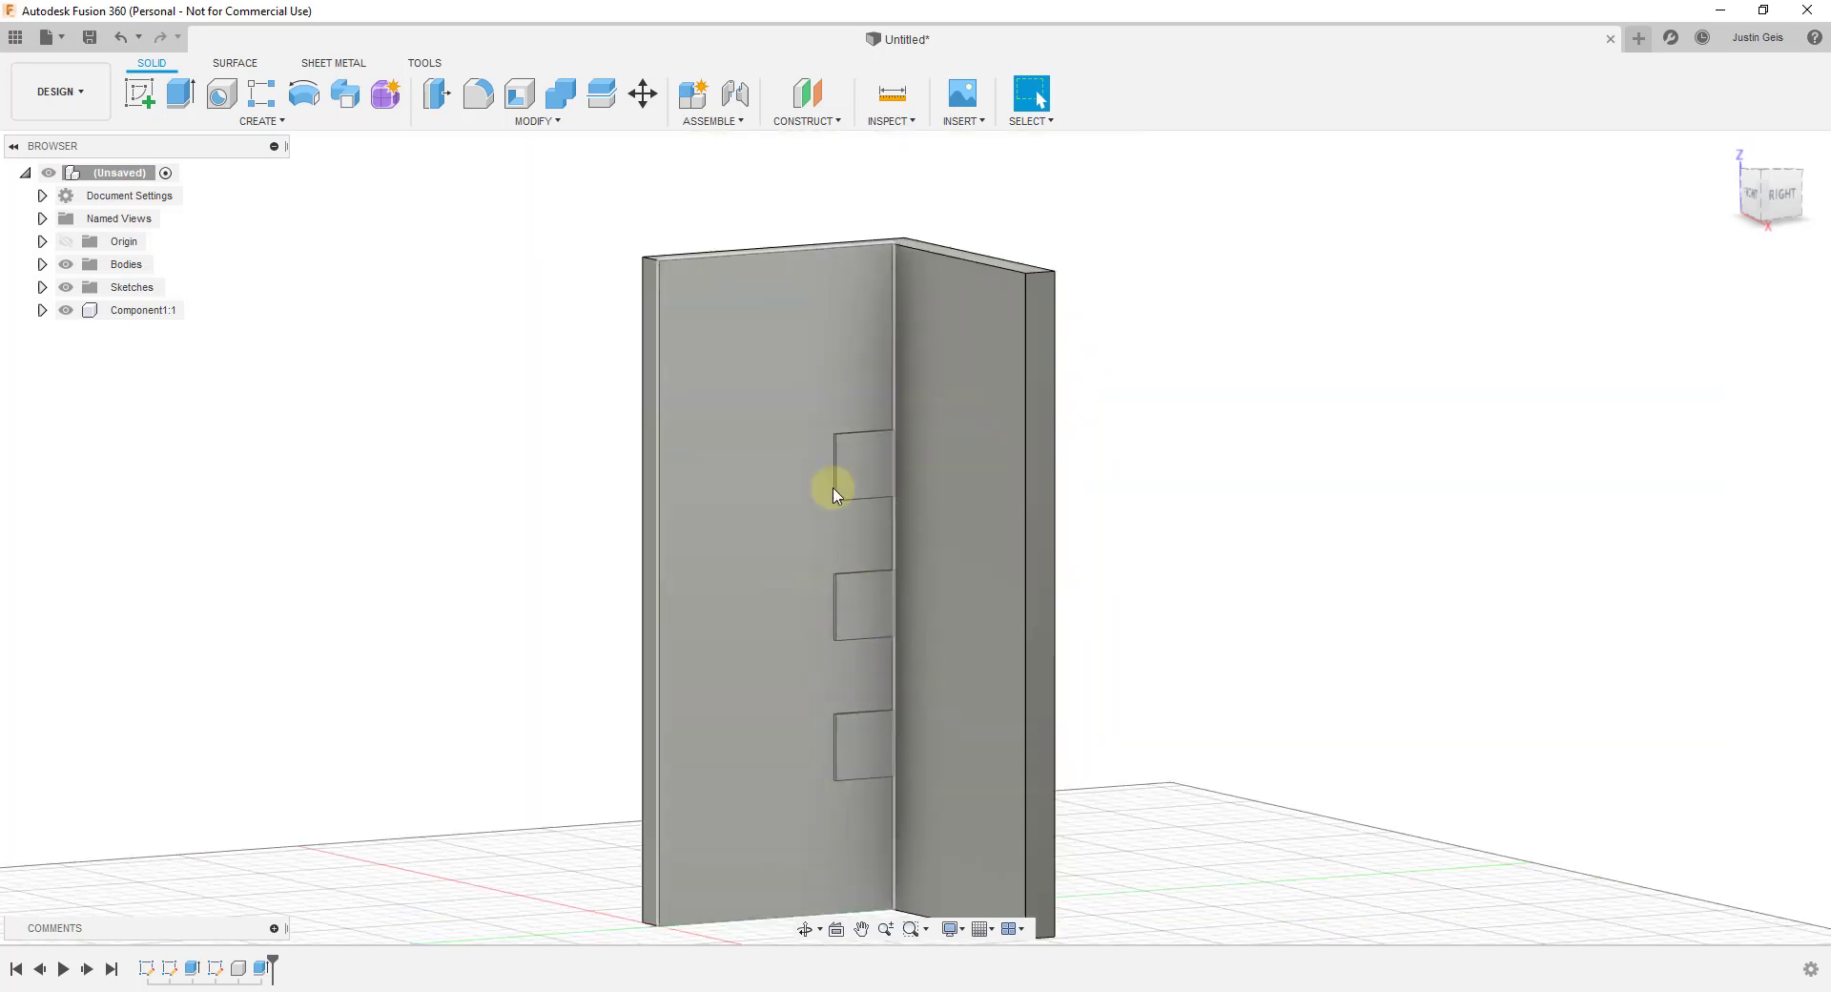
{"action": "left_click", "coordinate": [43, 287]}
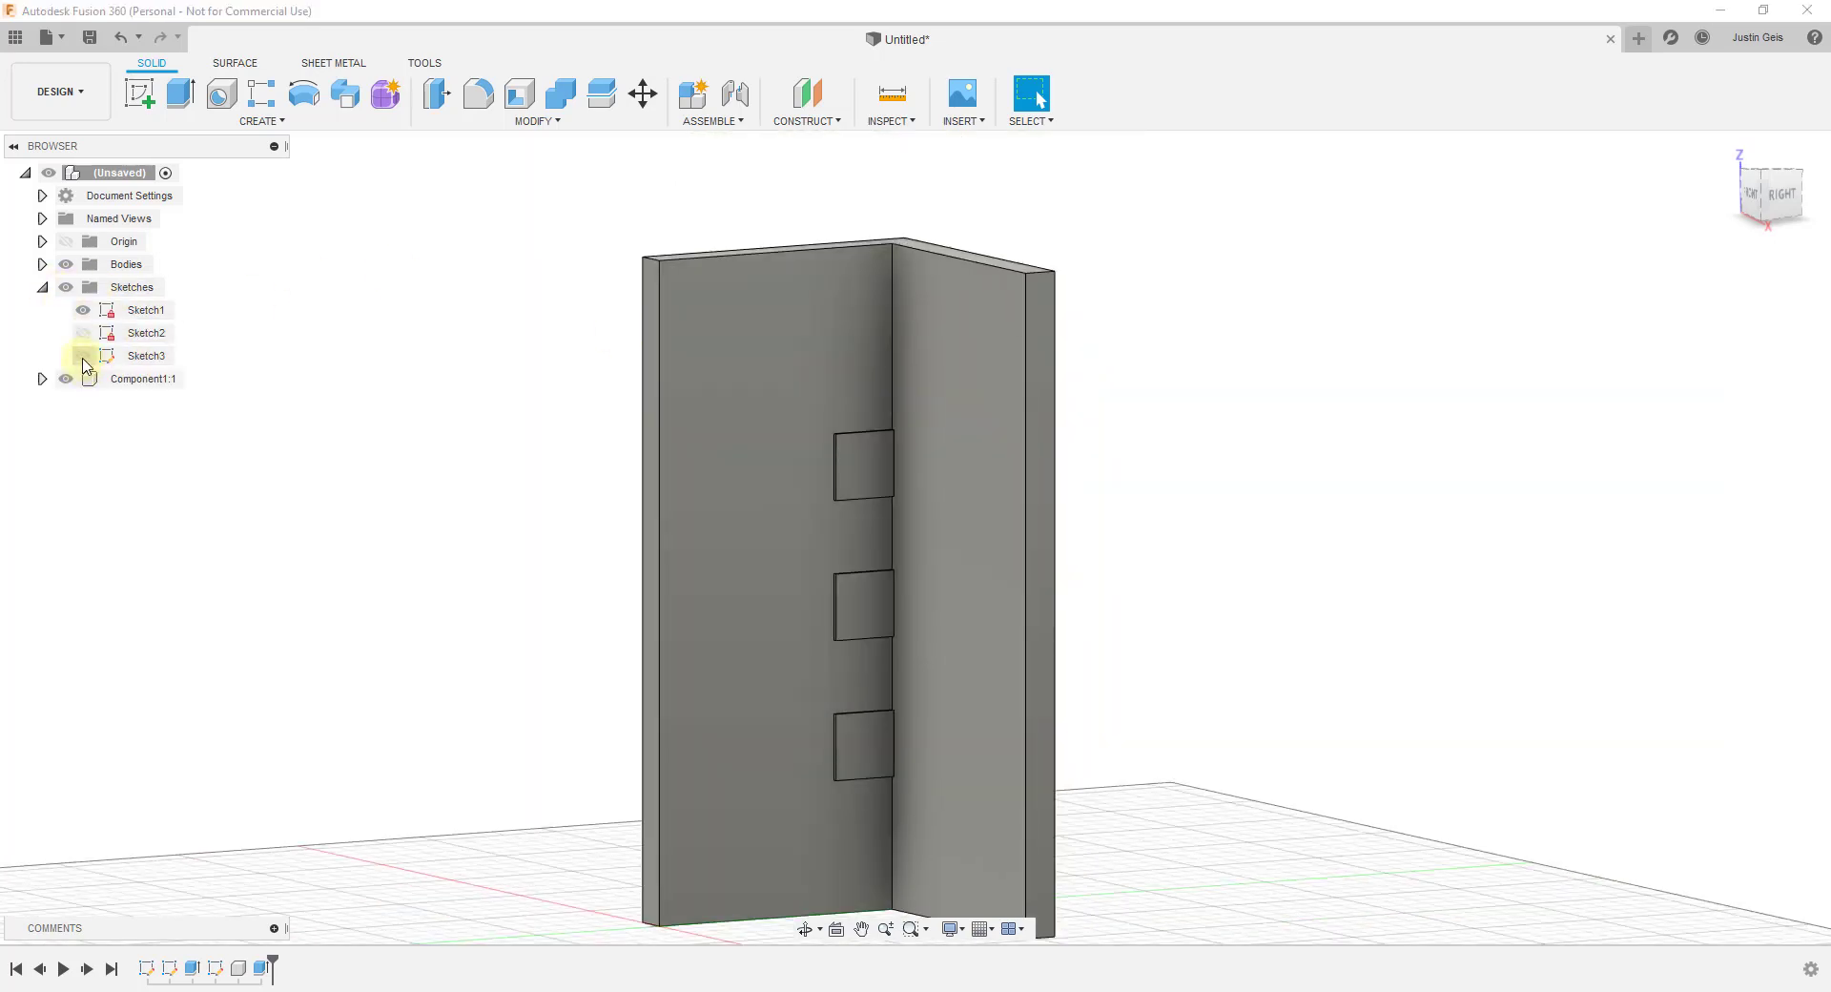
{"action": "left_click", "coordinate": [83, 355]}
{"action": "scroll", "coordinate": [887, 368], "scroll_direction": "up", "scroll_amount": 4}
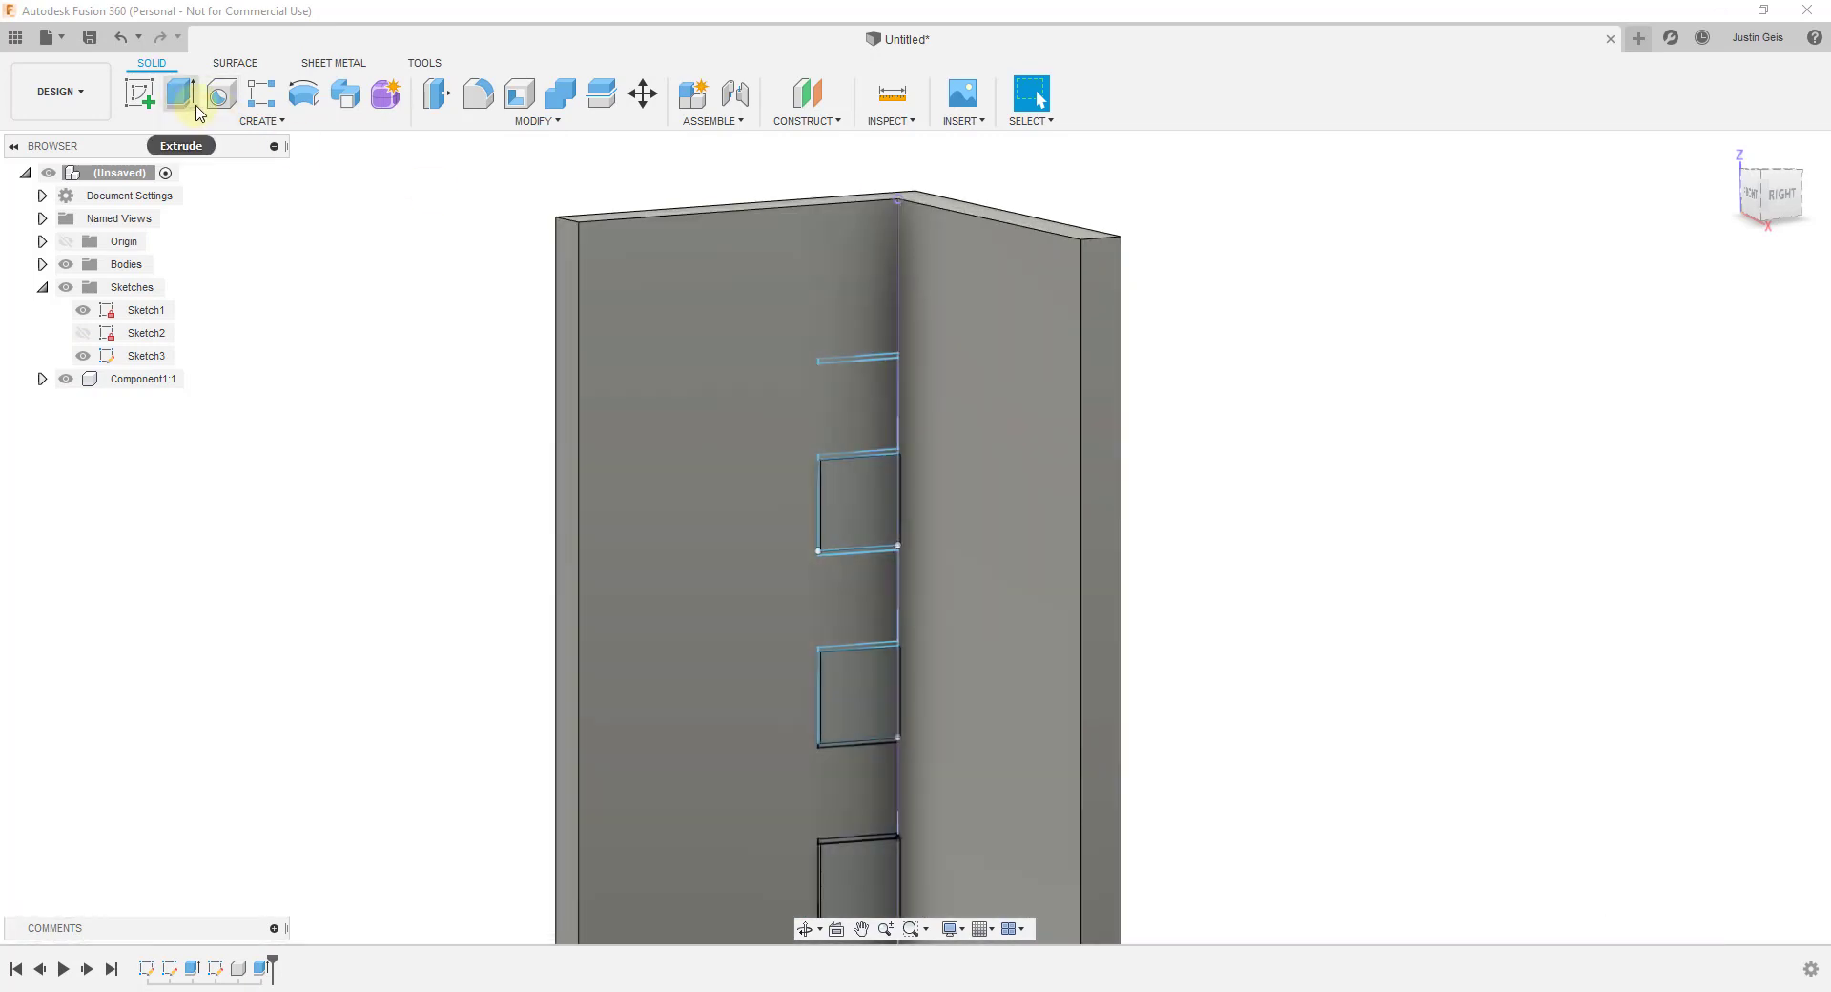
Extrude the six thin shelf profiles of Sketch3 12 in out from the wall using the New Component operation.
{"action": "scroll", "coordinate": [878, 360], "scroll_direction": "up", "scroll_amount": 2}
{"action": "scroll", "coordinate": [868, 362], "scroll_direction": "up", "scroll_amount": 4}
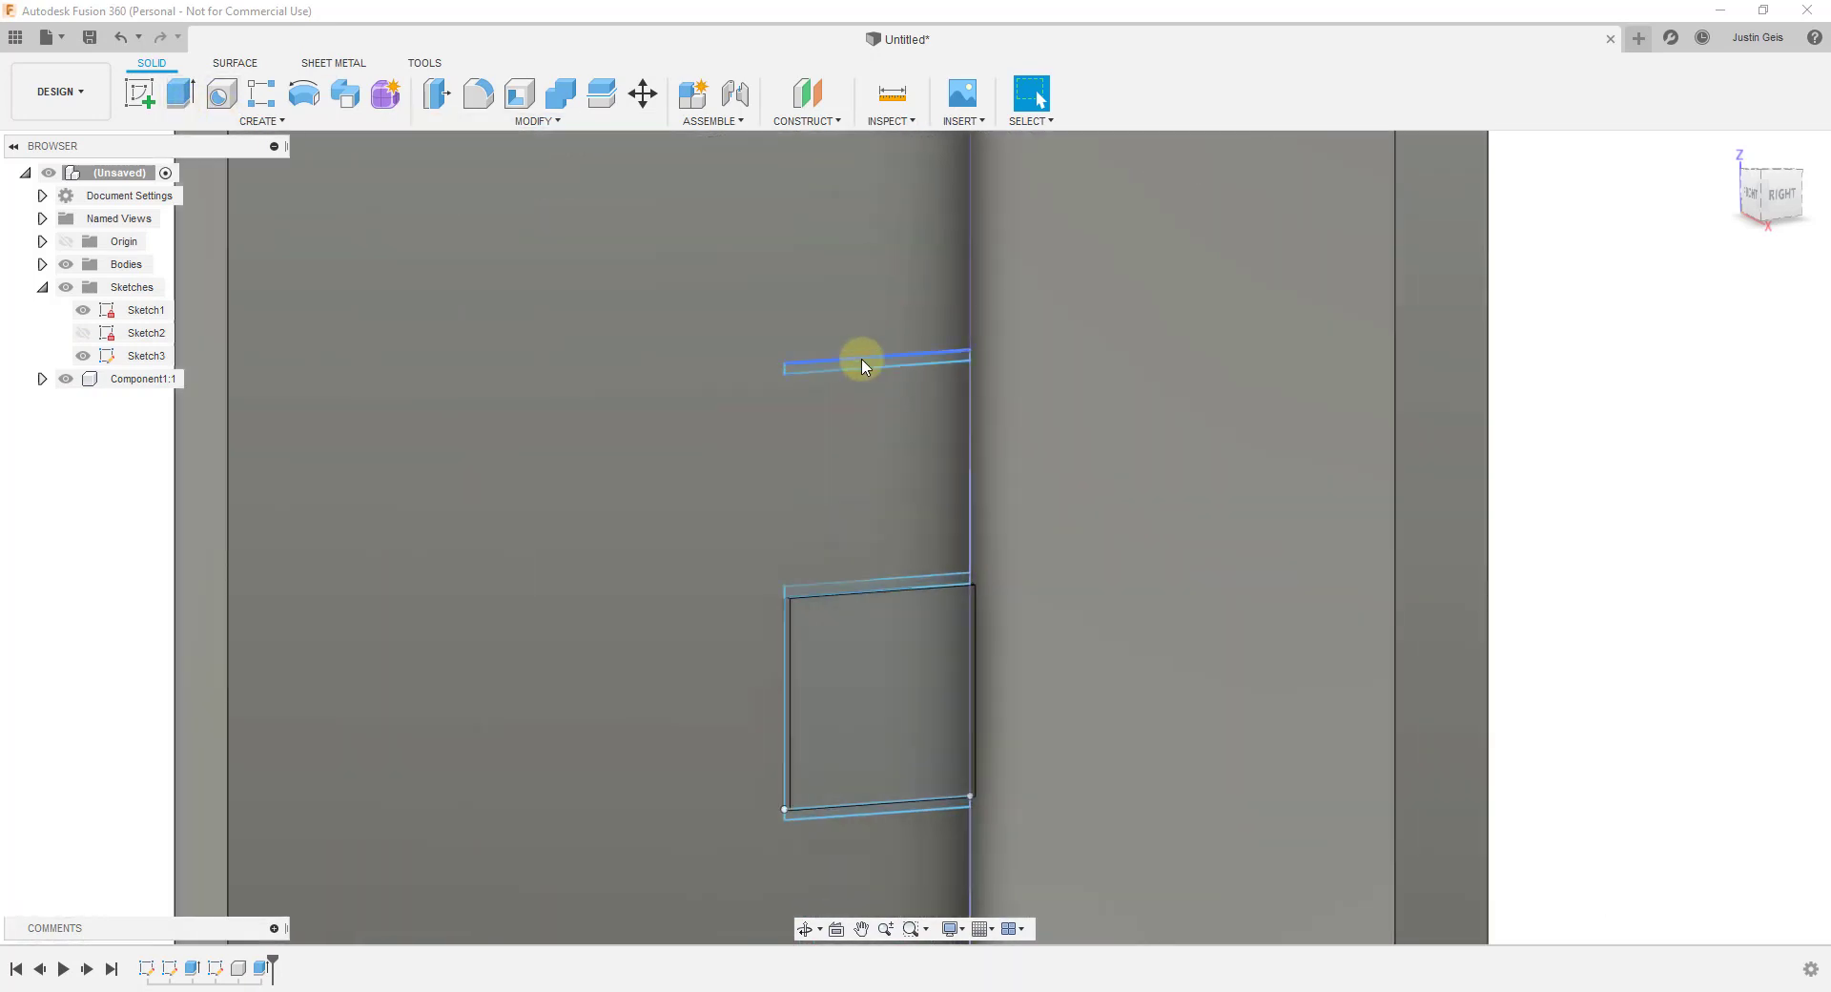
{"action": "left_click", "coordinate": [855, 370]}
{"action": "scroll", "coordinate": [858, 496], "scroll_direction": "up", "scroll_amount": 1}
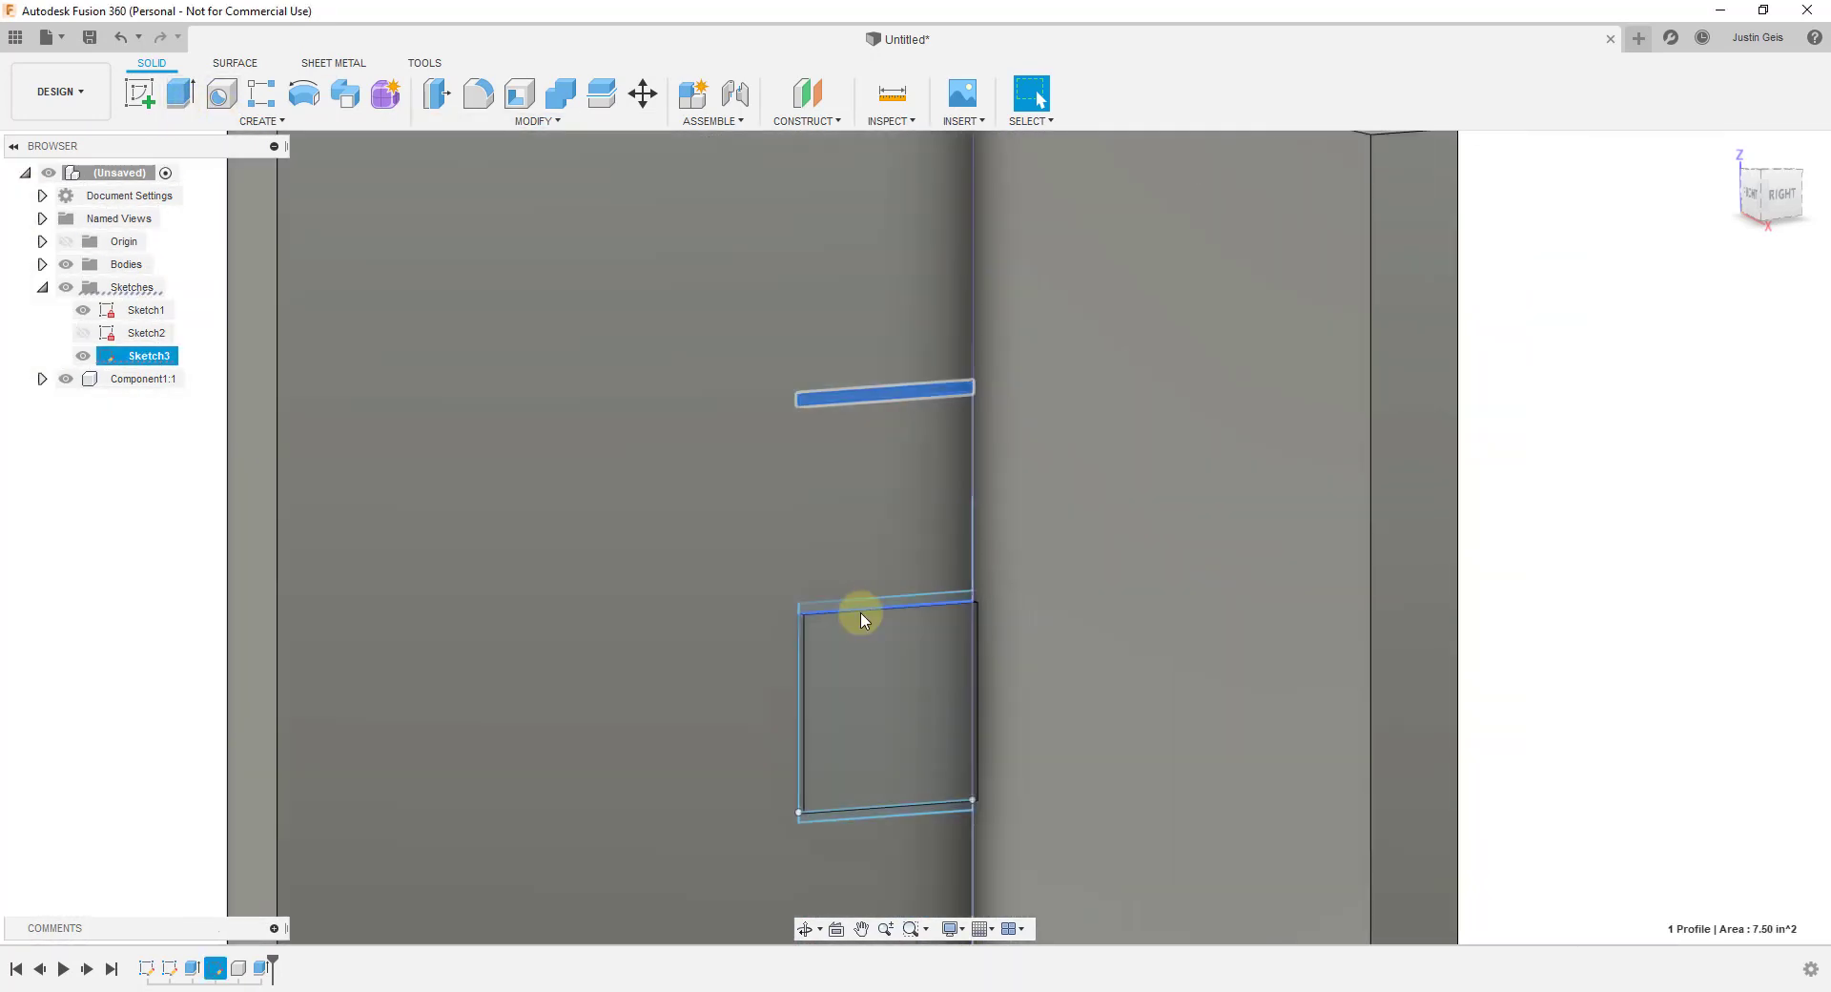
{"action": "left_click", "coordinate": [849, 607], "text": "shift"}
{"action": "scroll", "coordinate": [834, 605], "scroll_direction": "down", "scroll_amount": 5}
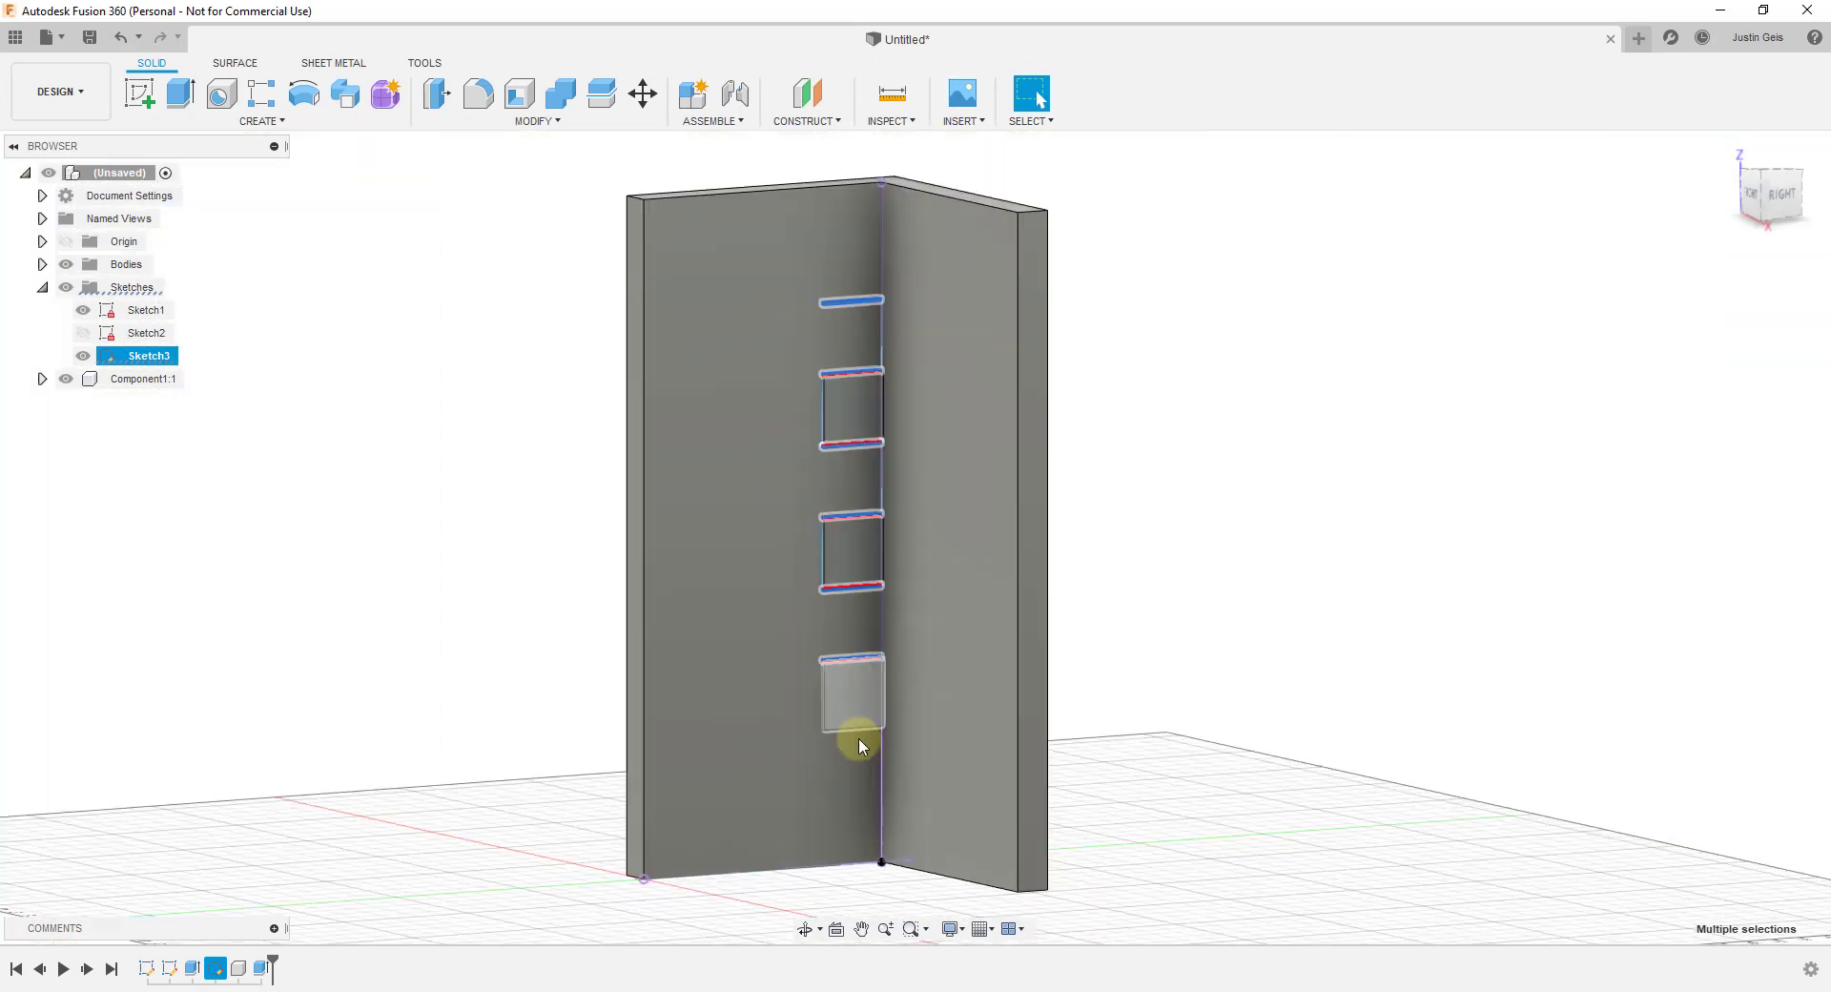
{"action": "scroll", "coordinate": [878, 324], "scroll_direction": "up", "scroll_amount": 2}
{"action": "left_click", "coordinate": [181, 92]}
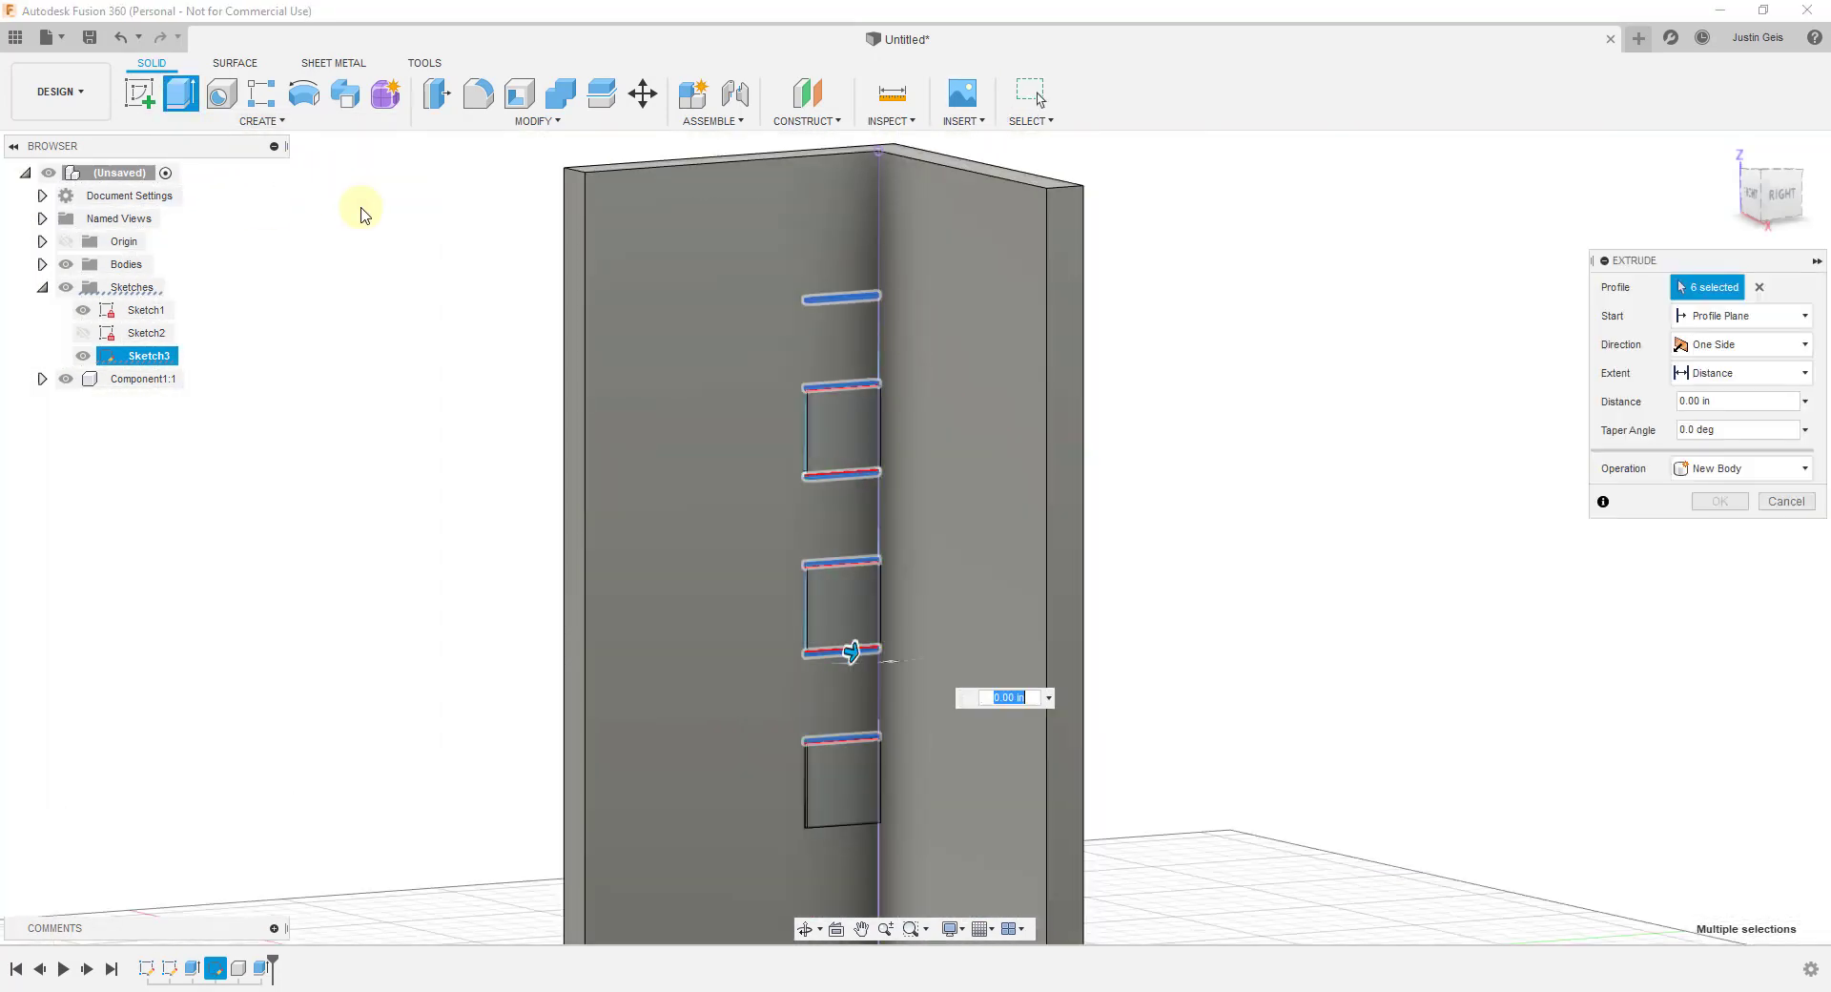
{"action": "type", "text": "12"}
{"action": "key", "text": "Return"}
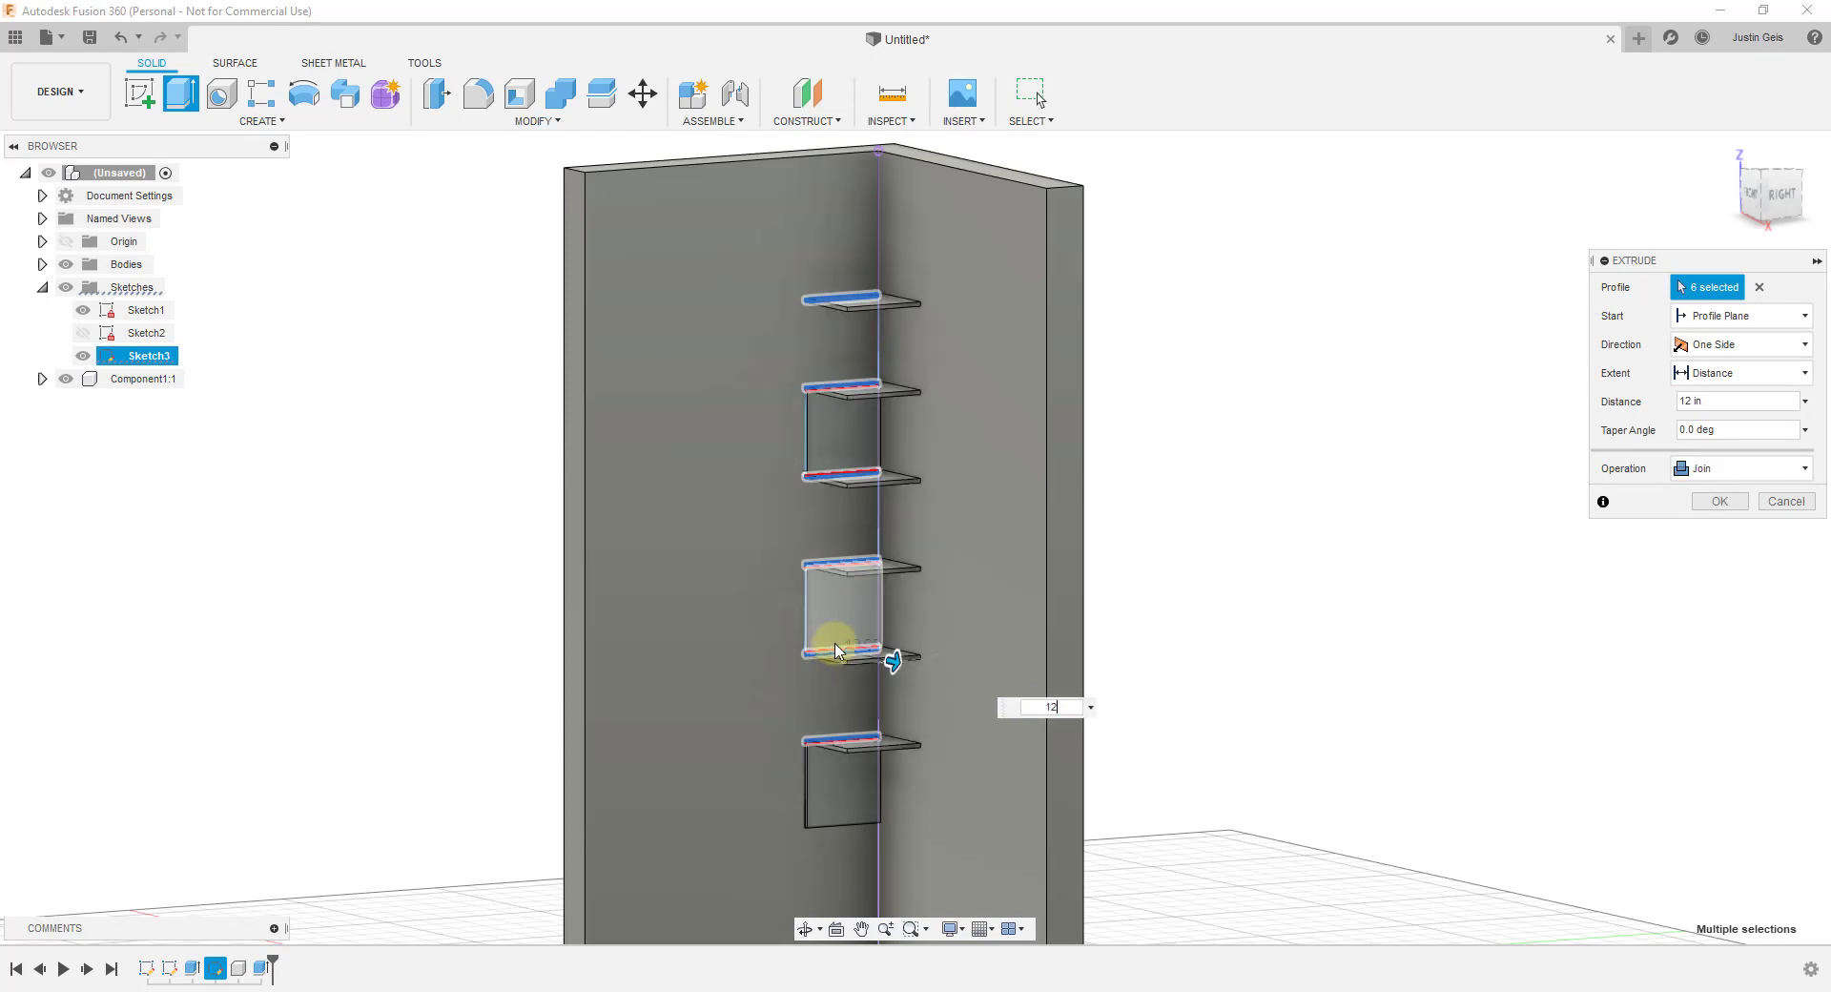
{"action": "left_click", "coordinate": [1744, 469]}
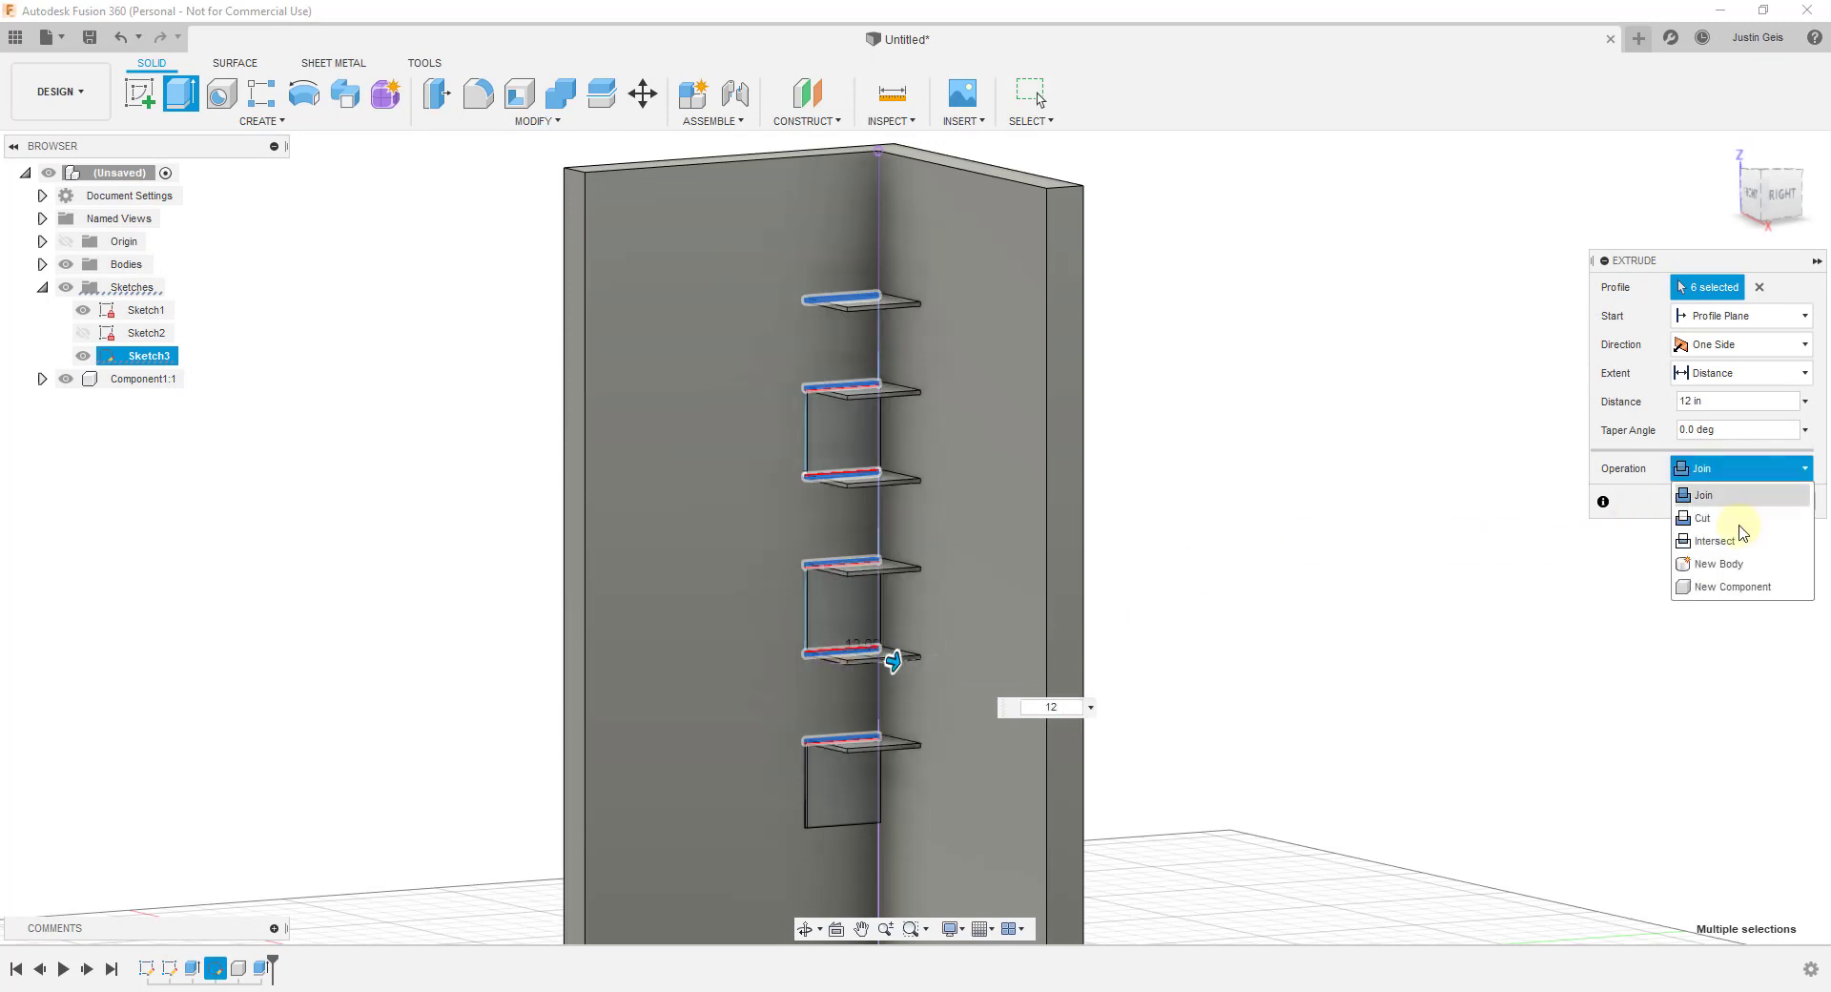
{"action": "left_click", "coordinate": [1733, 586]}
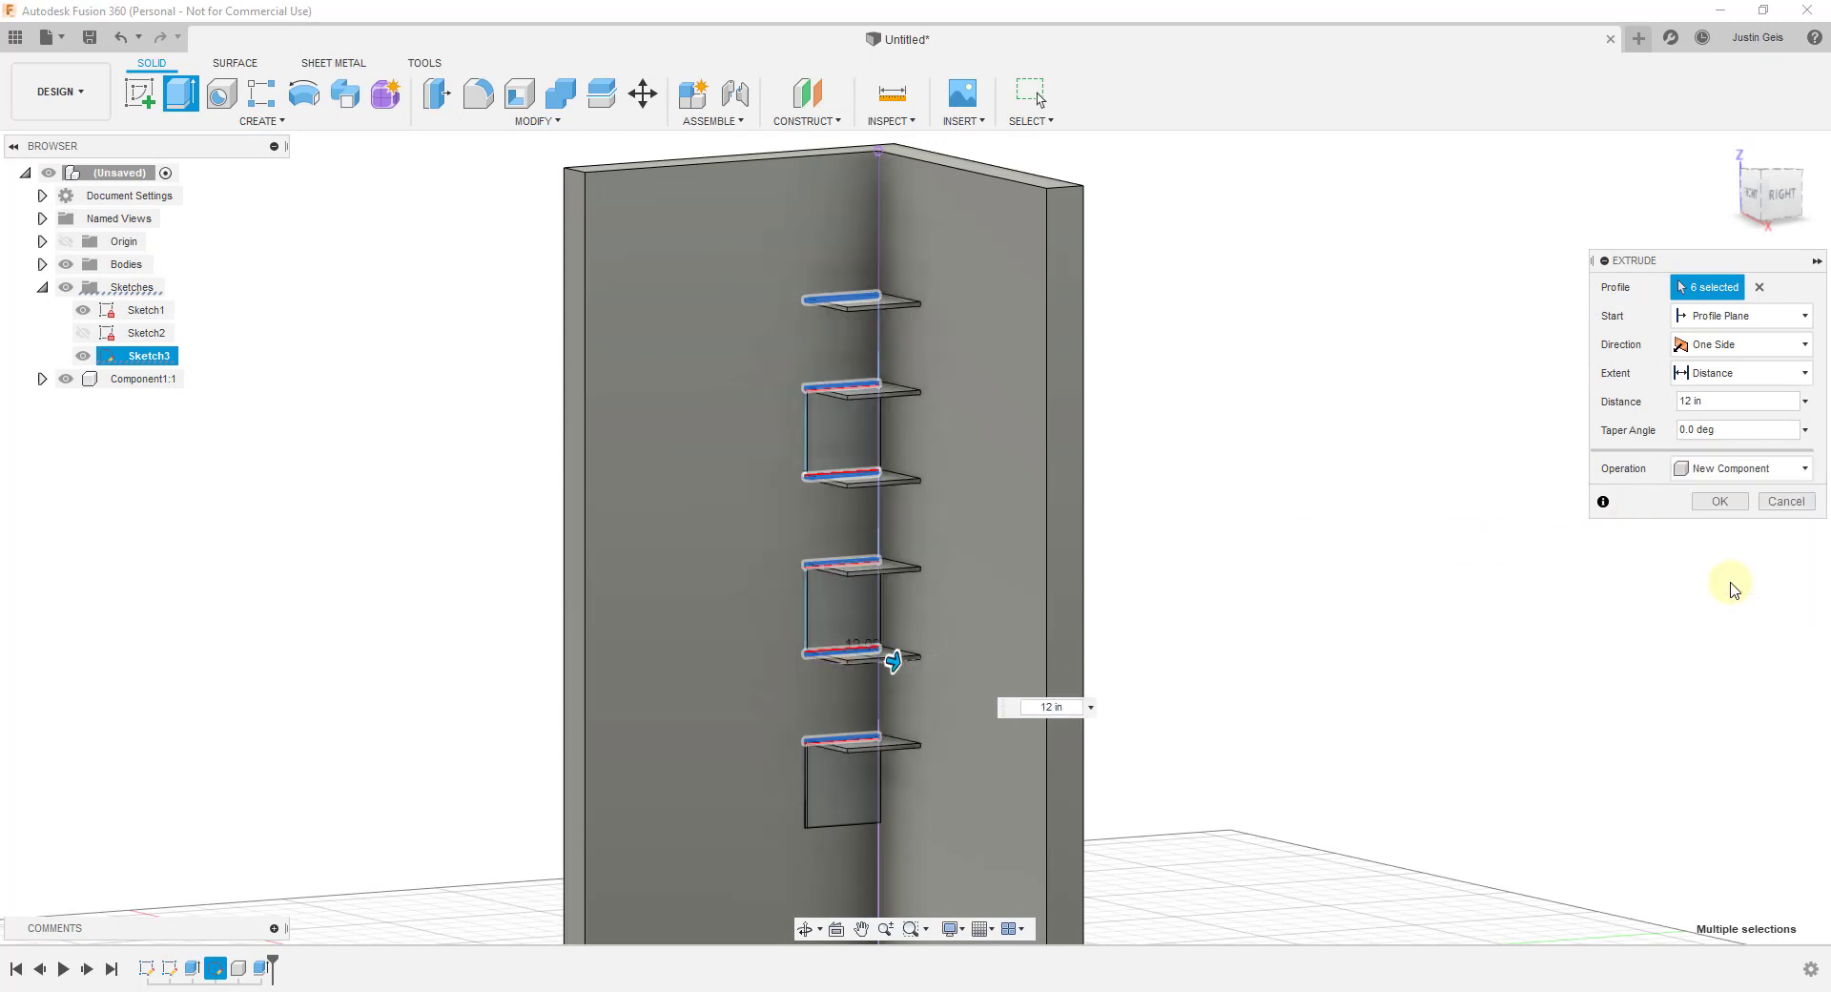
{"action": "left_click", "coordinate": [1717, 501]}
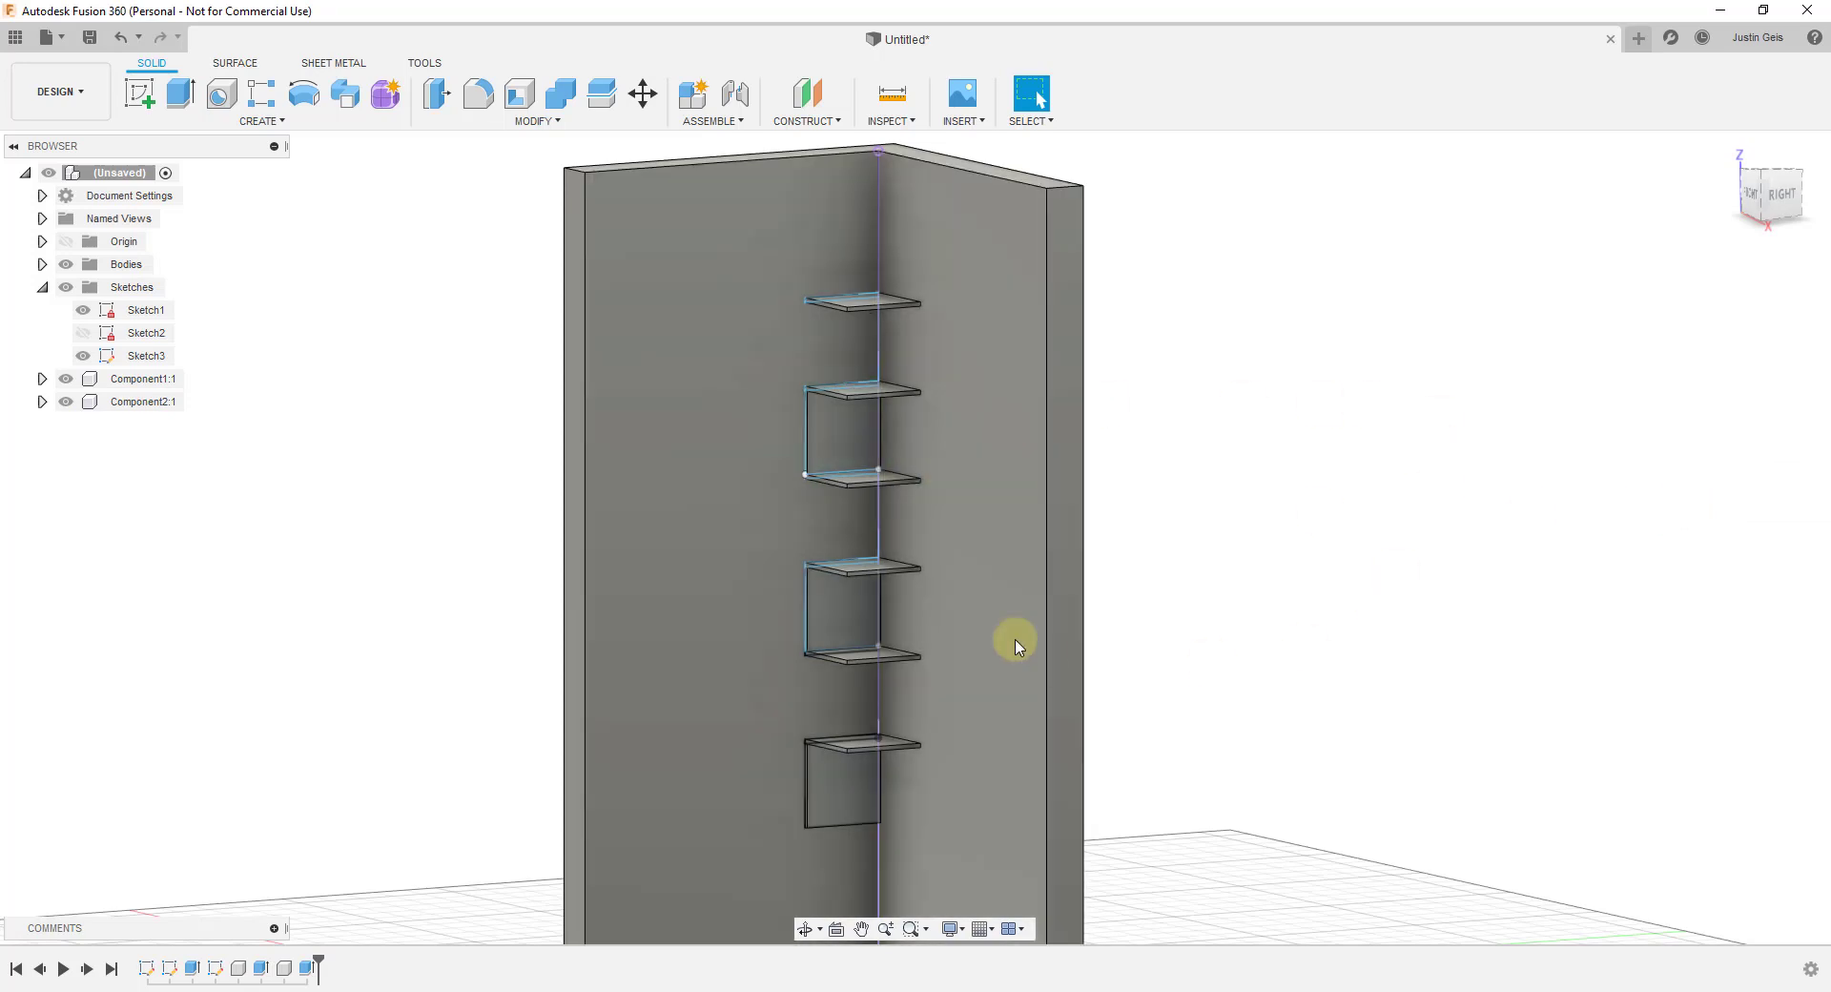
Start a sketch on the adjacent wall's inner face and draw a rectangle filling the gap between the two lowest shelves.
{"action": "scroll", "coordinate": [956, 649], "scroll_direction": "down", "scroll_amount": 1}
{"action": "scroll", "coordinate": [957, 648], "scroll_direction": "up", "scroll_amount": 2}
{"action": "scroll", "coordinate": [910, 534], "scroll_direction": "down", "scroll_amount": 2}
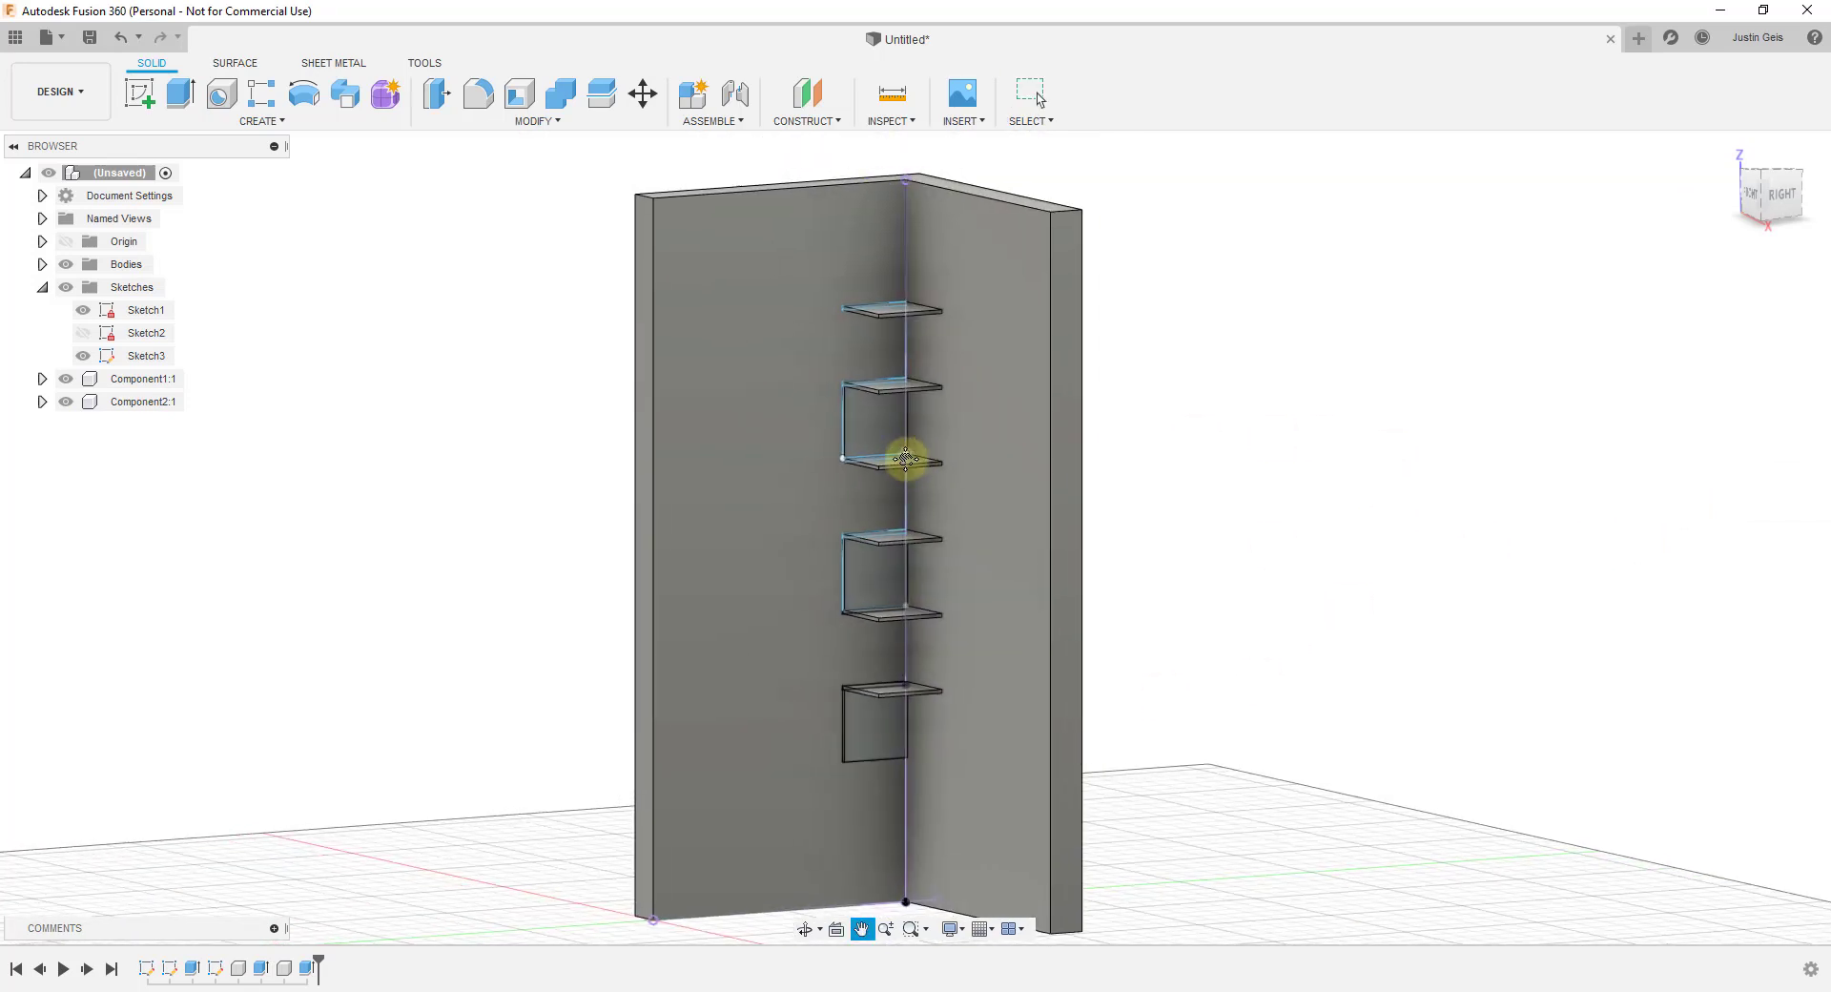
{"action": "middle_click_drag", "start_coordinate": [904, 458], "coordinate": [916, 434], "text": "shift"}
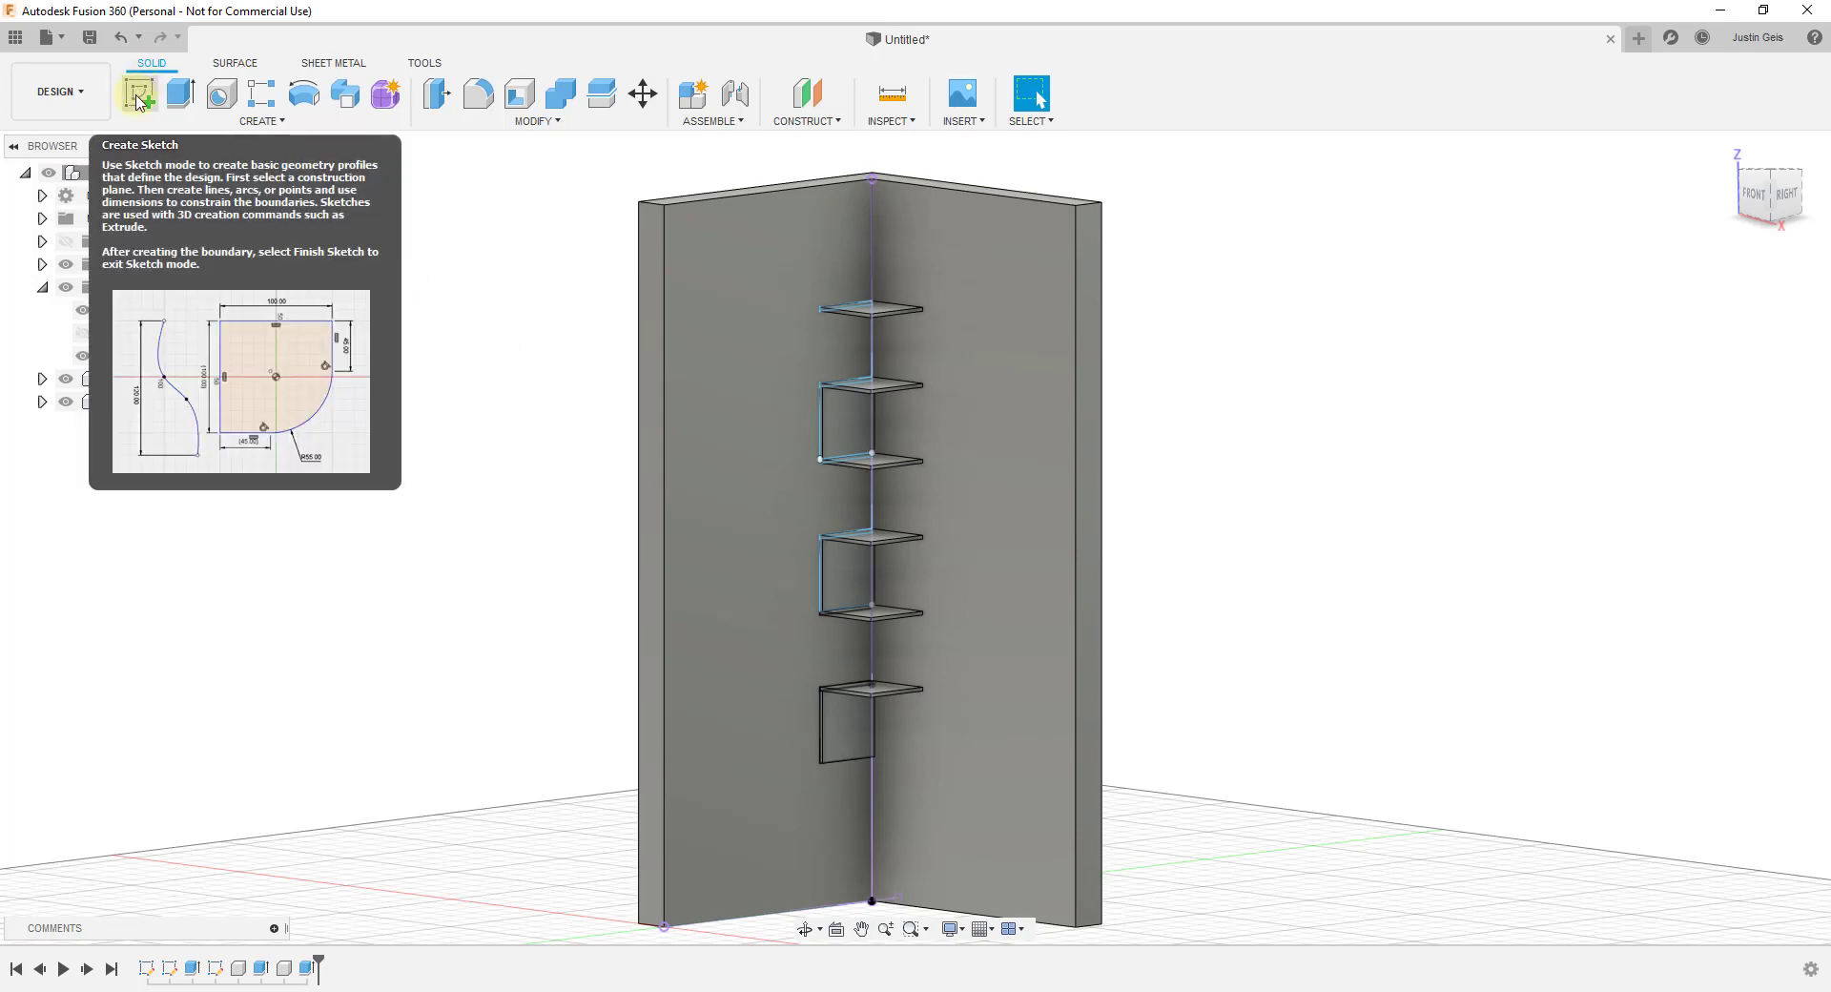
{"action": "left_click", "coordinate": [138, 100]}
{"action": "left_click", "coordinate": [948, 670]}
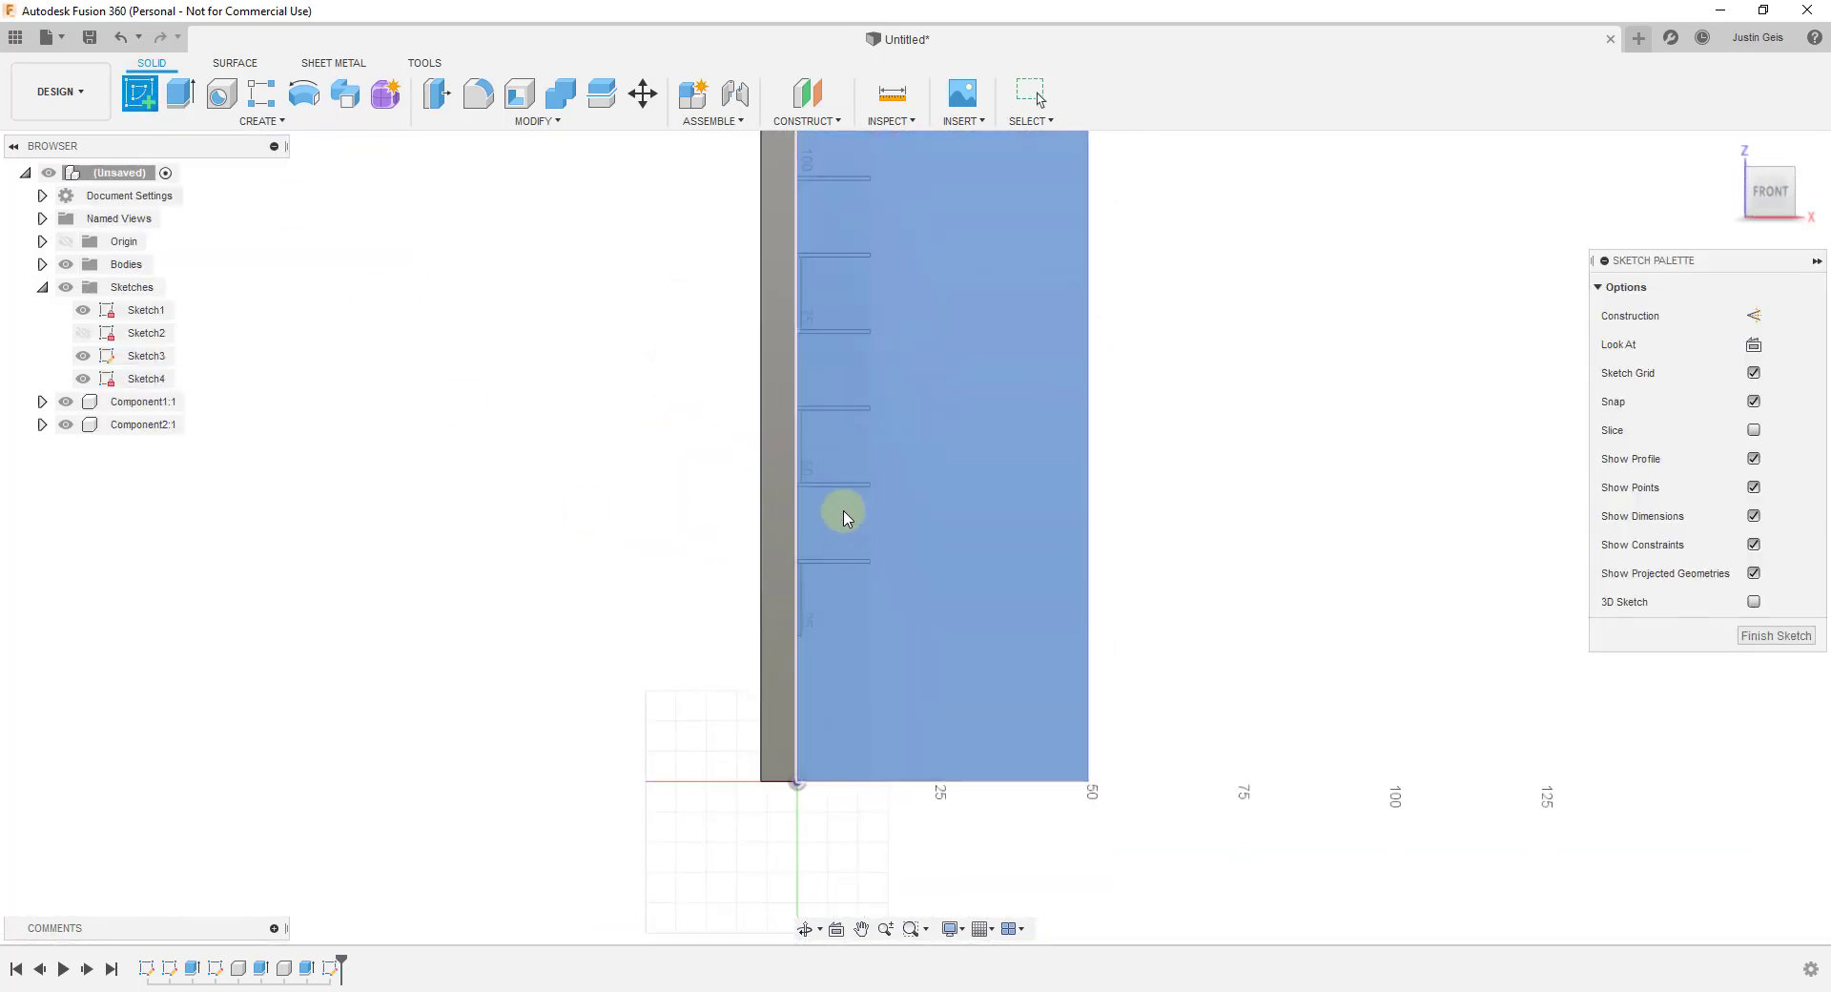
{"action": "scroll", "coordinate": [810, 576], "scroll_direction": "up", "scroll_amount": 5}
{"action": "key", "text": "r"}
{"action": "left_click", "coordinate": [726, 607]}
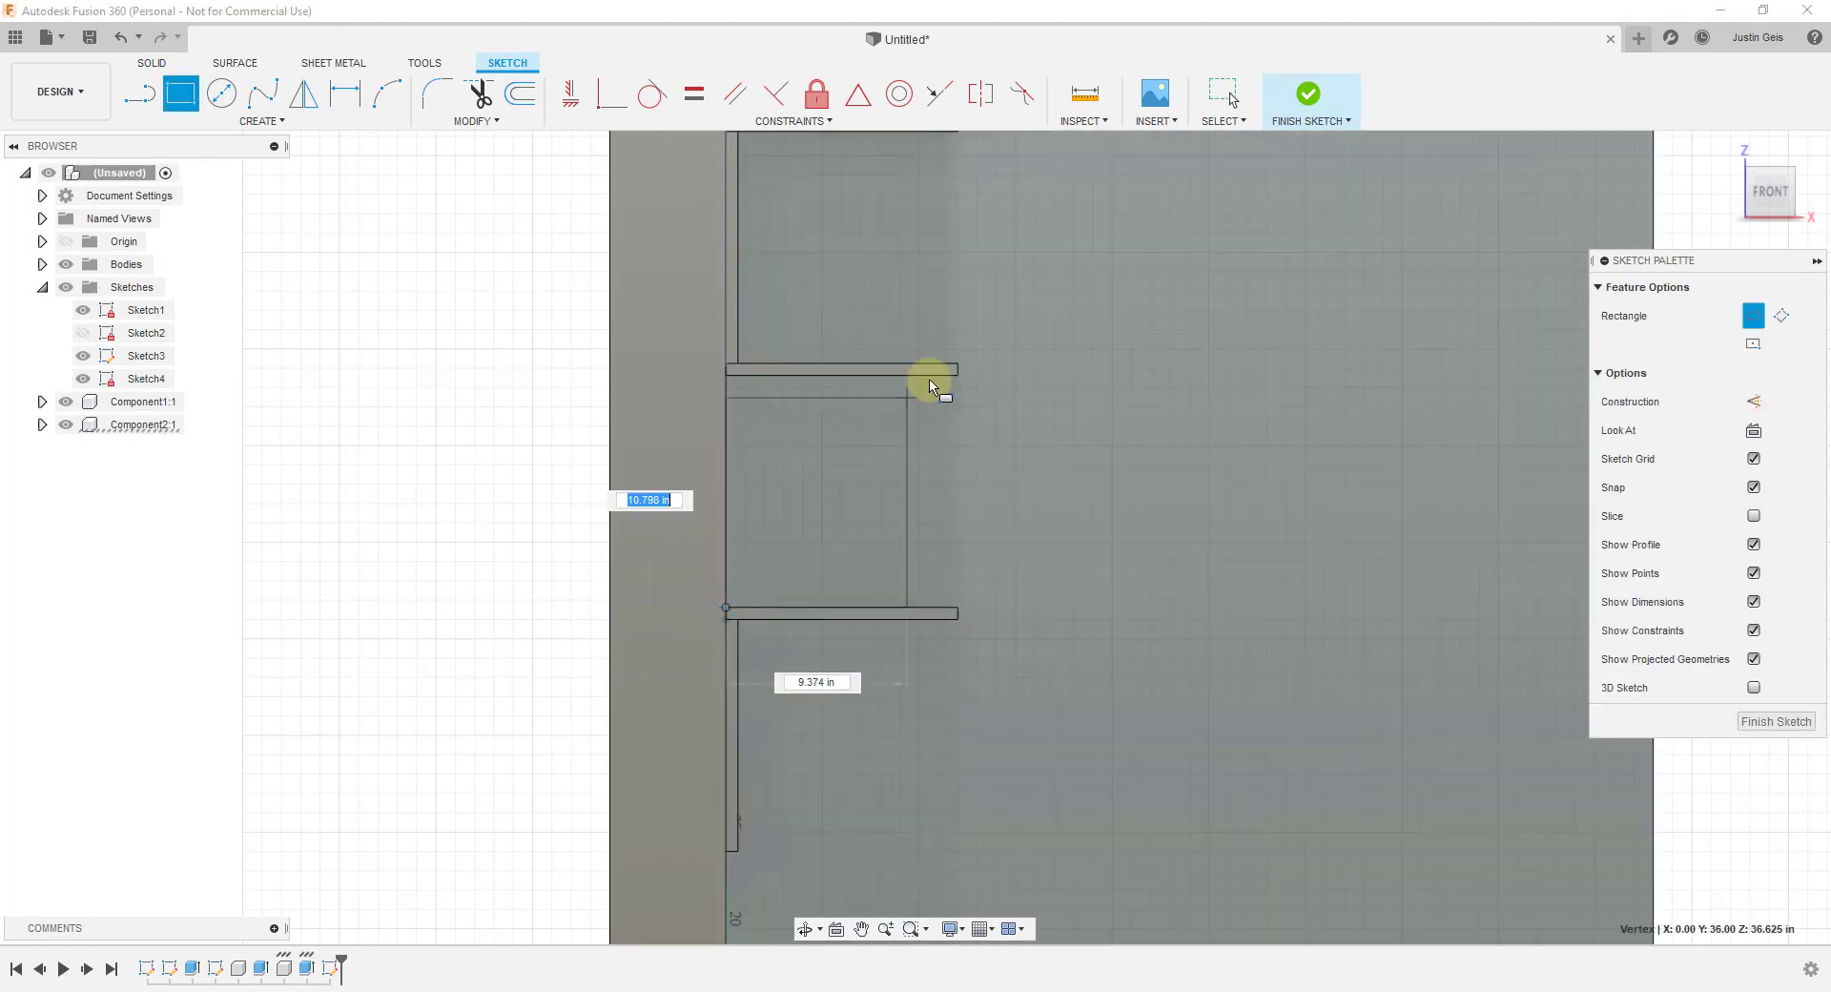
{"action": "left_click", "coordinate": [954, 374]}
Draw matching 12 x 12 in squares between the third and fourth and the fifth and sixth shelves, and finish the sketch.
{"action": "scroll", "coordinate": [804, 532], "scroll_direction": "down", "scroll_amount": 5}
{"action": "scroll", "coordinate": [780, 569], "scroll_direction": "up", "scroll_amount": 3}
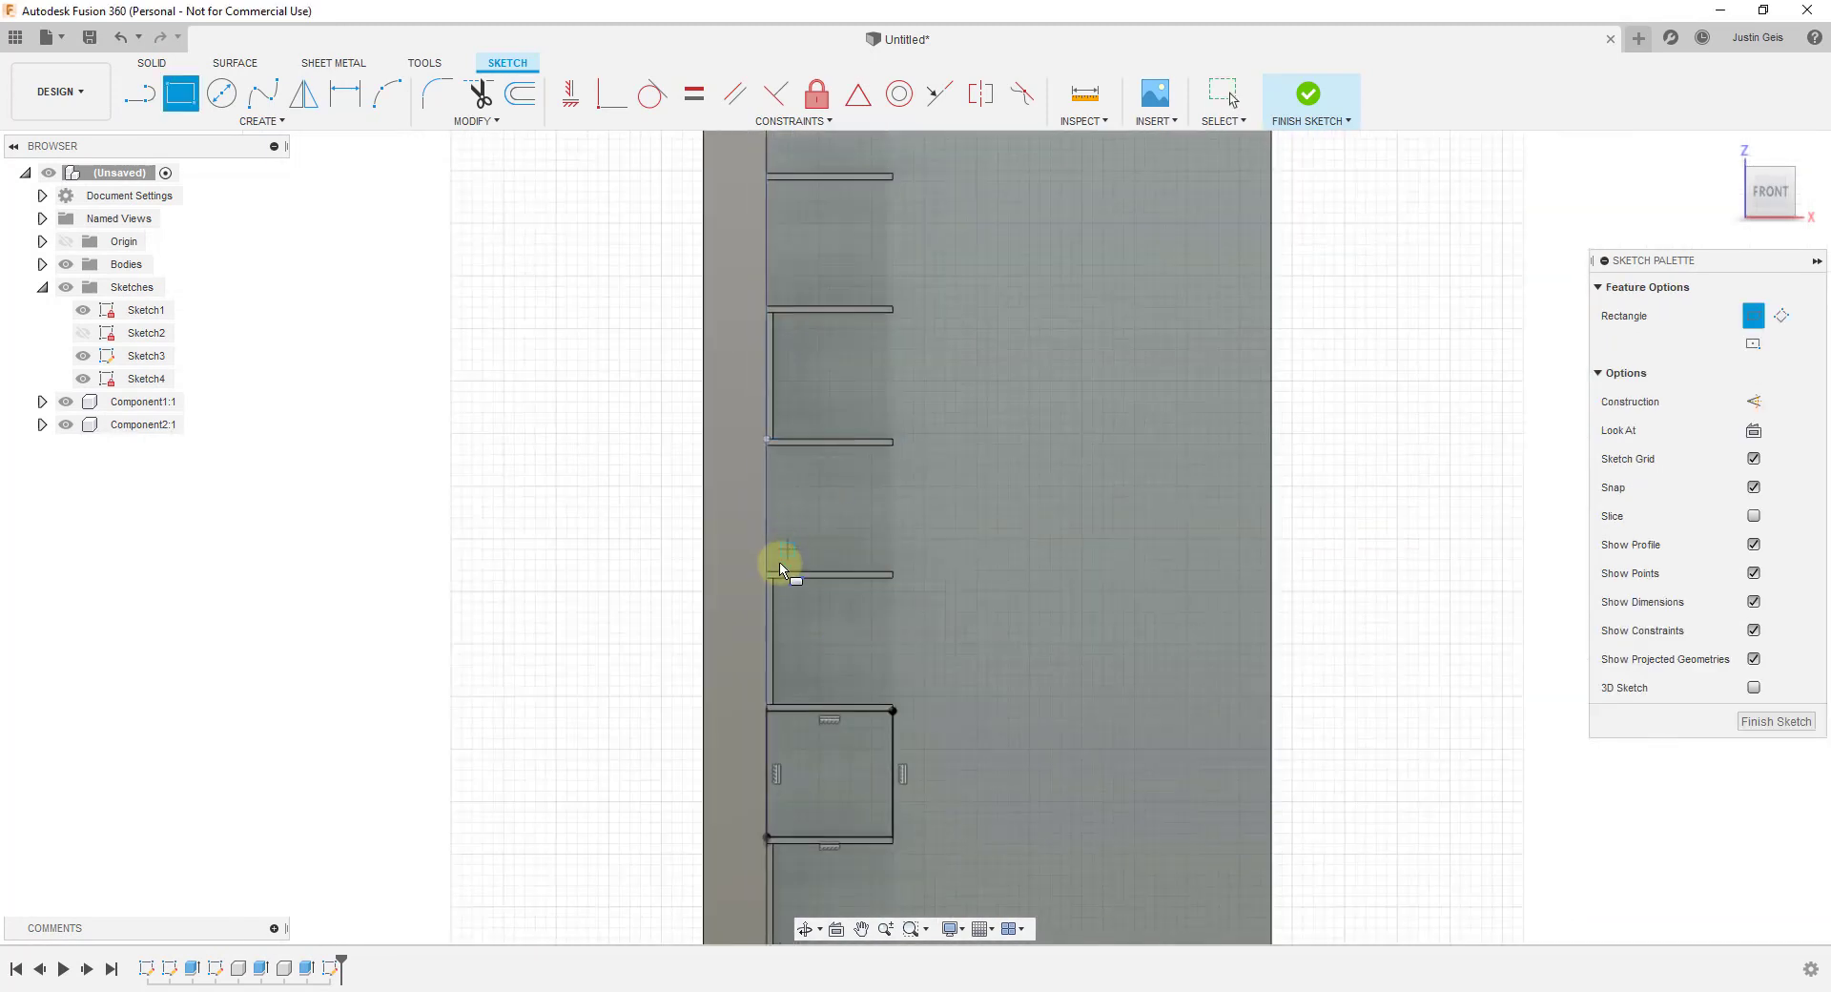
{"action": "left_click", "coordinate": [768, 572]}
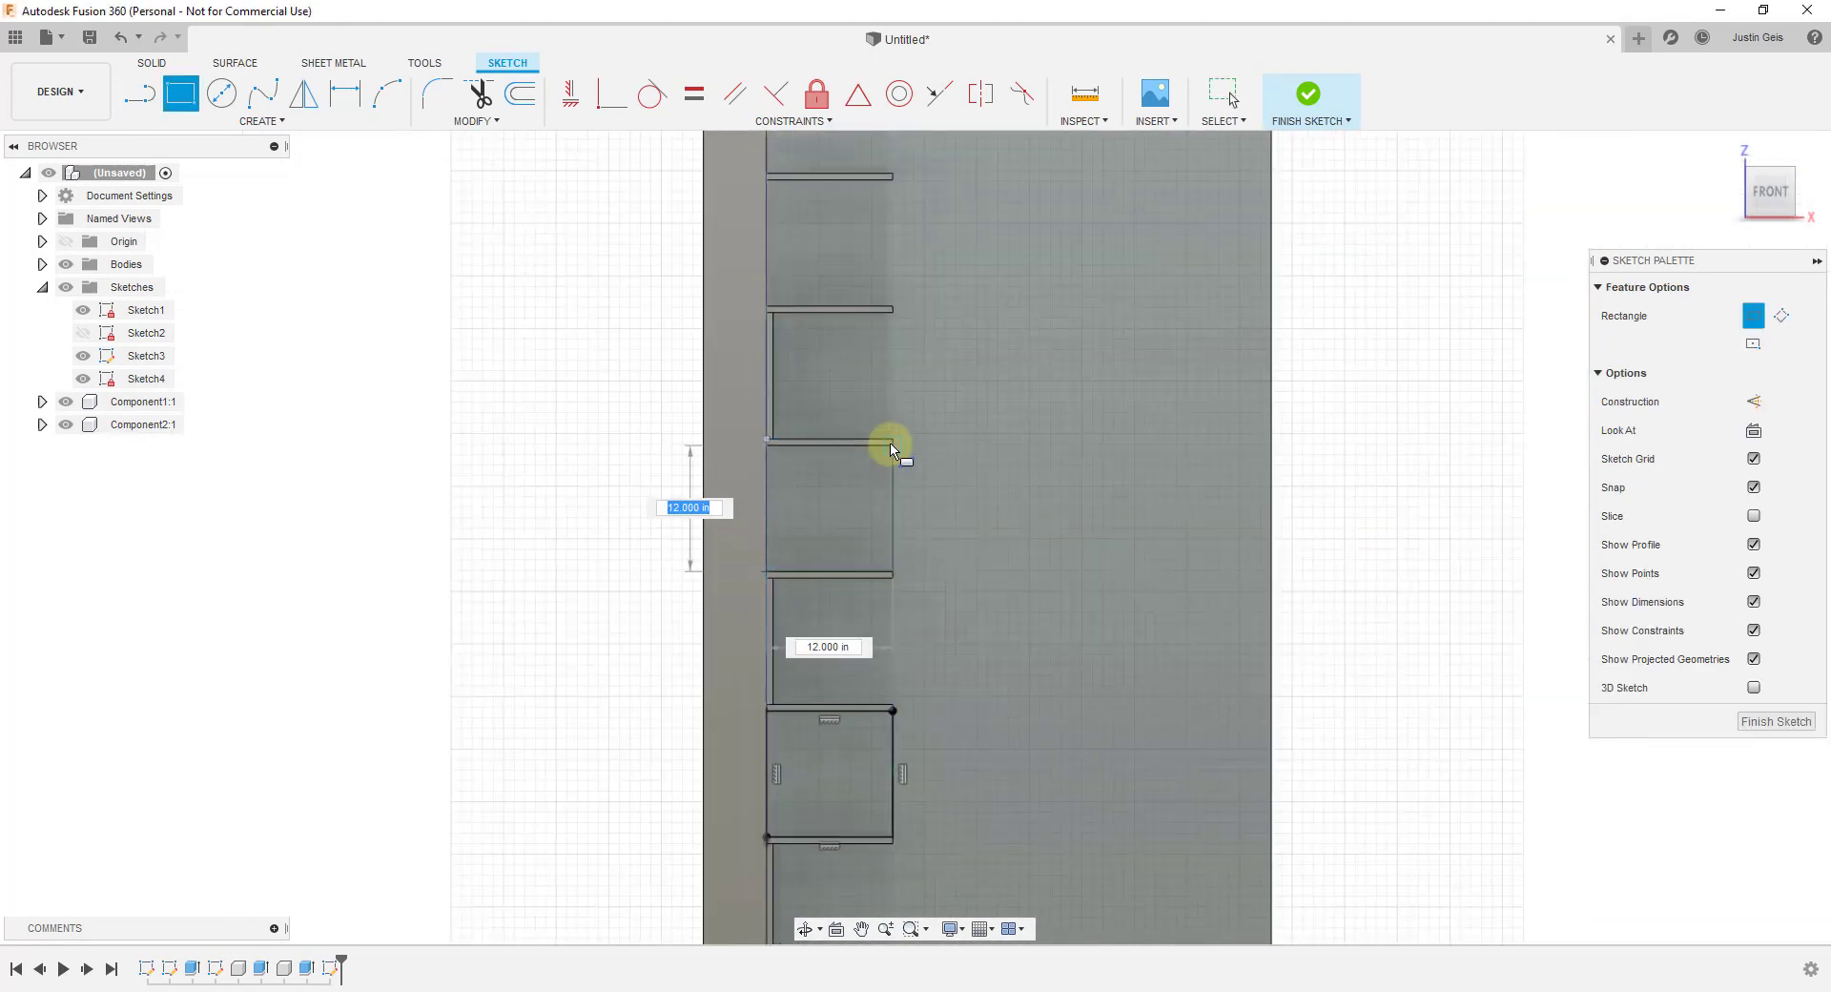
{"action": "scroll", "coordinate": [763, 668], "scroll_direction": "down", "scroll_amount": 3}
{"action": "scroll", "coordinate": [785, 499], "scroll_direction": "up", "scroll_amount": 6}
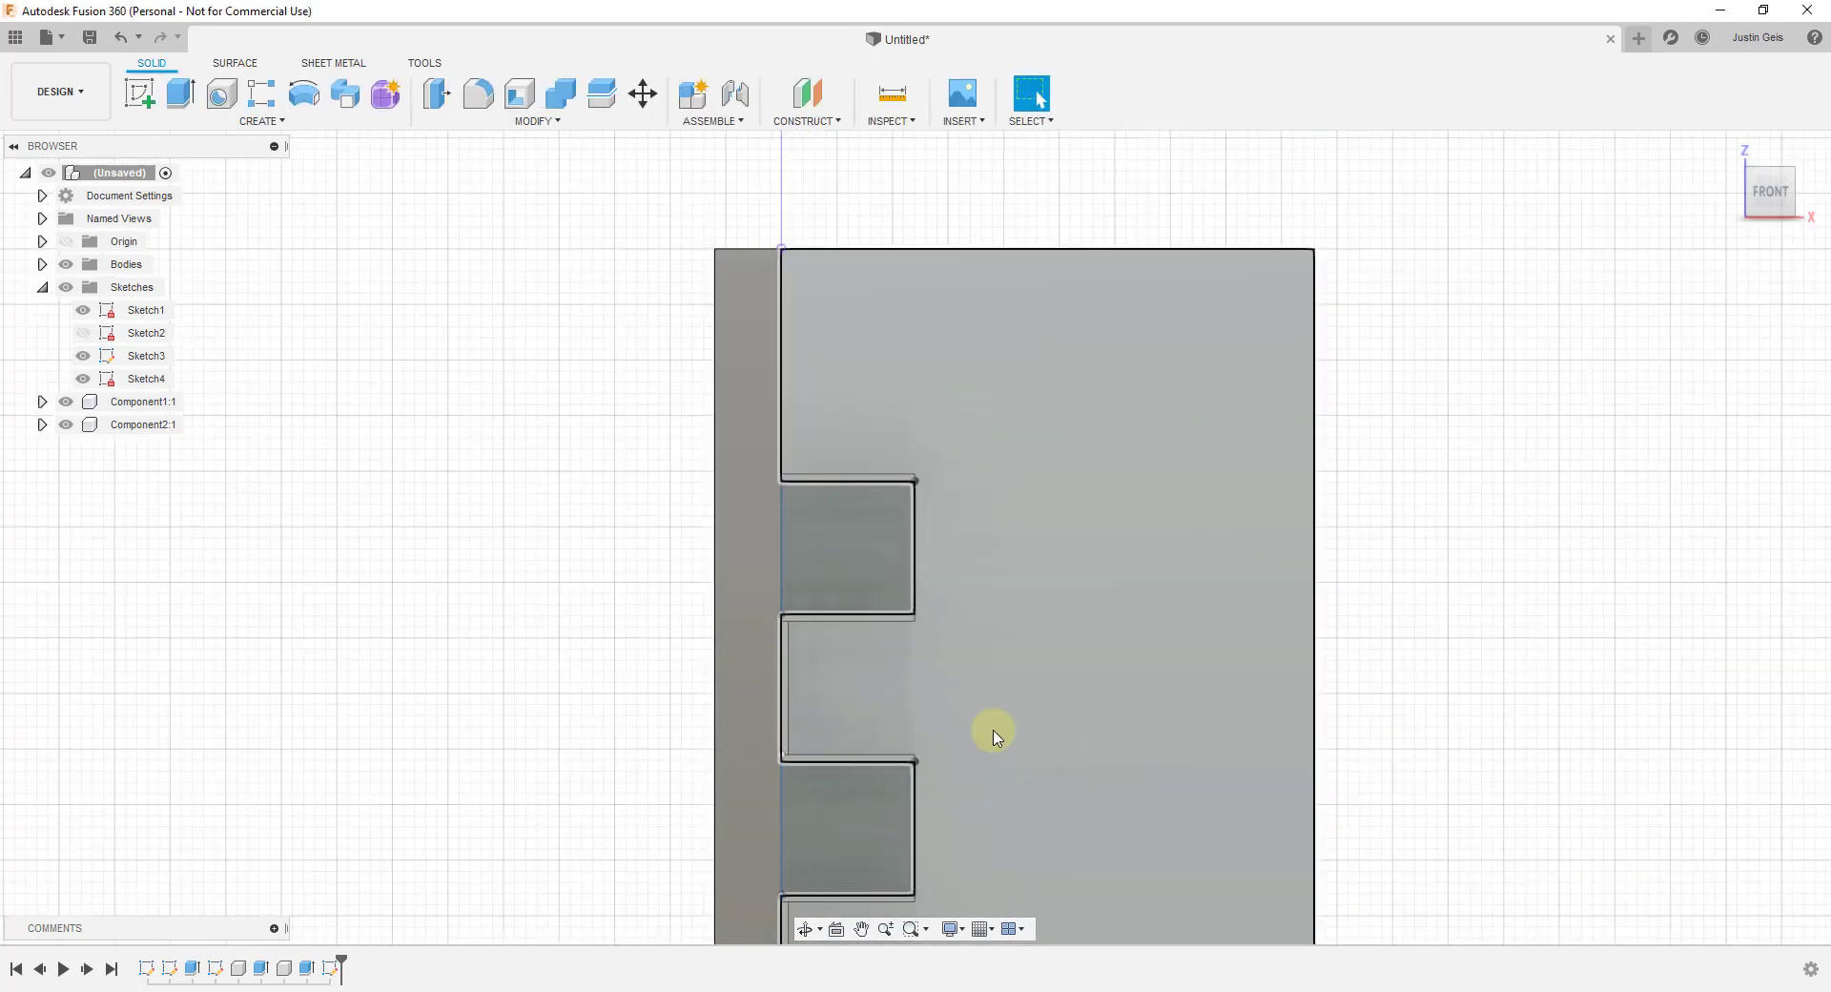
Extrude the three new square profiles 5/8 in away from the wall using the New Component operation.
{"action": "mouse_move", "coordinate": [989, 732]}
{"action": "middle_mouse_down", "text": "shift"}
{"action": "mouse_move", "coordinate": [1010, 642]}
{"action": "mouse_move", "coordinate": [956, 451]}
{"action": "middle_mouse_up", "text": "shift"}
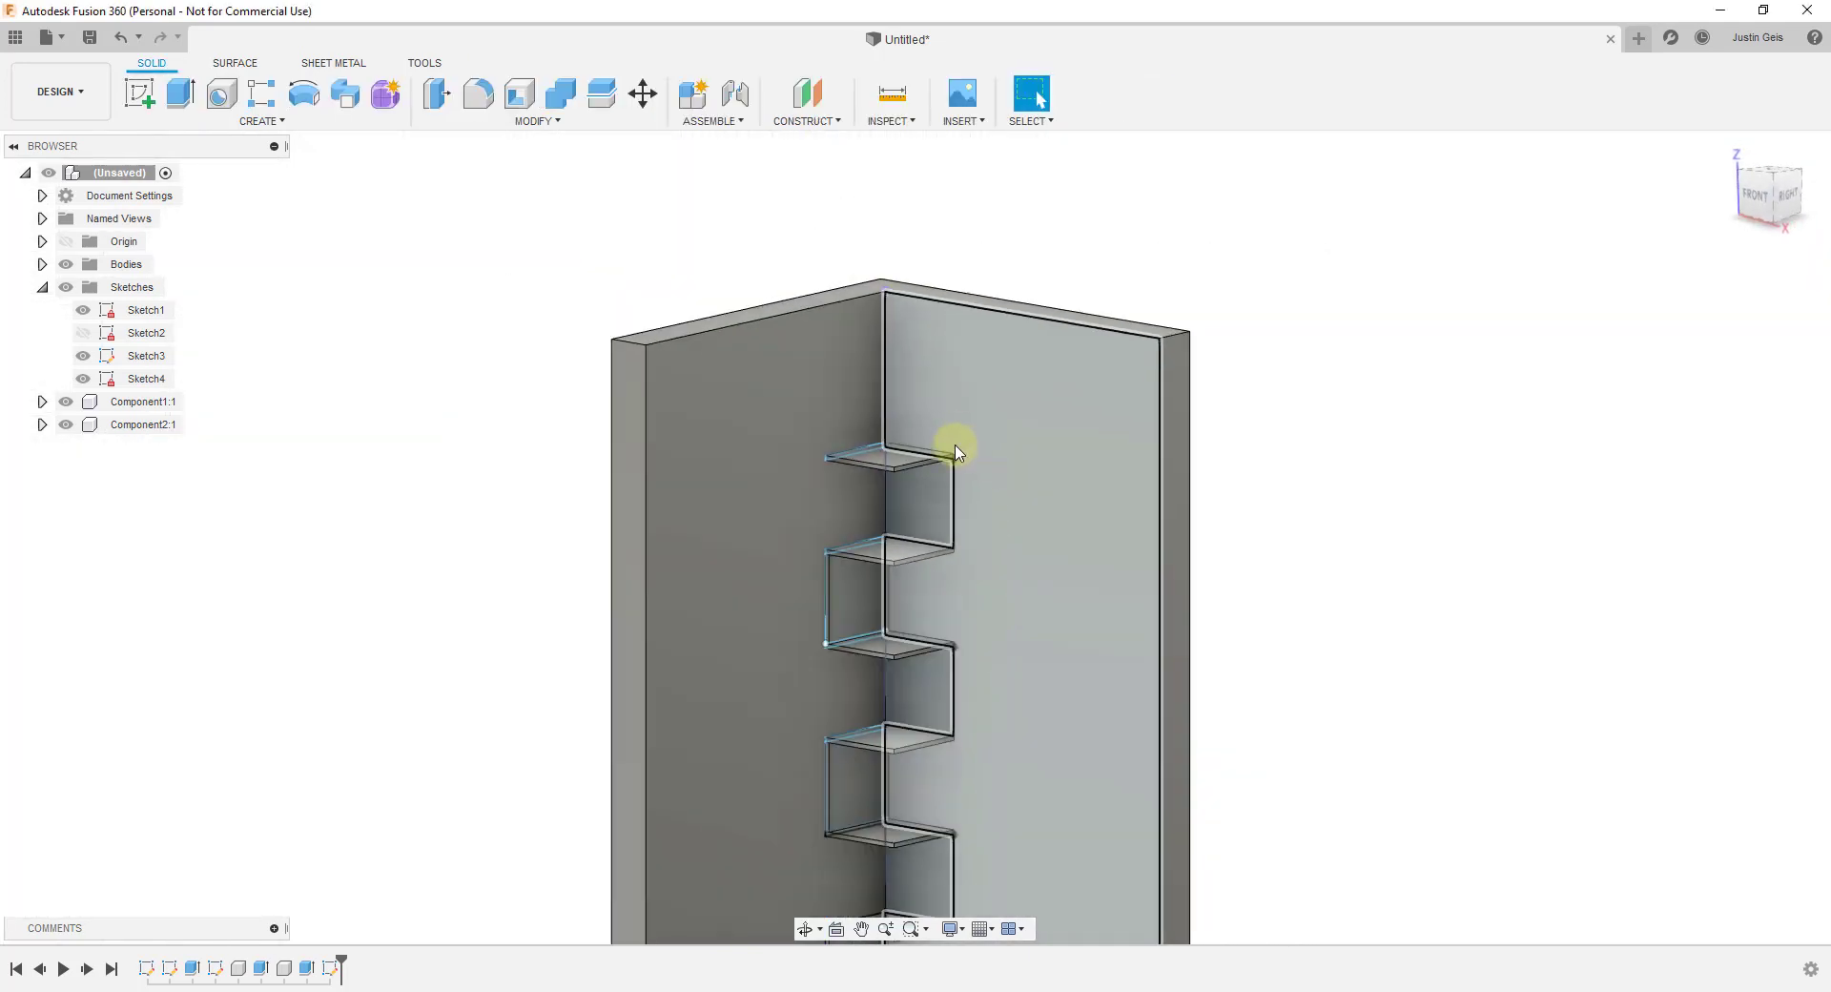
{"action": "left_click", "coordinate": [917, 534]}
{"action": "left_click", "coordinate": [915, 683], "text": "shift"}
{"action": "scroll", "coordinate": [944, 687], "scroll_direction": "down", "scroll_amount": 3}
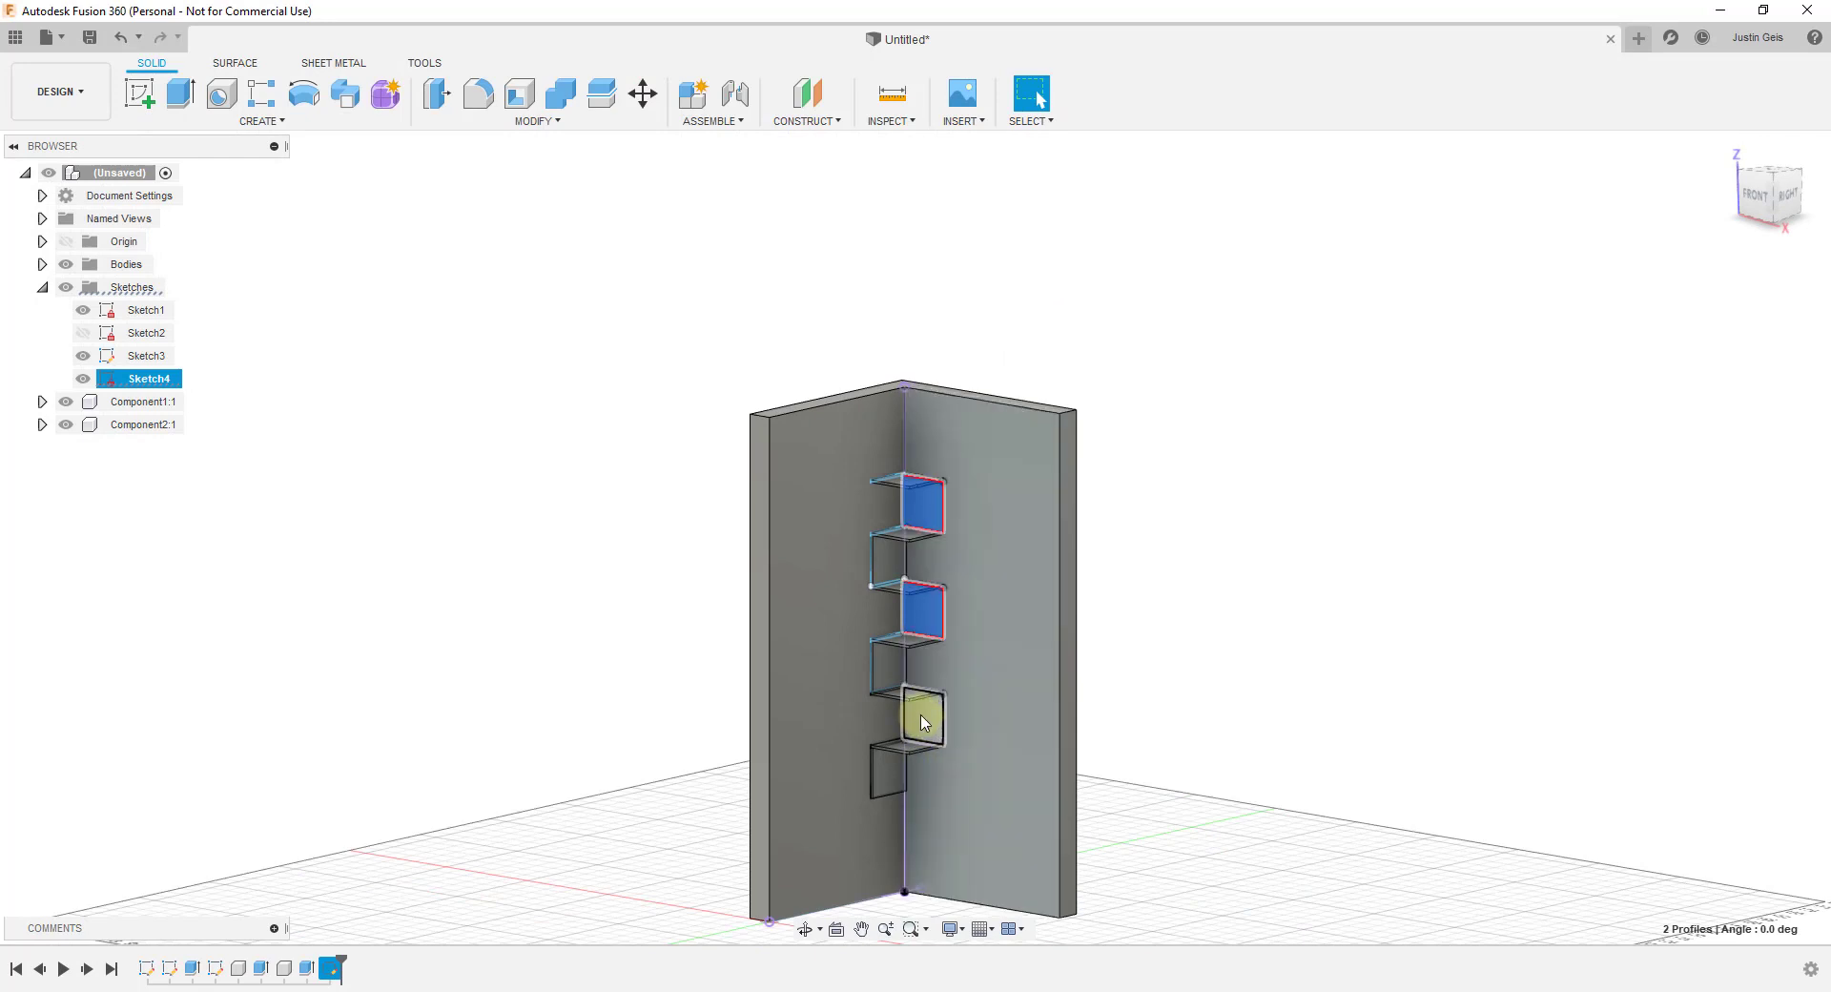
{"action": "left_click", "coordinate": [924, 722], "text": "shift"}
{"action": "left_click", "coordinate": [180, 94]}
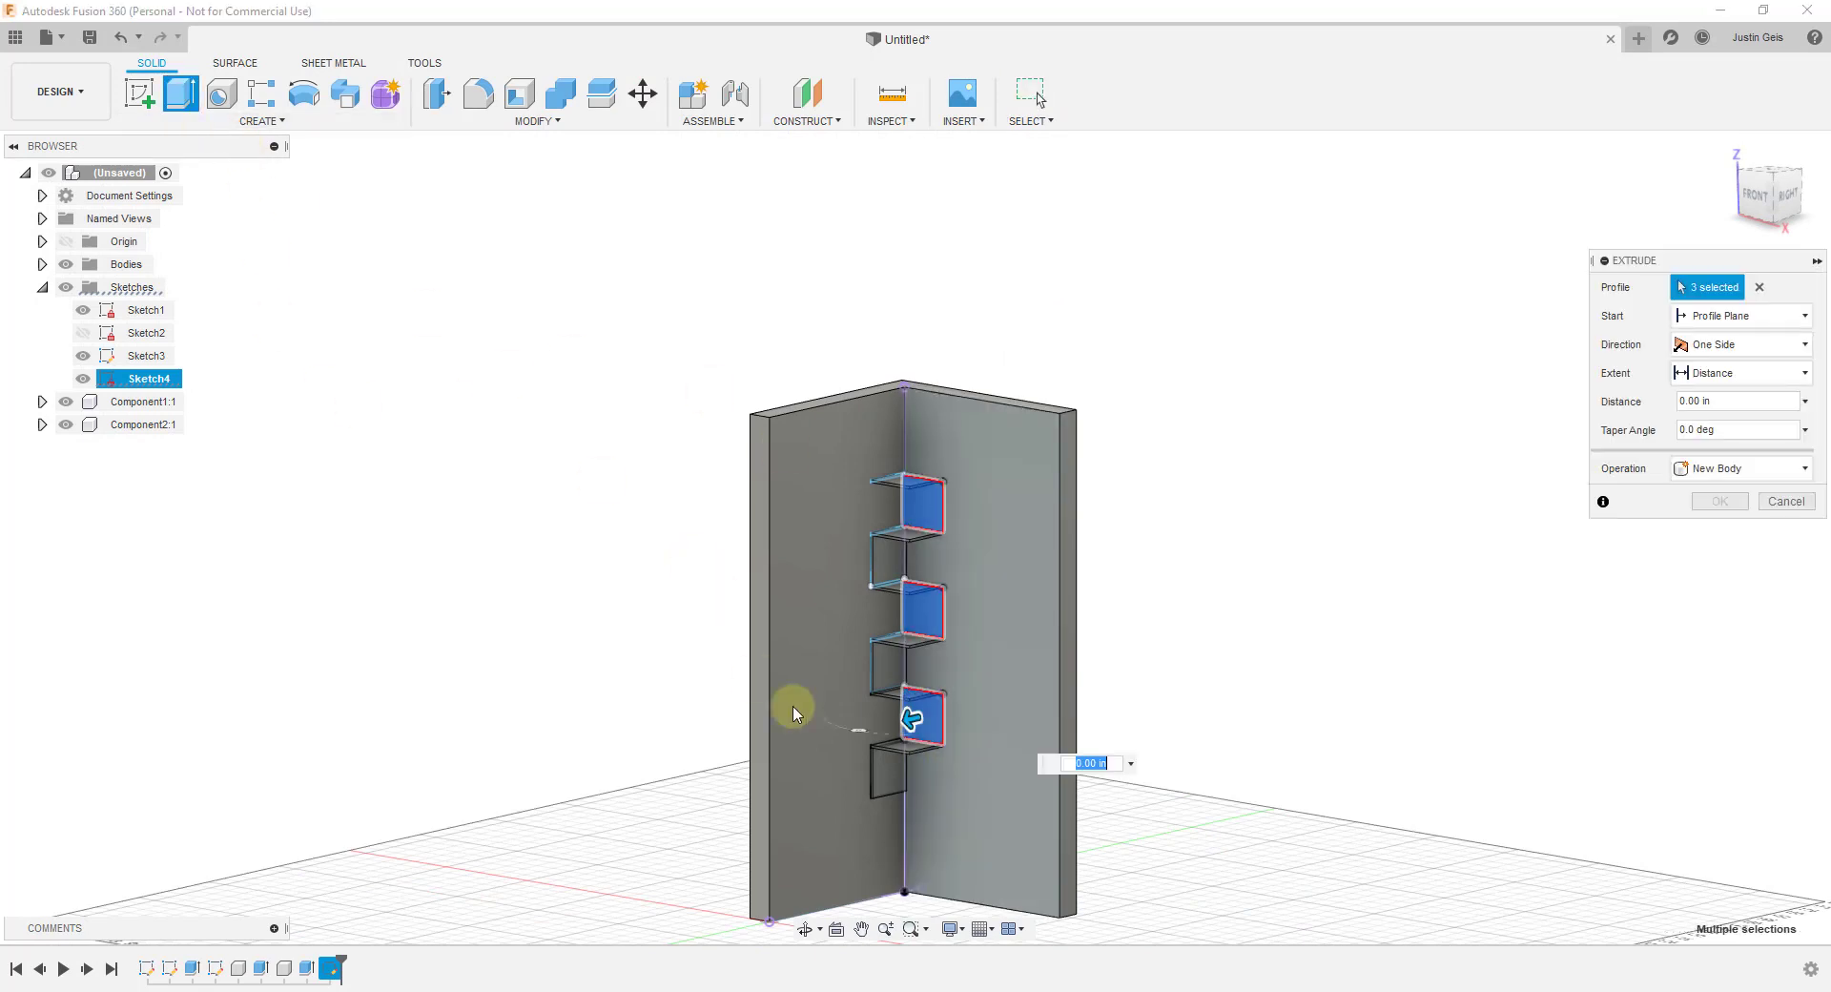
{"action": "left_click_drag", "start_coordinate": [921, 734], "coordinate": [892, 721]}
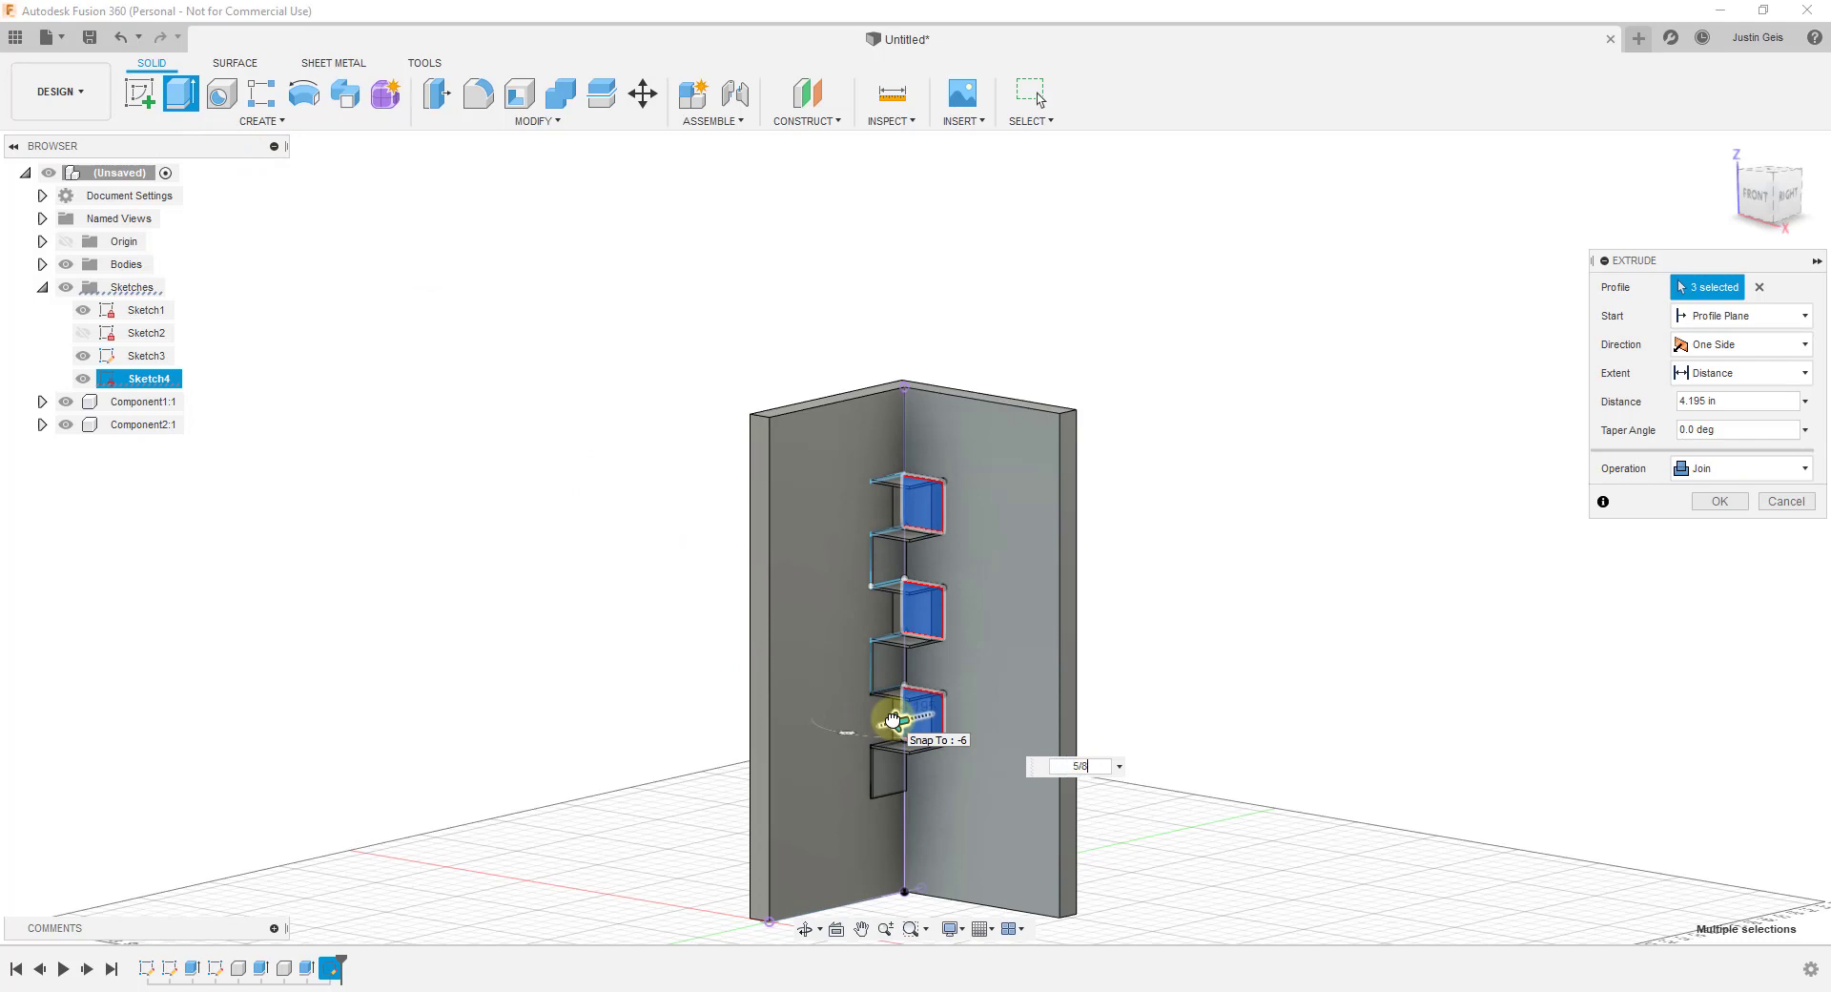
{"action": "type", "text": "5/8"}
{"action": "key", "text": "Return"}
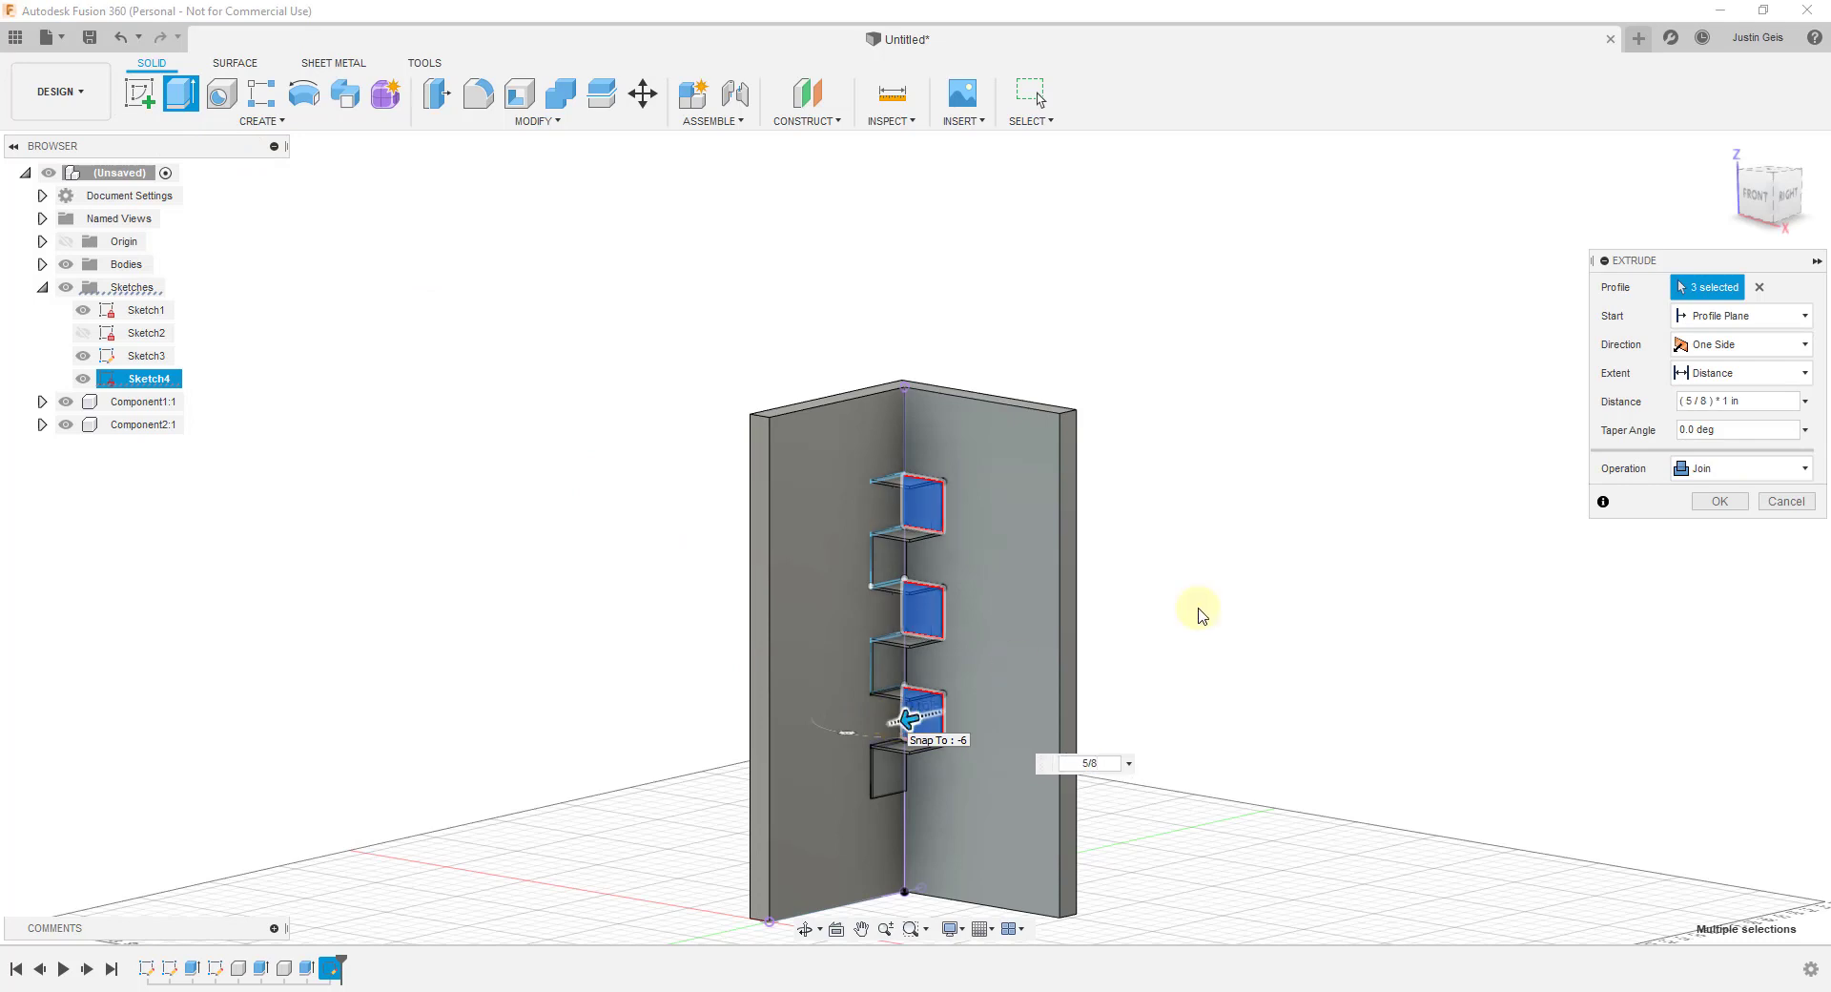
{"action": "left_click", "coordinate": [1716, 468]}
{"action": "left_click", "coordinate": [1717, 591]}
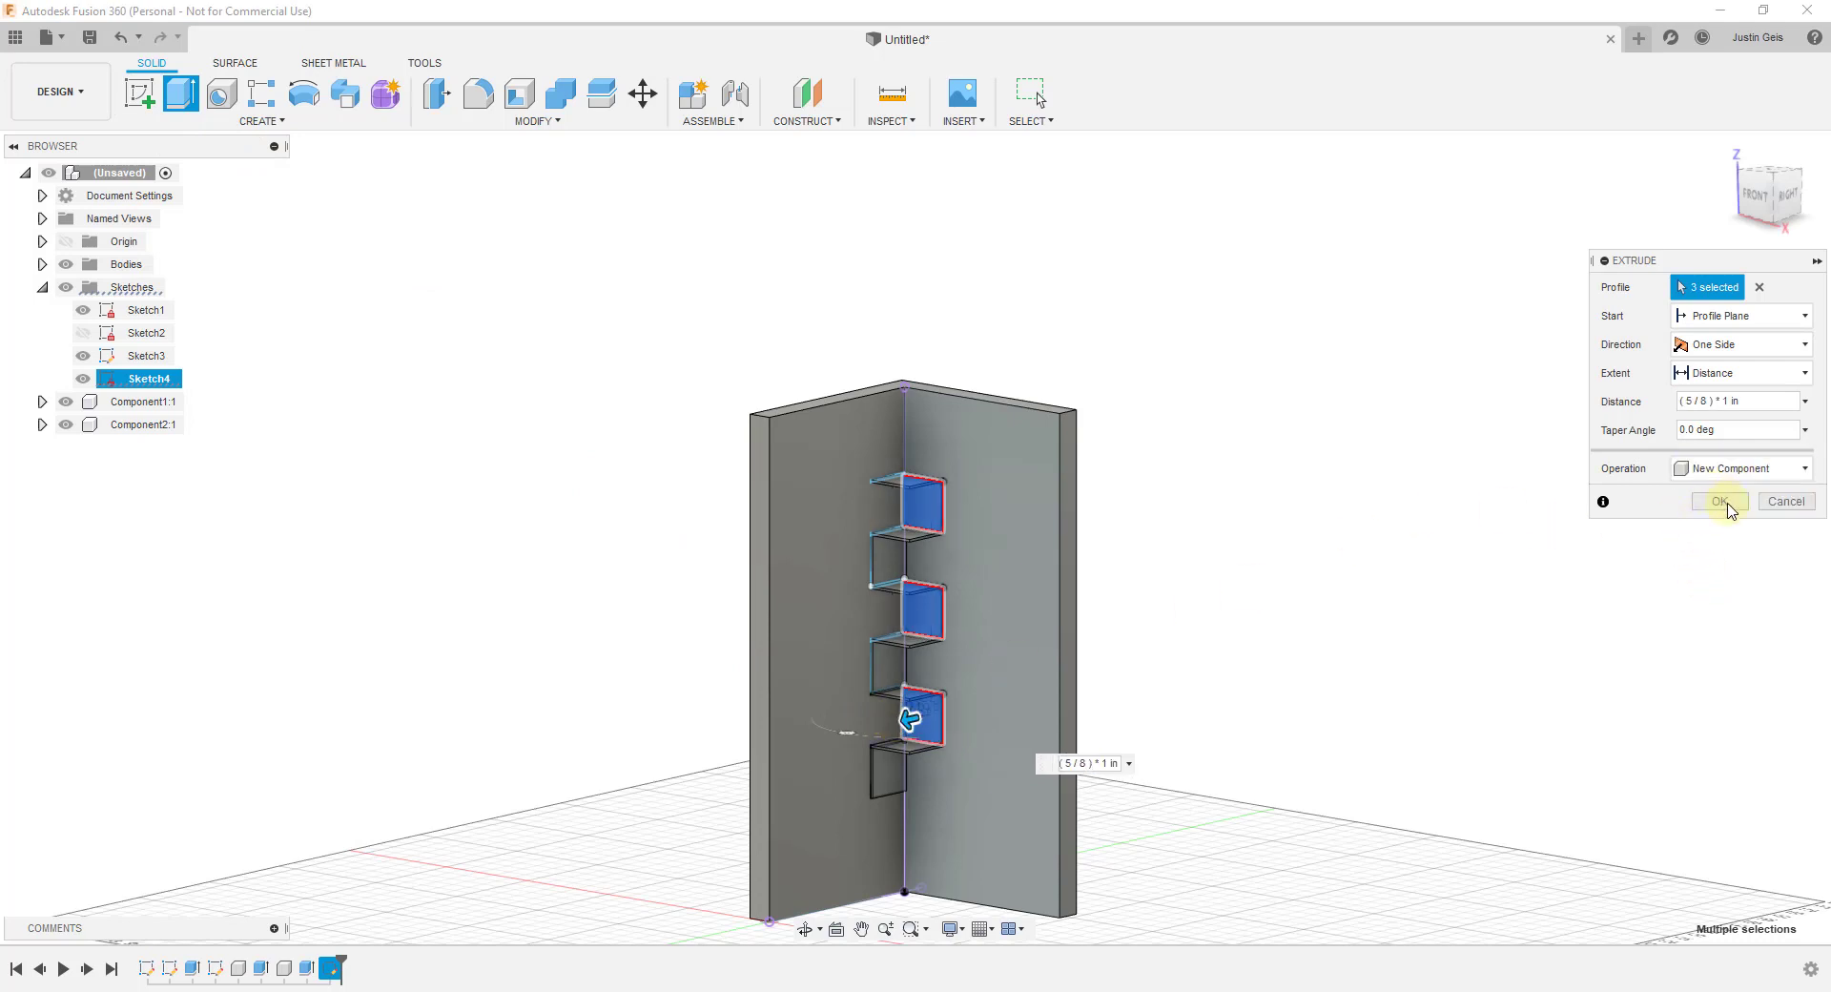
{"action": "left_click", "coordinate": [1719, 501]}
Hide the whole Sketches folder so only the walls and shelf parts are displayed.
{"action": "scroll", "coordinate": [965, 724], "scroll_direction": "up", "scroll_amount": 3}
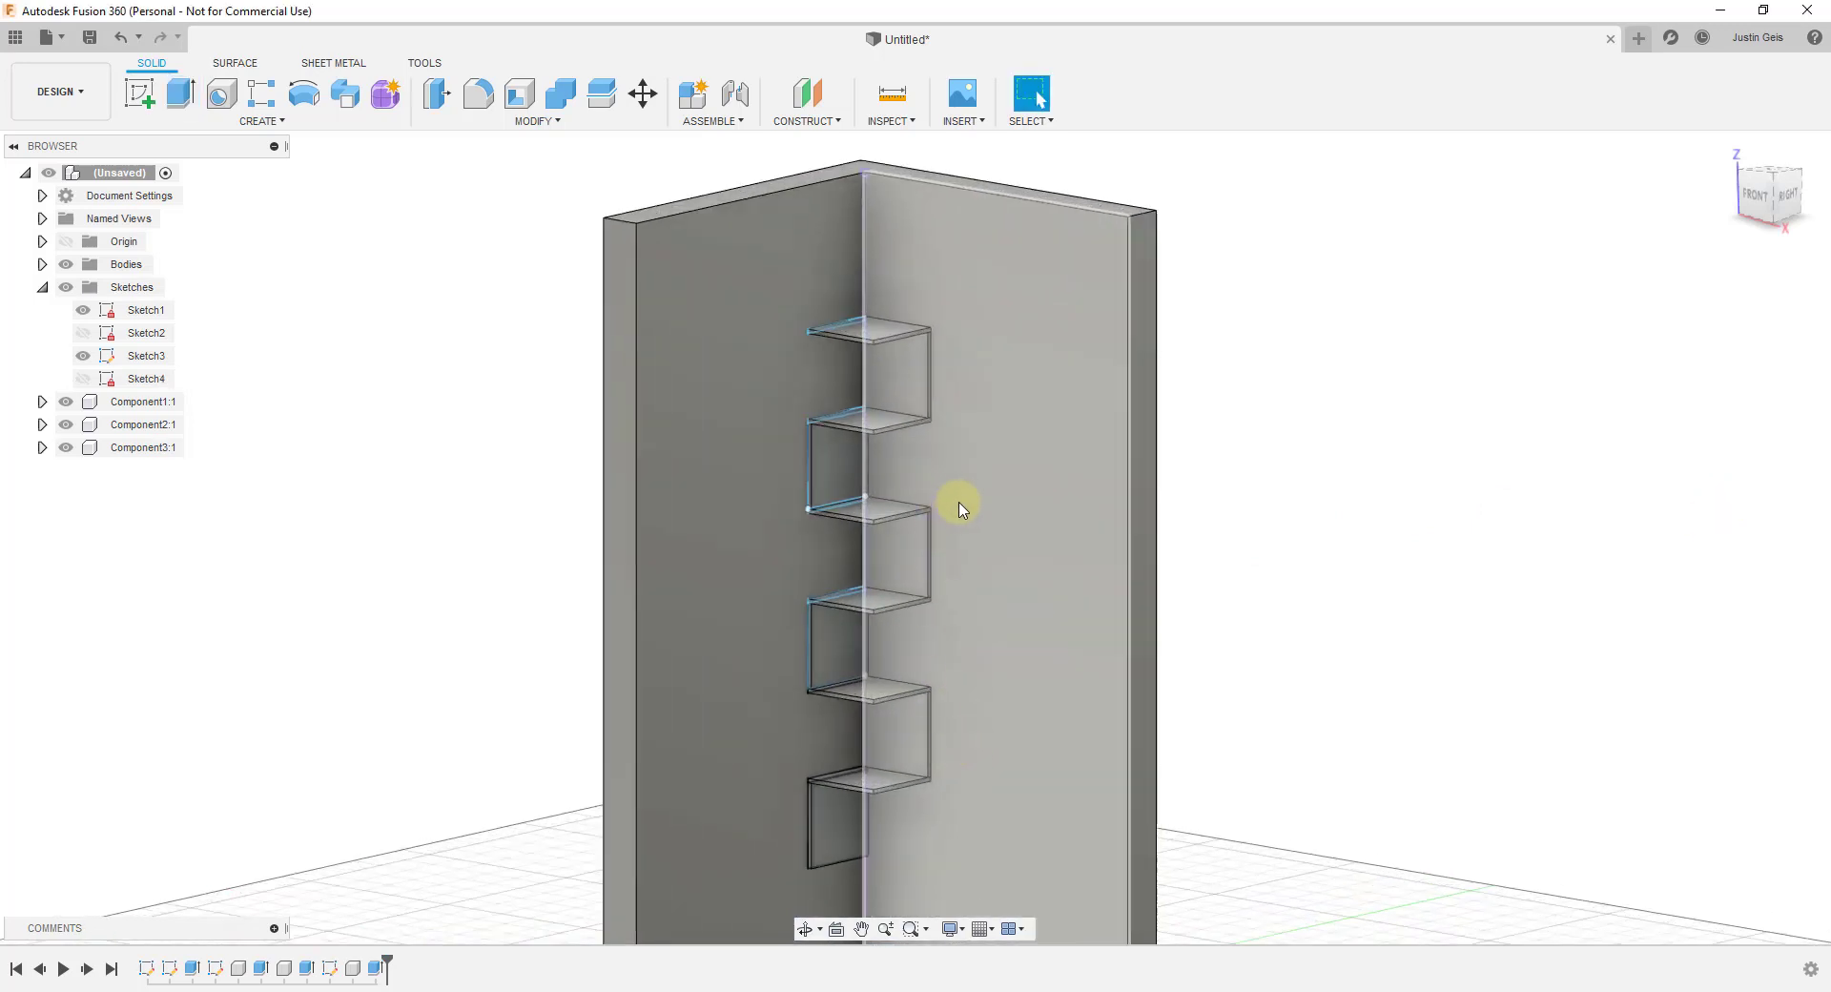
{"action": "scroll", "coordinate": [975, 747], "scroll_direction": "up", "scroll_amount": 2}
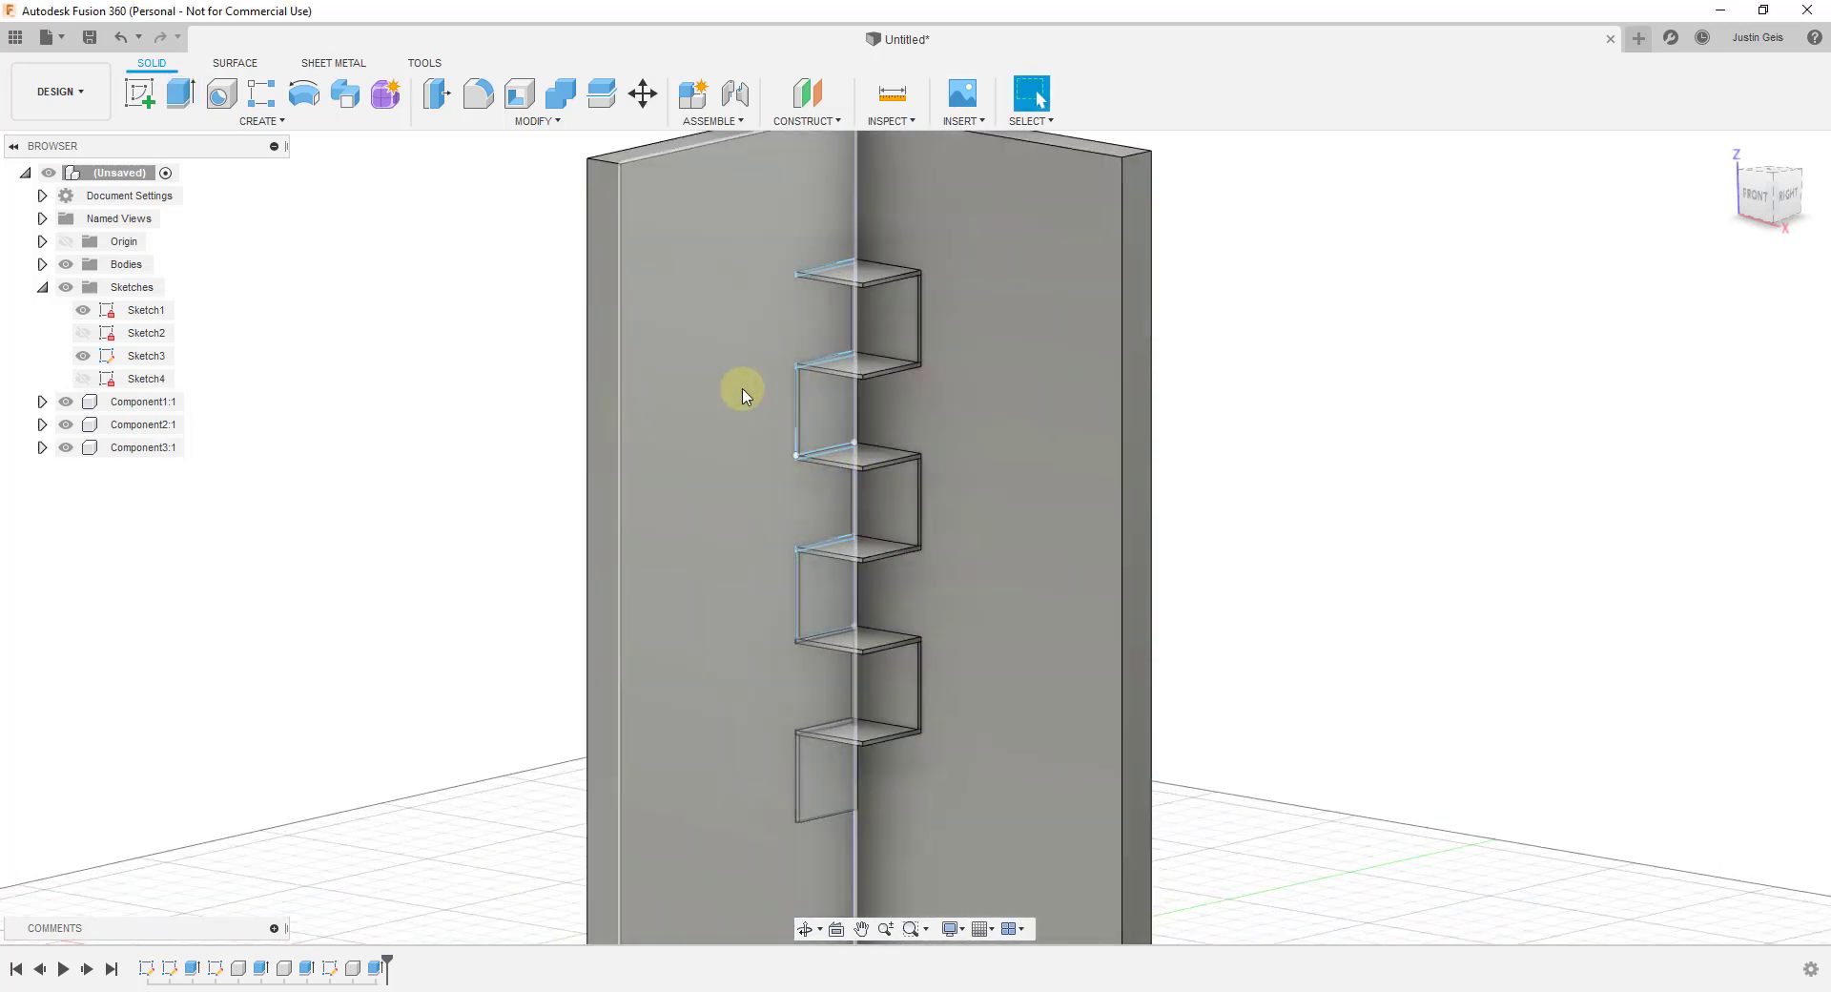
{"action": "left_click", "coordinate": [65, 287]}
{"action": "scroll", "coordinate": [948, 294], "scroll_direction": "down", "scroll_amount": 3}
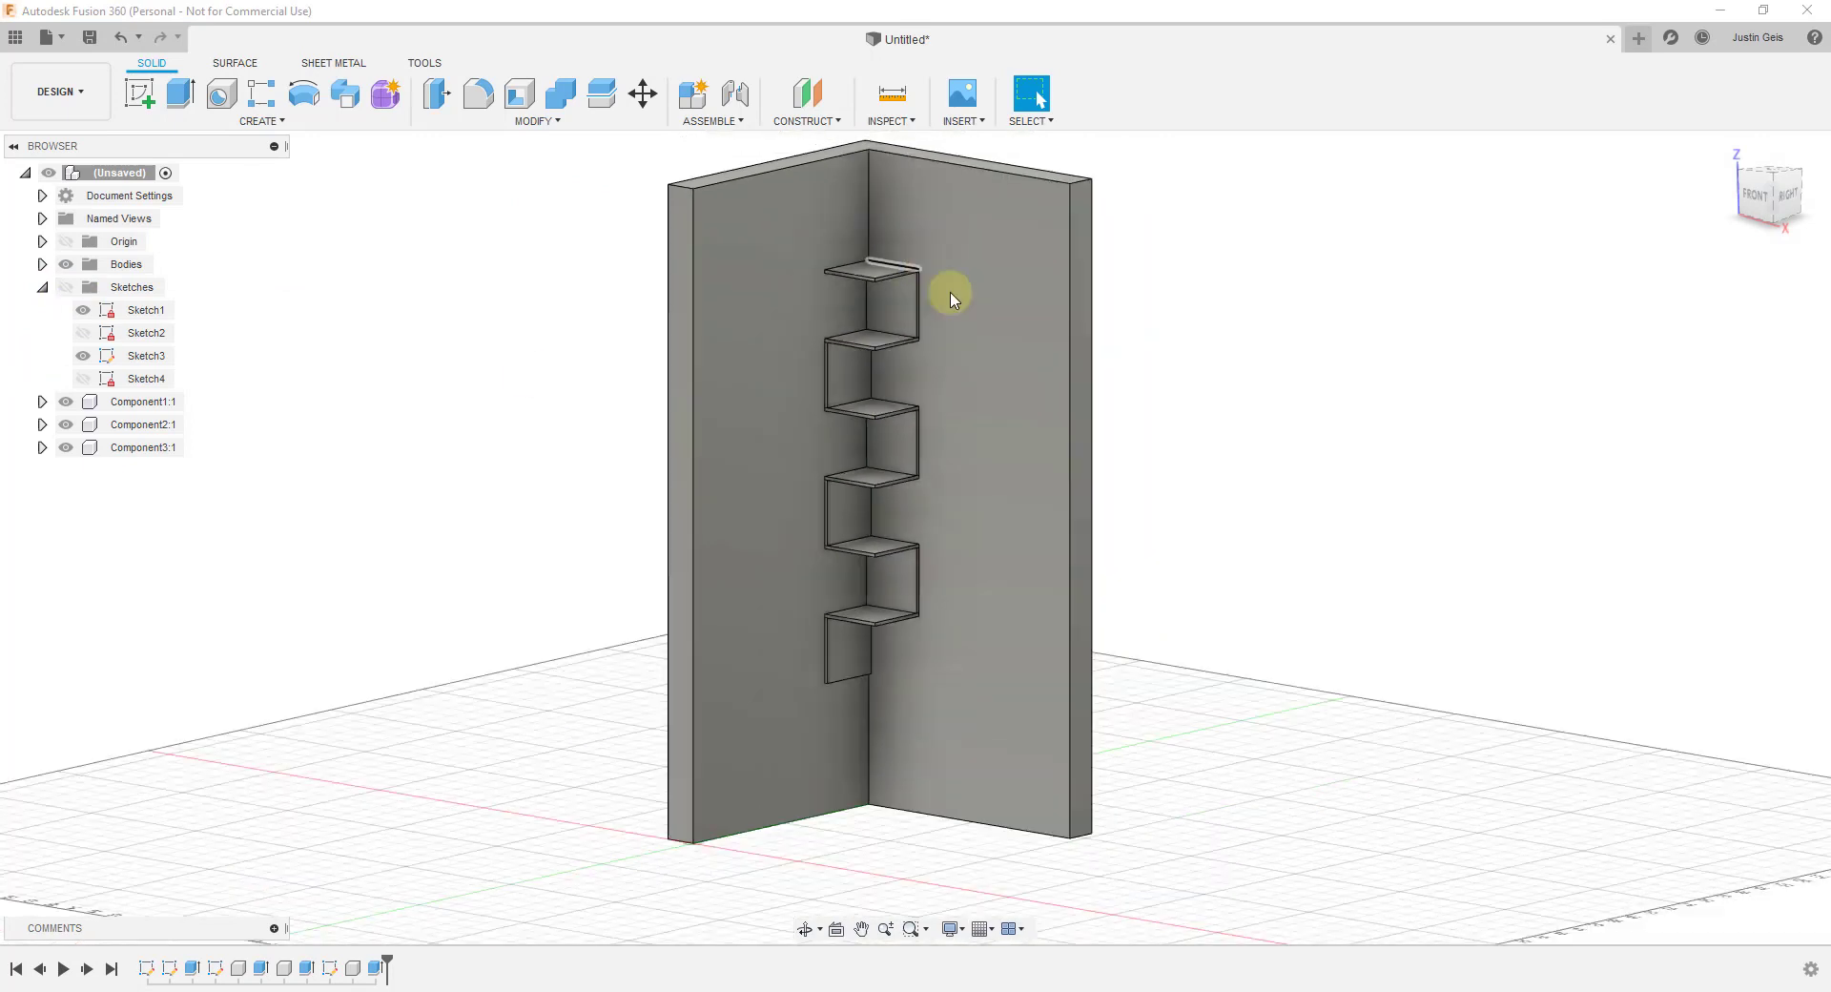
Select all three shelf components together and open the Appearance settings for them.
{"action": "scroll", "coordinate": [875, 290], "scroll_direction": "up", "scroll_amount": 3}
{"action": "left_click", "coordinate": [143, 401]}
{"action": "left_click", "coordinate": [144, 424], "text": "shift"}
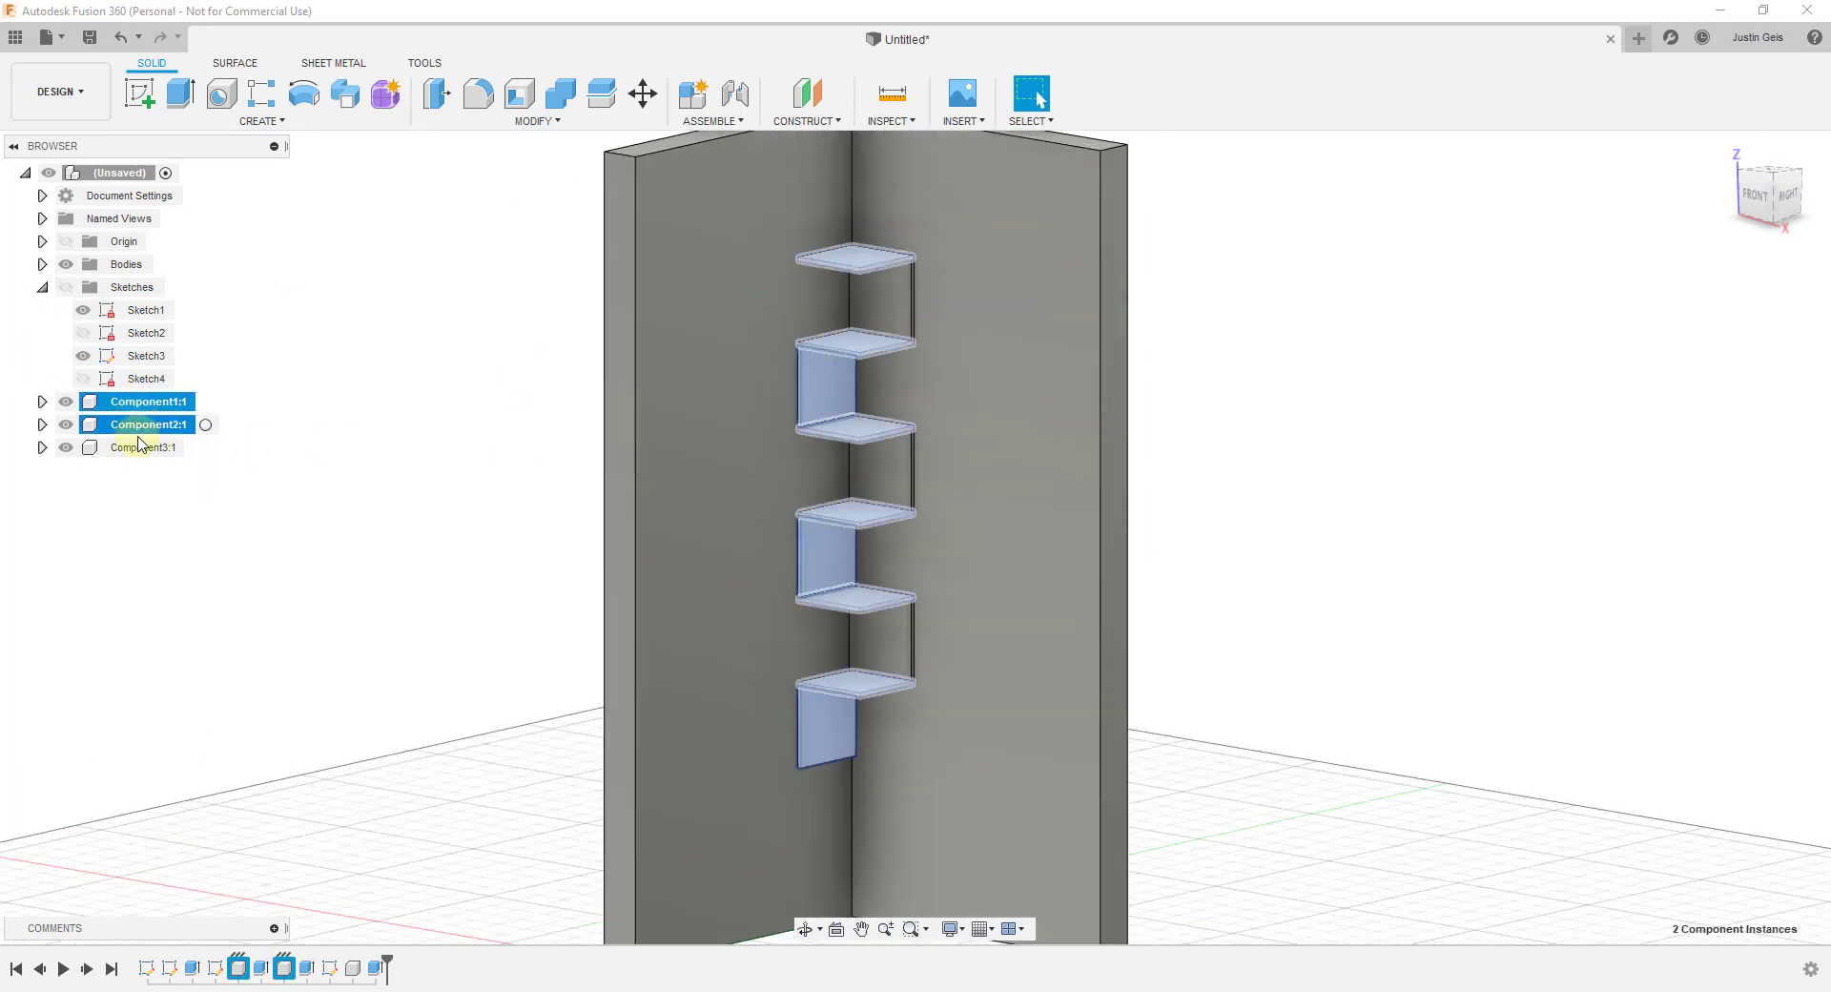
{"action": "left_click", "coordinate": [143, 448], "text": "shift"}
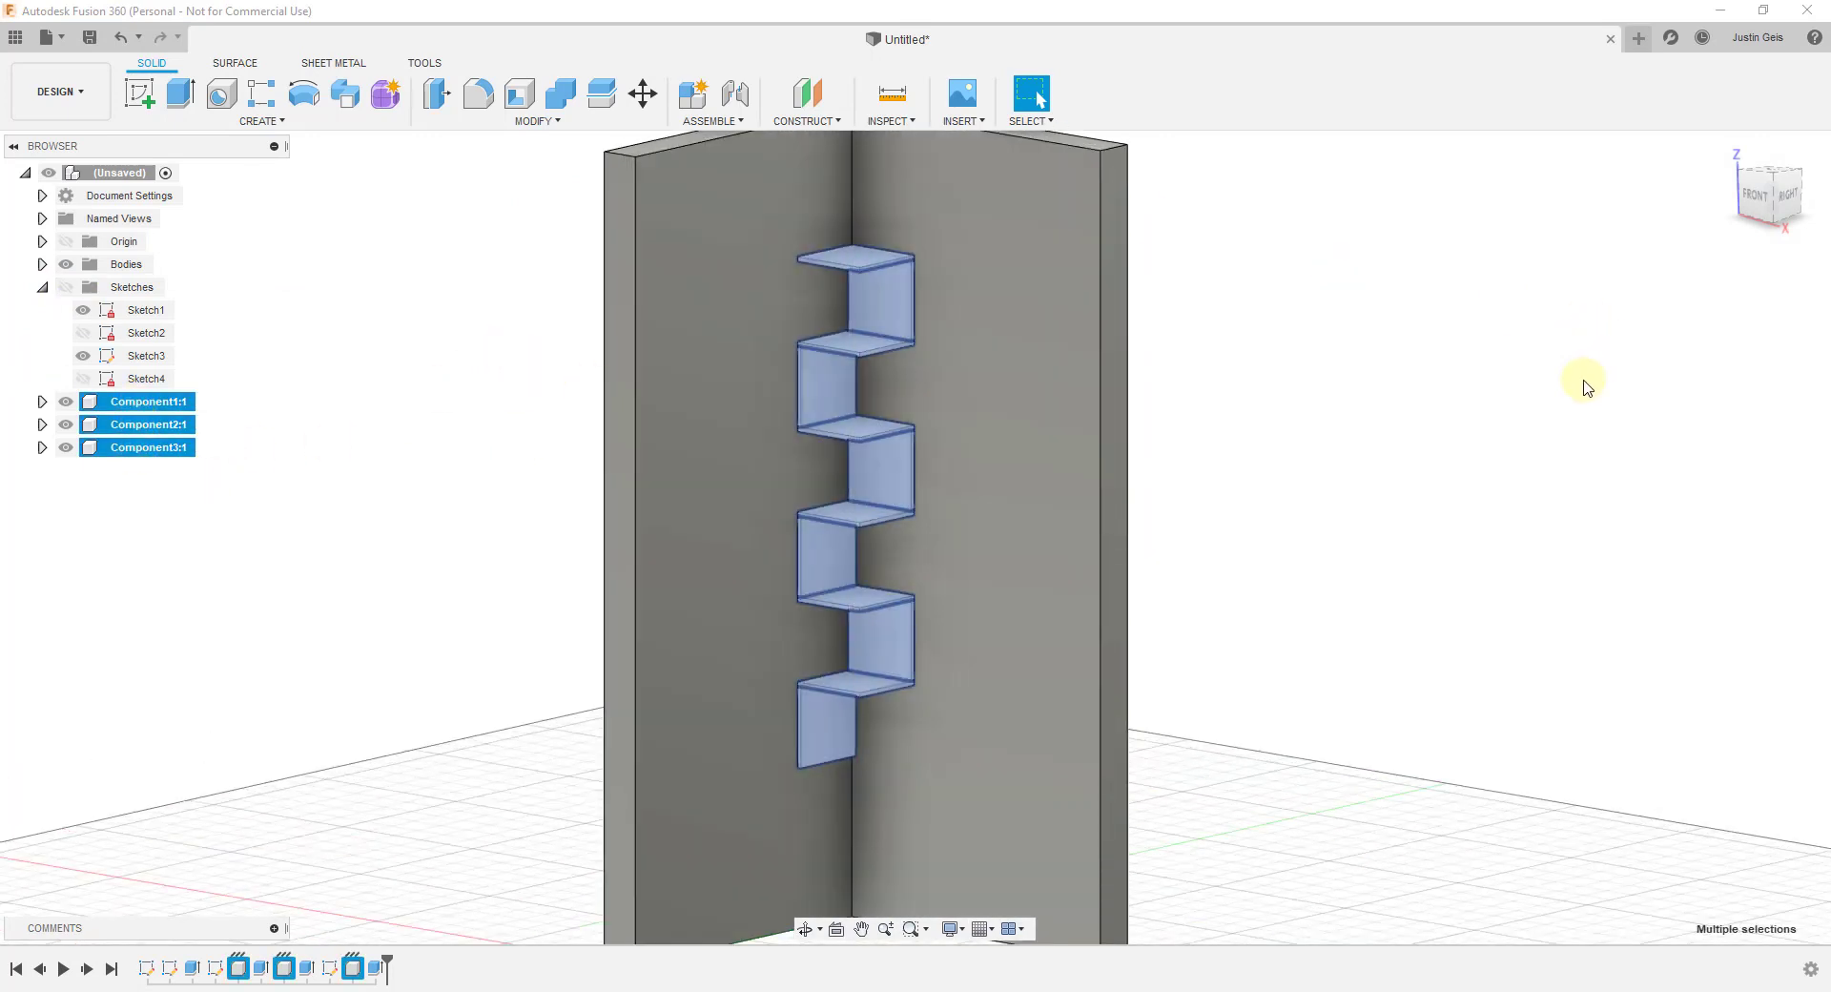
{"action": "left_click", "coordinate": [510, 128]}
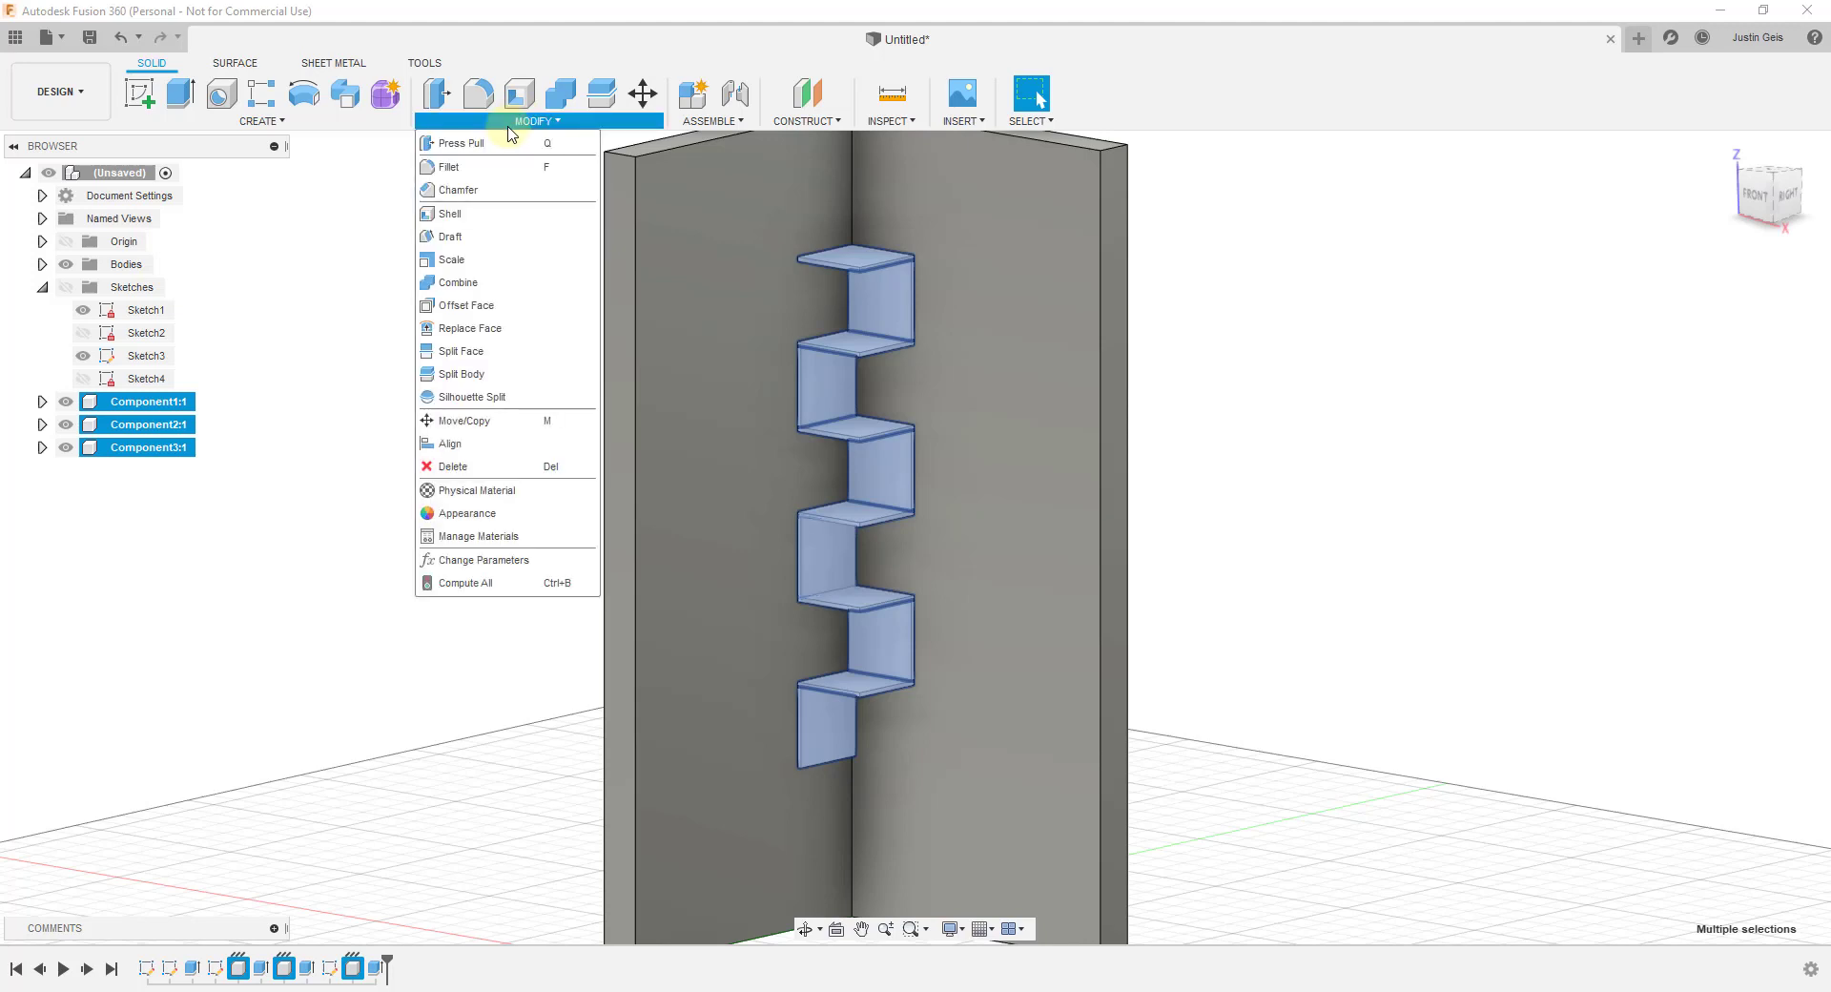
{"action": "left_click", "coordinate": [479, 516]}
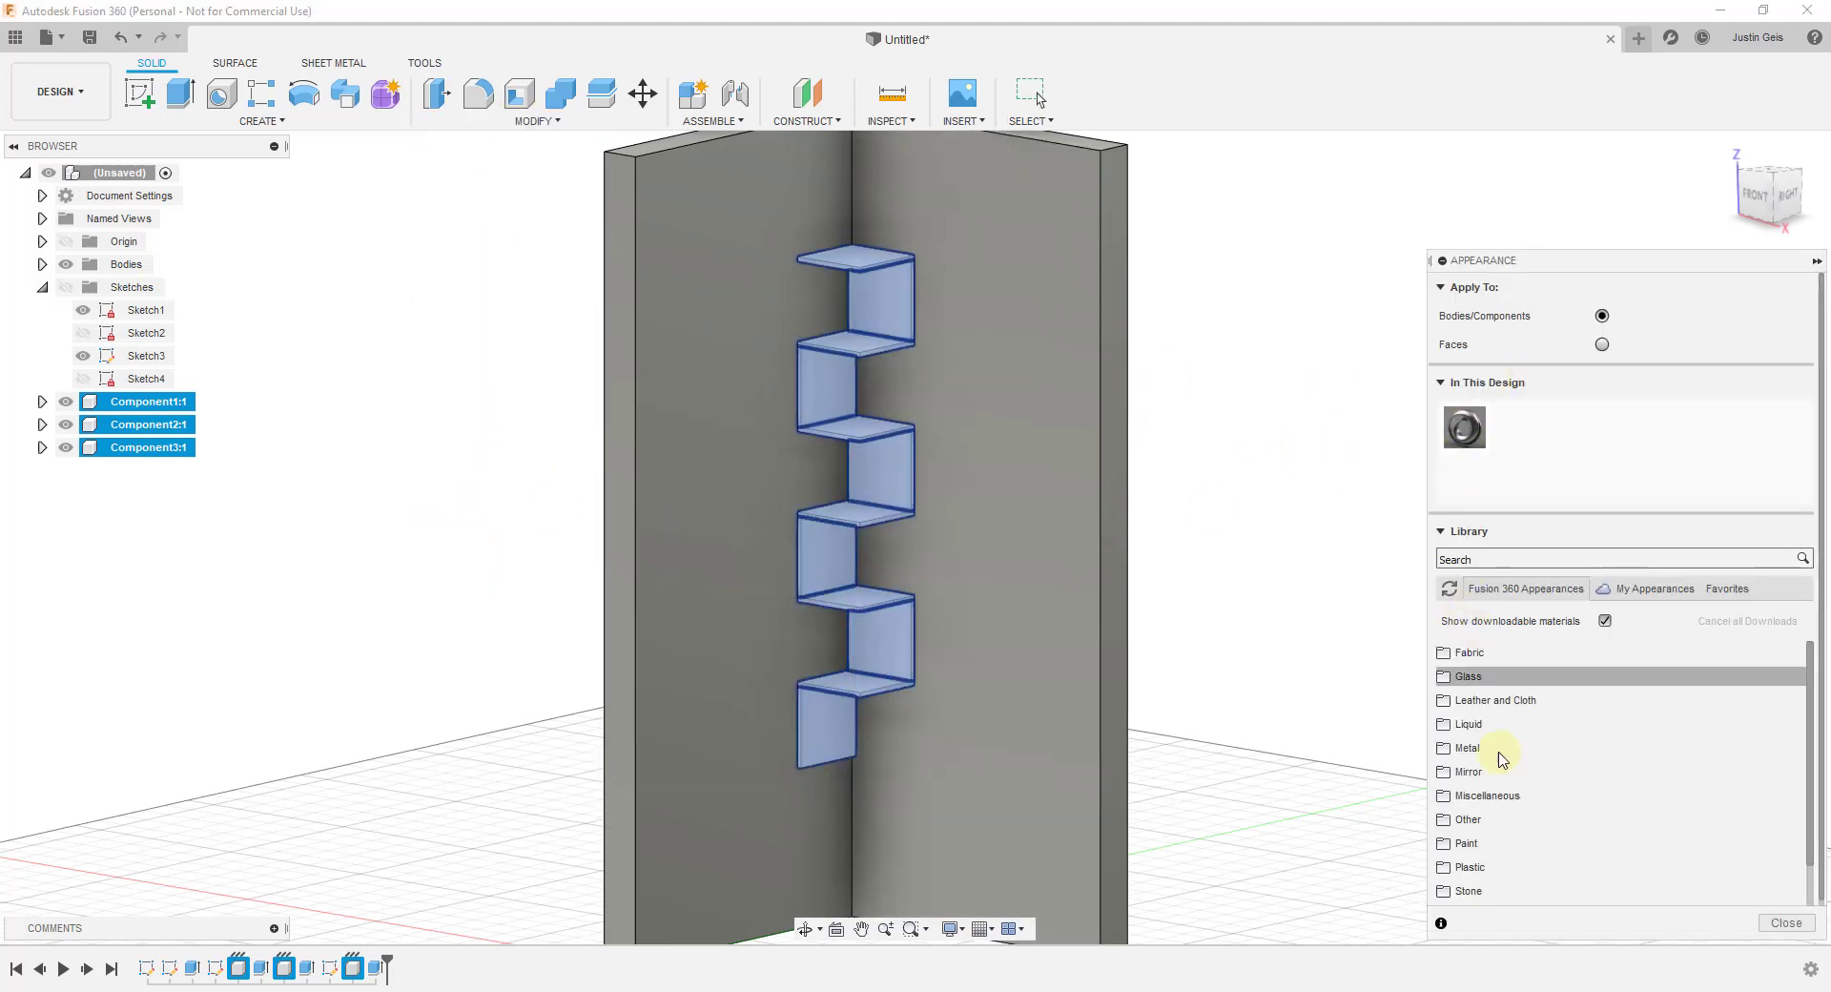
Apply the Mahogany appearance from the Wood library to the selected shelf components and close the appearance settings.
{"action": "scroll", "coordinate": [1488, 863], "scroll_direction": "down", "scroll_amount": 2}
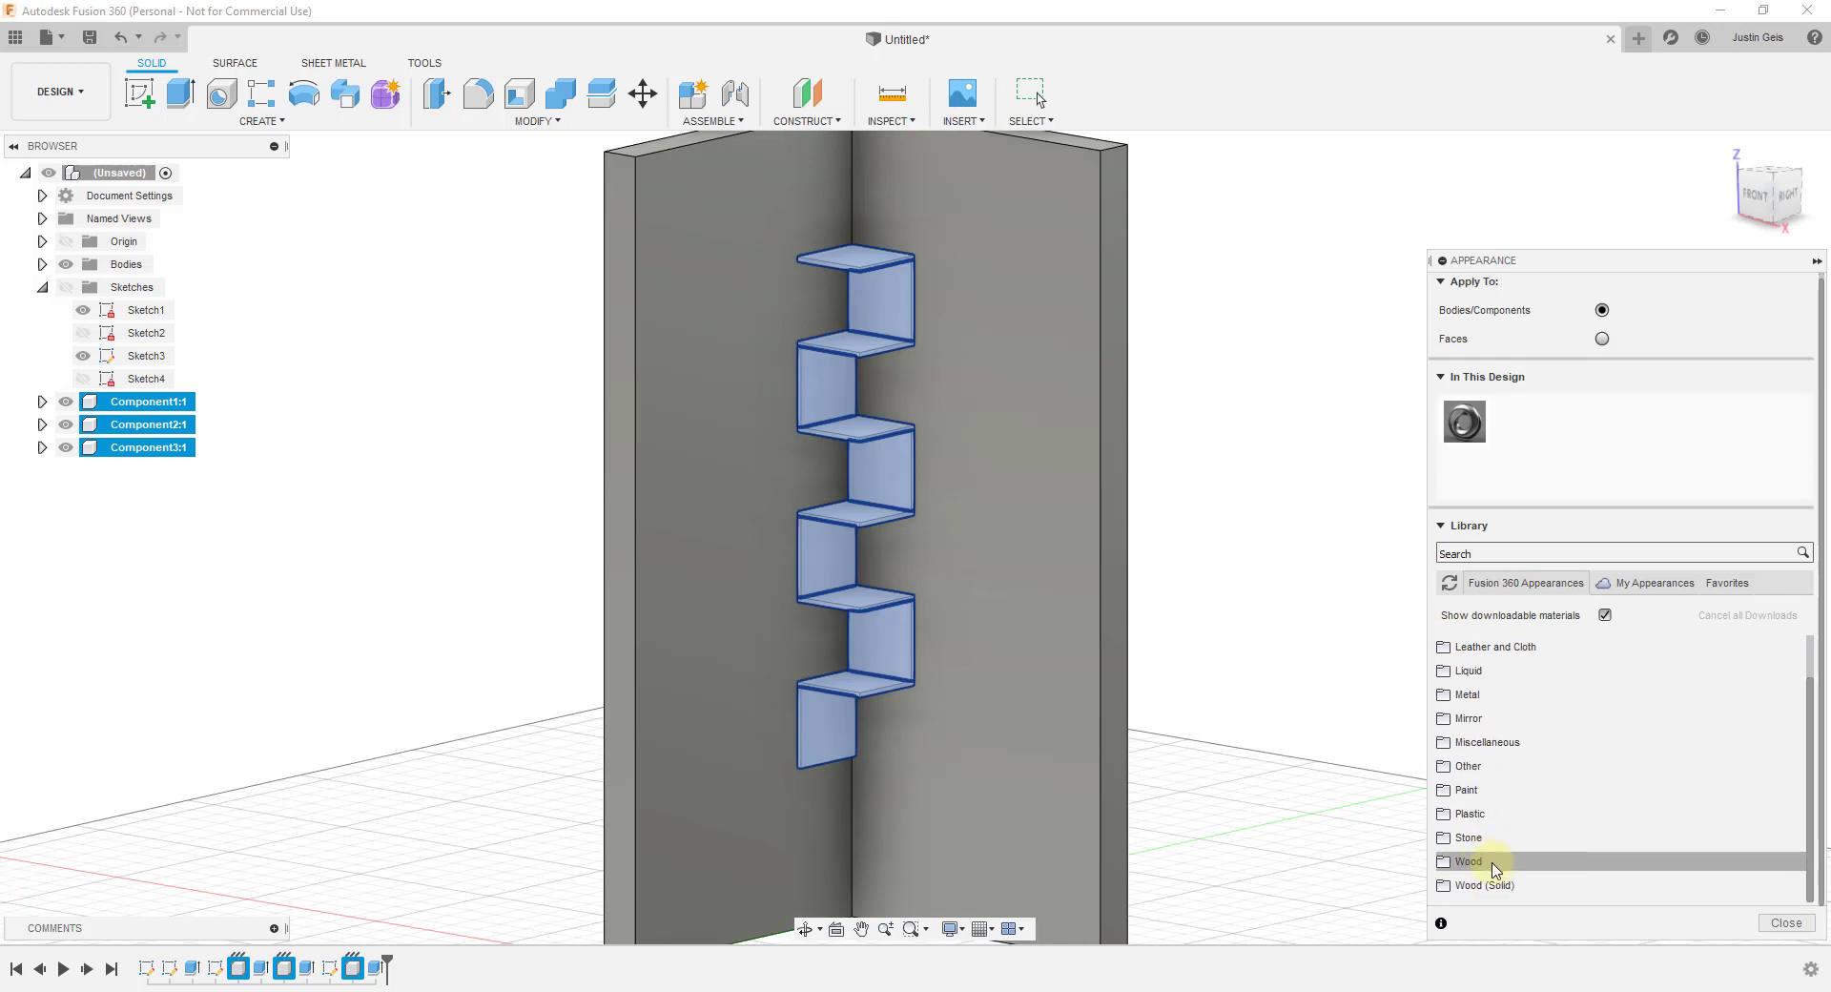
{"action": "left_click", "coordinate": [1469, 865]}
{"action": "scroll", "coordinate": [1526, 724], "scroll_direction": "down", "scroll_amount": 5}
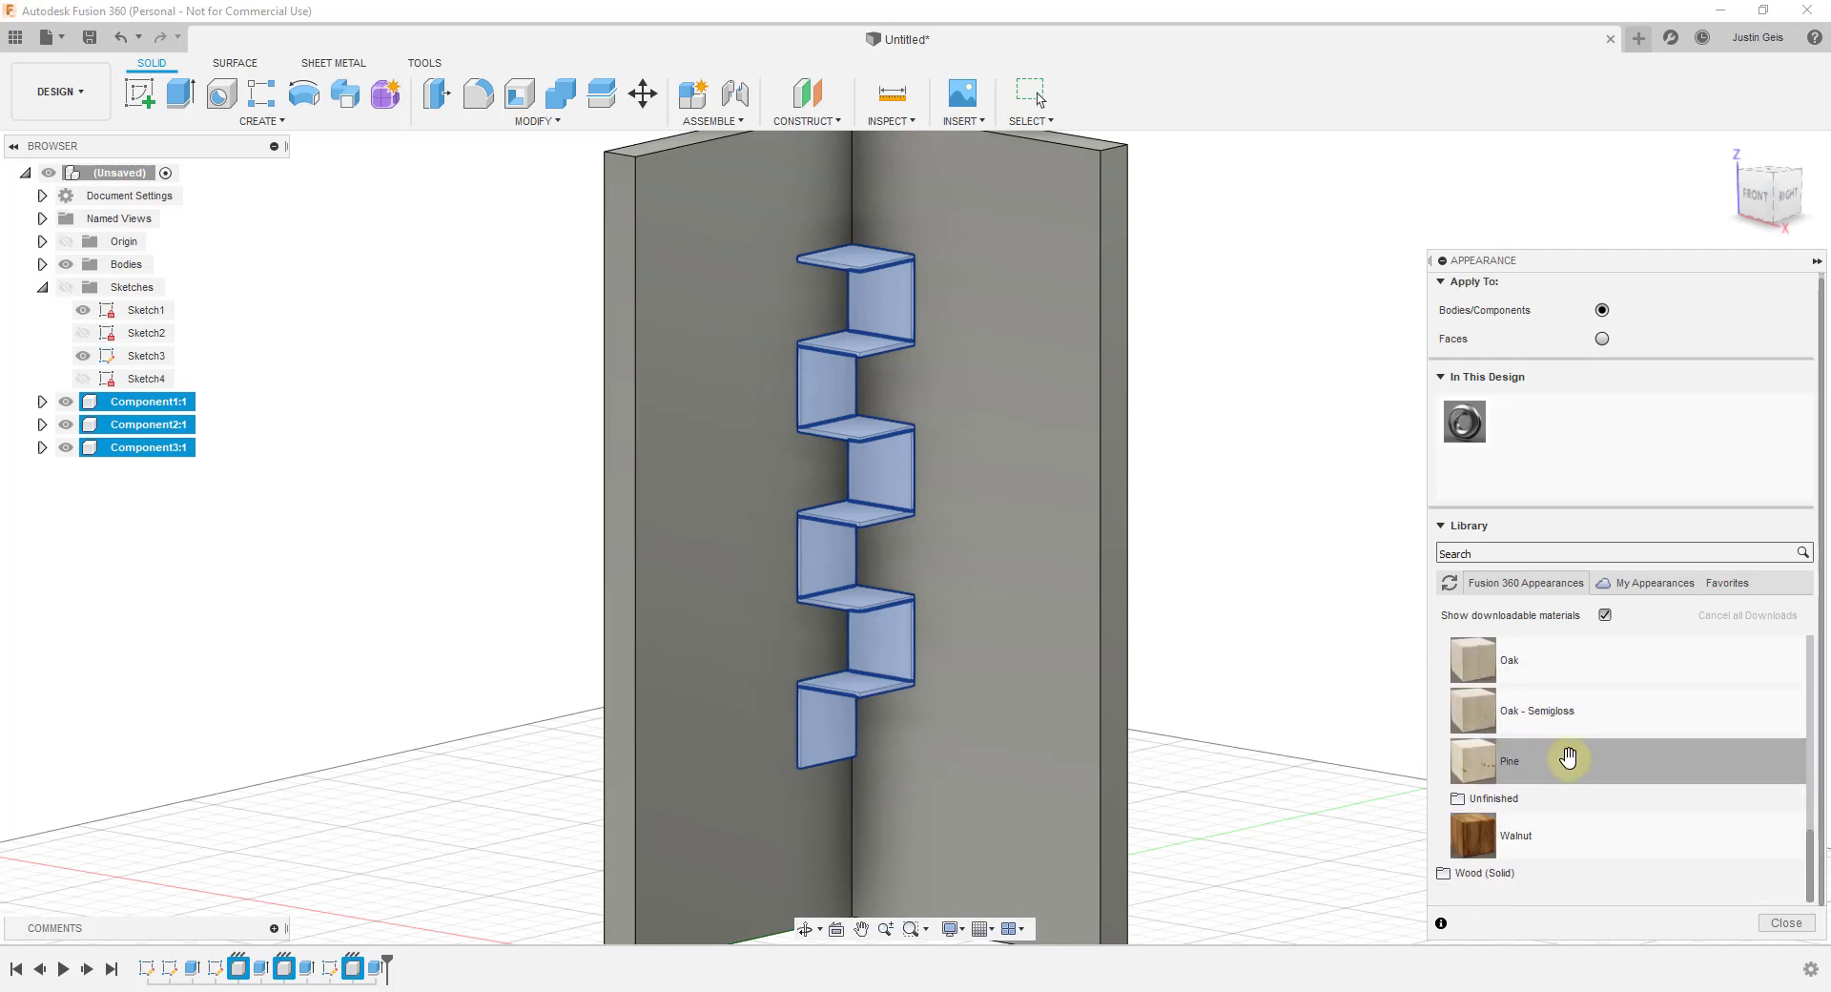
{"action": "scroll", "coordinate": [1530, 731], "scroll_direction": "up", "scroll_amount": 2}
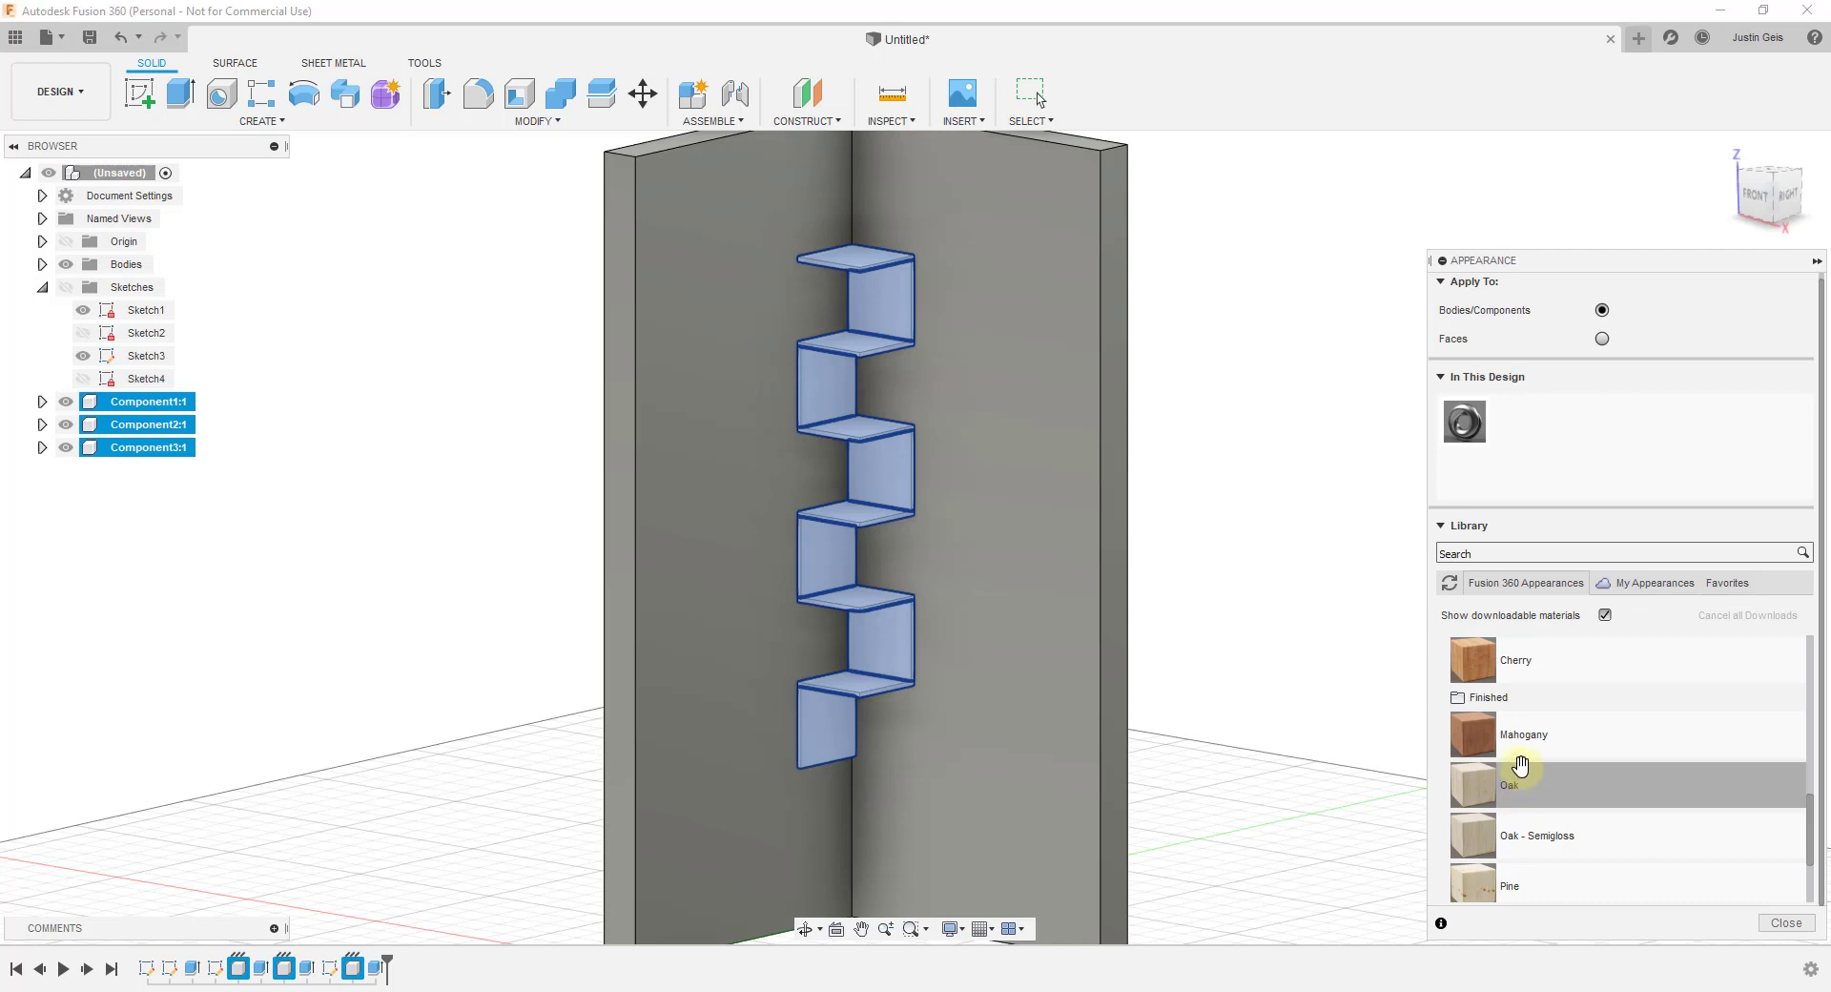
{"action": "scroll", "coordinate": [1521, 763], "scroll_direction": "up", "scroll_amount": 2}
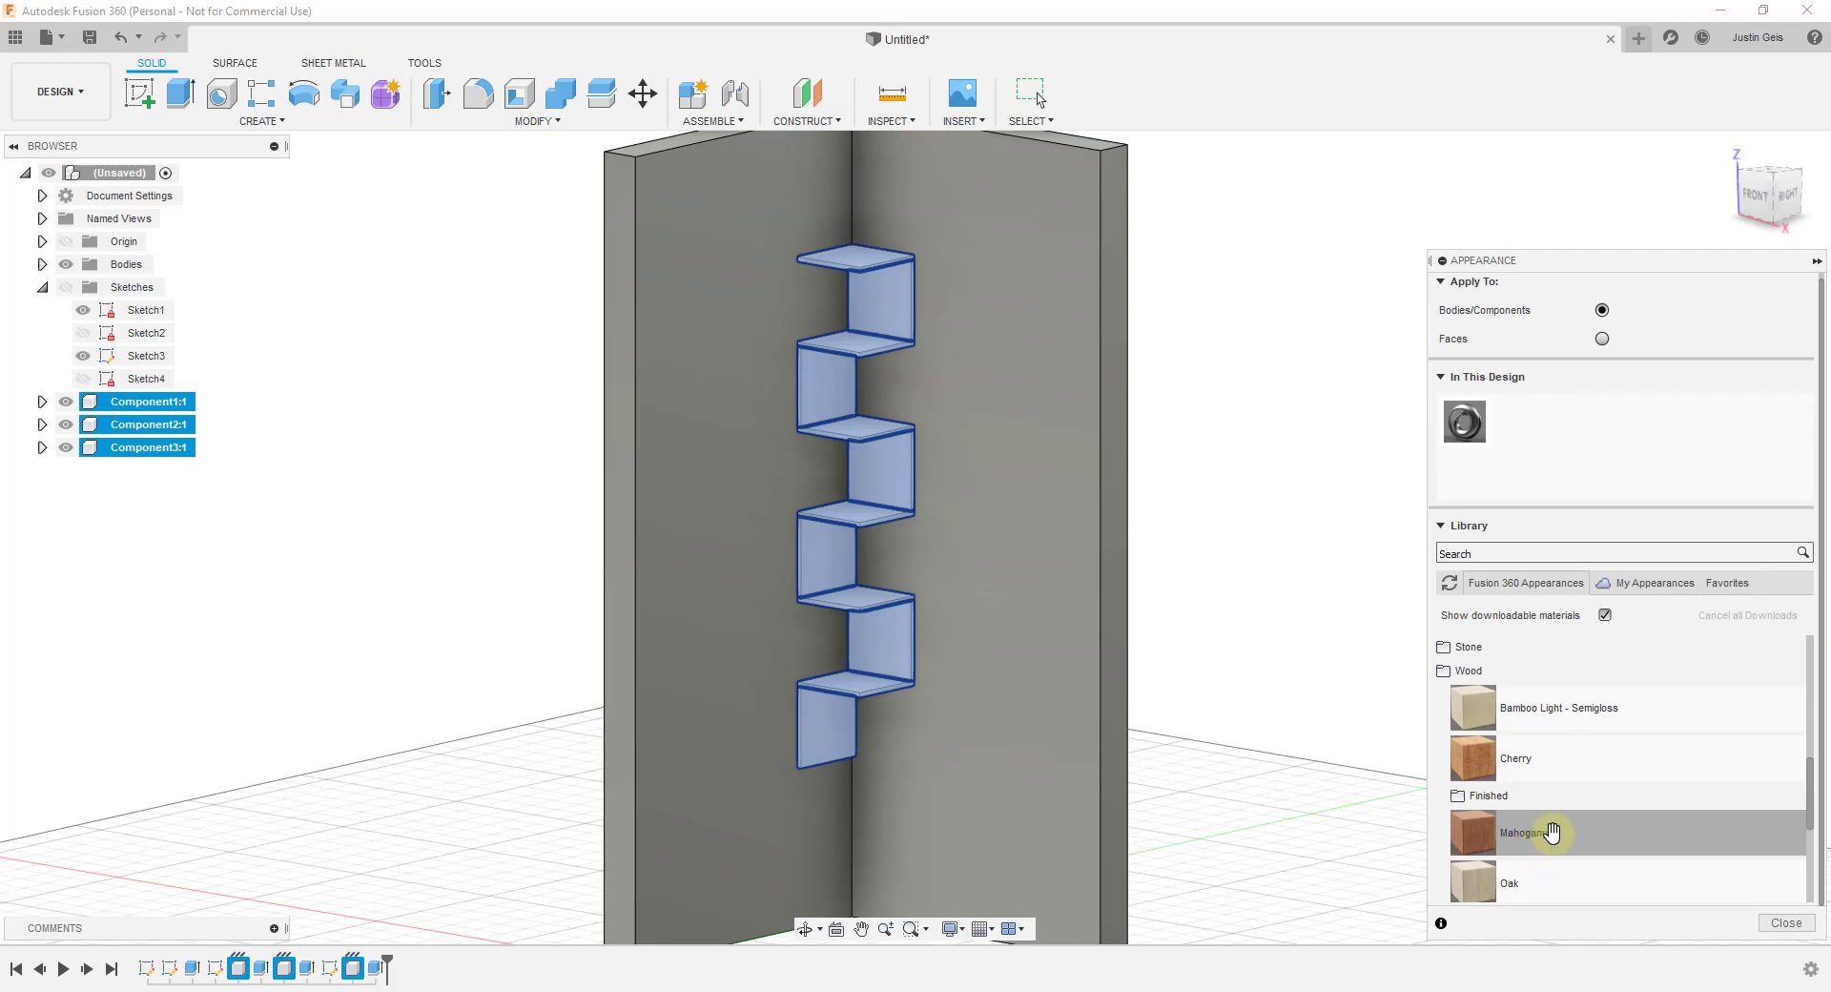
{"action": "left_click_drag", "start_coordinate": [1551, 833], "coordinate": [860, 607]}
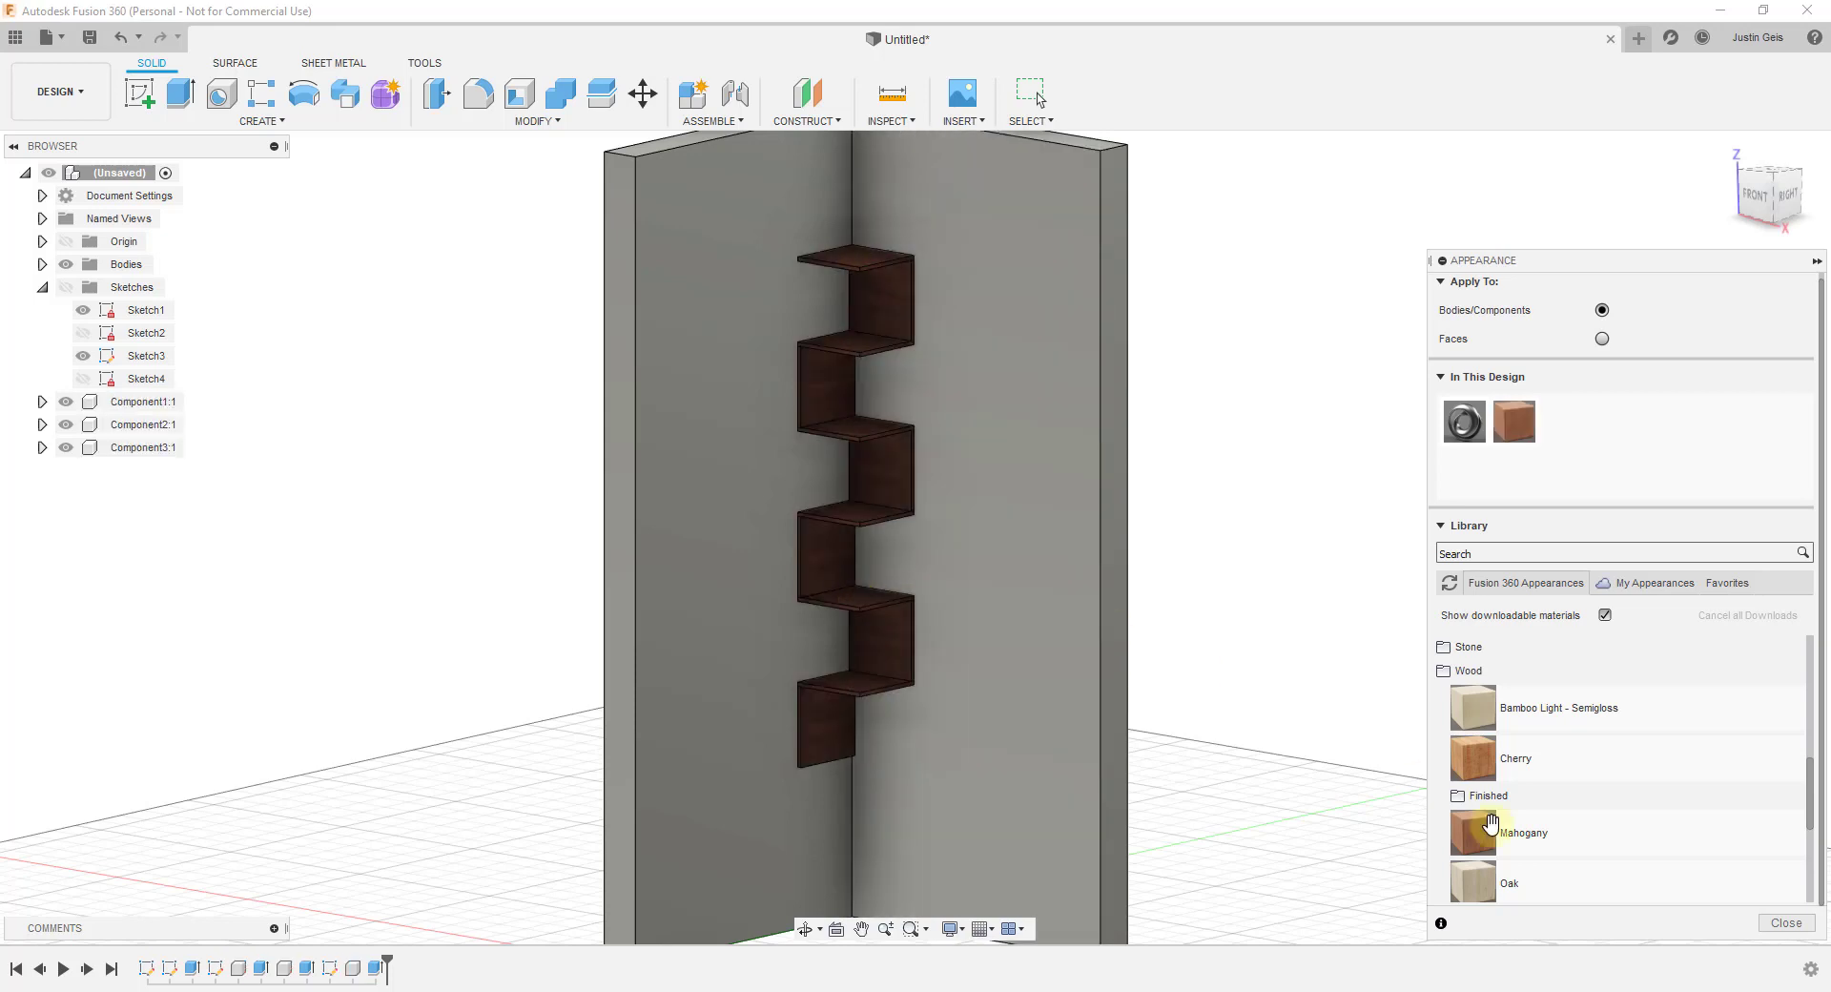
{"action": "left_click", "coordinate": [1785, 923]}
Examine the wood grain on the shelf boards up close and the whole shelf against the walls.
{"action": "scroll", "coordinate": [1049, 477], "scroll_direction": "up", "scroll_amount": 2}
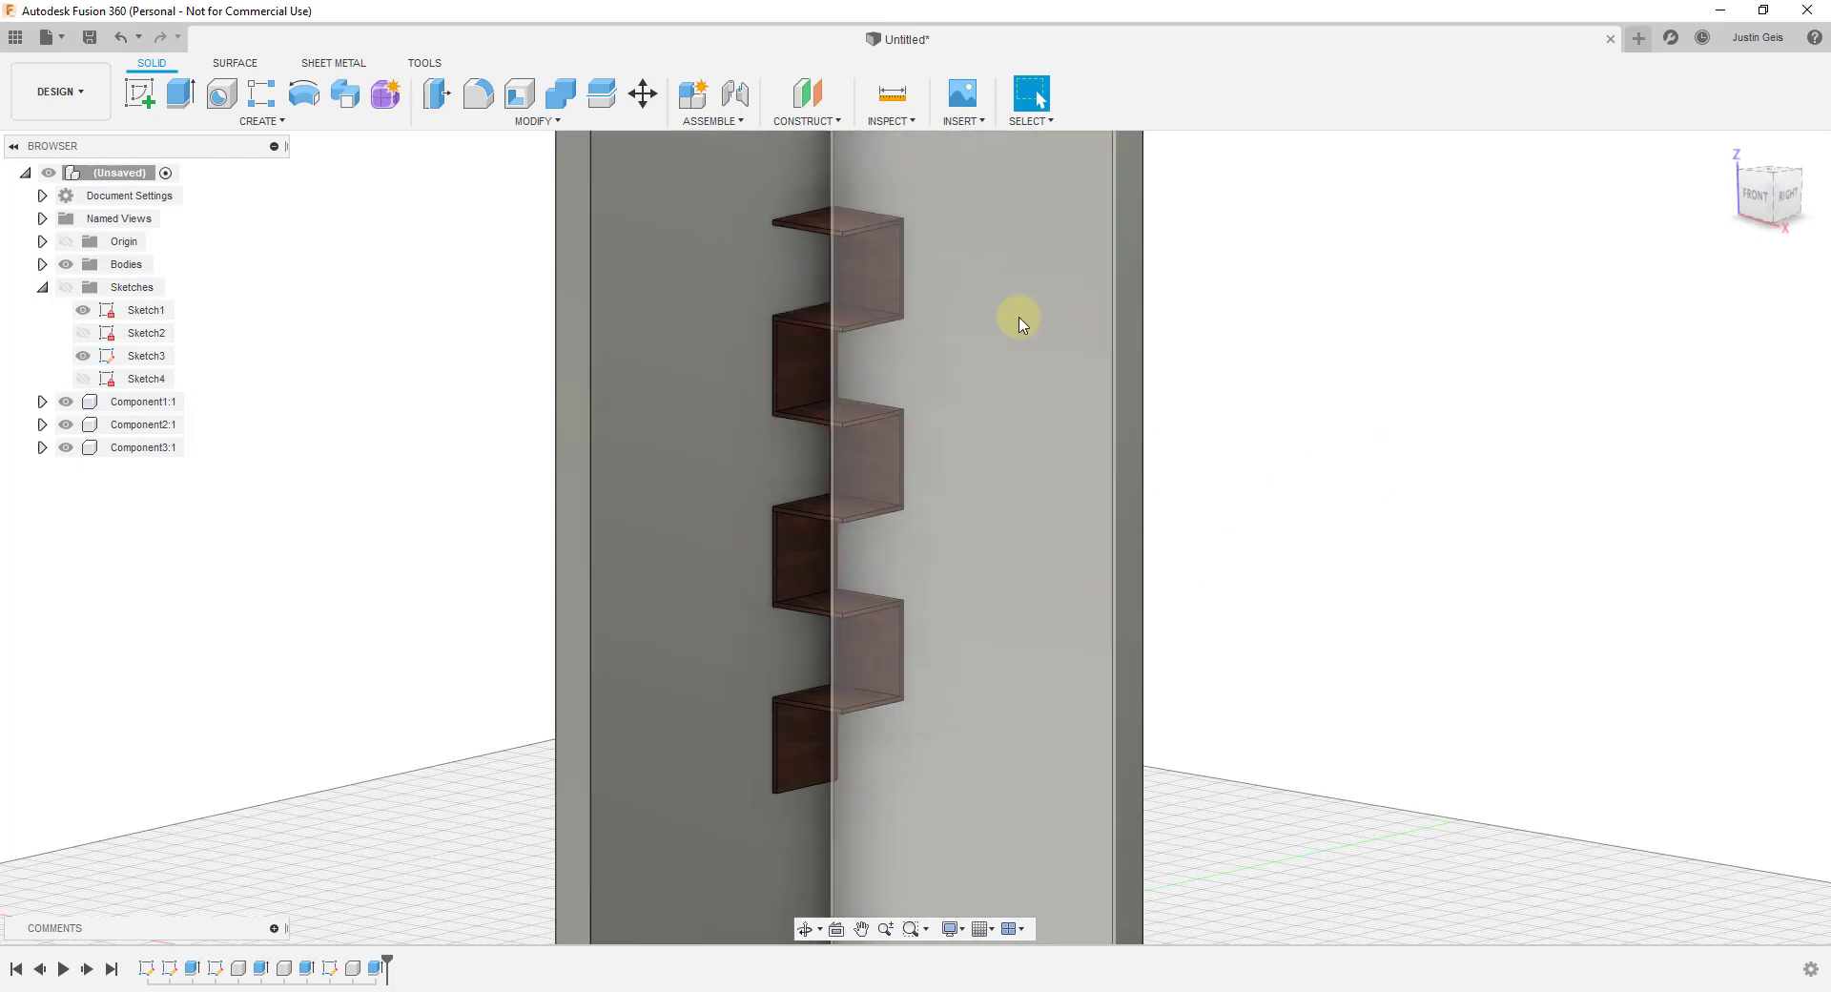
{"action": "scroll", "coordinate": [826, 206], "scroll_direction": "up", "scroll_amount": 3}
{"action": "scroll", "coordinate": [981, 355], "scroll_direction": "up", "scroll_amount": 1}
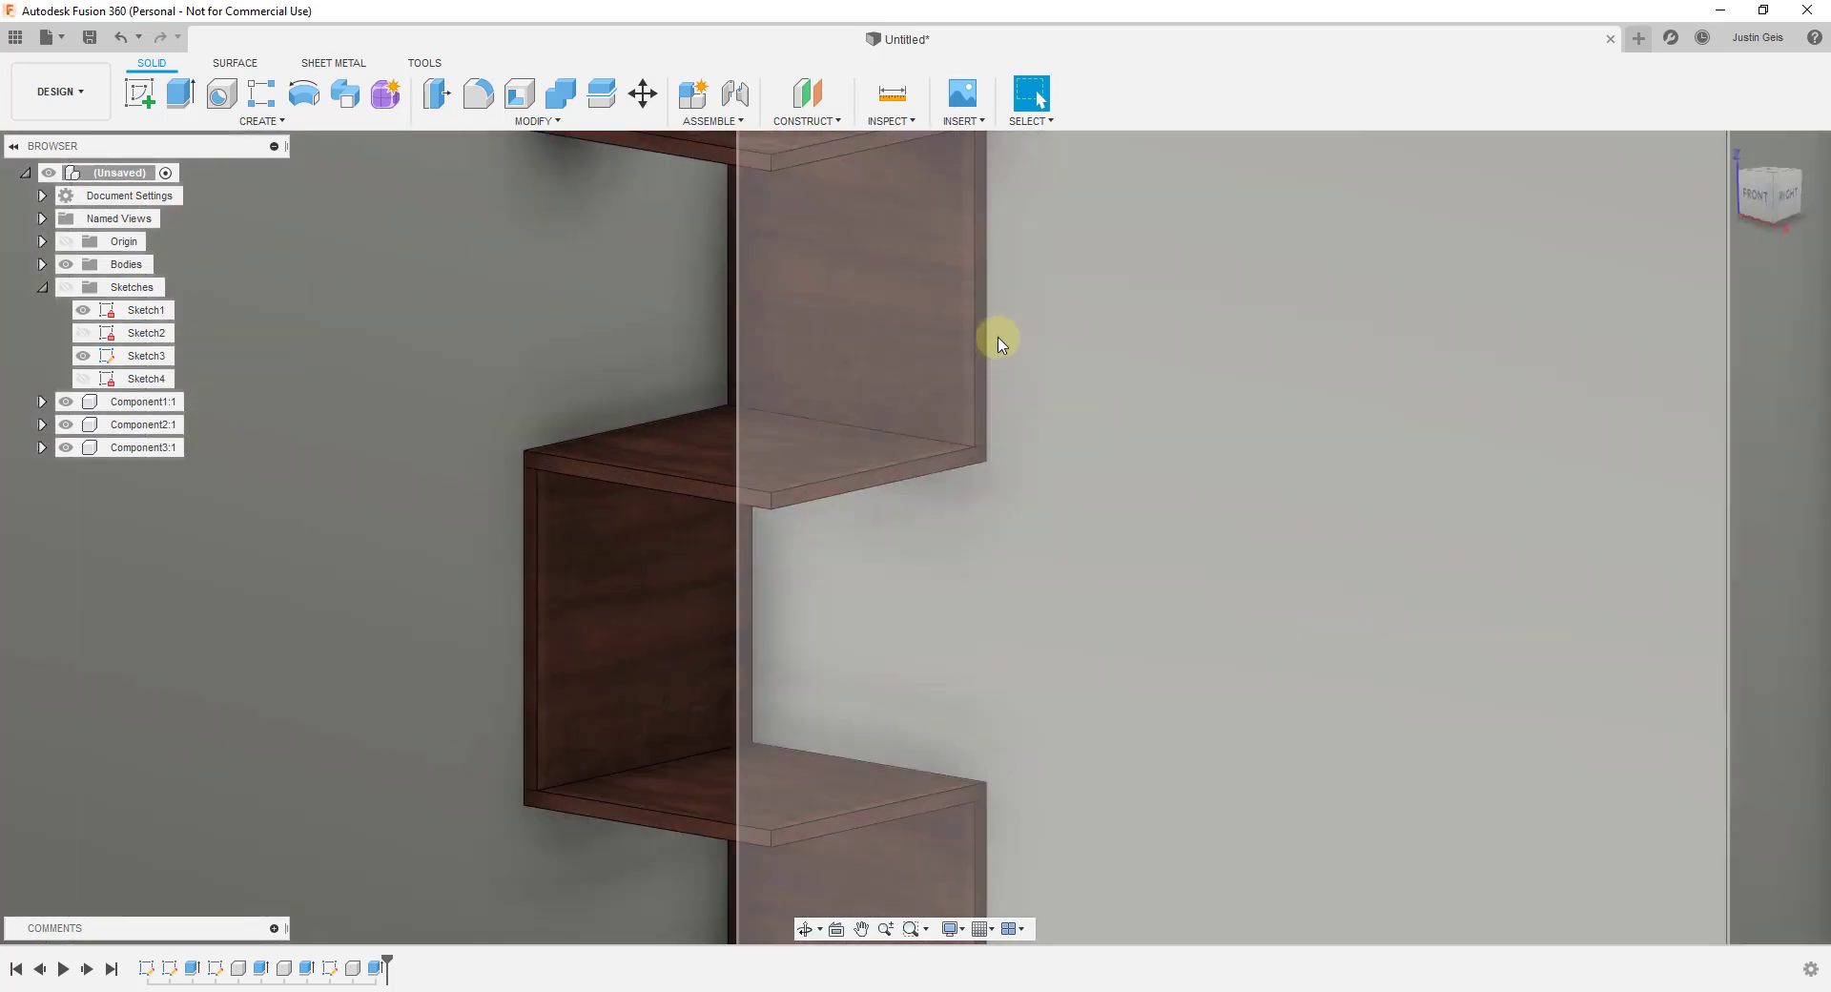
{"action": "scroll", "coordinate": [997, 334], "scroll_direction": "down", "scroll_amount": 6}
{"action": "scroll", "coordinate": [919, 612], "scroll_direction": "up", "scroll_amount": 2}
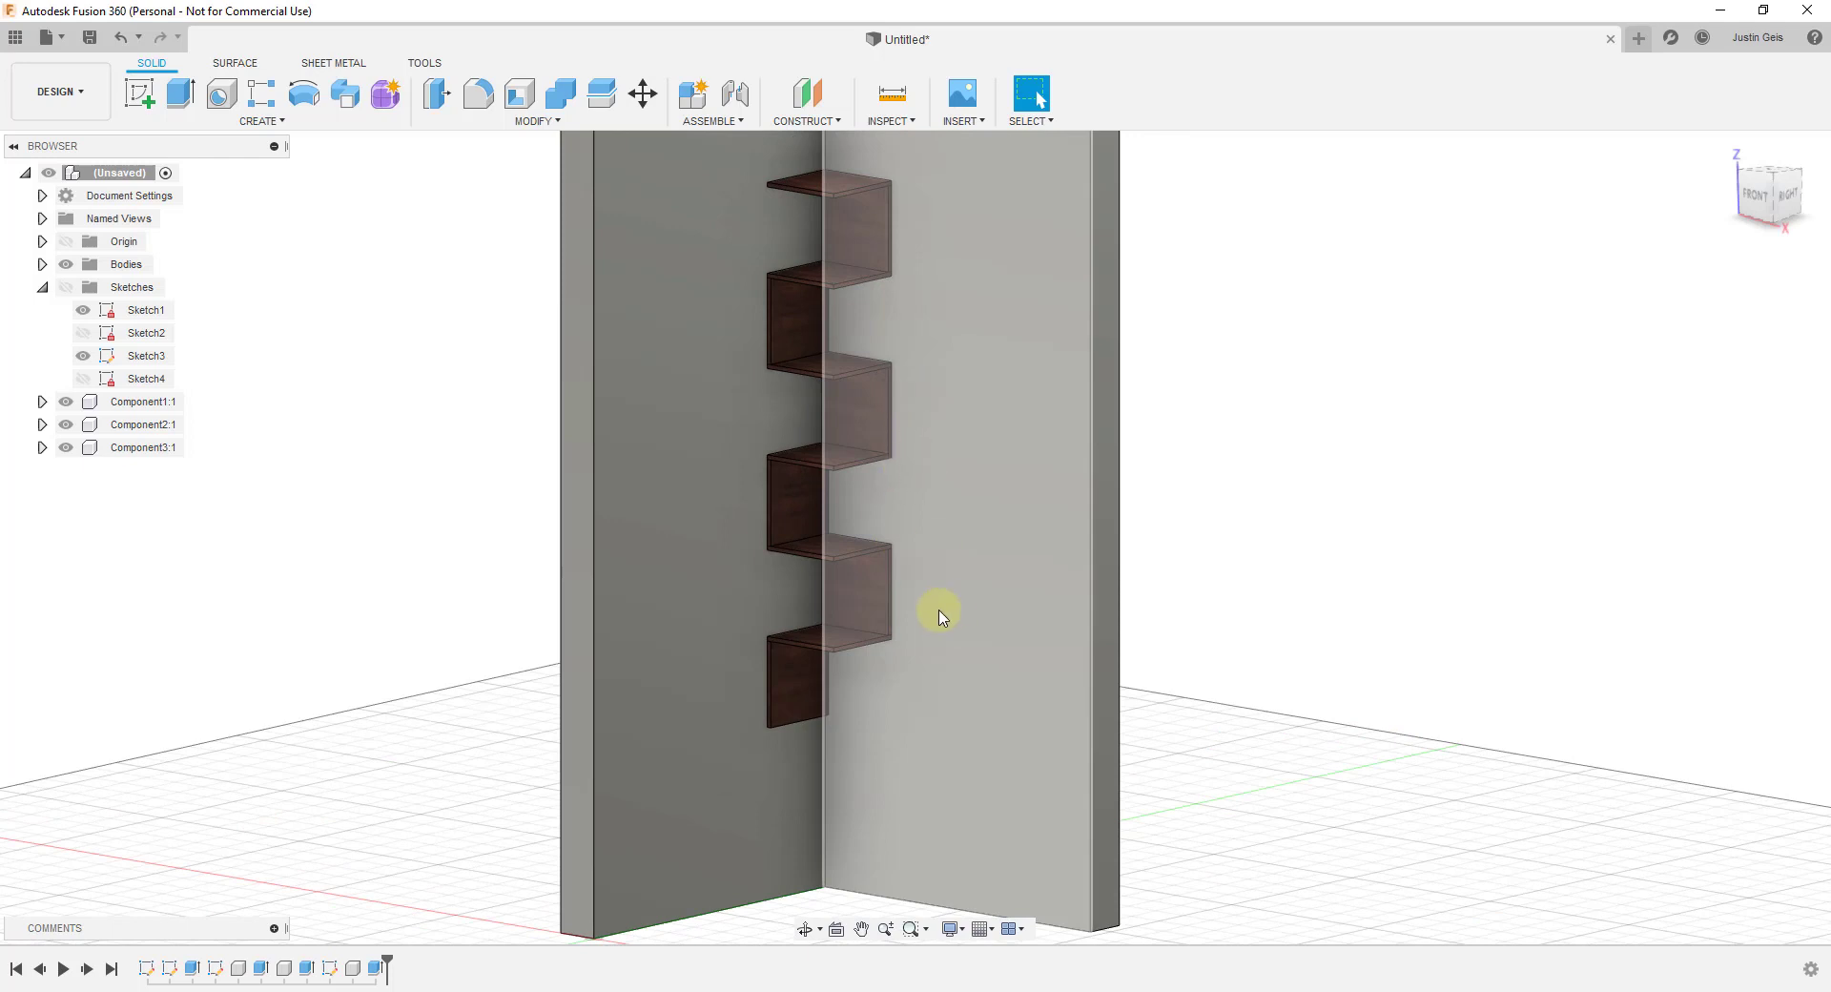
{"action": "left_click_drag", "start_coordinate": [967, 488], "coordinate": [969, 523]}
{"action": "key", "text": "Escape"}
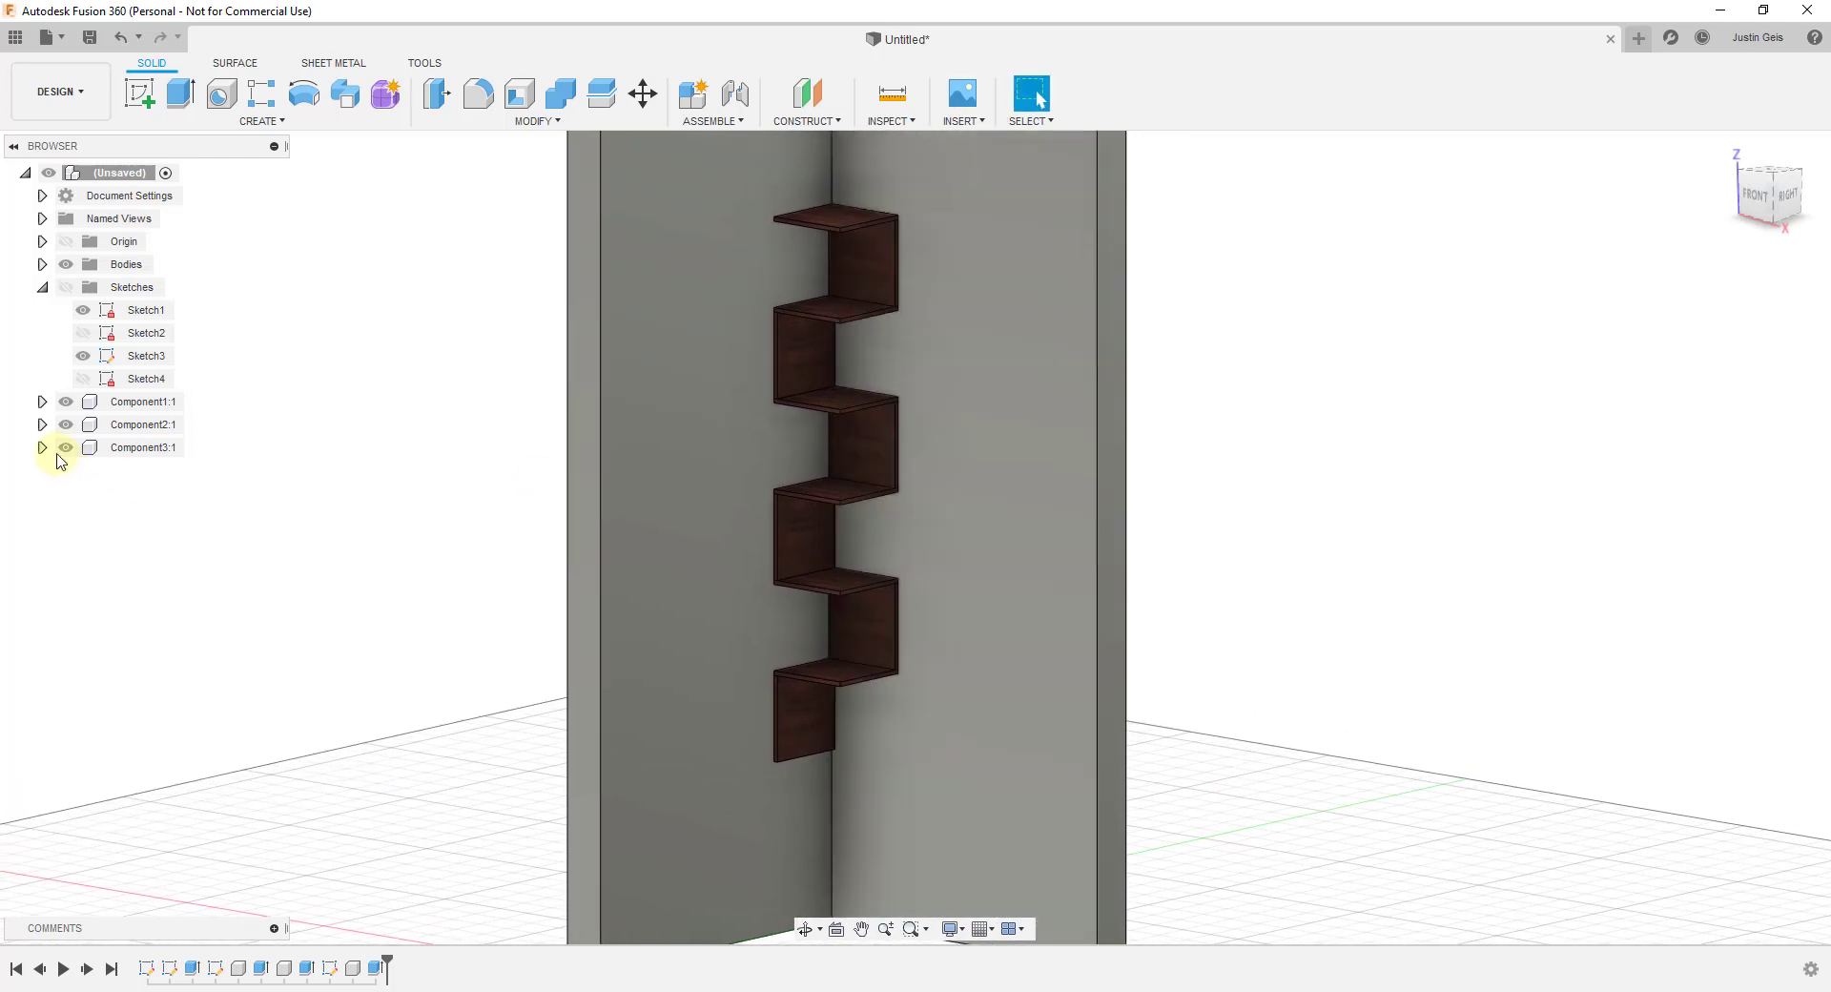
List the bodies inside Component1 and Component2 and highlight individual horizontal shelf boards to identify them.
{"action": "left_click", "coordinate": [42, 401]}
{"action": "left_click", "coordinate": [59, 448]}
{"action": "left_click", "coordinate": [42, 539]}
{"action": "left_click", "coordinate": [59, 584]}
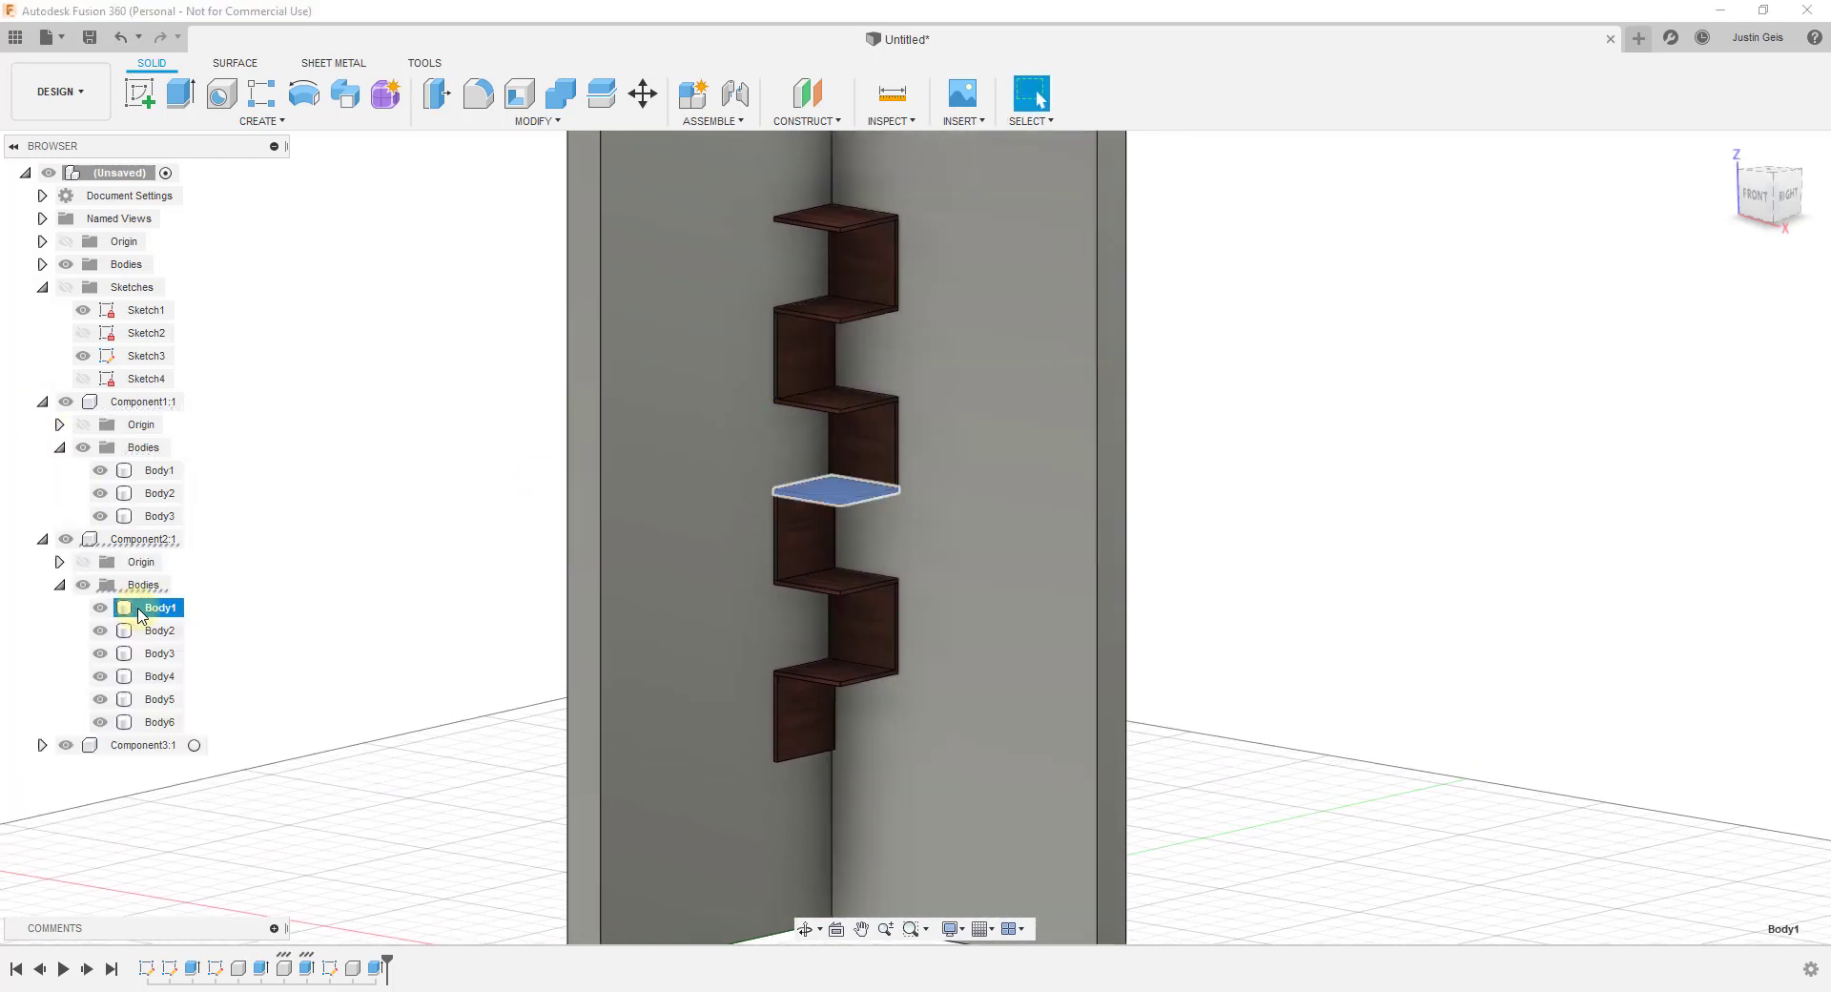
{"action": "left_click", "coordinate": [158, 677]}
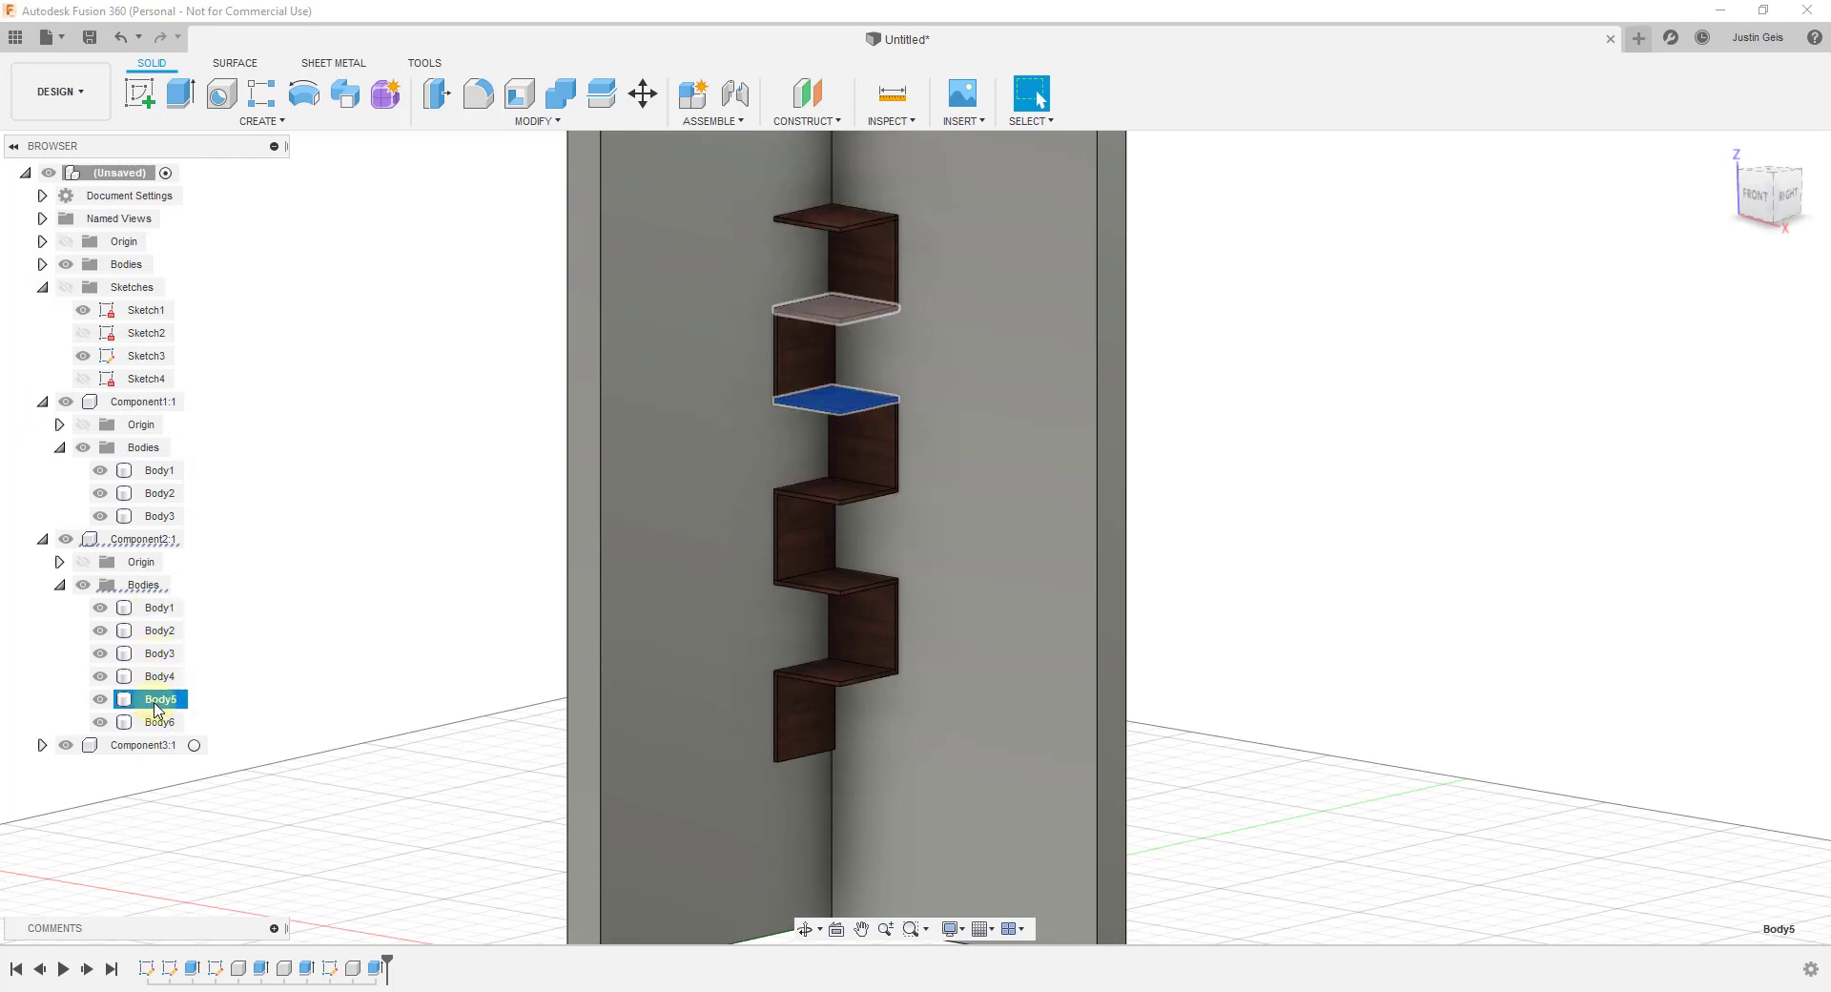
{"action": "left_click", "coordinate": [156, 722]}
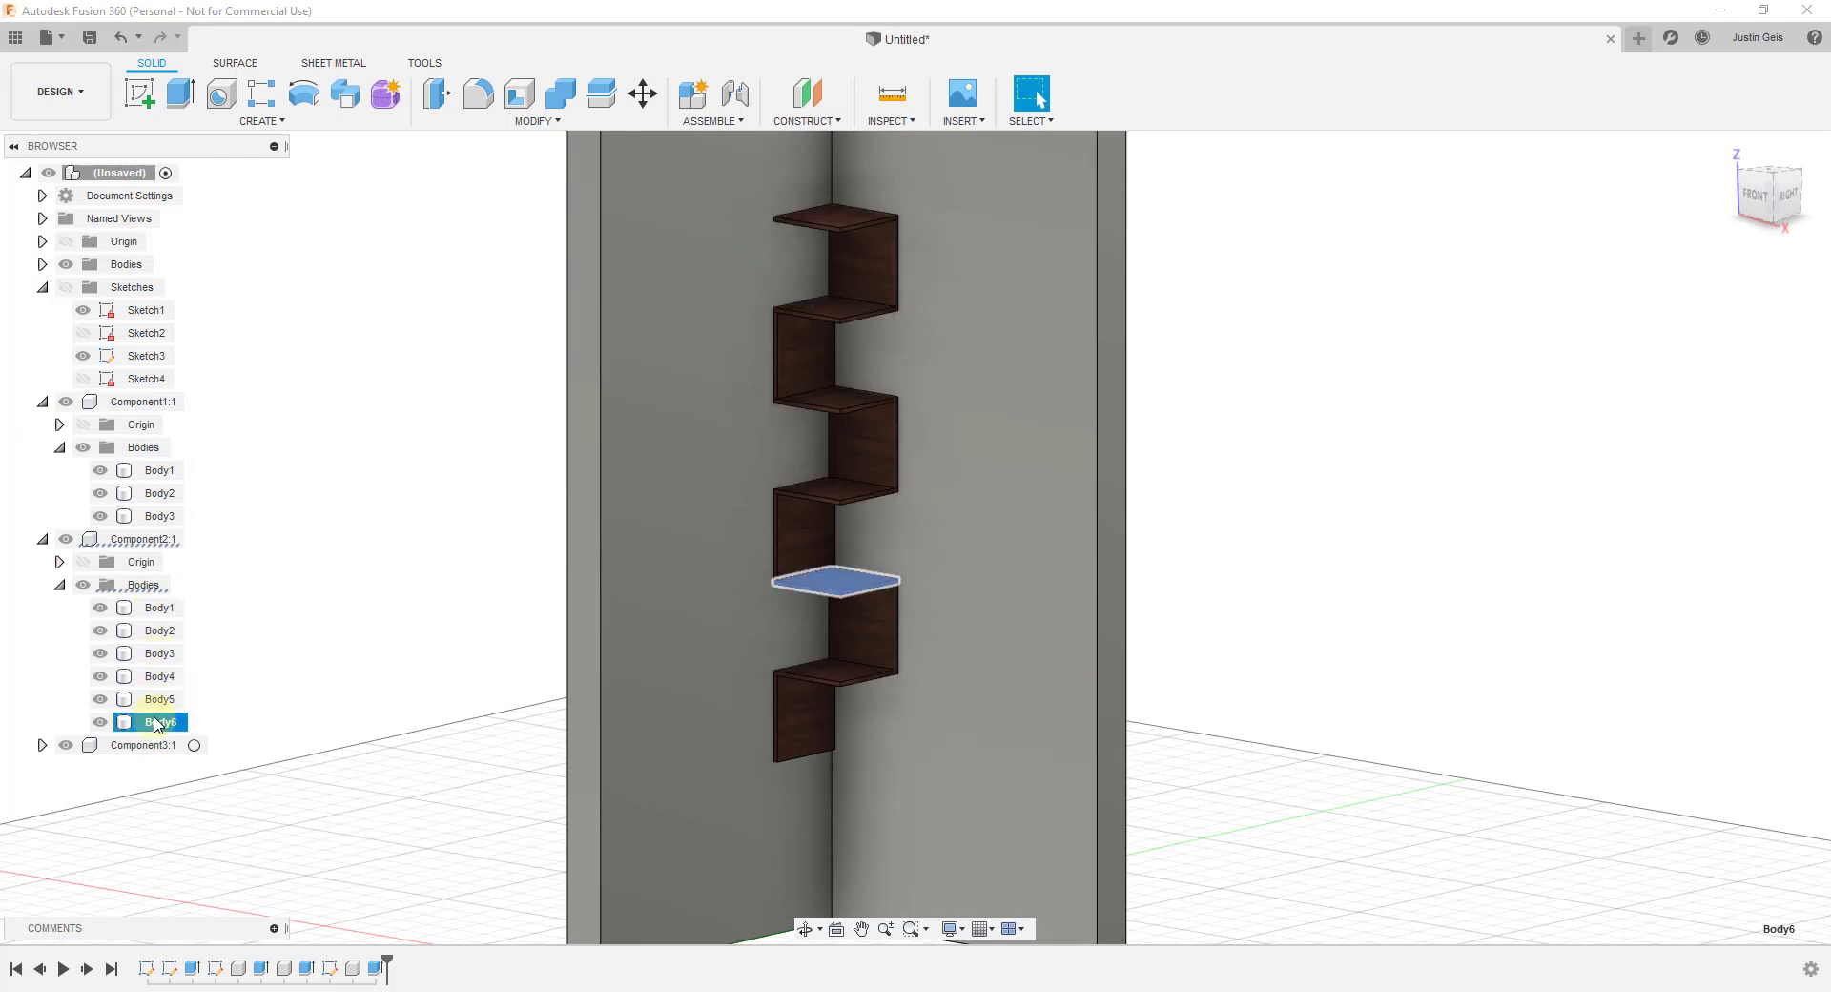
List the bodies inside Component3, highlight its vertical boards one by one, and clear the selection.
{"action": "left_click", "coordinate": [42, 746]}
{"action": "left_click", "coordinate": [59, 790]}
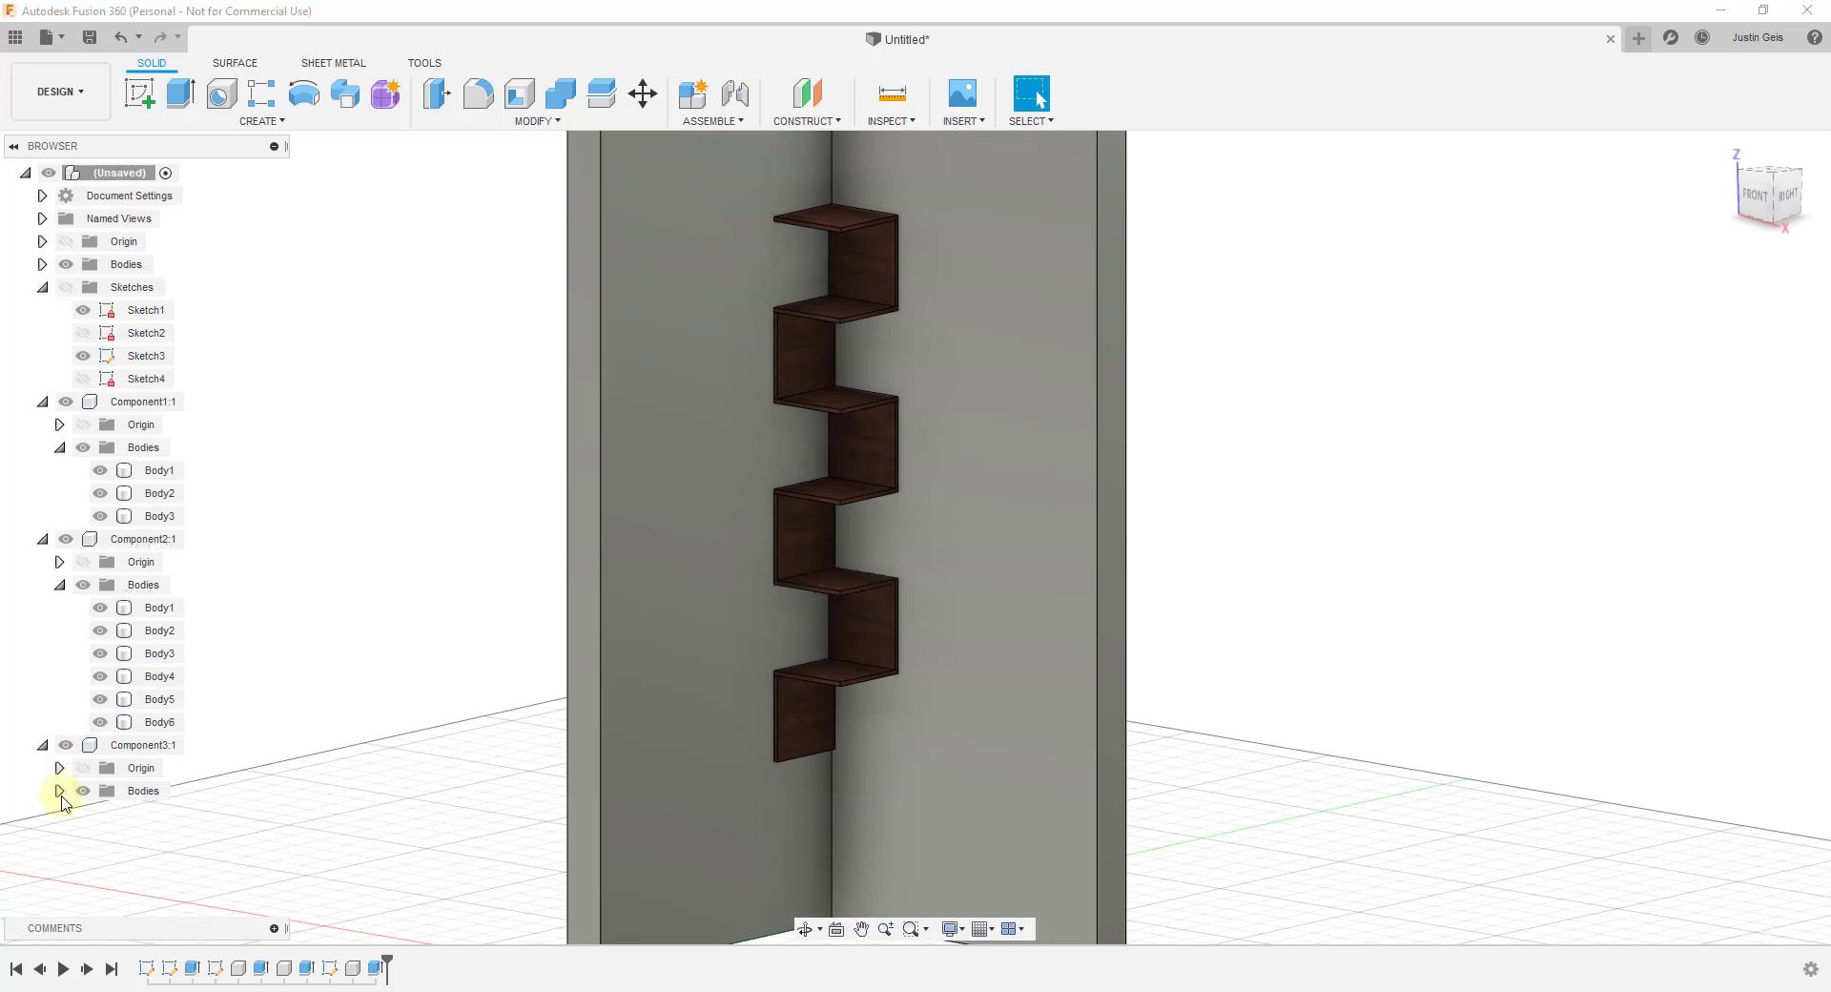
{"action": "left_click", "coordinate": [152, 814]}
{"action": "left_click", "coordinate": [160, 837]}
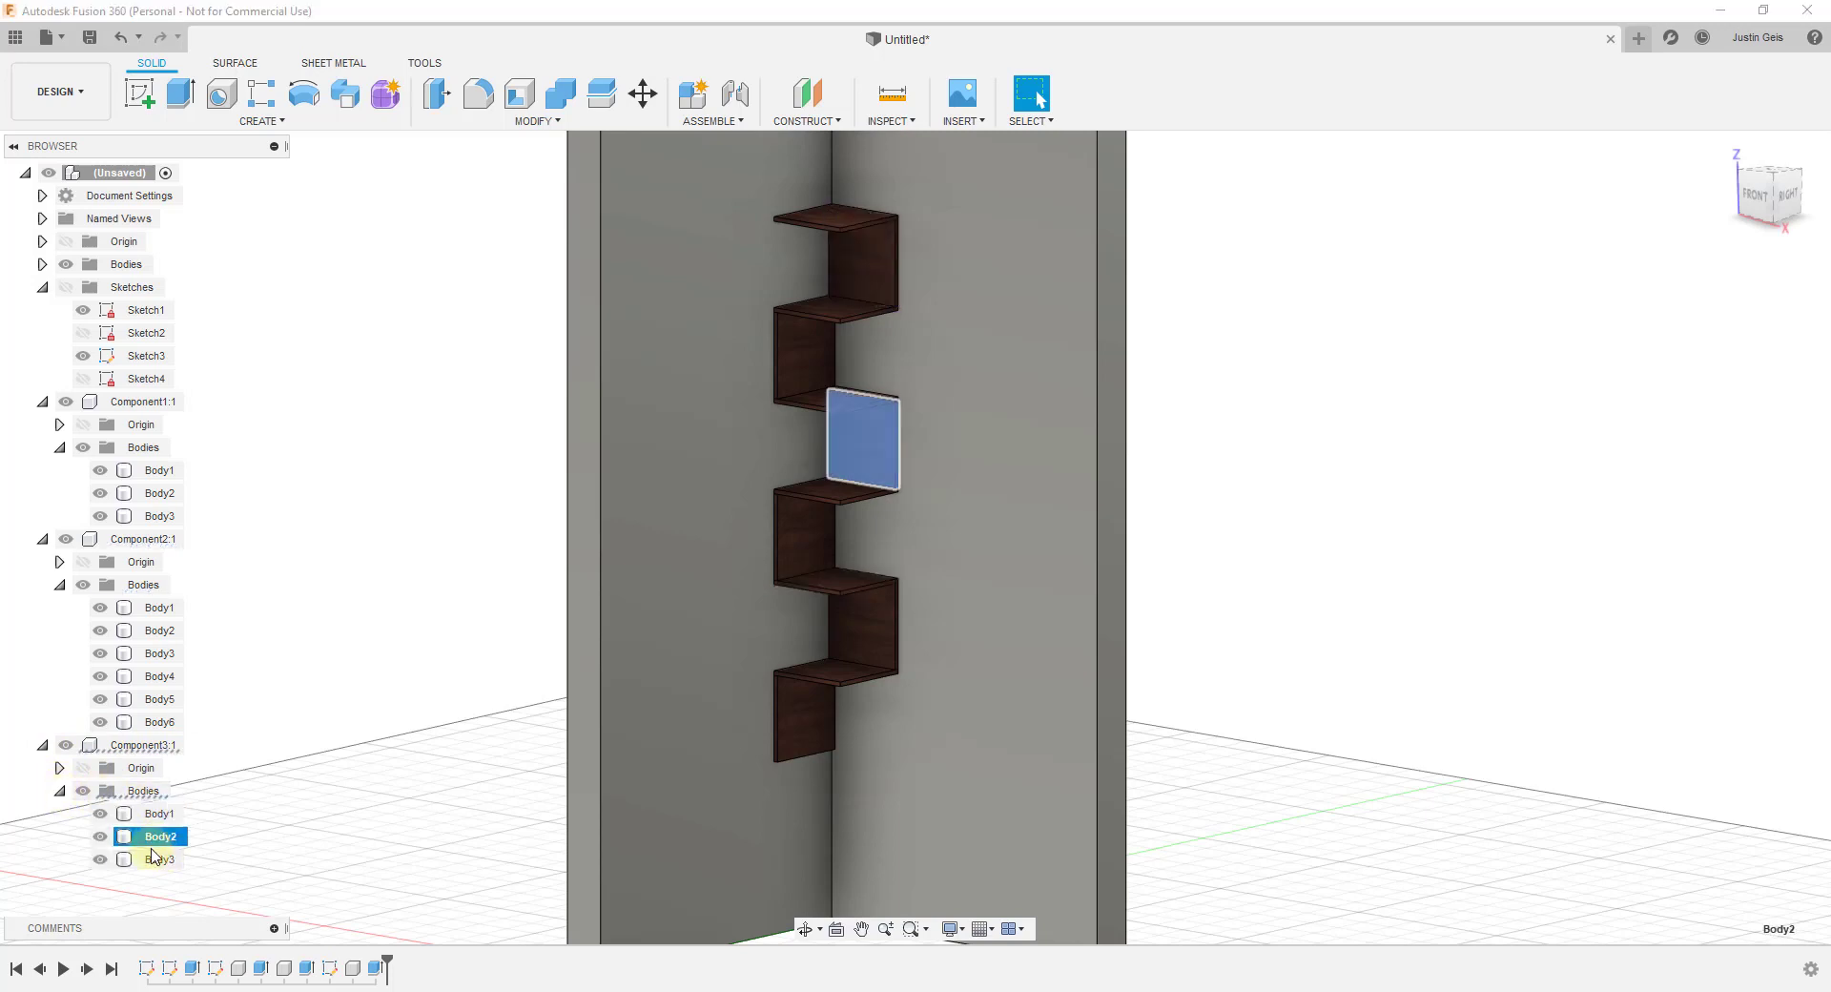
{"action": "left_click", "coordinate": [153, 859]}
{"action": "scroll", "coordinate": [1192, 281], "scroll_direction": "down", "scroll_amount": 1}
{"action": "scroll", "coordinate": [1254, 391], "scroll_direction": "up", "scroll_amount": 1}
{"action": "scroll", "coordinate": [849, 200], "scroll_direction": "up", "scroll_amount": 1}
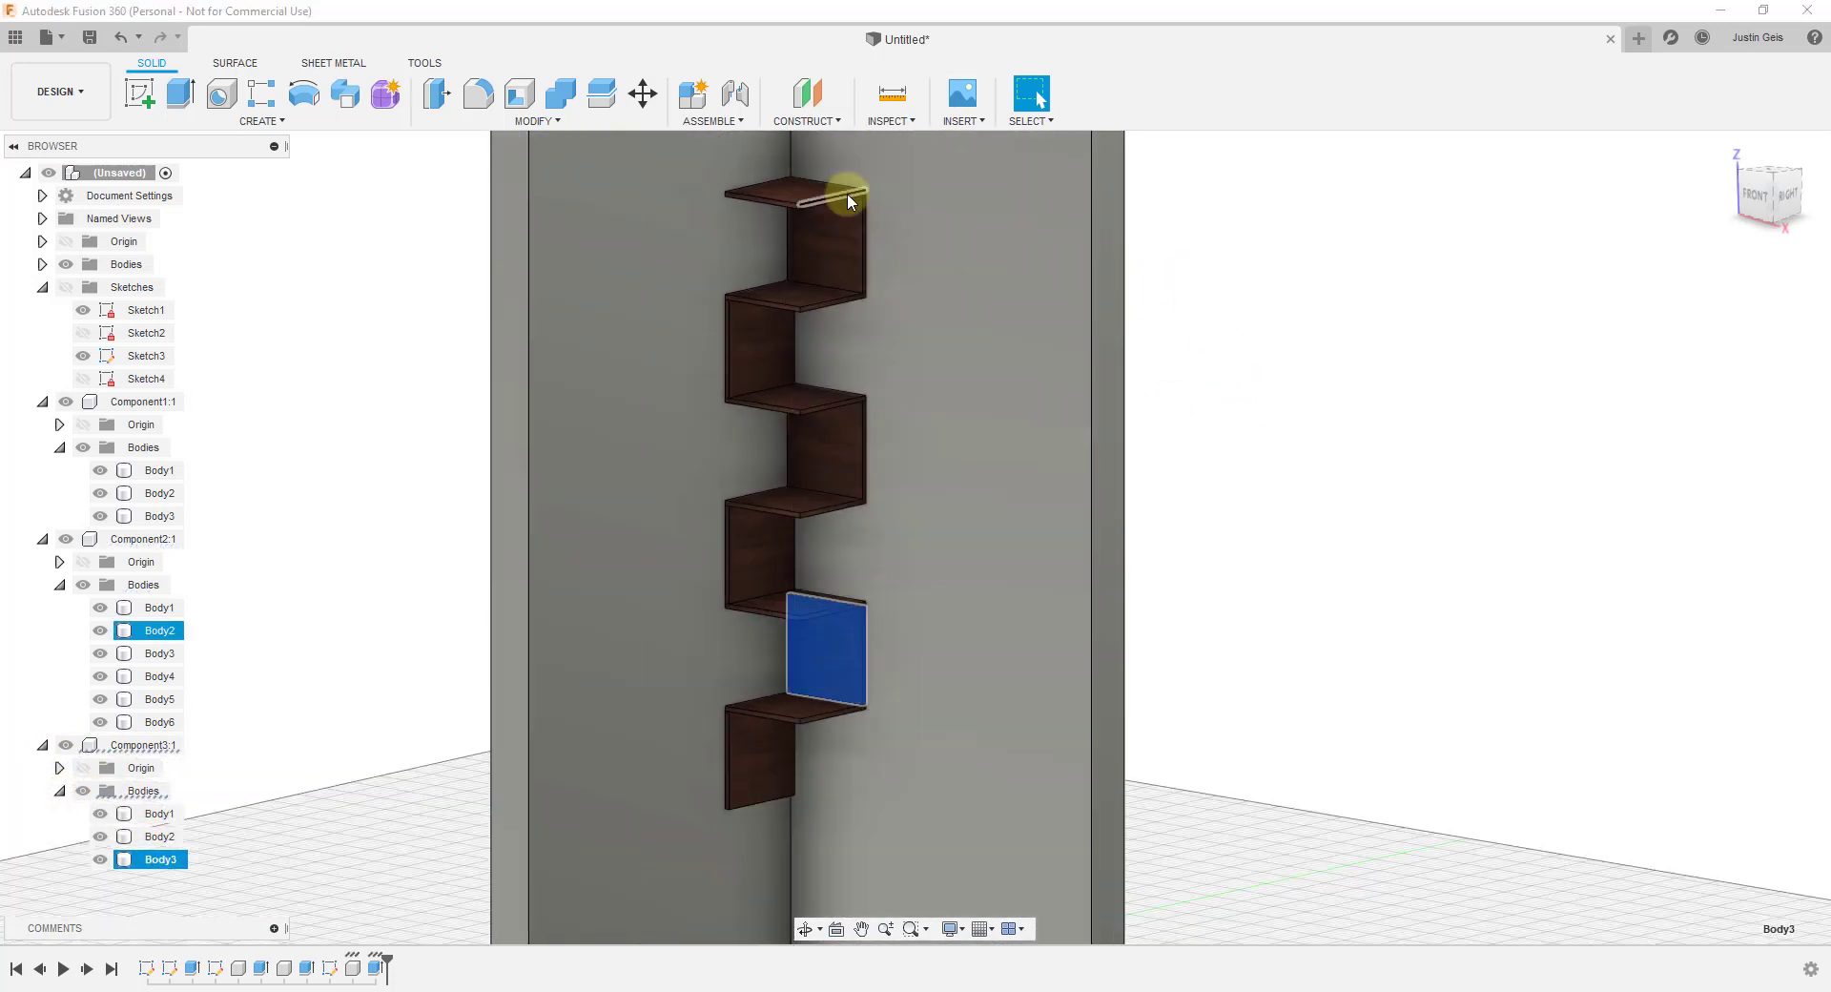
{"action": "left_click", "coordinate": [1344, 347]}
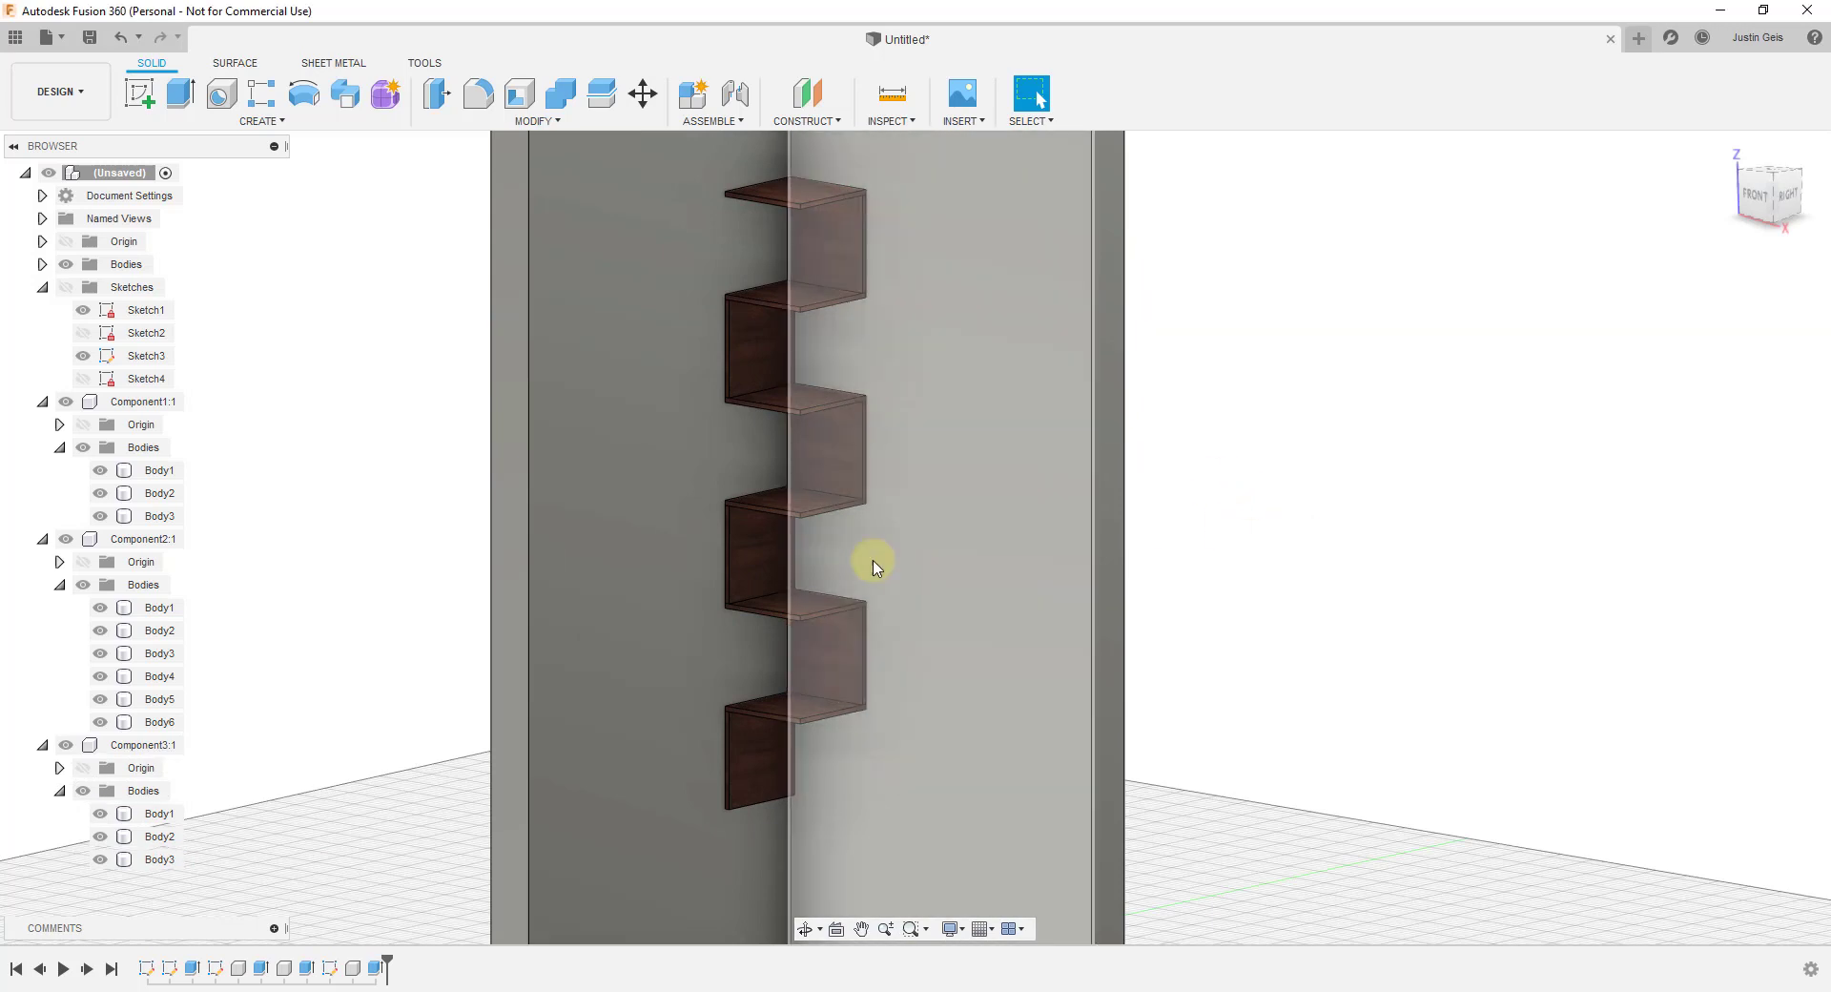